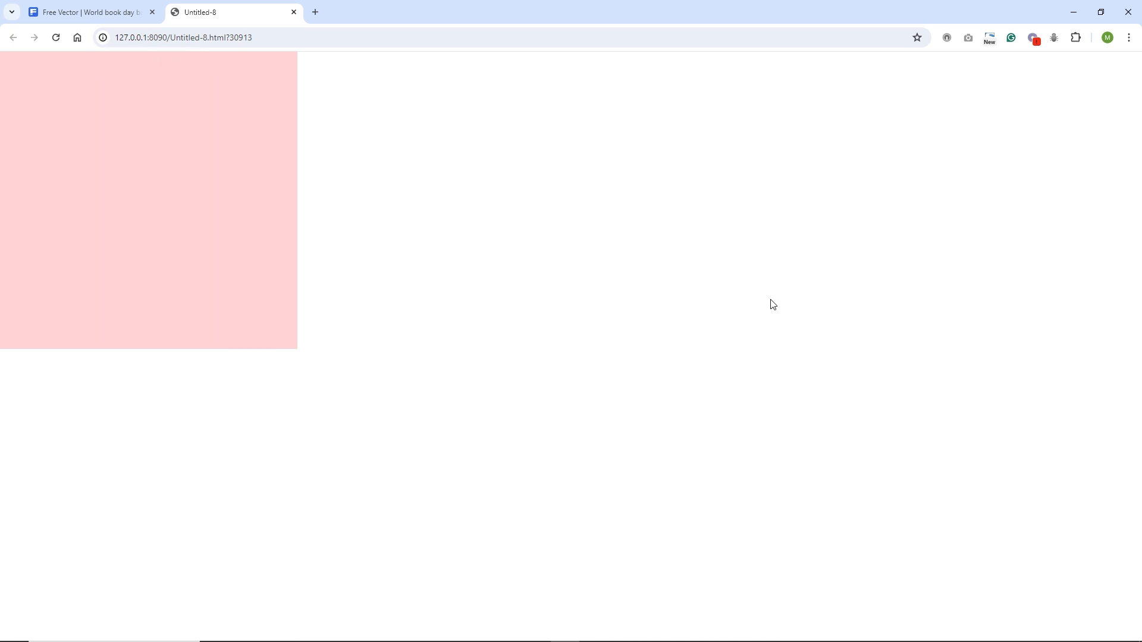
{"action": "left_click", "coordinate": [67, 13]}
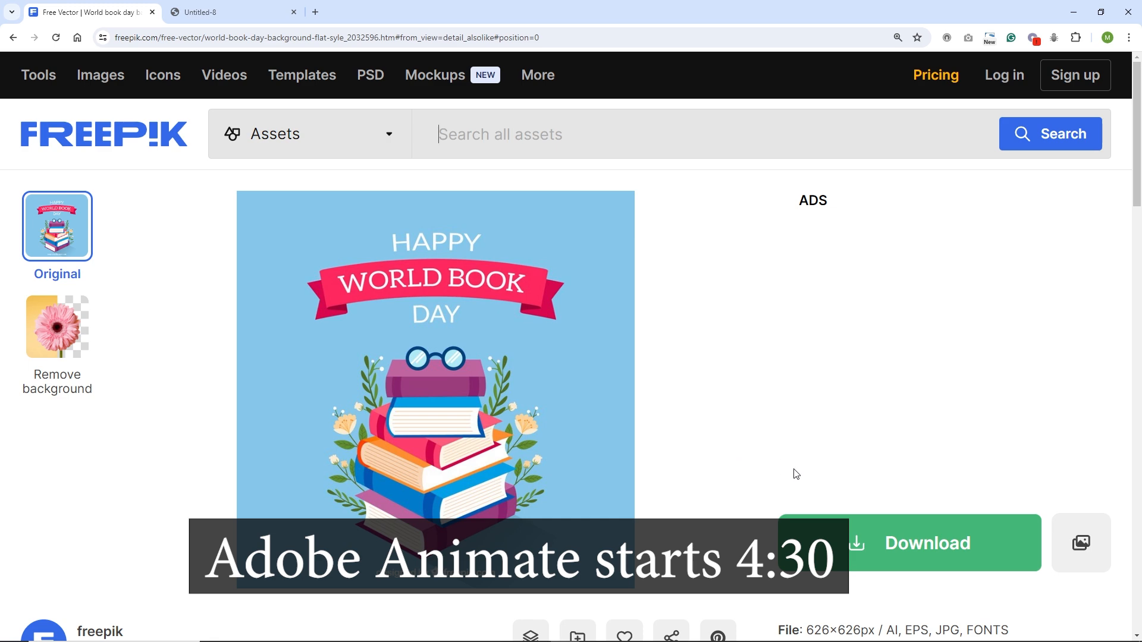
{"action": "scroll", "coordinate": [898, 523], "scroll_direction": "down", "scroll_amount": 4}
{"action": "left_click", "coordinate": [914, 345]}
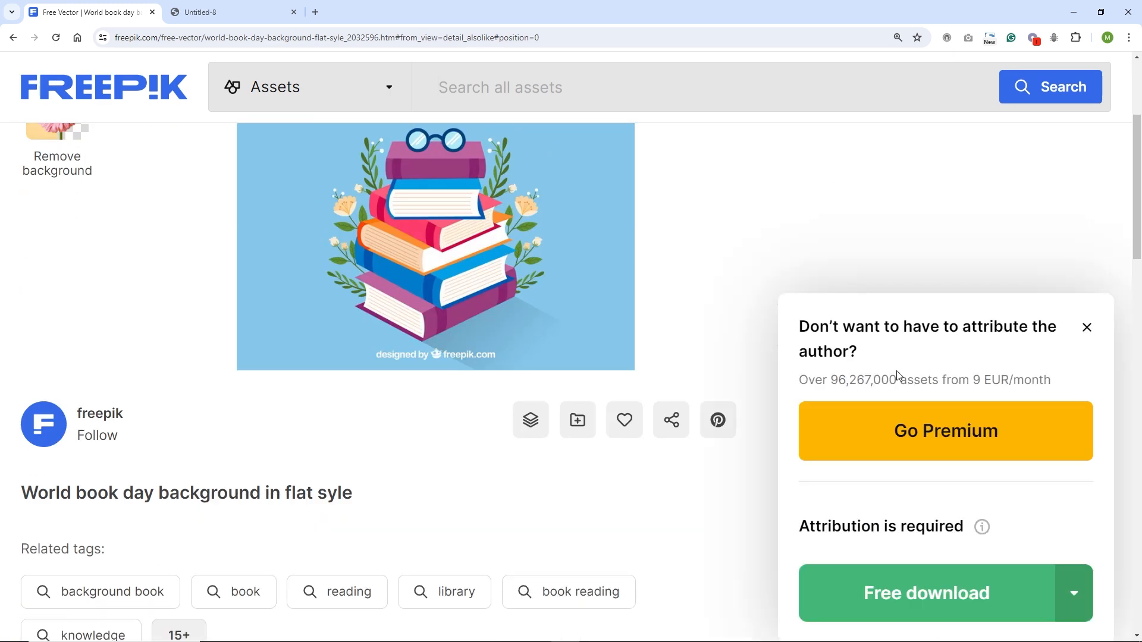
{"action": "scroll", "coordinate": [887, 376], "scroll_direction": "down", "scroll_amount": 4}
{"action": "left_click", "coordinate": [954, 397]}
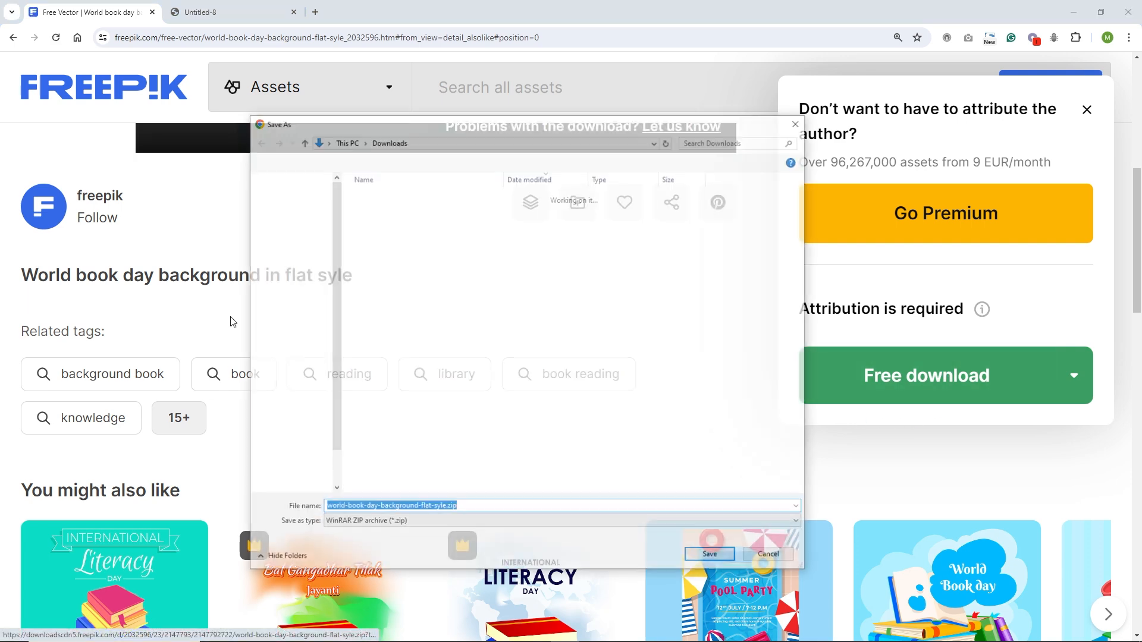
{"action": "left_click", "coordinate": [772, 557]}
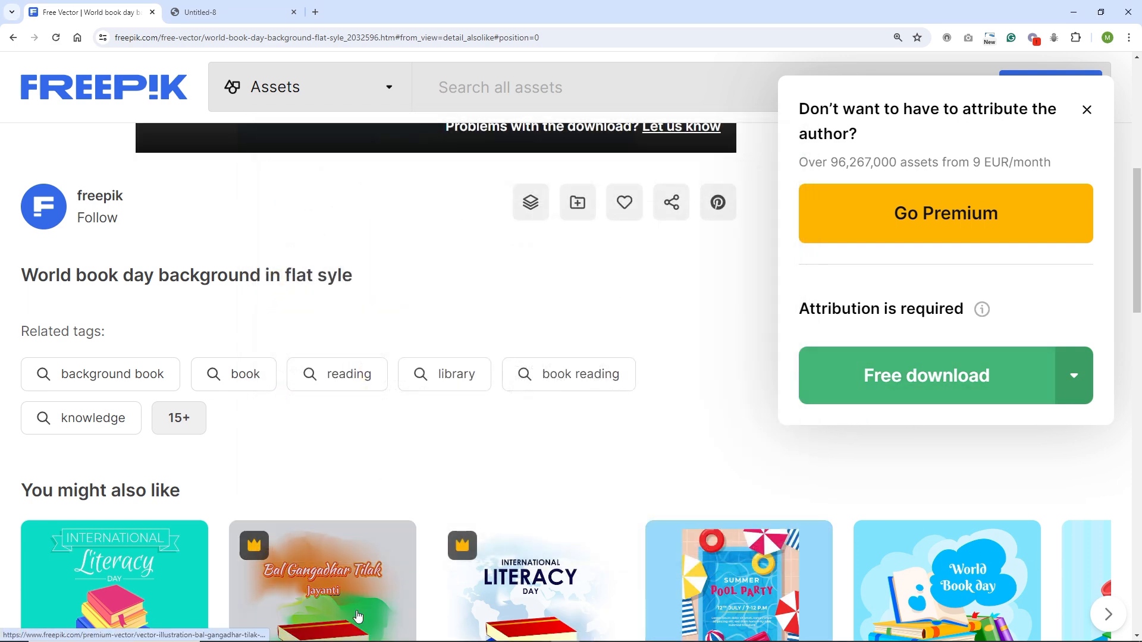
- Switch to File Explorer and extract world-book-day-background-flat-syle.zip inside the tutorial's freepik folder
{"action": "left_click", "coordinate": [273, 631]}
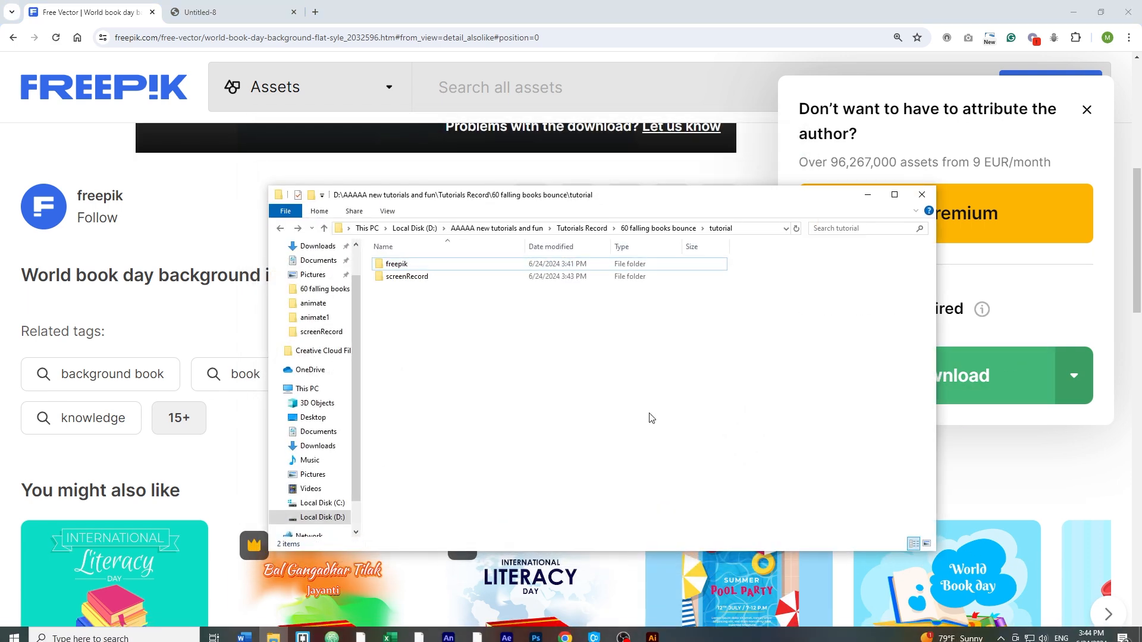
{"action": "double_click", "coordinate": [396, 264]}
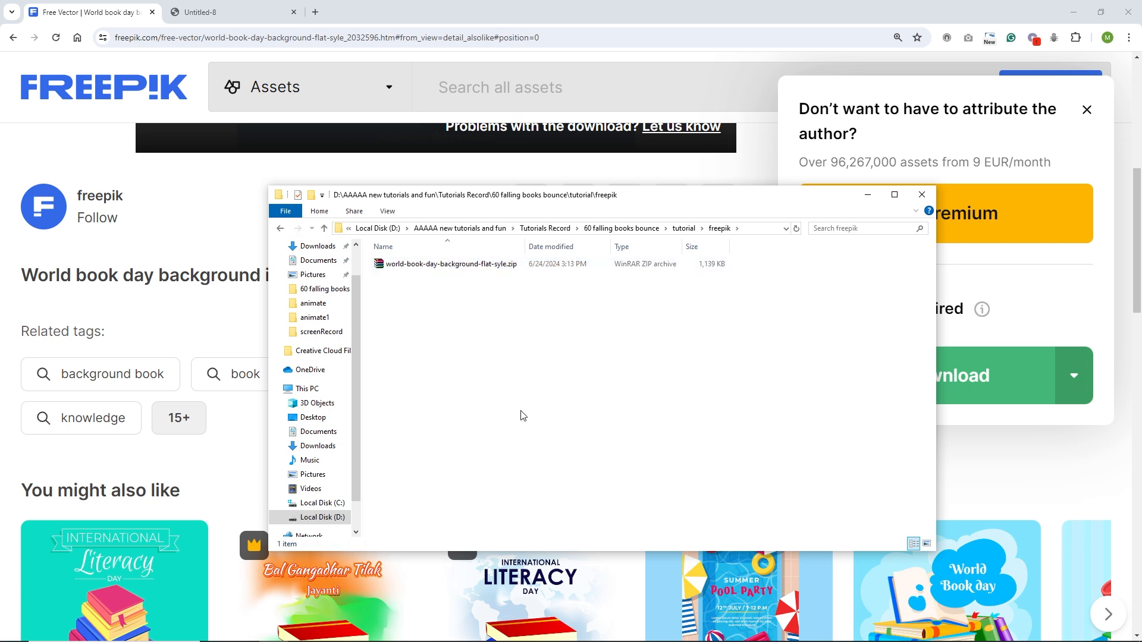
{"action": "right_click", "coordinate": [417, 269]}
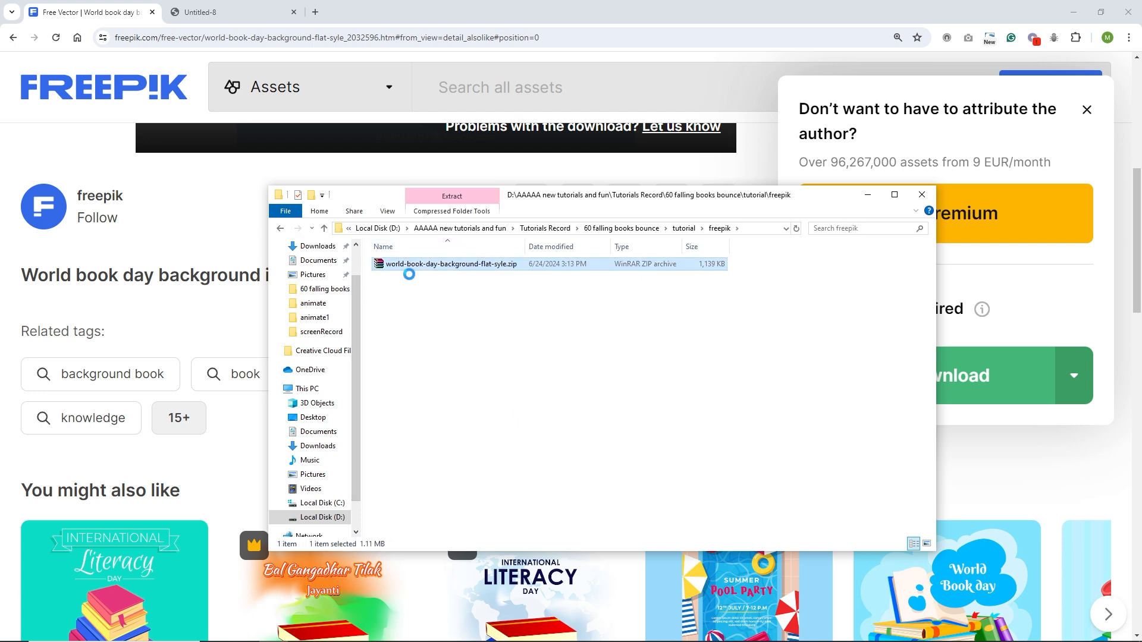
{"action": "left_click", "coordinate": [469, 343]}
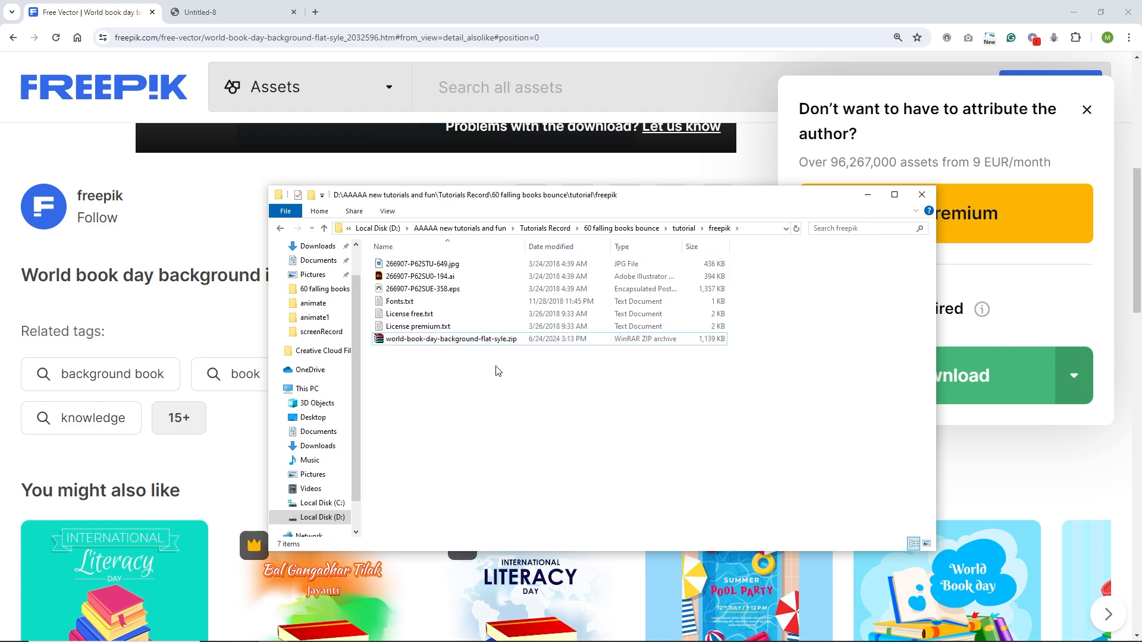
- Open 266907-P62SU0-194.ai in Illustrator without replacing the missing fonts, and collapse the expanded layers view
{"action": "left_click", "coordinate": [440, 277]}
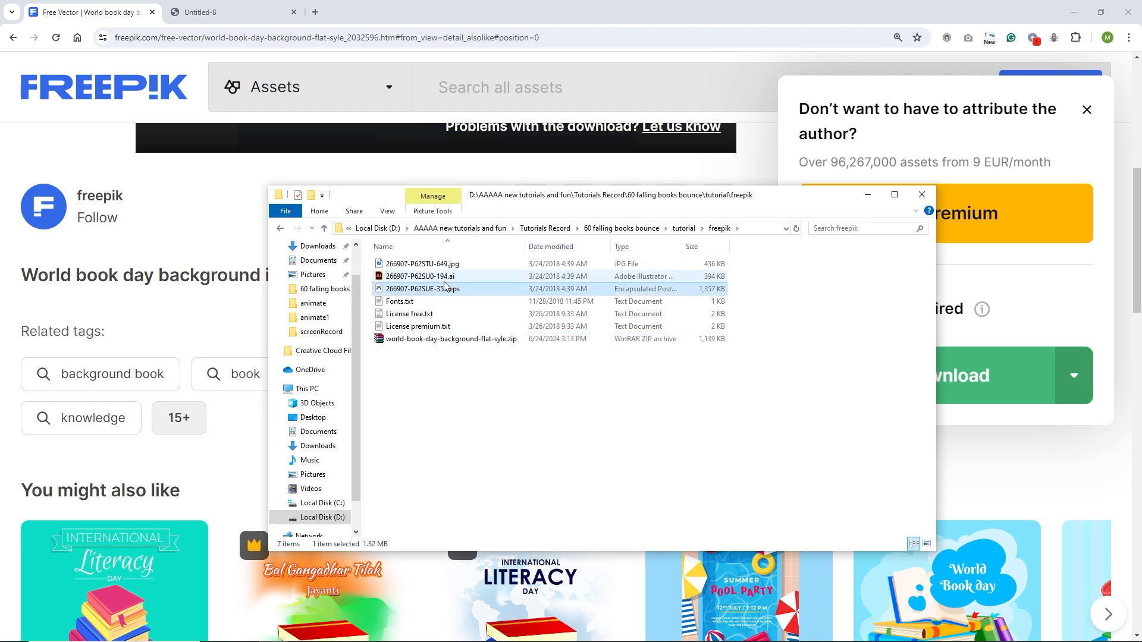
{"action": "double_click", "coordinate": [443, 277]}
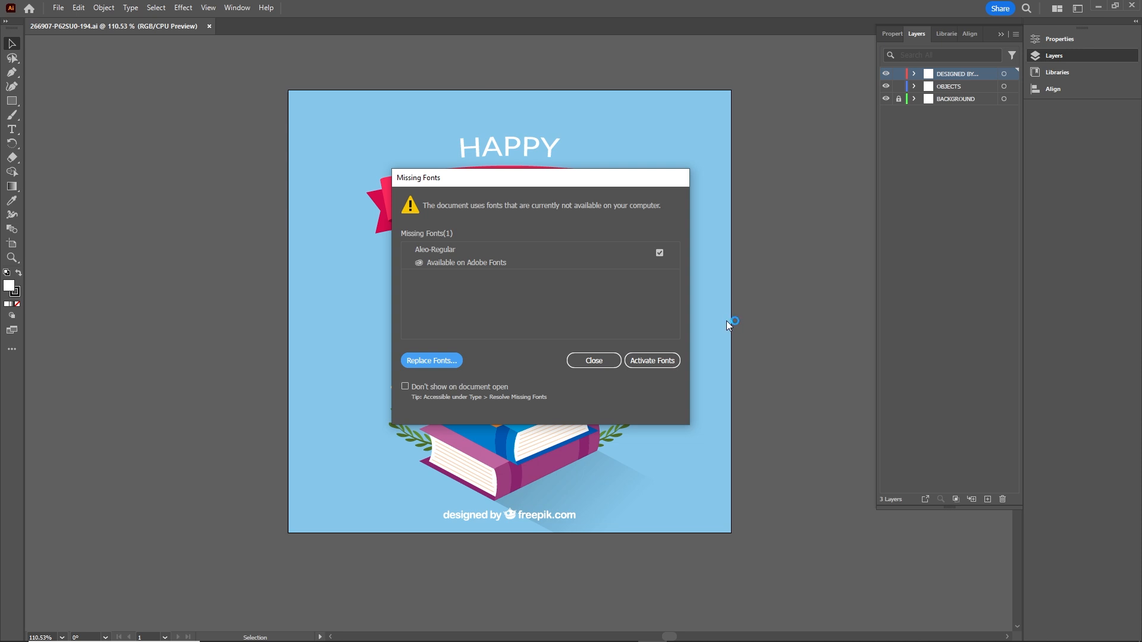
{"action": "left_click", "coordinate": [591, 361]}
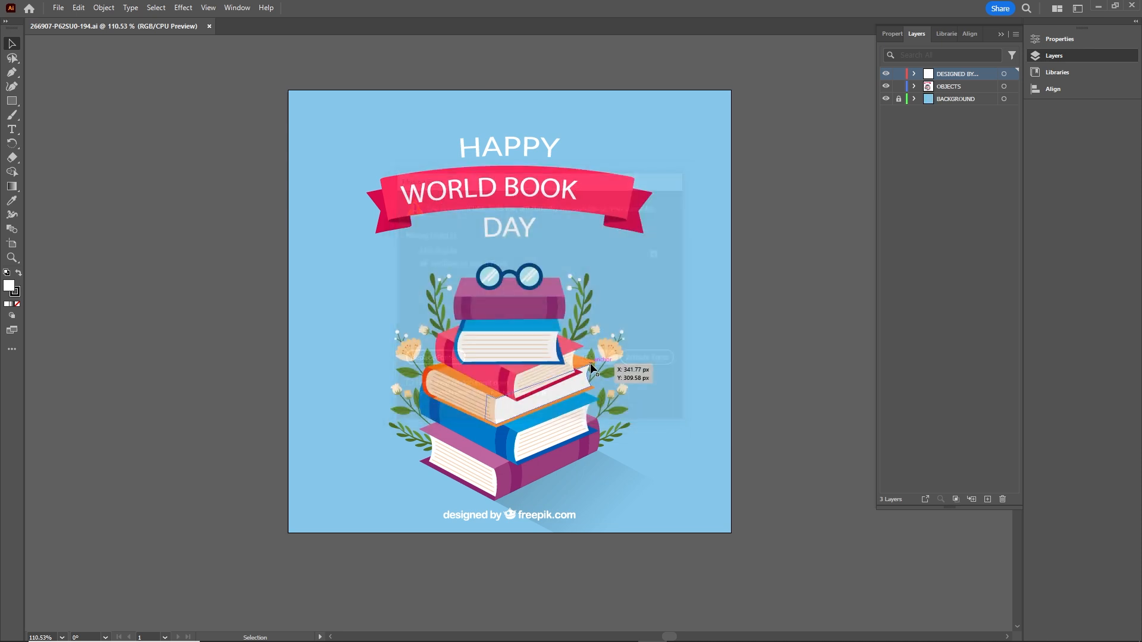
{"action": "left_click", "coordinate": [1000, 34]}
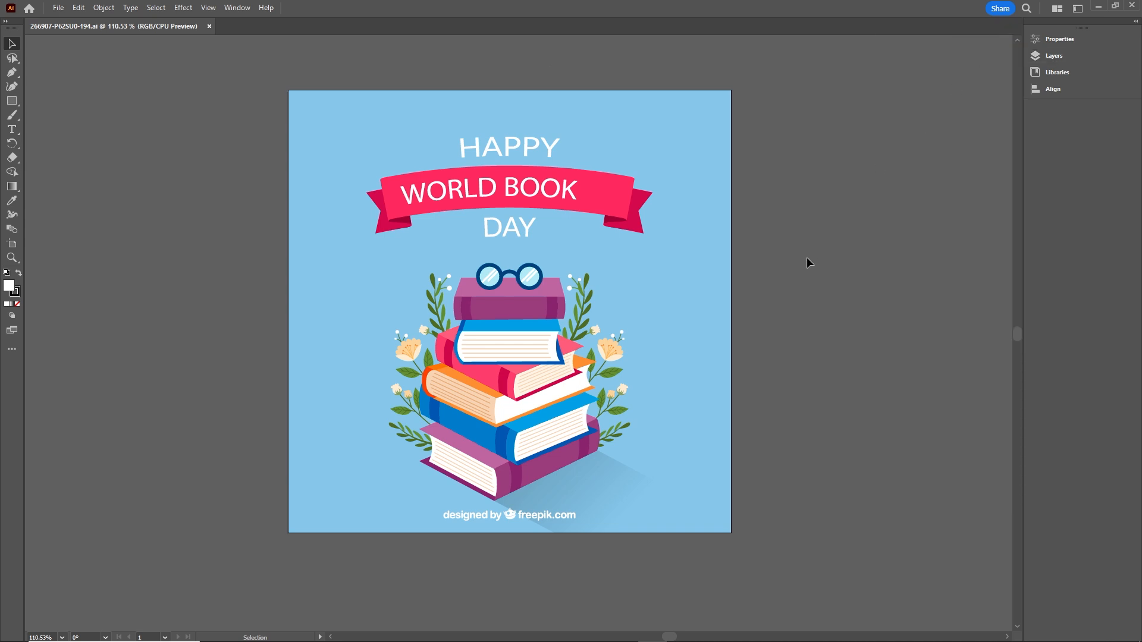
- Create a 500 x 500 px web document in RGB Color at 72 ppi and return to the book illustration
{"action": "key", "text": "ctrl+n"}
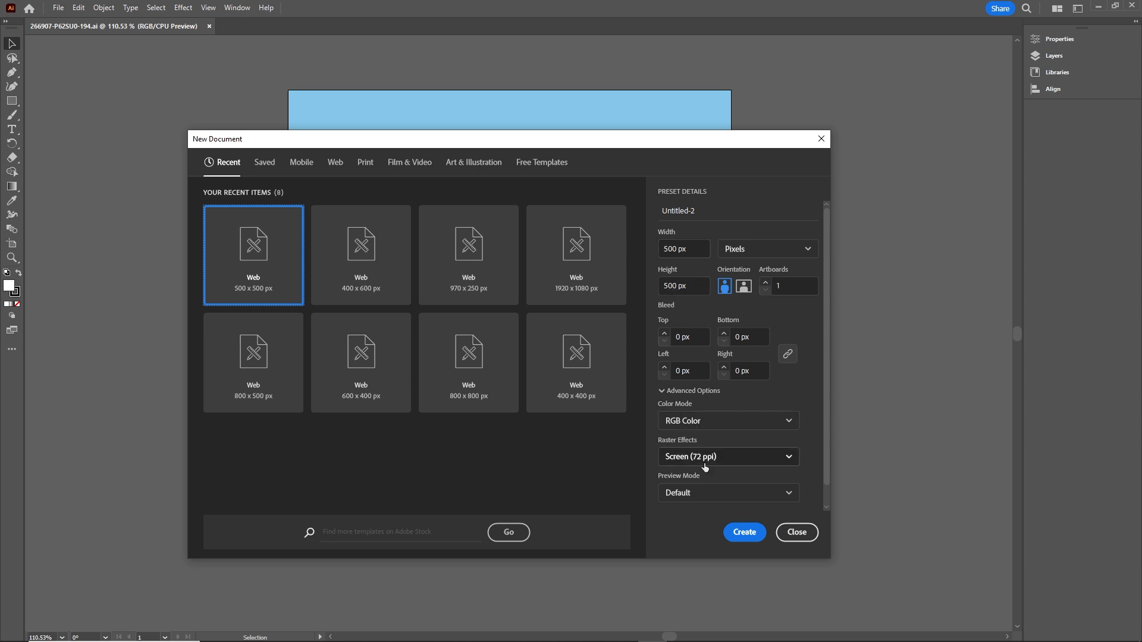
{"action": "left_click", "coordinate": [751, 537]}
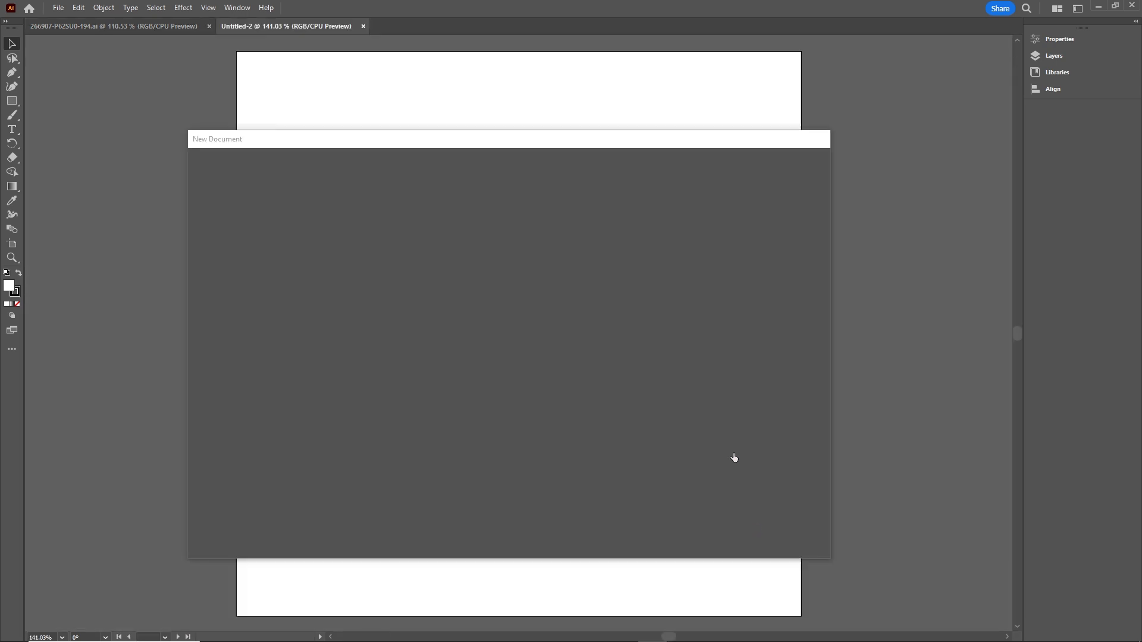
{"action": "left_click", "coordinate": [126, 28]}
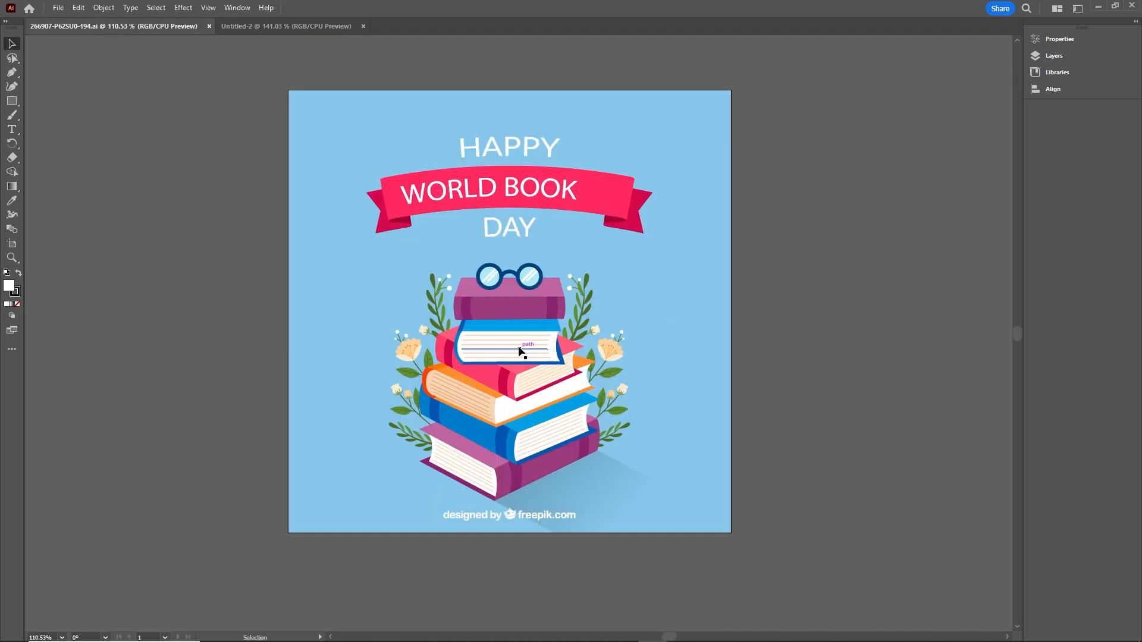
- Ungroup the illustration three times to separate the flowers, ribbon and shadow, and select the book stack with its glasses
{"action": "left_click", "coordinate": [519, 351]}
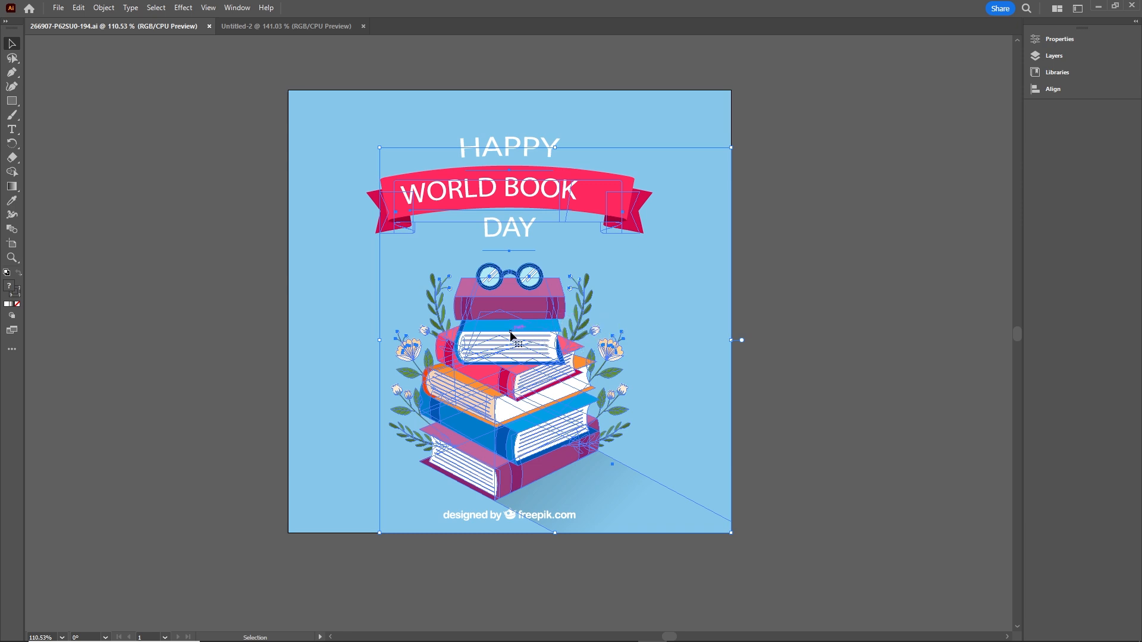
{"action": "right_click", "coordinate": [513, 332]}
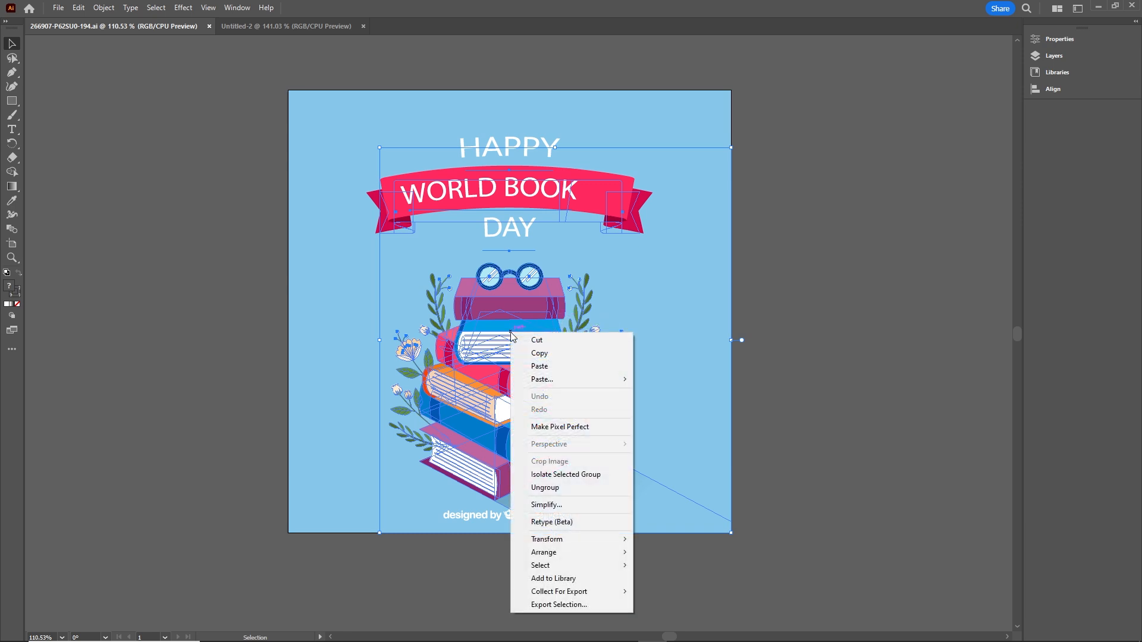
{"action": "left_click", "coordinate": [550, 489]}
{"action": "left_click", "coordinate": [856, 358]}
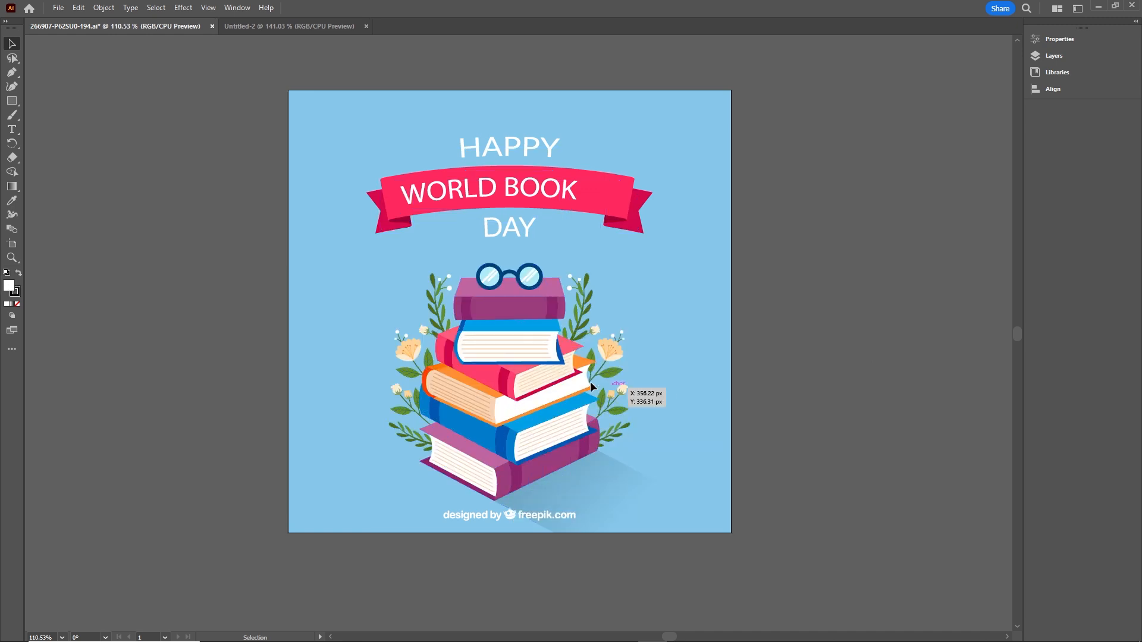
{"action": "left_click", "coordinate": [540, 351]}
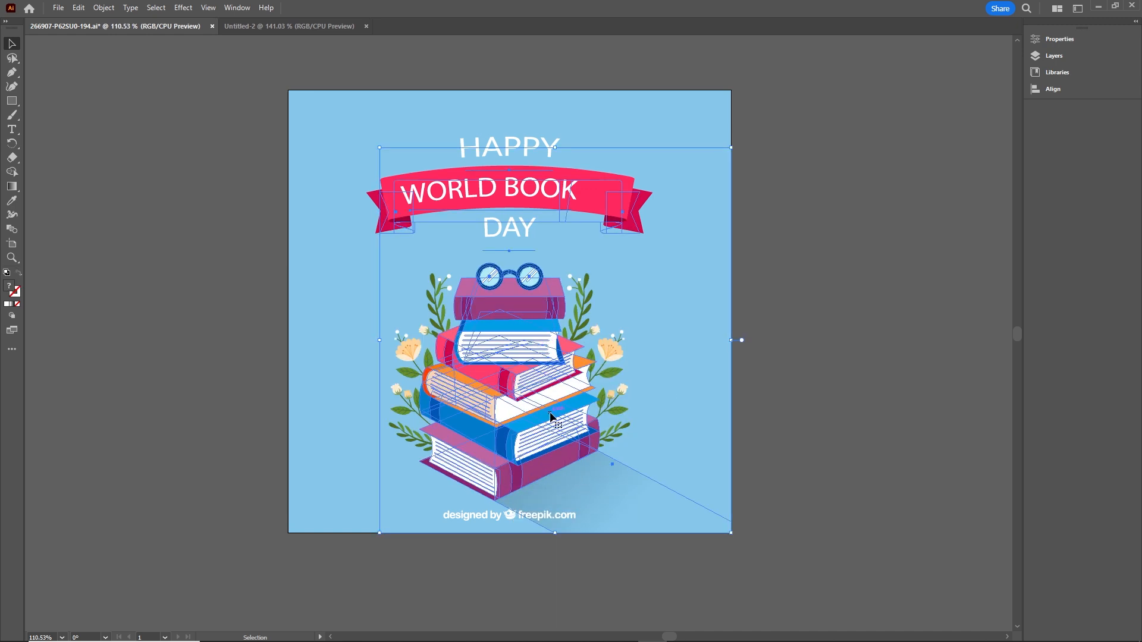
{"action": "right_click", "coordinate": [495, 337]}
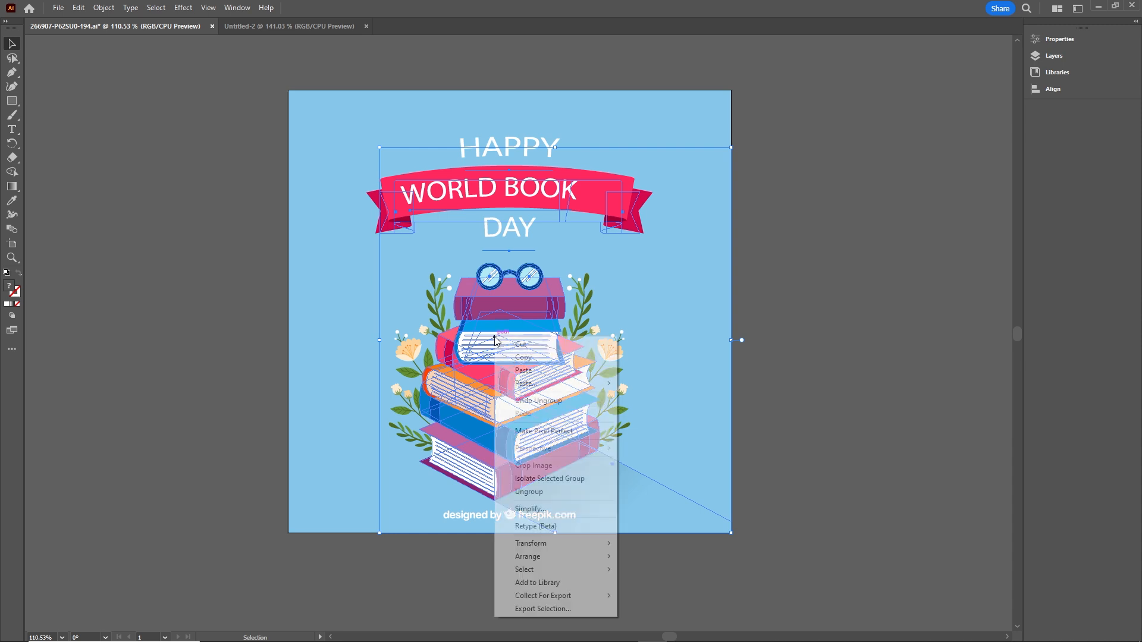
{"action": "left_click", "coordinate": [535, 492]}
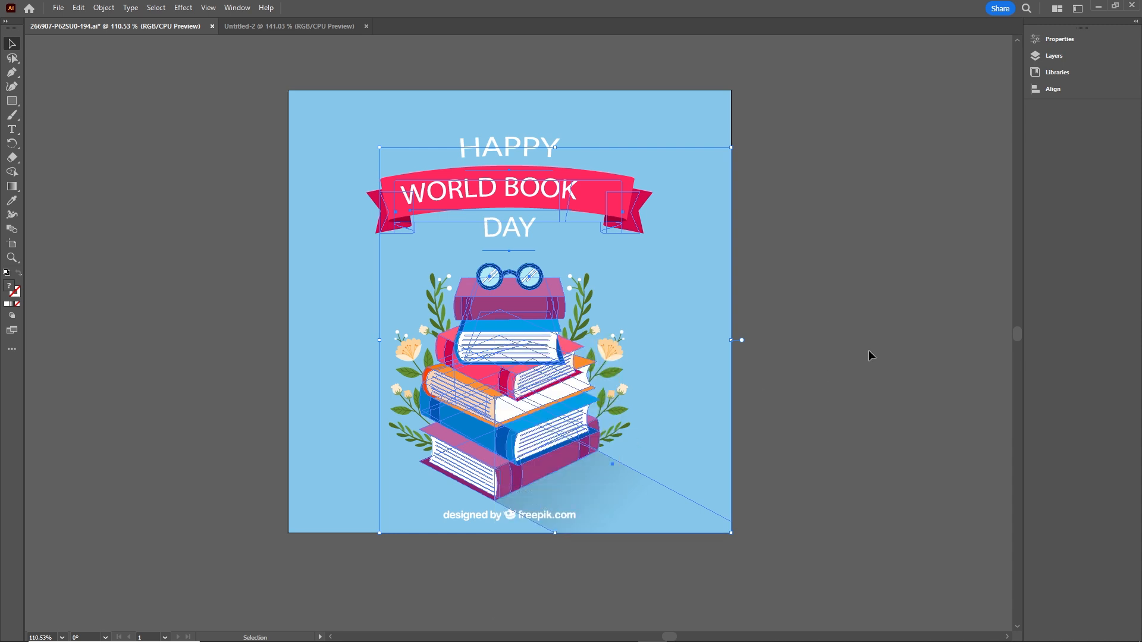
{"action": "left_click", "coordinate": [865, 343]}
{"action": "left_click", "coordinate": [595, 455]}
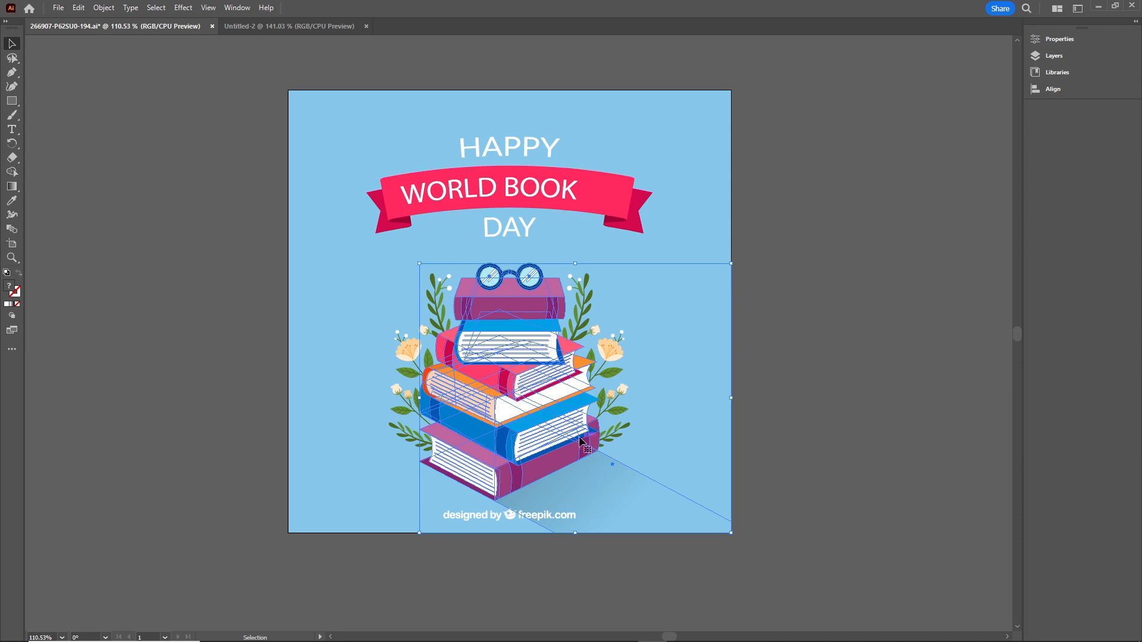
{"action": "right_click", "coordinate": [495, 344]}
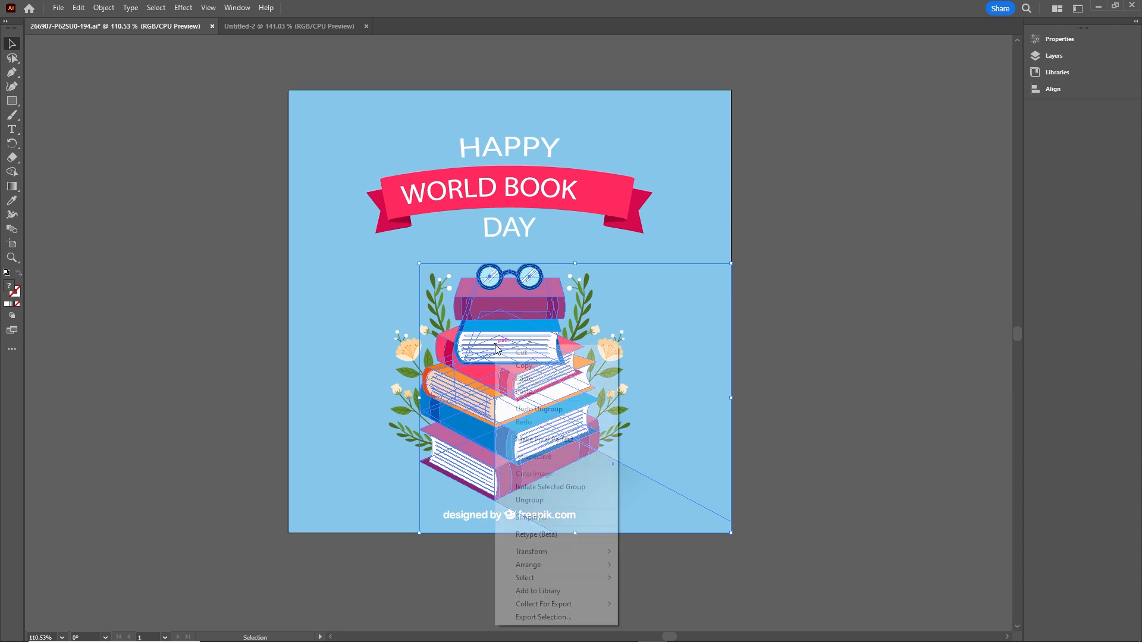
{"action": "left_click", "coordinate": [544, 499]}
{"action": "left_click", "coordinate": [875, 369]}
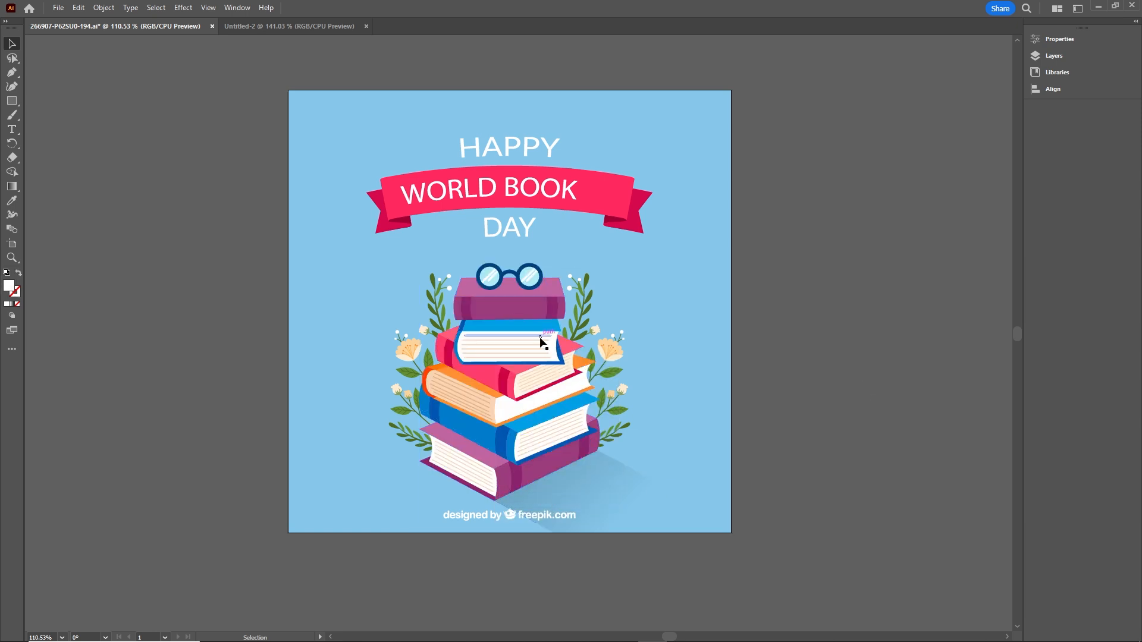
{"action": "left_click", "coordinate": [519, 357]}
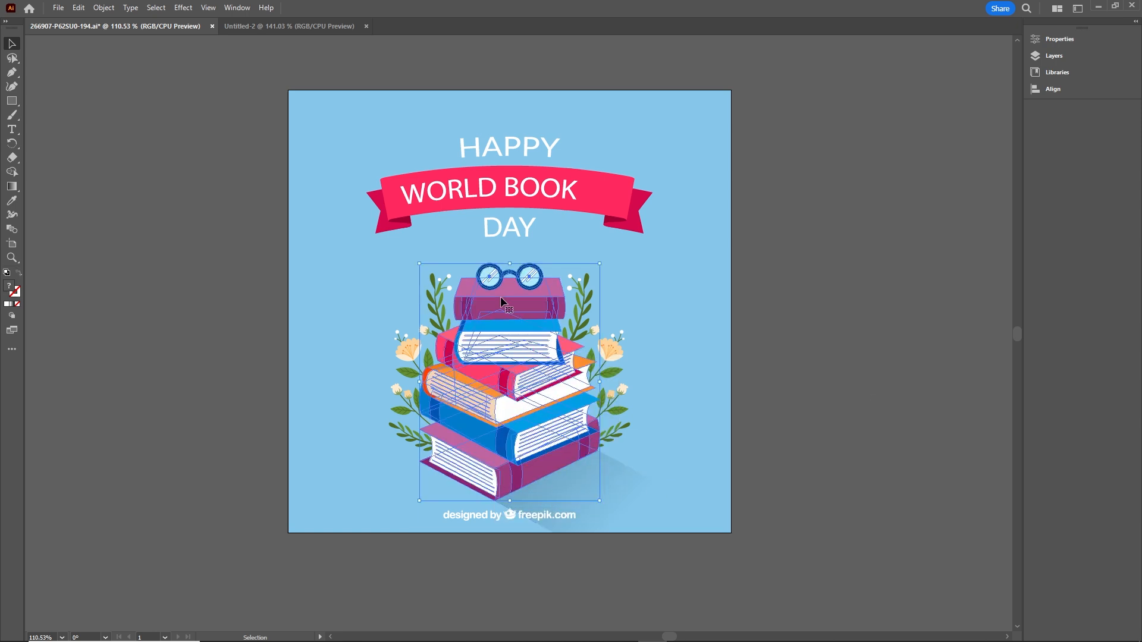
- Try moving the book stack leftward, partly off the artboard, and undo the move
{"action": "left_click_drag", "start_coordinate": [485, 363], "coordinate": [260, 368]}
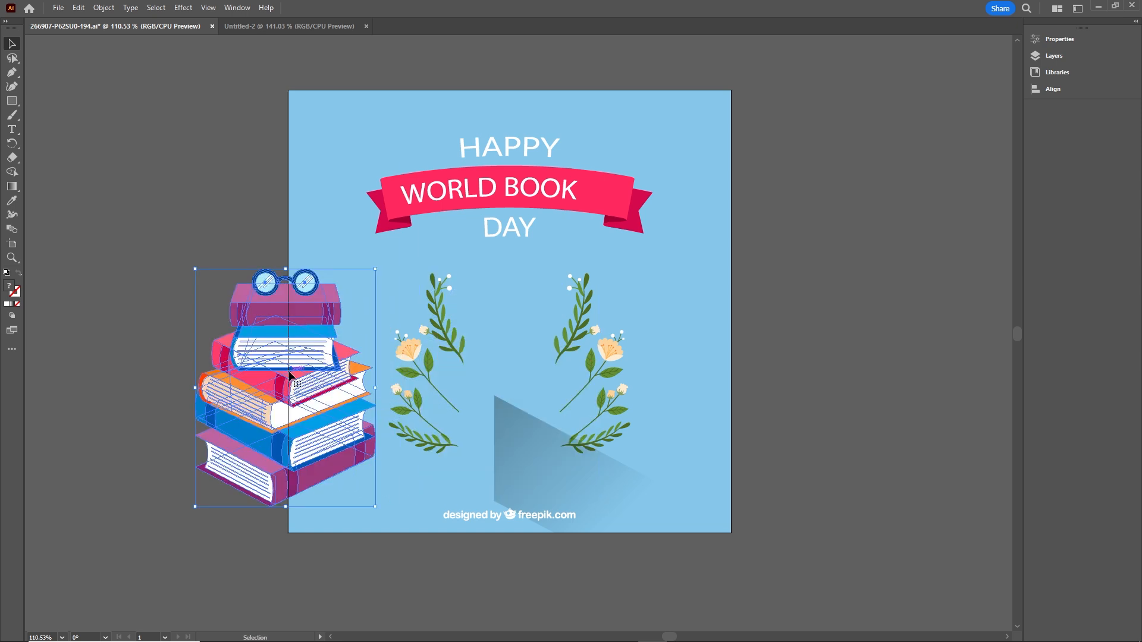
{"action": "key", "text": "ctrl+z"}
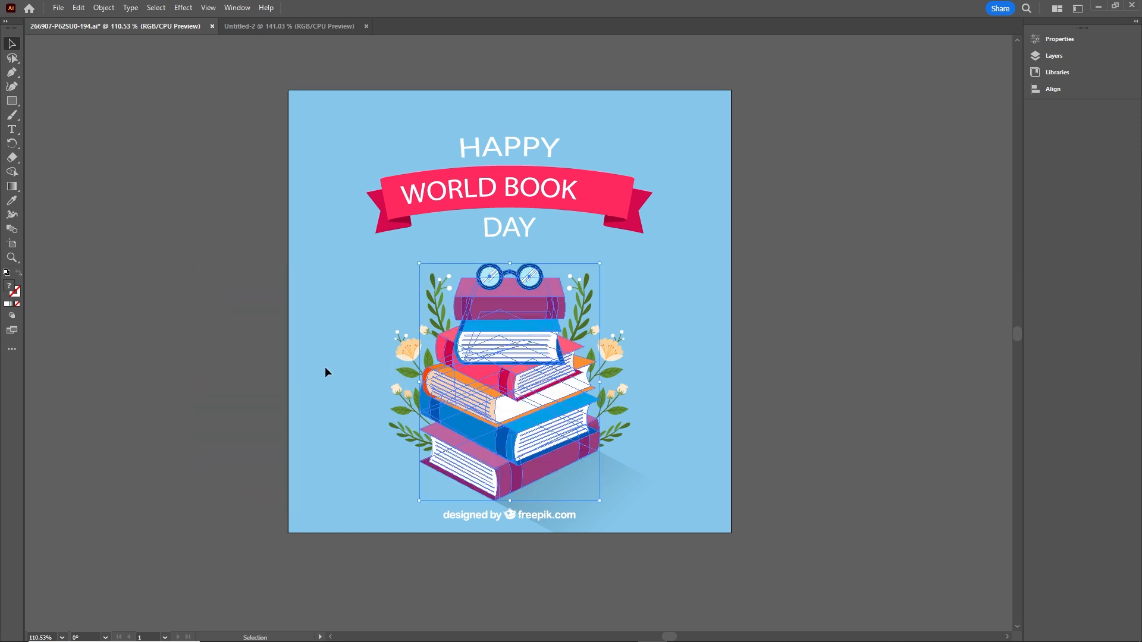
{"action": "right_click", "coordinate": [483, 361]}
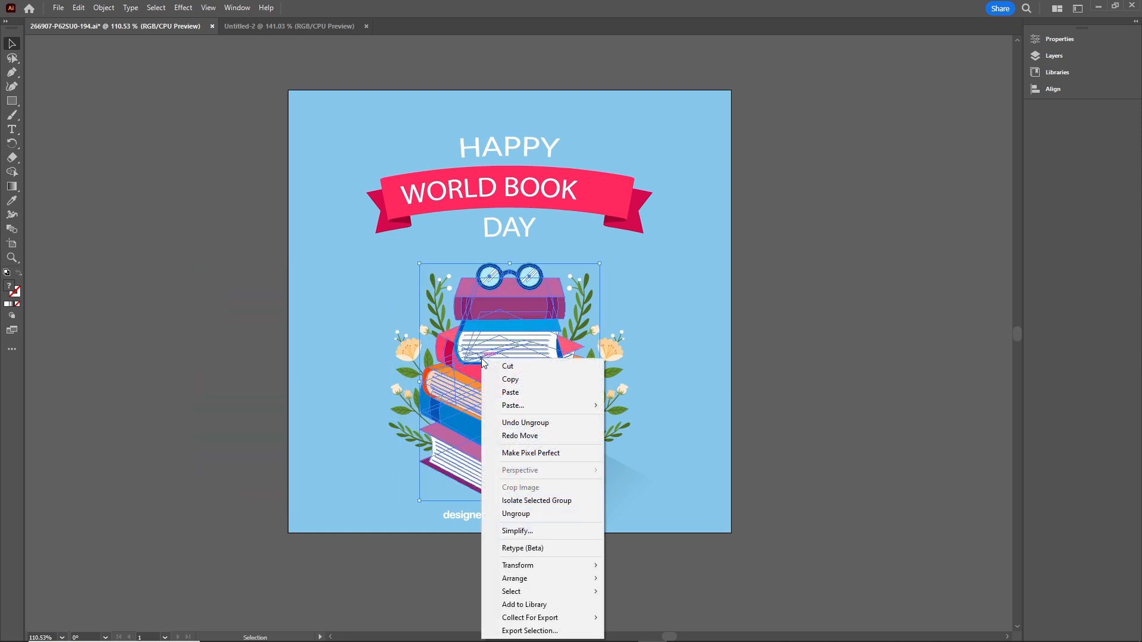
{"action": "left_click", "coordinate": [765, 360]}
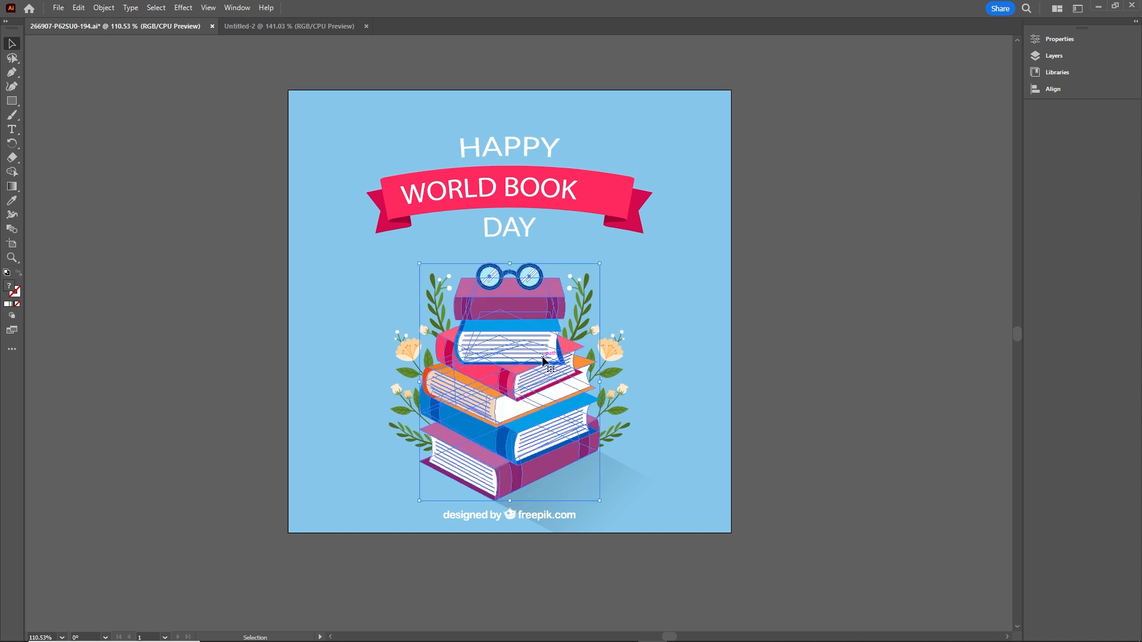
- Copy the book stack into the blank 500 x 500 px document and scale and position it centred in the artboard's lower part
{"action": "mouse_move", "coordinate": [544, 360]}
{"action": "left_mouse_down"}
{"action": "mouse_move", "coordinate": [452, 228]}
{"action": "mouse_move", "coordinate": [321, 98]}
{"action": "mouse_move", "coordinate": [310, 27]}
{"action": "mouse_move", "coordinate": [497, 362]}
{"action": "mouse_move", "coordinate": [564, 383]}
{"action": "mouse_move", "coordinate": [554, 378]}
{"action": "left_mouse_up"}
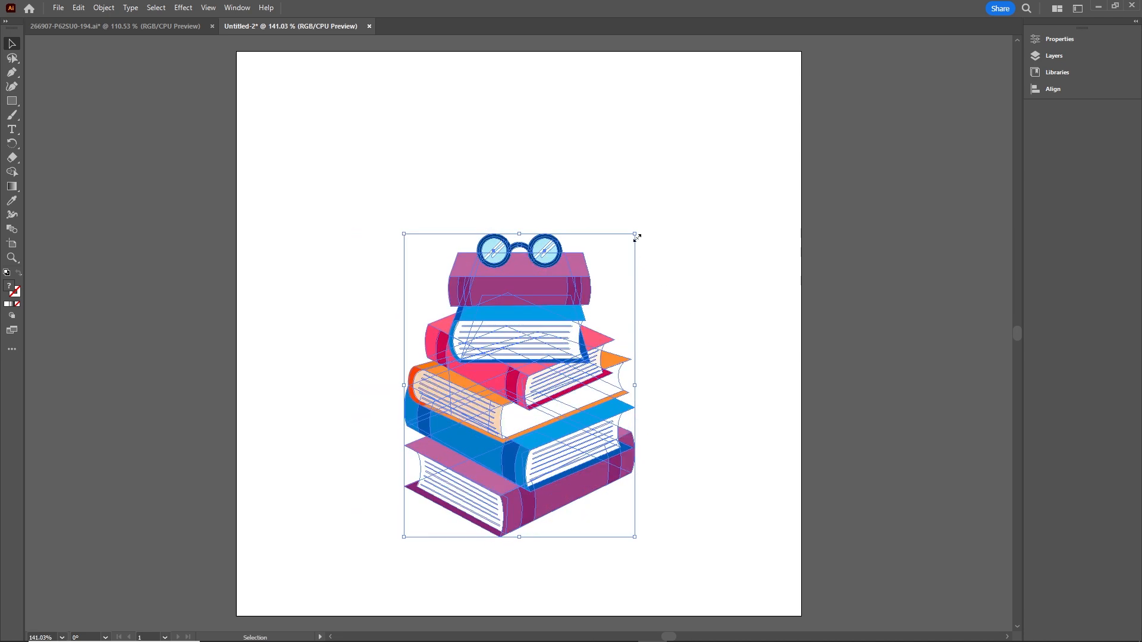
{"action": "left_click_drag", "start_coordinate": [634, 235], "coordinate": [710, 179]}
{"action": "key", "text": "ctrl+1"}
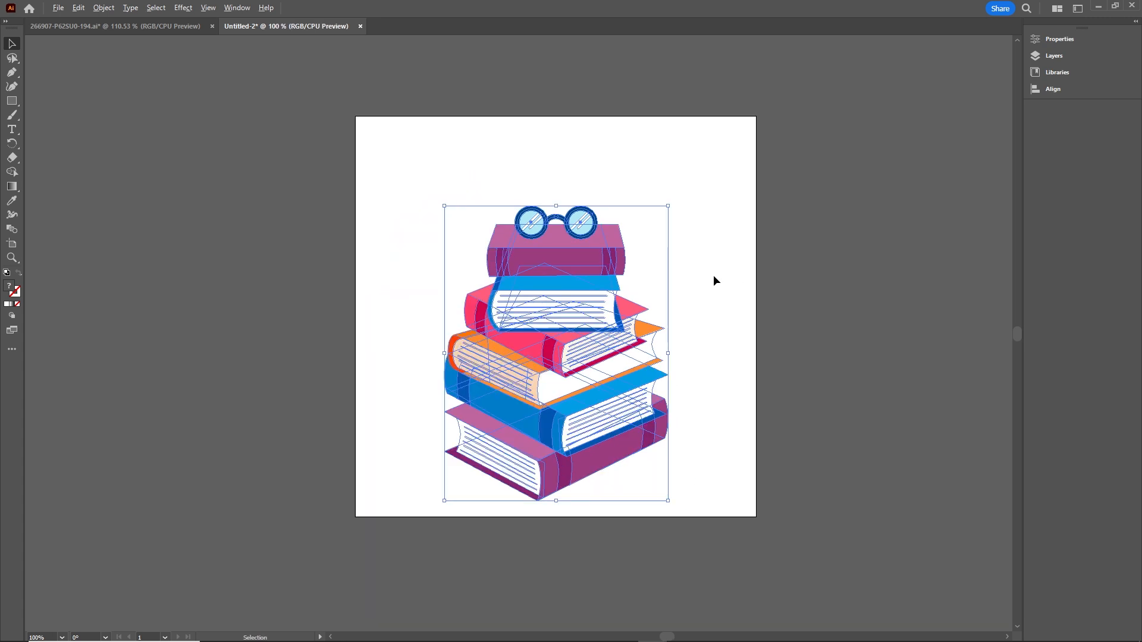
{"action": "key", "text": "shift+Down"}
{"action": "key", "text": "shift+Down"}
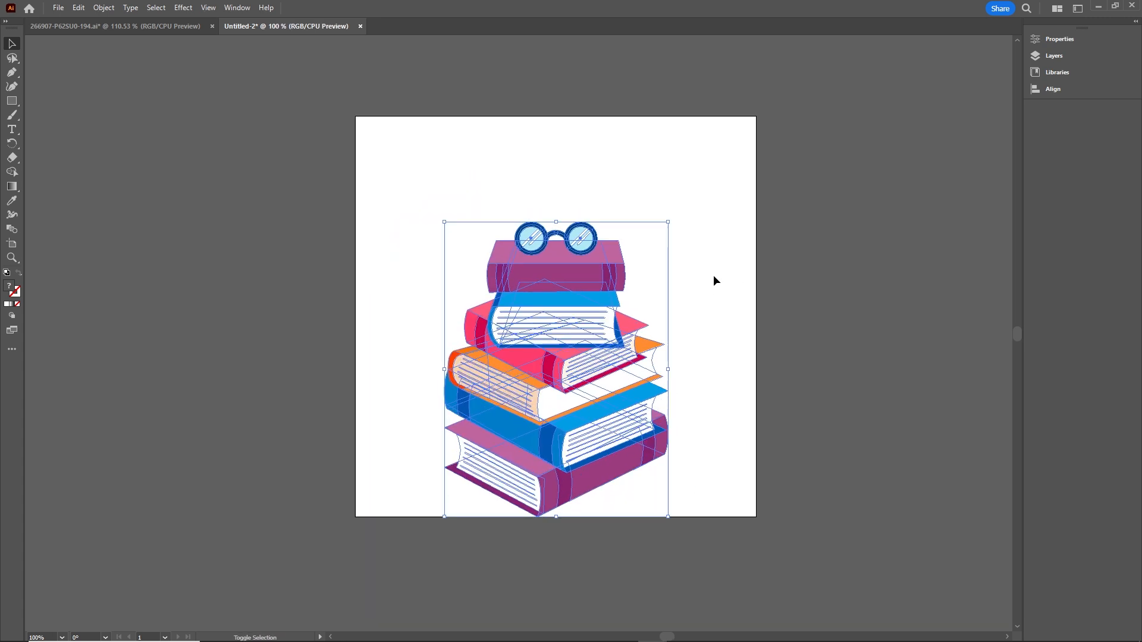
{"action": "left_click_drag", "start_coordinate": [668, 222], "coordinate": [658, 233]}
{"action": "left_click", "coordinate": [887, 320]}
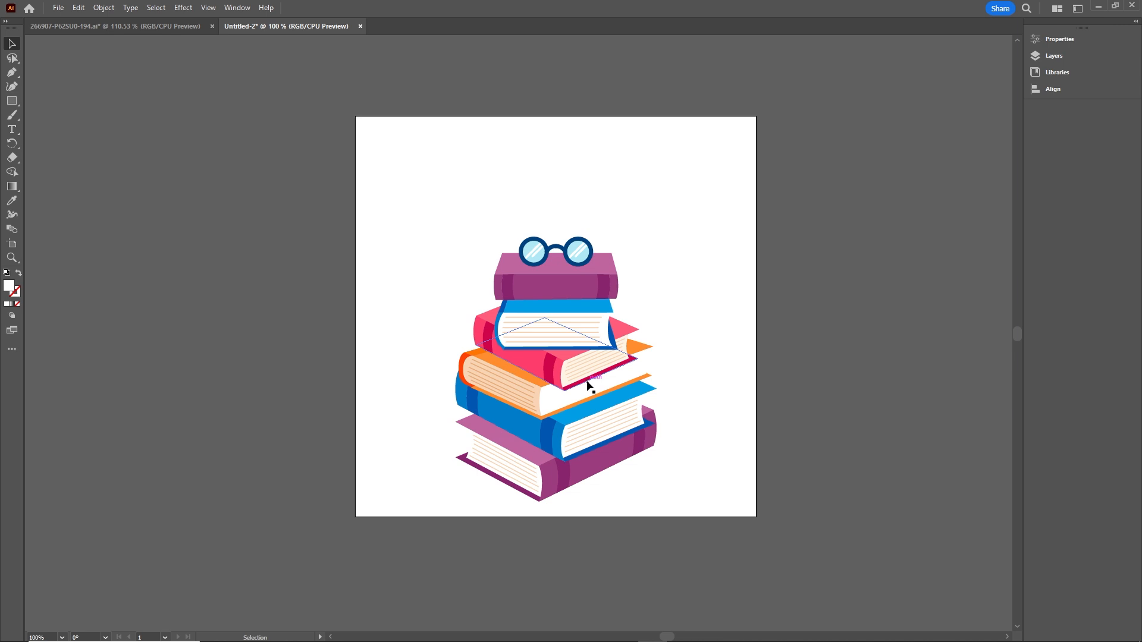
- Ungroup the book stack so each book and the glasses become separate objects
{"action": "left_click", "coordinate": [563, 350]}
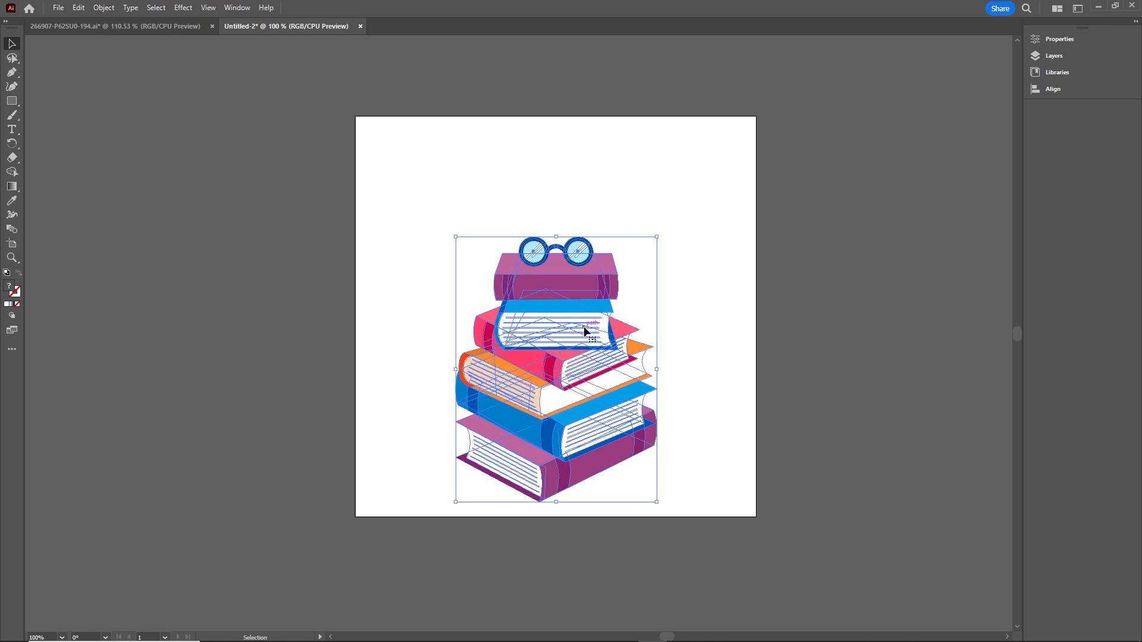
{"action": "right_click", "coordinate": [570, 327]}
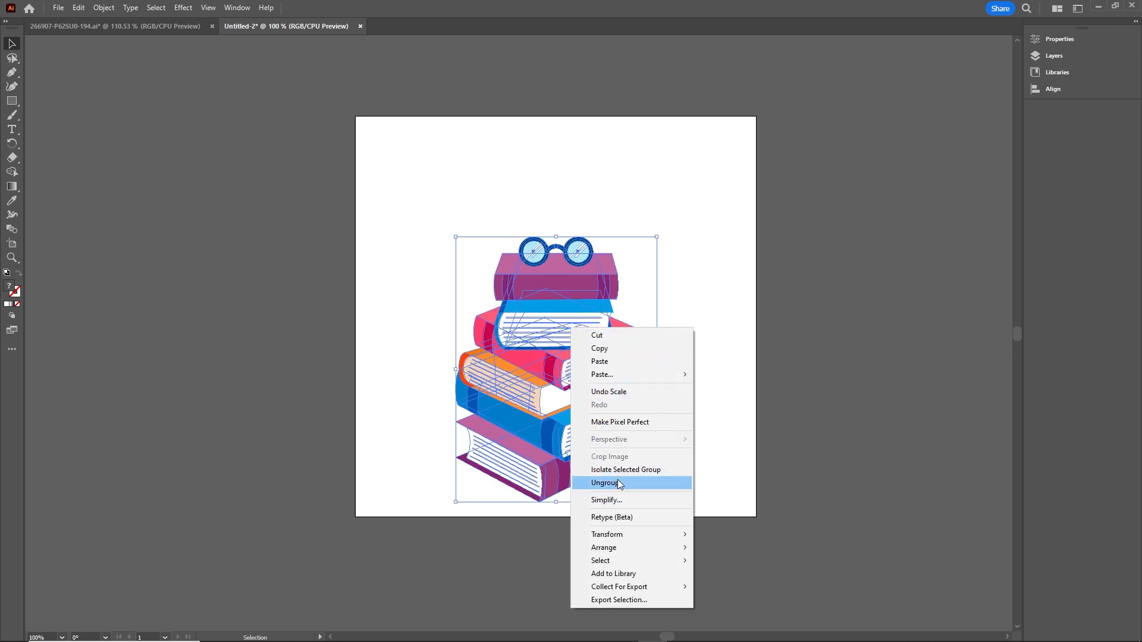
{"action": "left_click", "coordinate": [619, 483]}
{"action": "left_click", "coordinate": [798, 434]}
- Check that the books can be selected individually, and delete the glasses from the top of the stack
{"action": "left_click", "coordinate": [571, 333]}
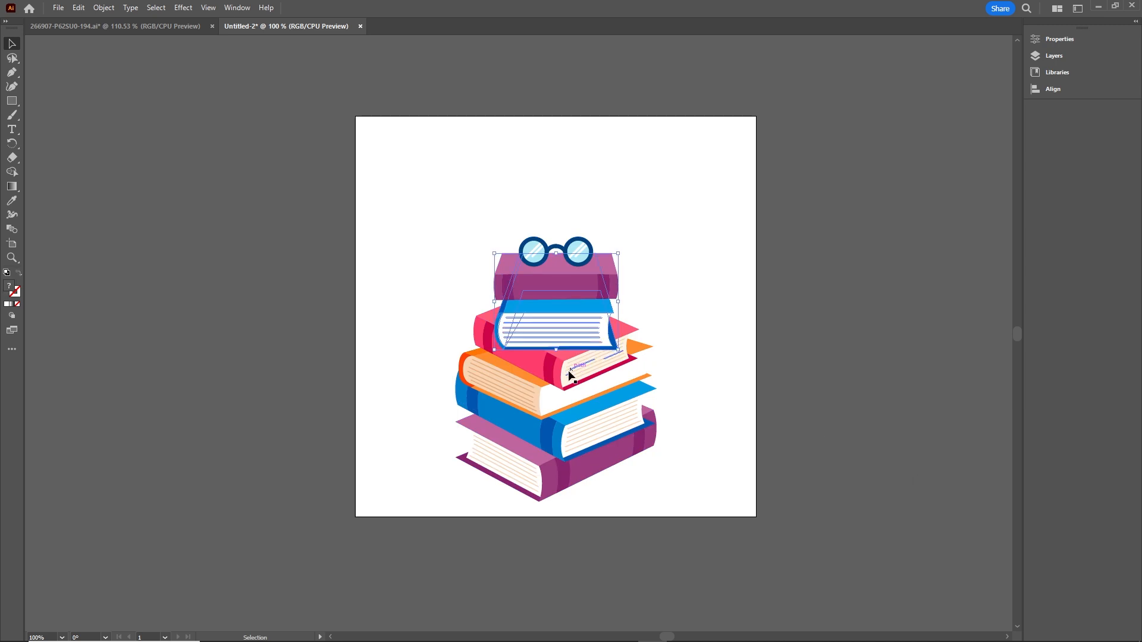
{"action": "left_click", "coordinate": [531, 372]}
{"action": "left_click", "coordinate": [538, 404]}
{"action": "left_click", "coordinate": [549, 442]}
{"action": "left_click", "coordinate": [545, 468]}
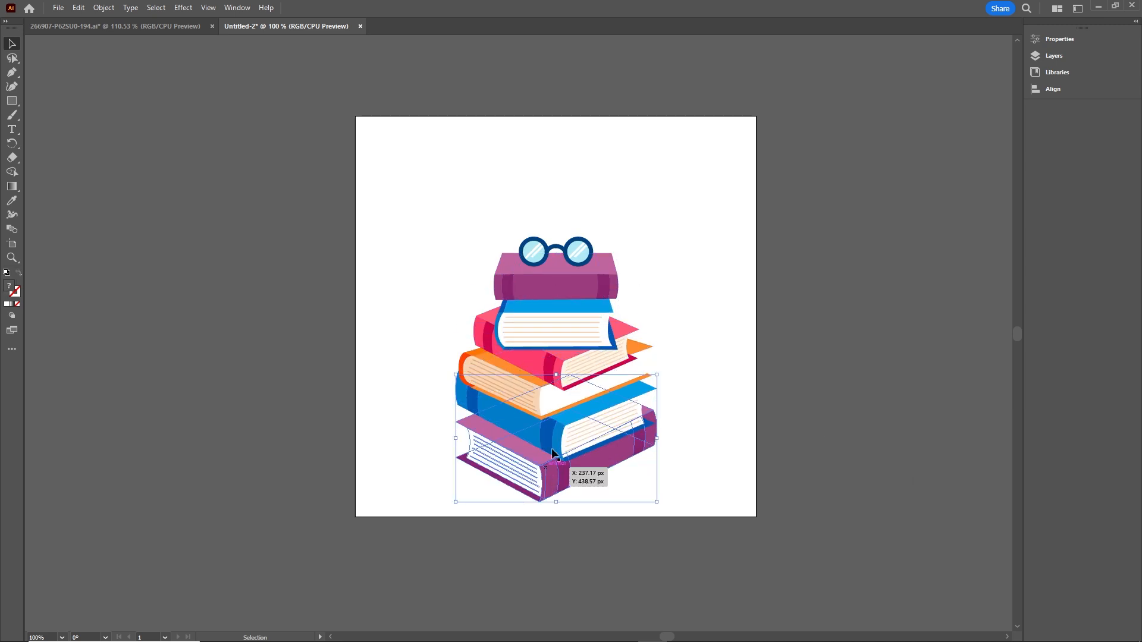
{"action": "left_click", "coordinate": [576, 255]}
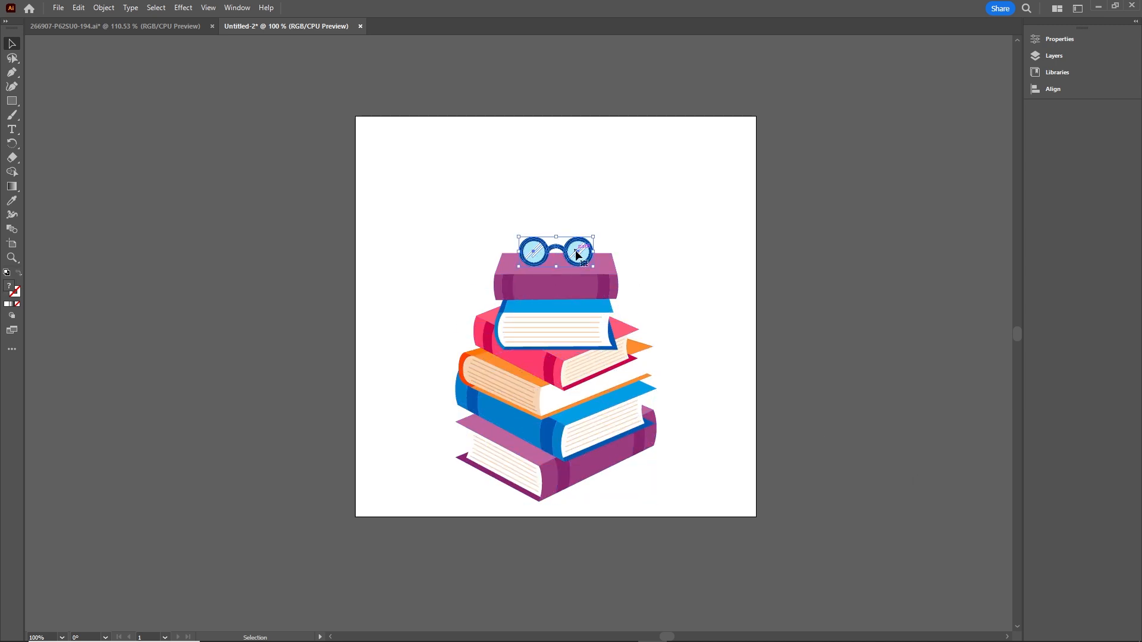
{"action": "key", "text": "Delete"}
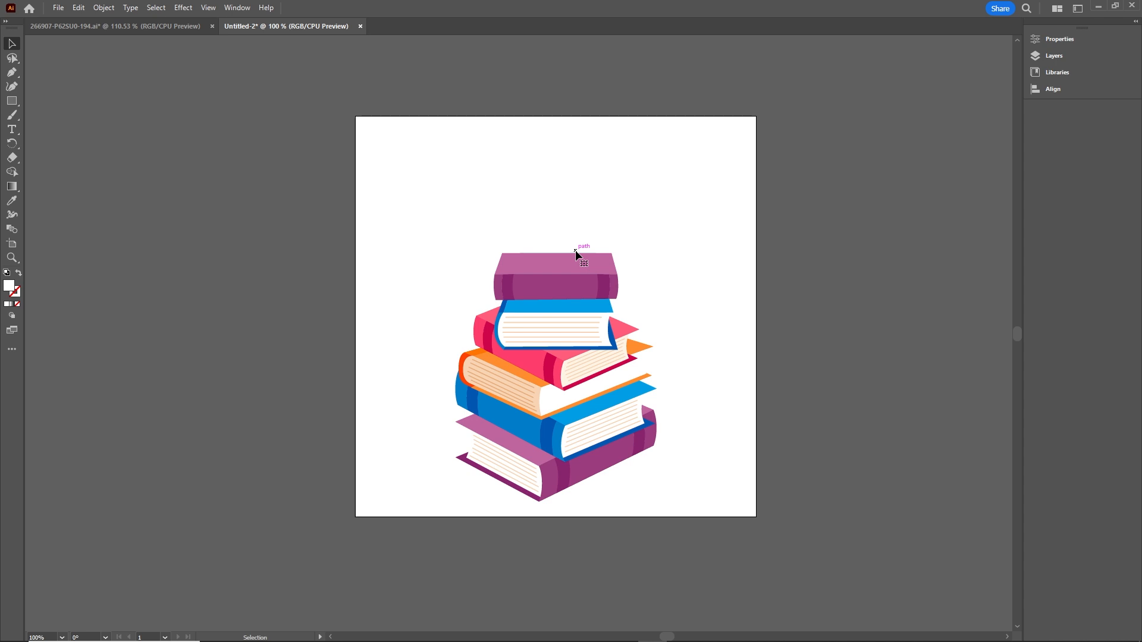
- Copy the WORLD BOOK ribbon from the original illustration into the 500 x 500 px document, scale it down and centre it above the stack
{"action": "left_click", "coordinate": [122, 26]}
{"action": "left_click", "coordinate": [563, 191]}
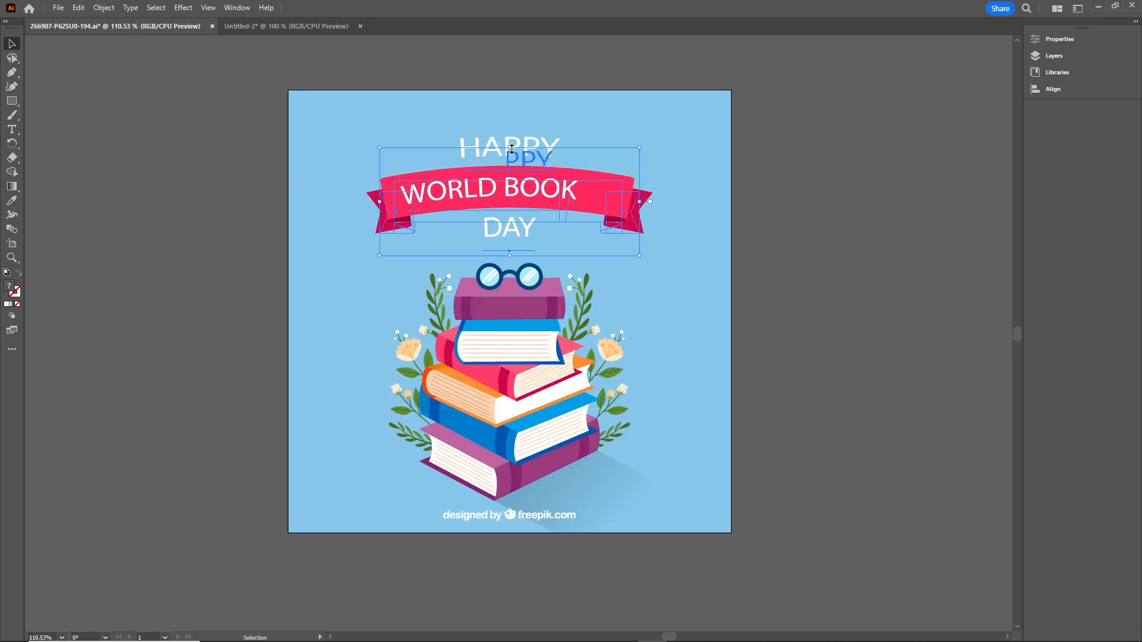
{"action": "left_click_drag", "start_coordinate": [513, 132], "coordinate": [539, 178]}
{"action": "left_click", "coordinate": [539, 178]}
{"action": "left_click_drag", "start_coordinate": [613, 203], "coordinate": [640, 185]}
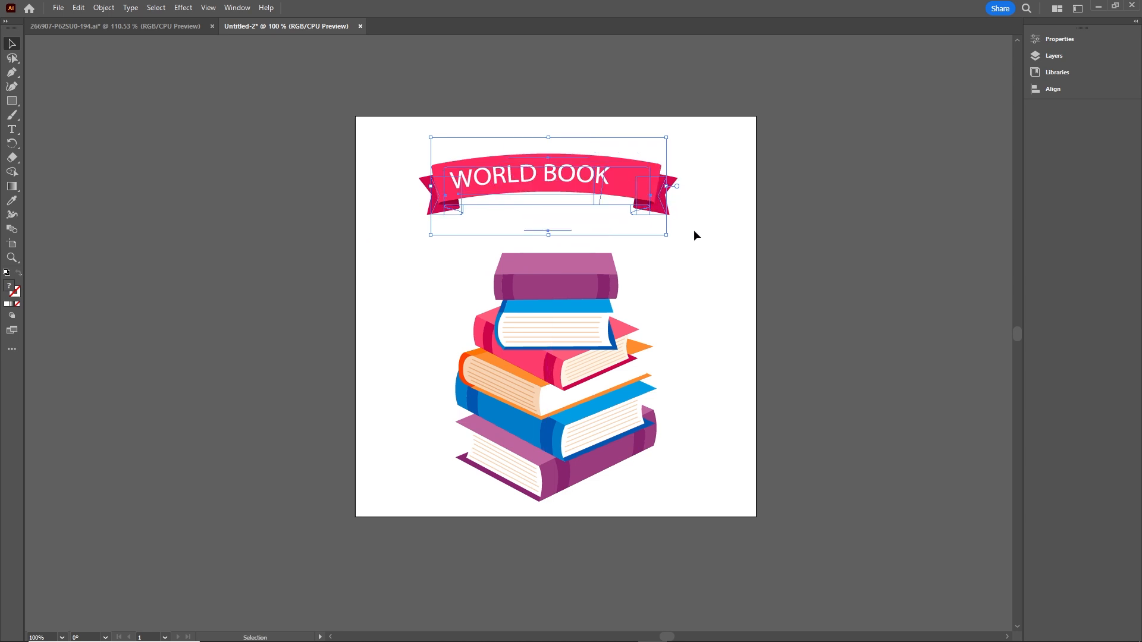
{"action": "left_click_drag", "start_coordinate": [668, 238], "coordinate": [644, 225]}
{"action": "left_click_drag", "start_coordinate": [587, 177], "coordinate": [606, 177]}
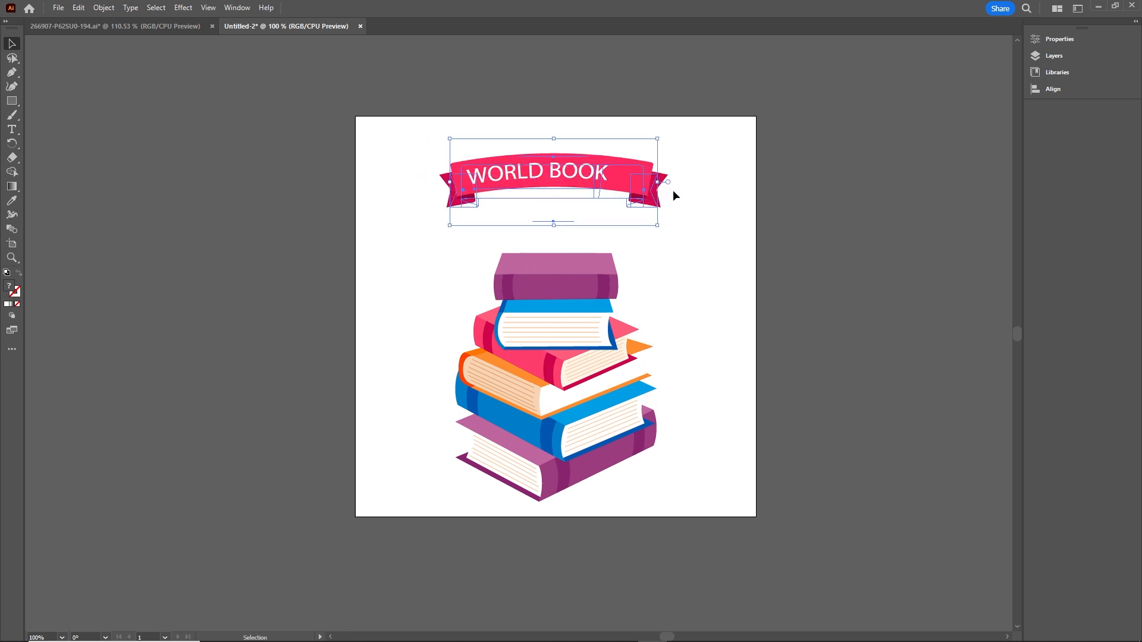
{"action": "left_click", "coordinate": [692, 193]}
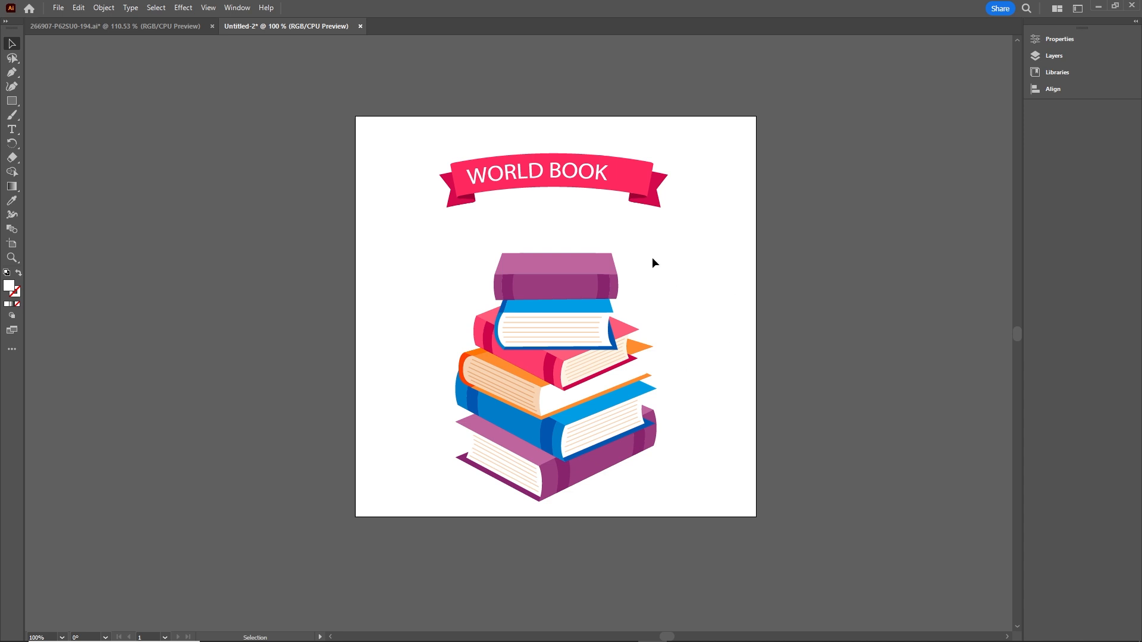
- Select the whole book stack and scale it down slightly about its centre
{"action": "left_click_drag", "start_coordinate": [656, 243], "coordinate": [455, 499]}
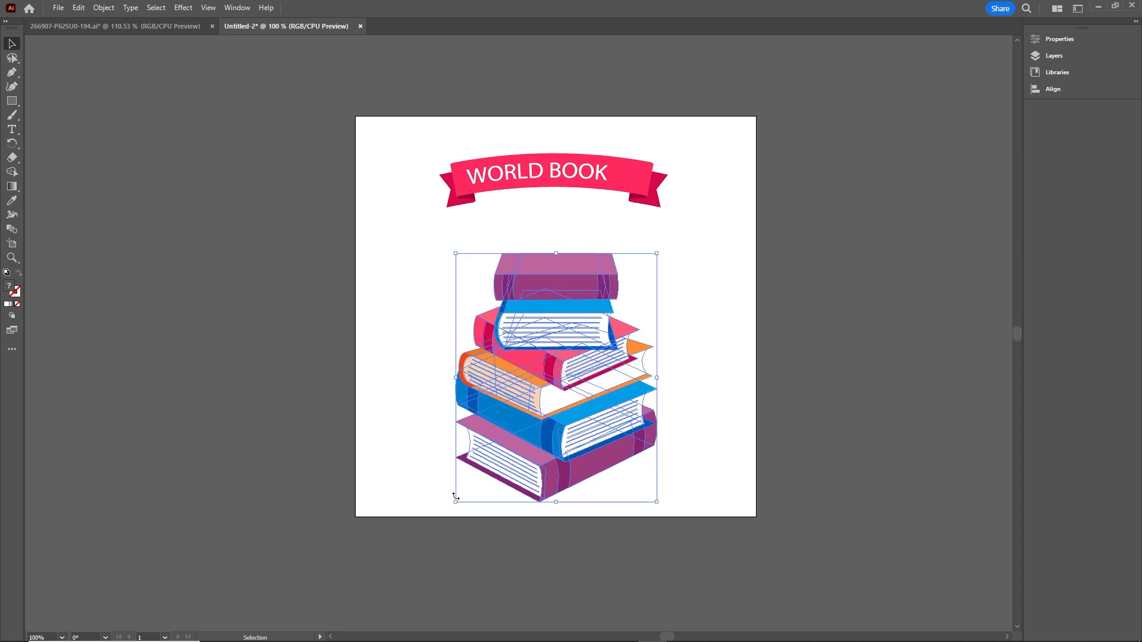
{"action": "left_click_drag", "start_coordinate": [657, 502], "coordinate": [648, 493]}
{"action": "left_click", "coordinate": [707, 472]}
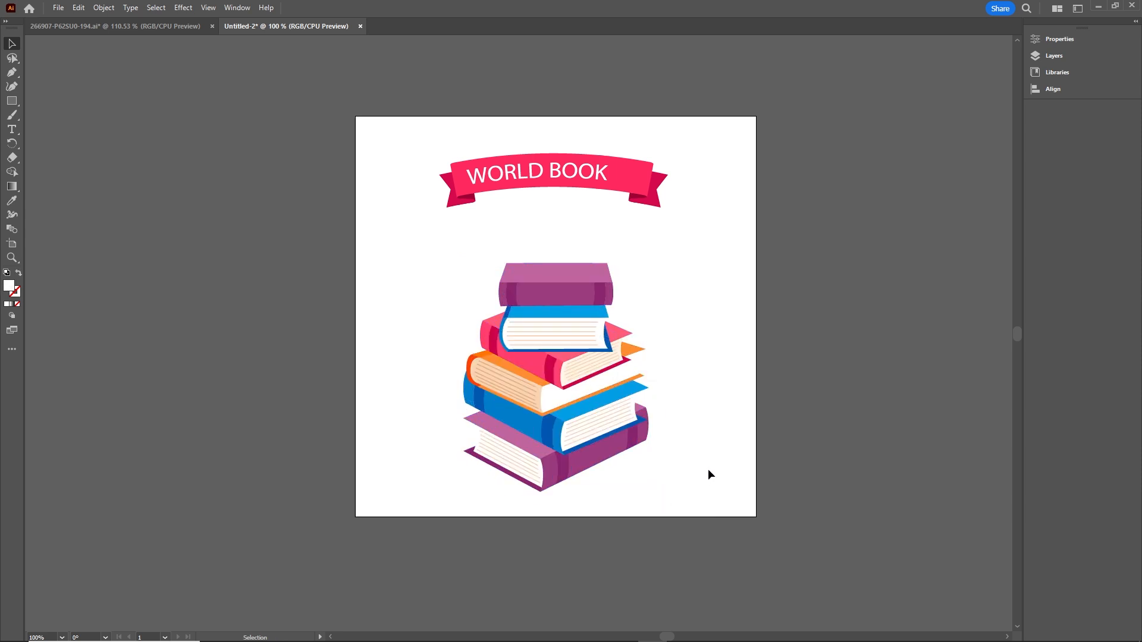
- Inspect the groups inside Layer 1 by toggling their visibility, and release them to separate layers as a sequence
{"action": "left_click", "coordinate": [1052, 57]}
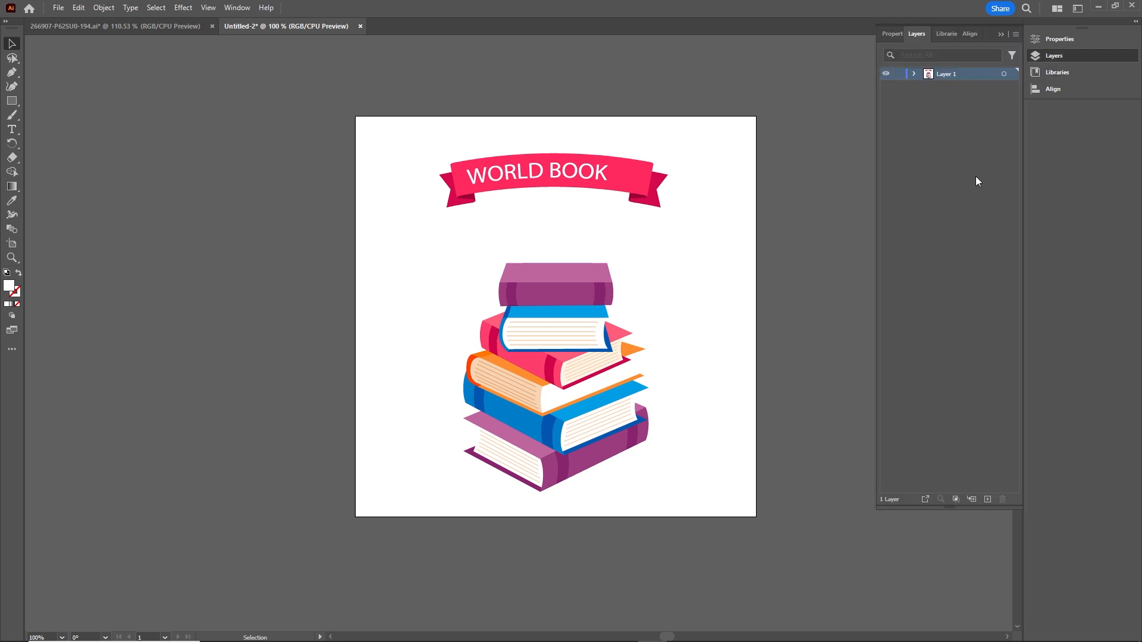
{"action": "left_click", "coordinate": [915, 74]}
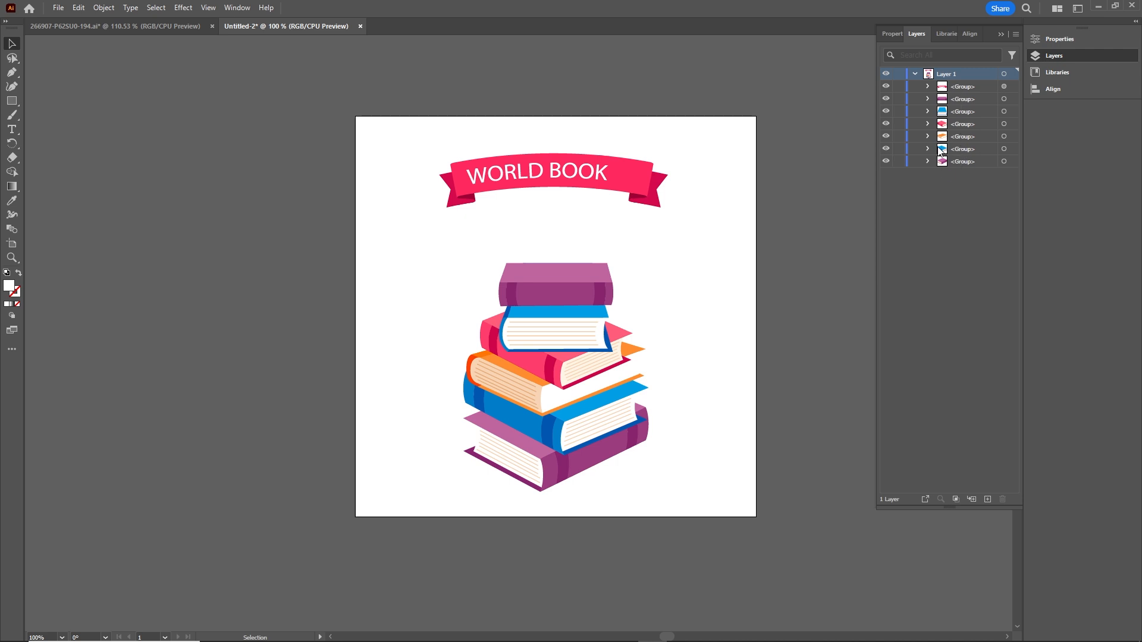
{"action": "left_click", "coordinate": [887, 87]}
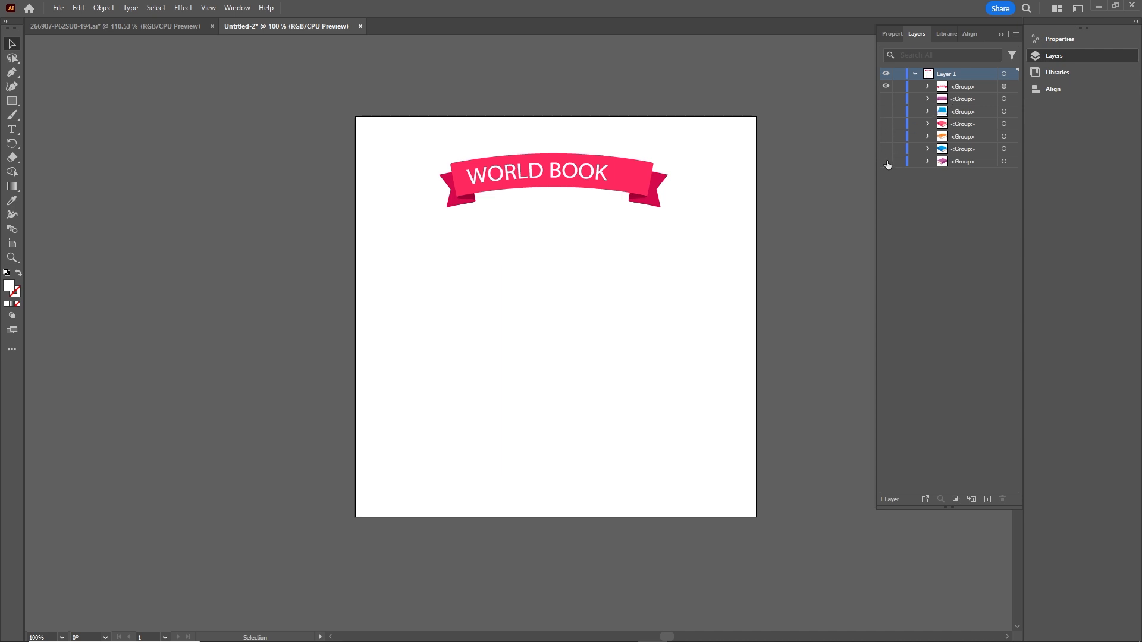
{"action": "left_click", "coordinate": [915, 75]}
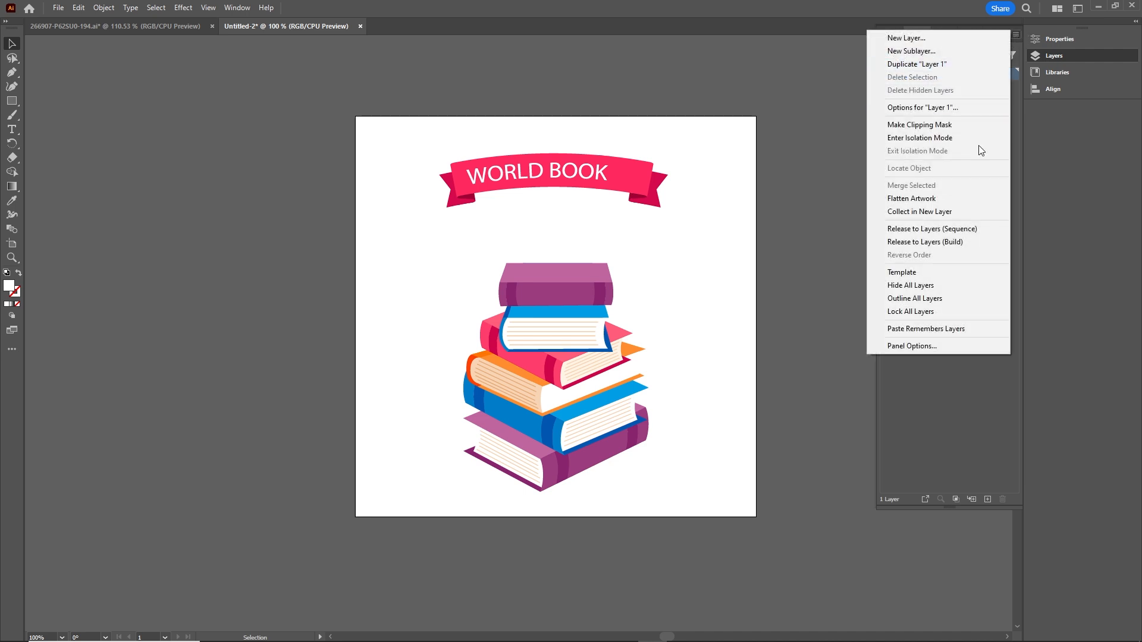
{"action": "left_click", "coordinate": [951, 231]}
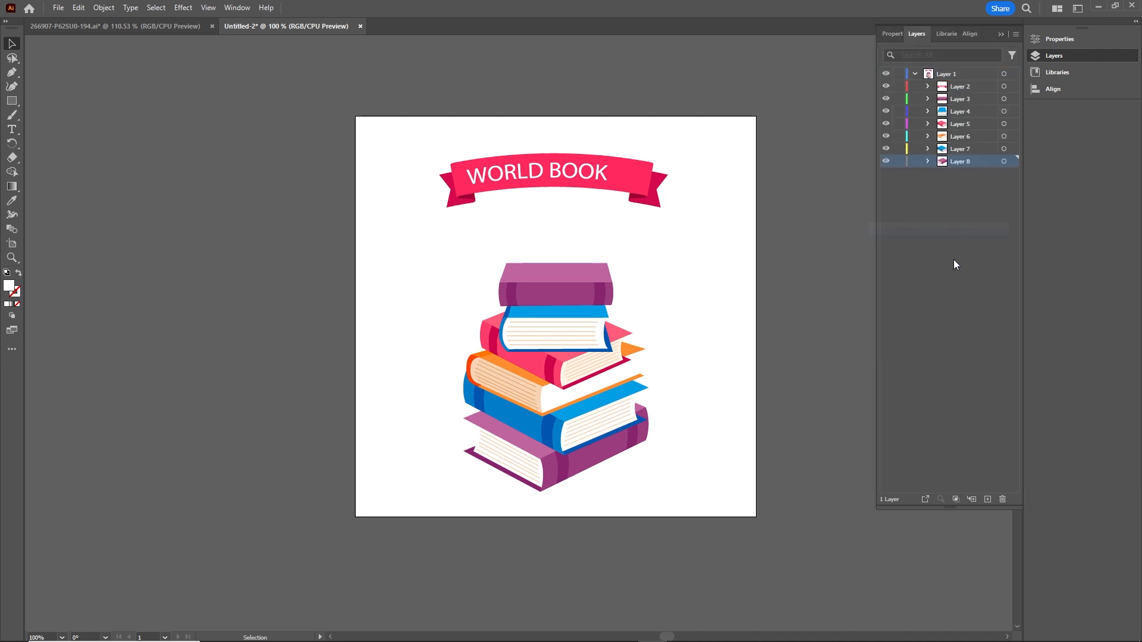
- Move Layers 2 to 8 out of Layer 1 to the top level and delete the empty Layer 1
{"action": "left_click", "coordinate": [959, 88]}
{"action": "left_click", "coordinate": [957, 162], "text": "shift"}
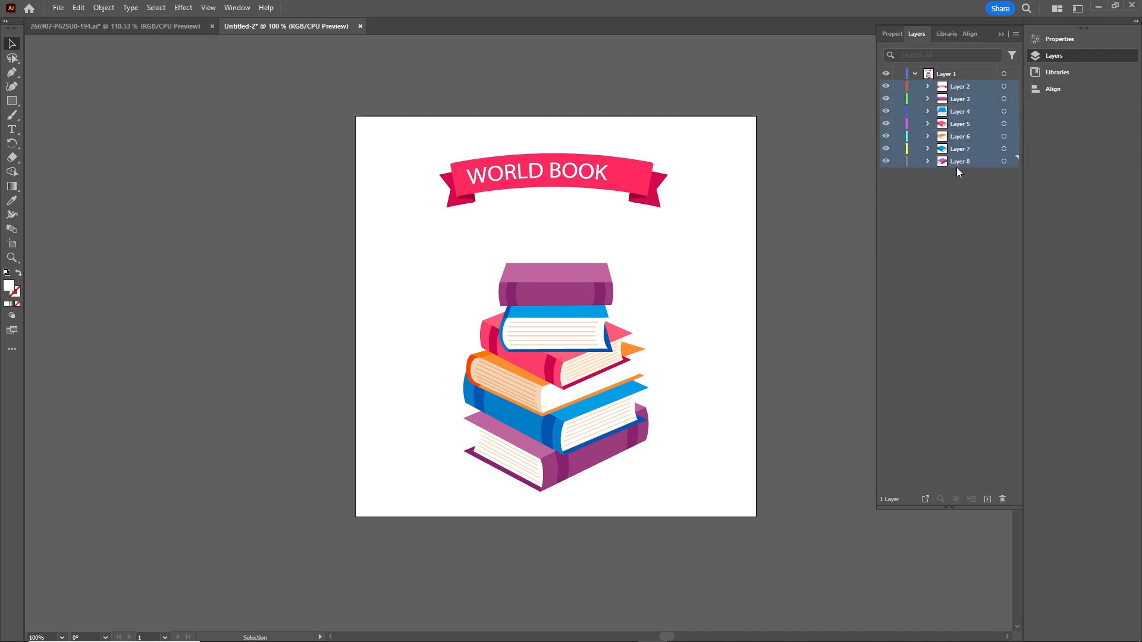
{"action": "left_click_drag", "start_coordinate": [962, 113], "coordinate": [946, 248]}
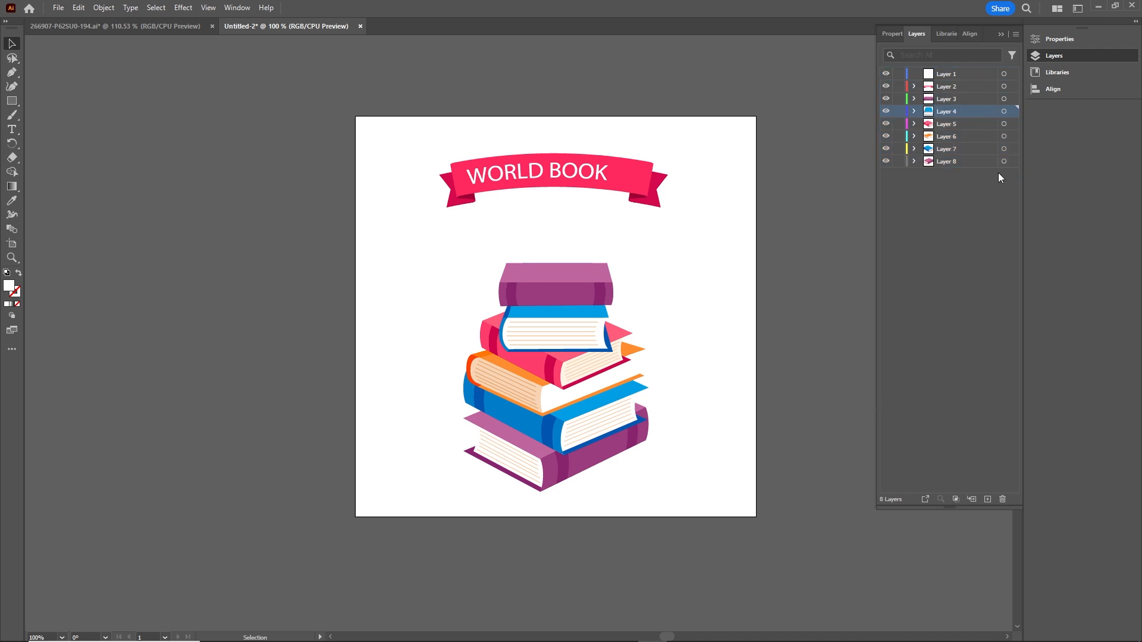
{"action": "left_click", "coordinate": [944, 76]}
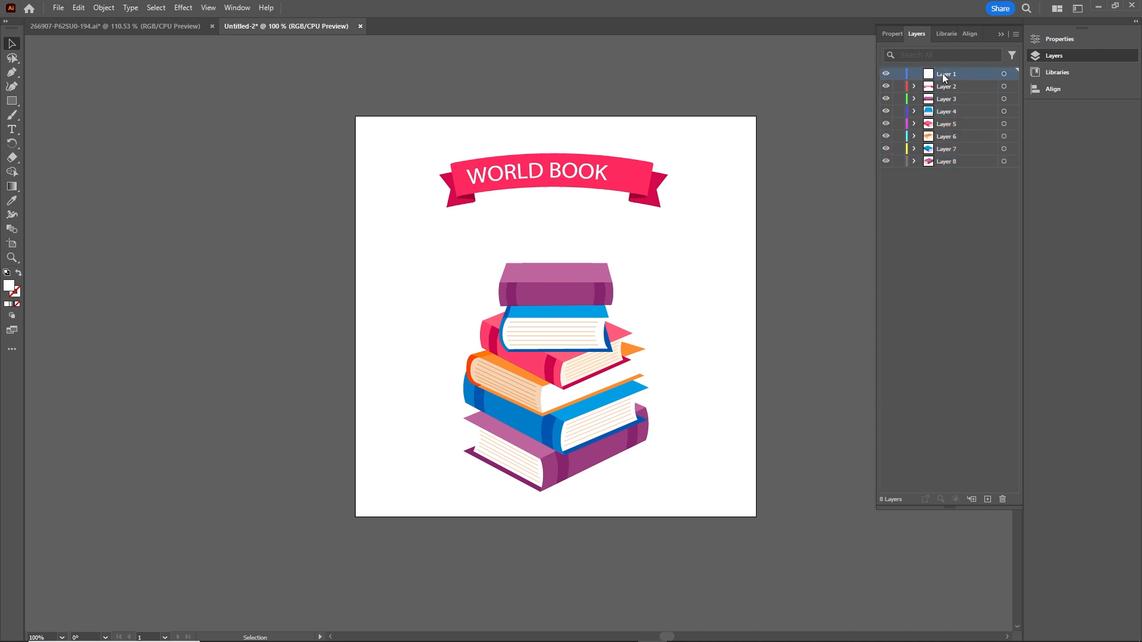
{"action": "left_click", "coordinate": [1001, 500]}
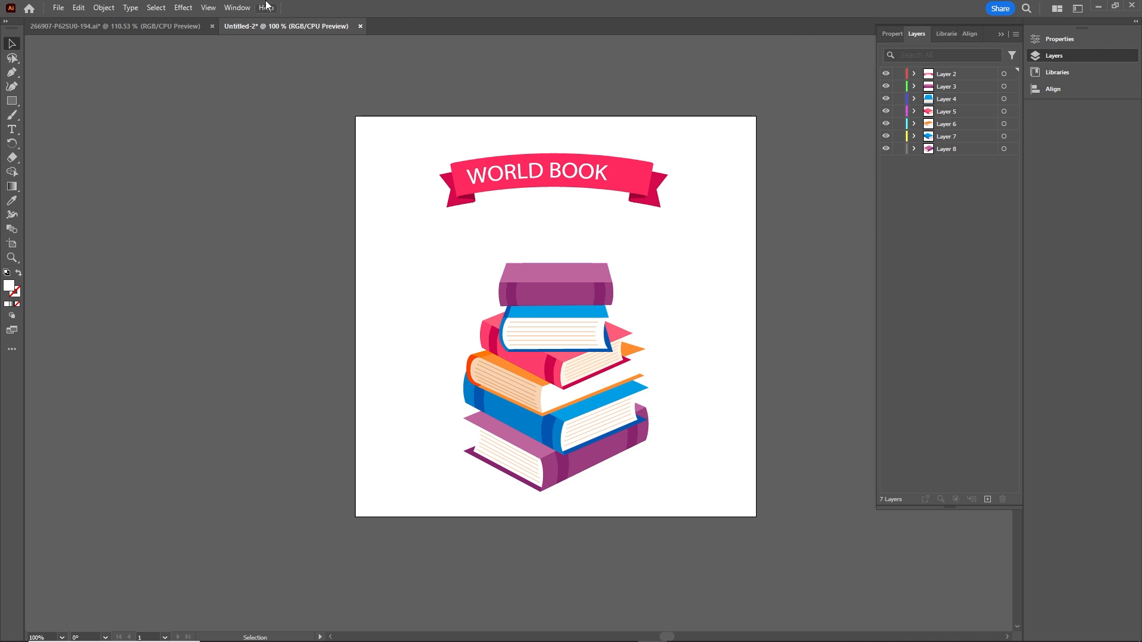
{"action": "left_click", "coordinate": [241, 8]}
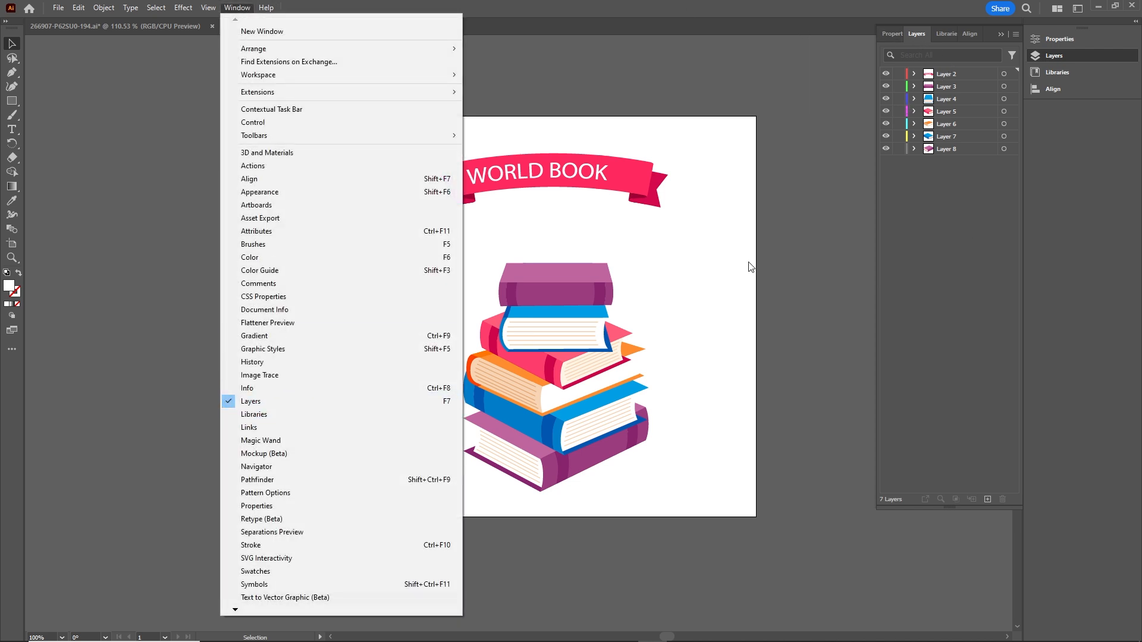
{"action": "left_click", "coordinate": [788, 255]}
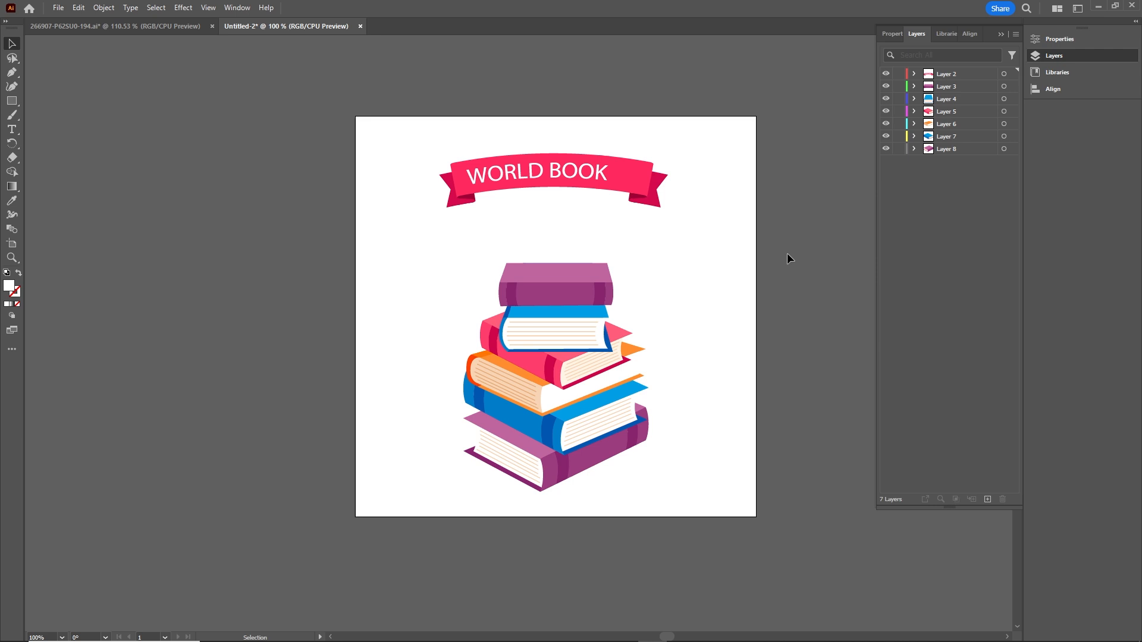
{"action": "key", "text": "a"}
- Start saving the document under a new name and create a folder named illustrator inside the tutorial folder
{"action": "key", "text": "ctrl+shift+s"}
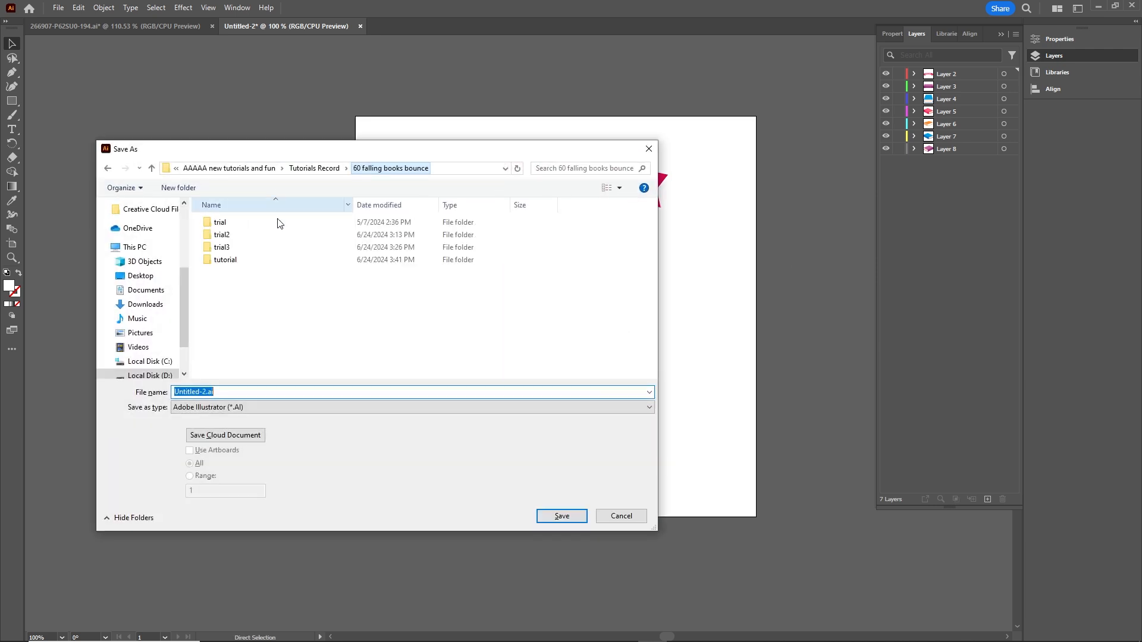
{"action": "double_click", "coordinate": [242, 263]}
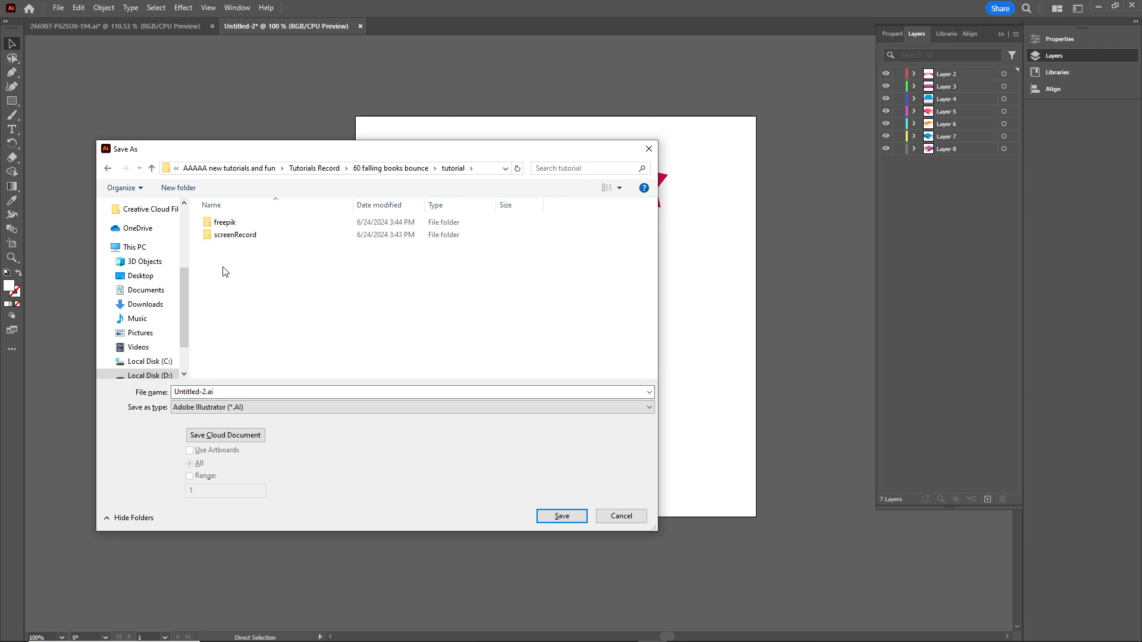
{"action": "right_click", "coordinate": [225, 272]}
{"action": "mouse_move", "coordinate": [268, 421]}
{"action": "left_click", "coordinate": [395, 421]}
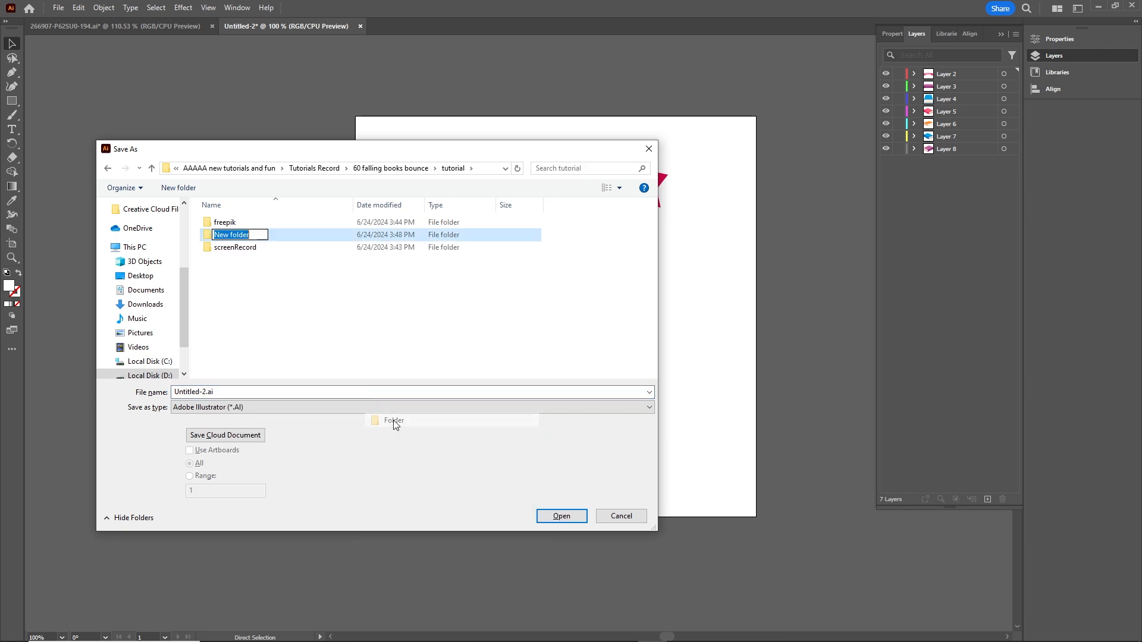
{"action": "type", "text": "illus"}
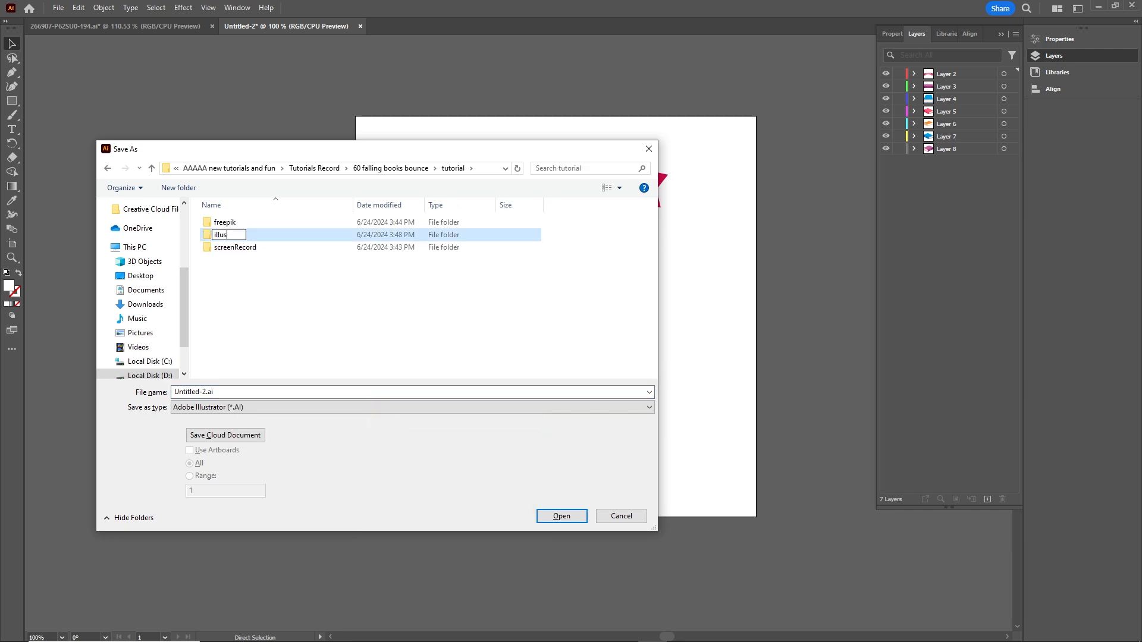
{"action": "type", "text": "trator"}
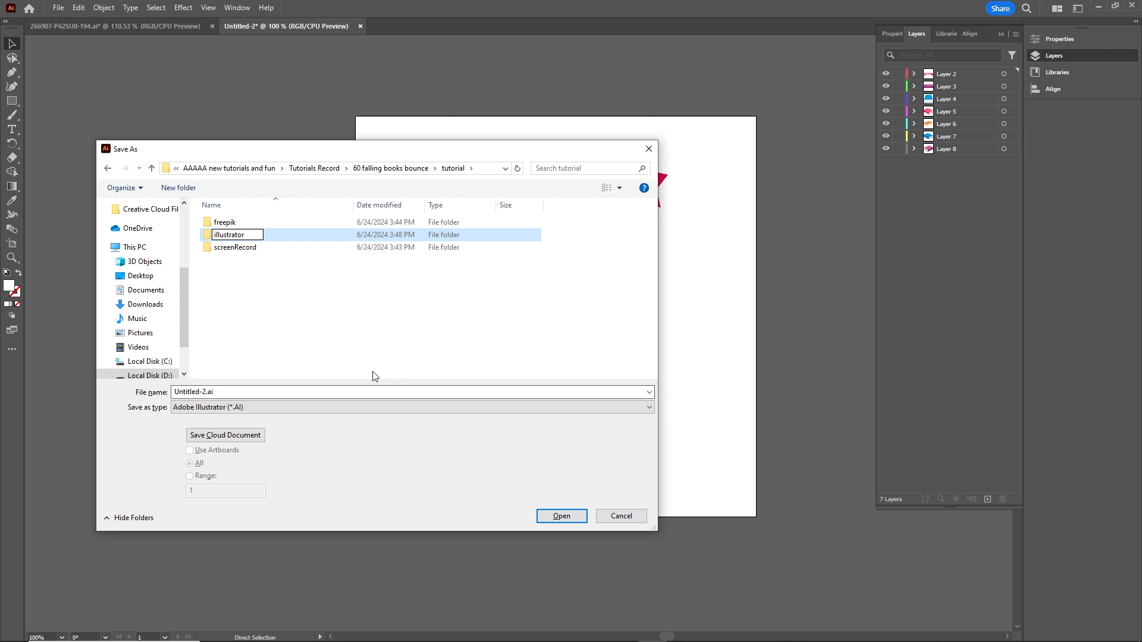
{"action": "key", "text": "Return"}
- Save the document as books in Adobe Illustrator format inside the illustrator folder
{"action": "double_click", "coordinate": [238, 238]}
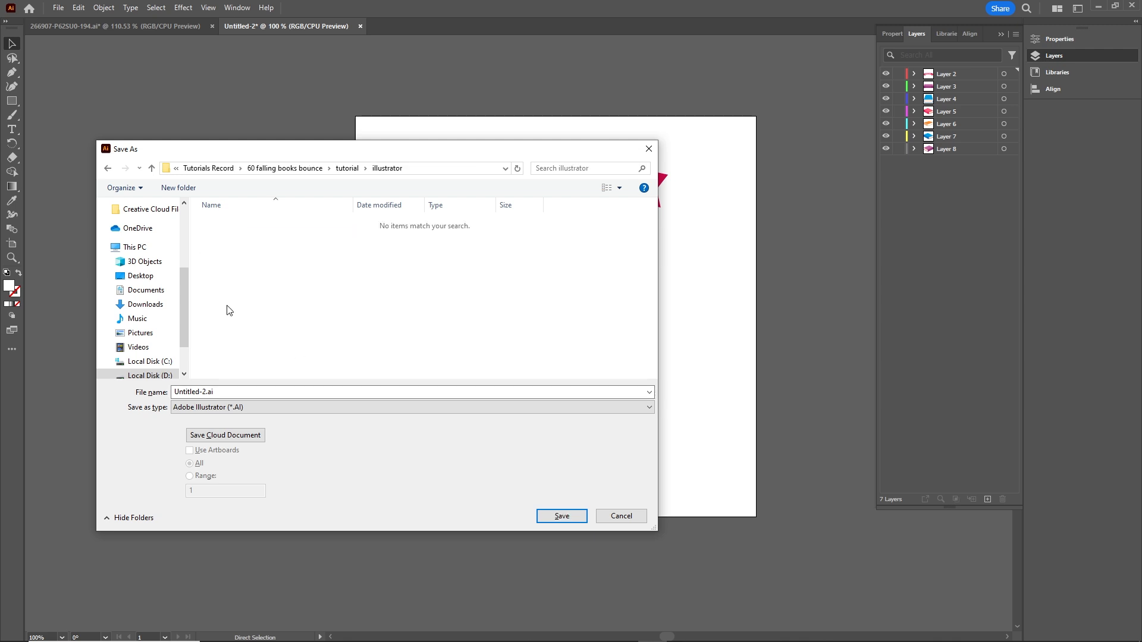
{"action": "left_click", "coordinate": [222, 389]}
{"action": "type", "text": "book"}
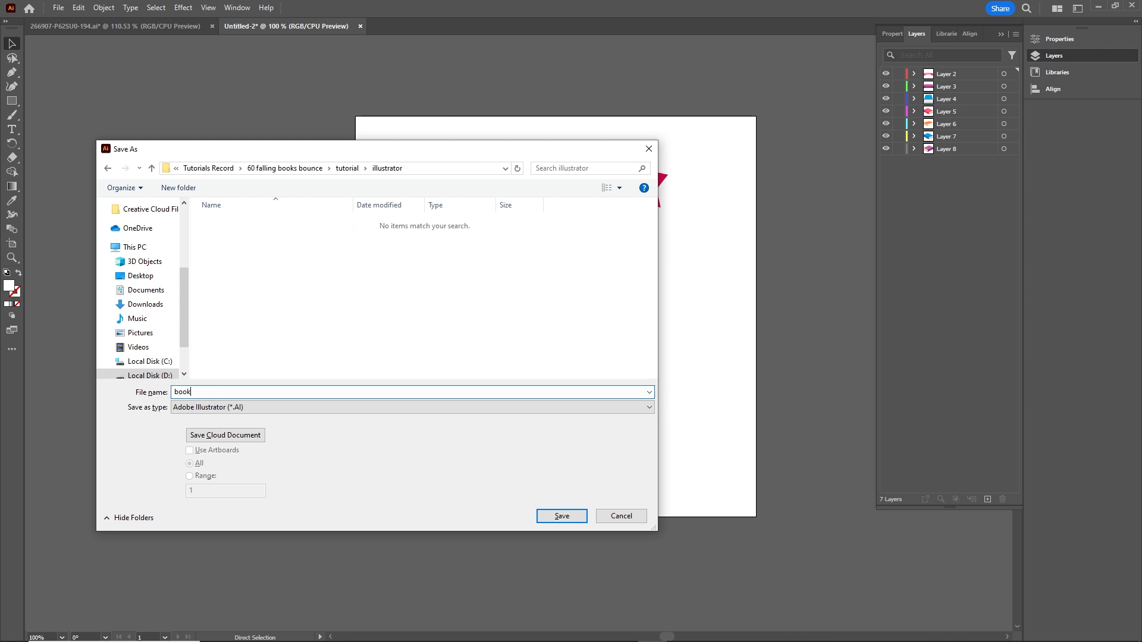
{"action": "type", "text": "s"}
{"action": "left_click", "coordinate": [562, 516]}
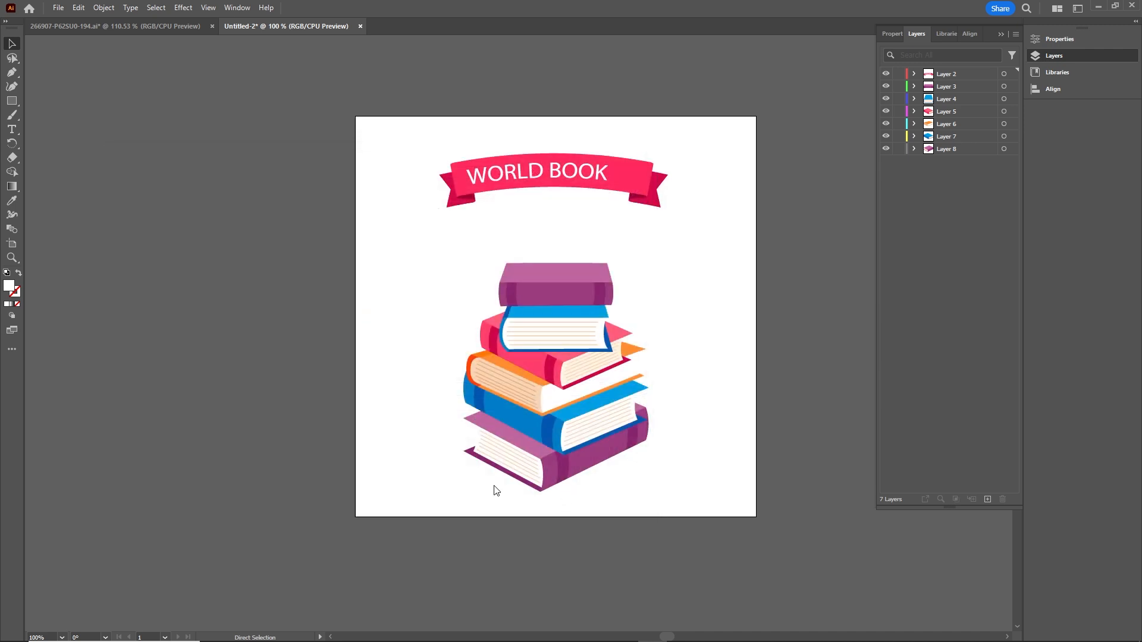
{"action": "left_click", "coordinate": [815, 489]}
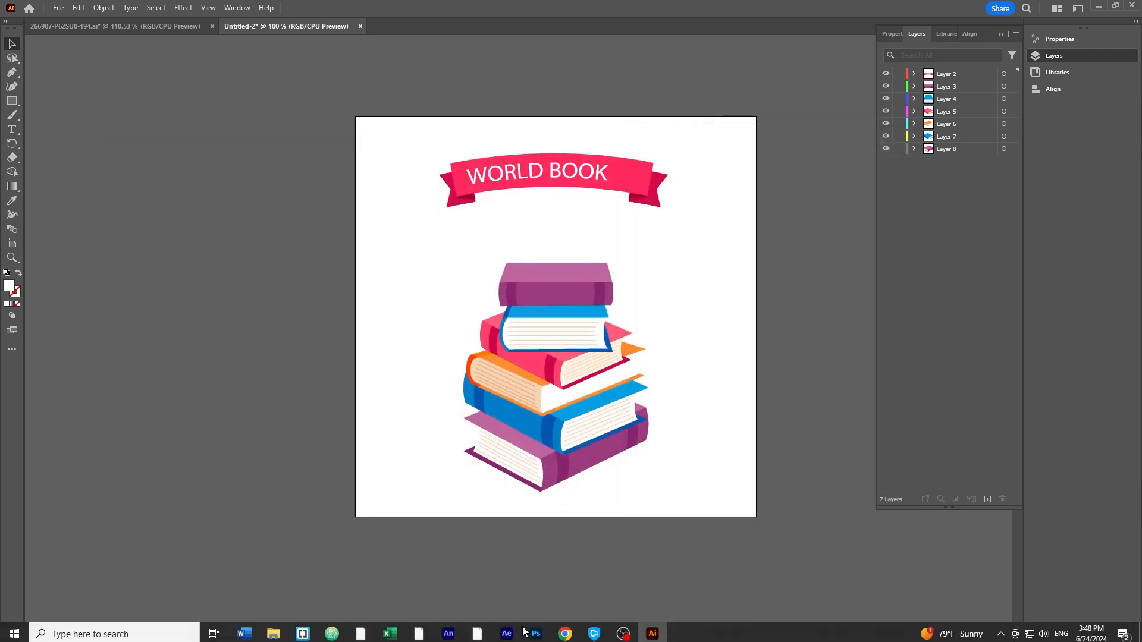
- Switch to Chrome and close the attribution overlay to view the original World Book Day vector on Freepik
{"action": "left_click", "coordinate": [562, 630]}
{"action": "scroll", "coordinate": [718, 233], "scroll_direction": "up", "scroll_amount": 7}
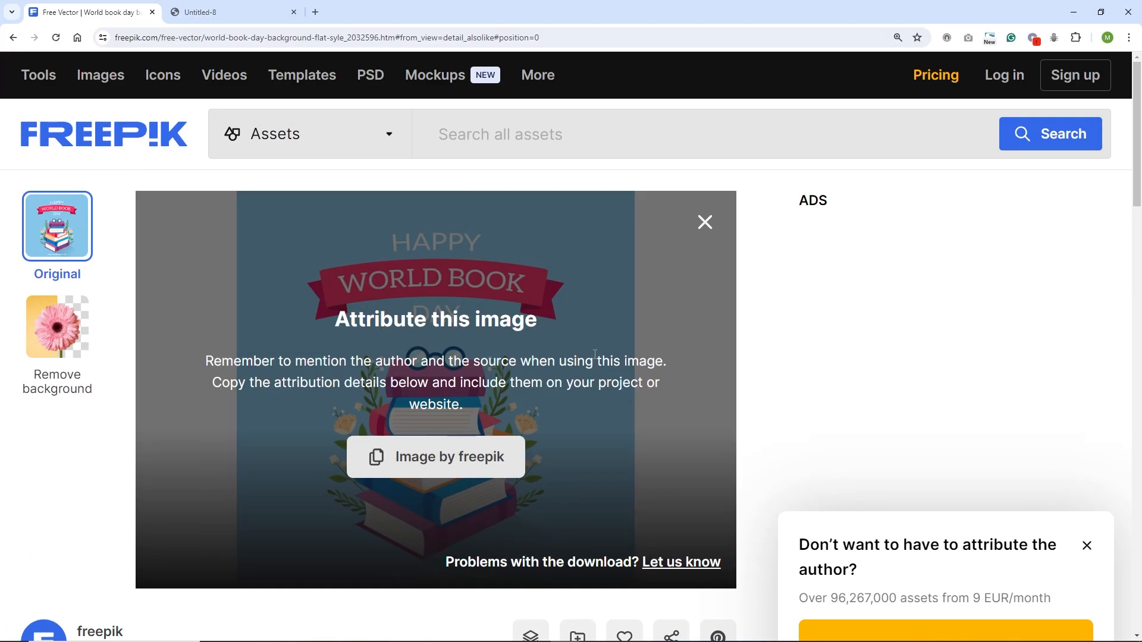
{"action": "left_click", "coordinate": [718, 233]}
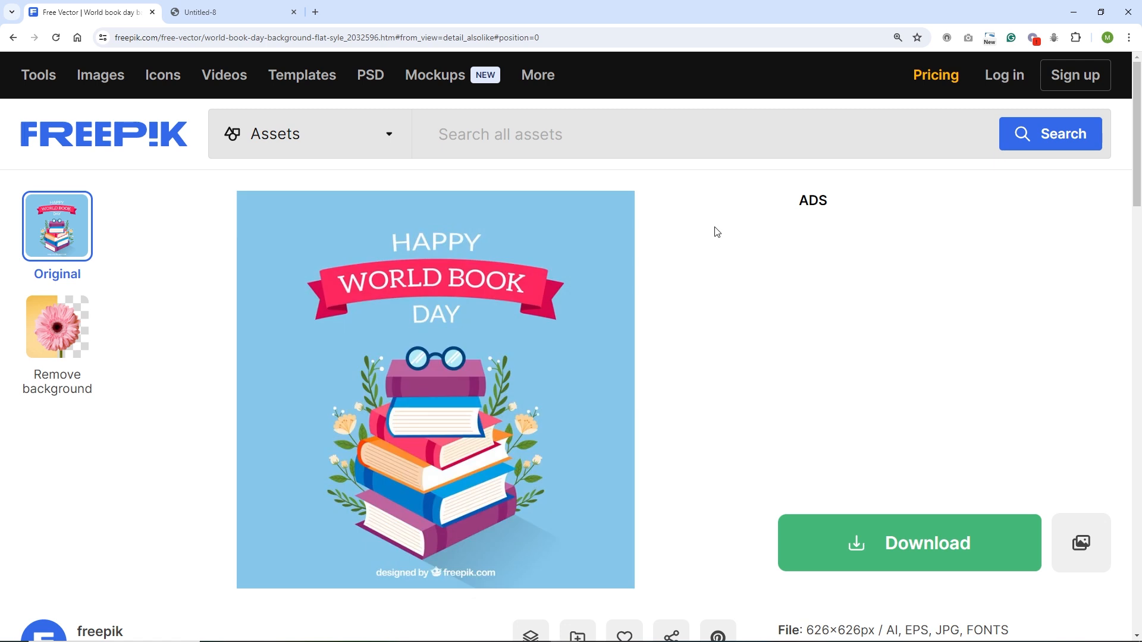
{"action": "mouse_move", "coordinate": [383, 603]}
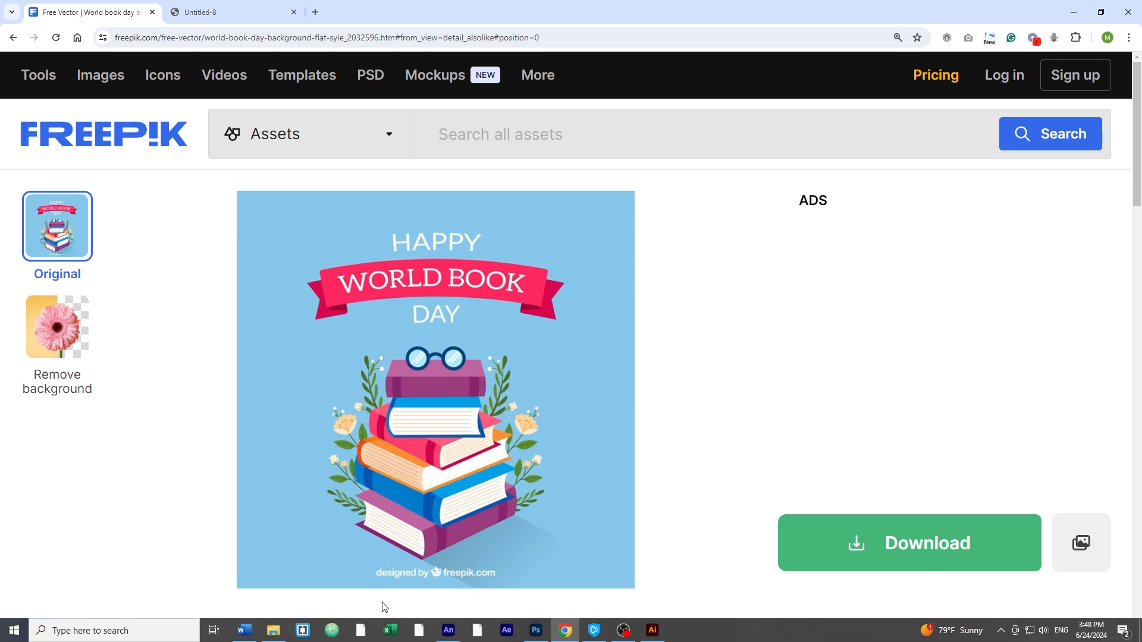
- Switch to Adobe Animate and close the recovered document RECOVER_Untitled-1.fla
{"action": "left_click", "coordinate": [276, 636]}
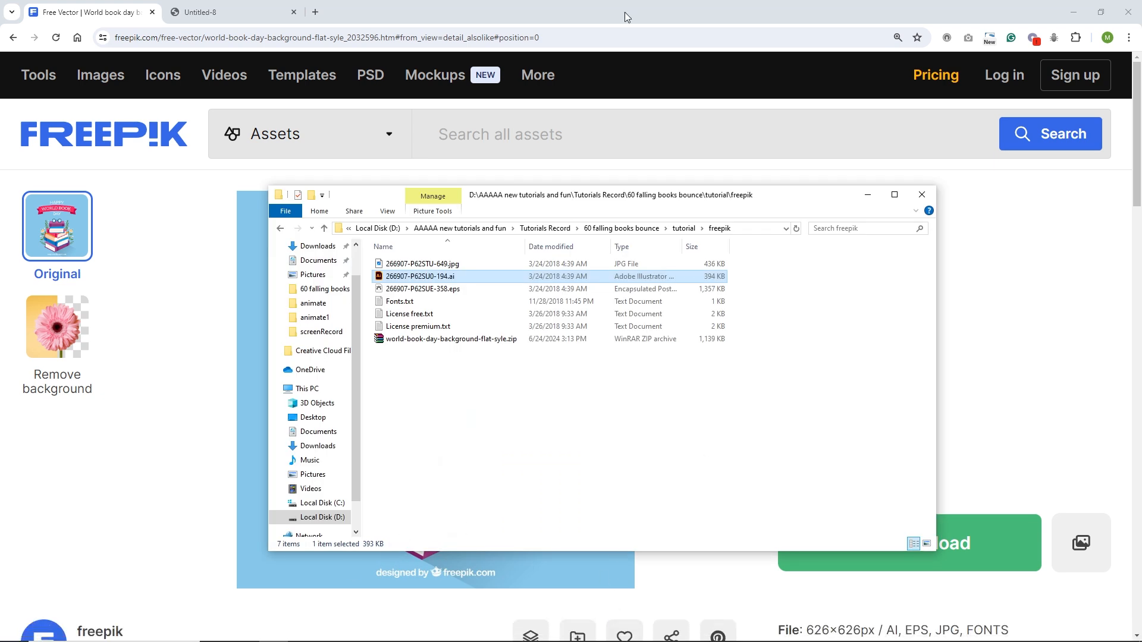
{"action": "mouse_move", "coordinate": [474, 634]}
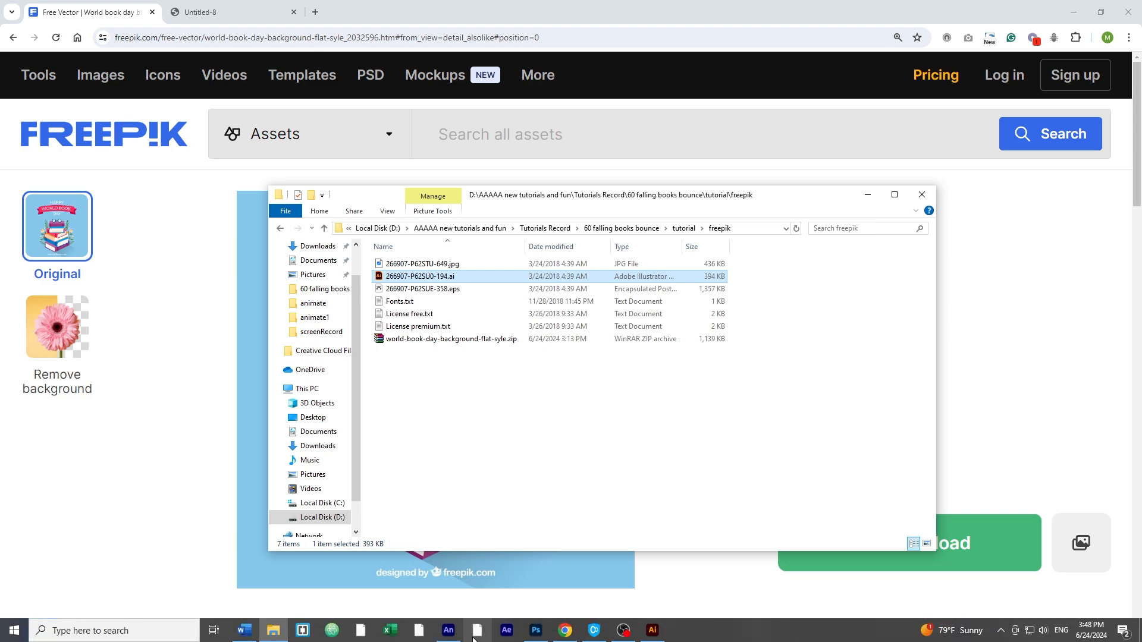
{"action": "left_click", "coordinate": [451, 589]}
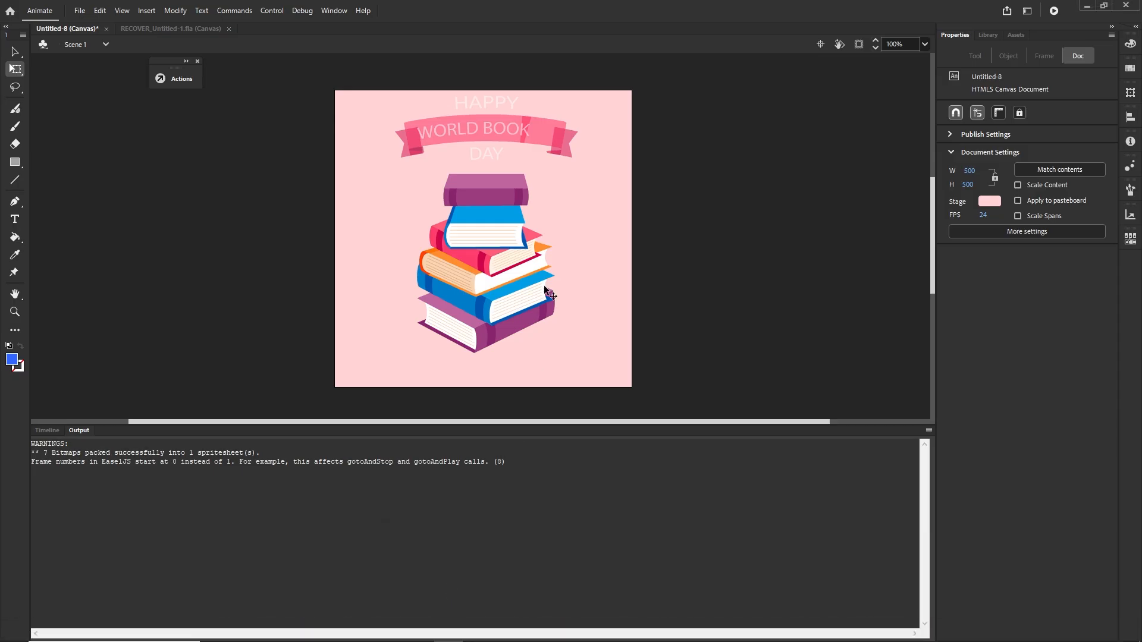
{"action": "left_click", "coordinate": [167, 30]}
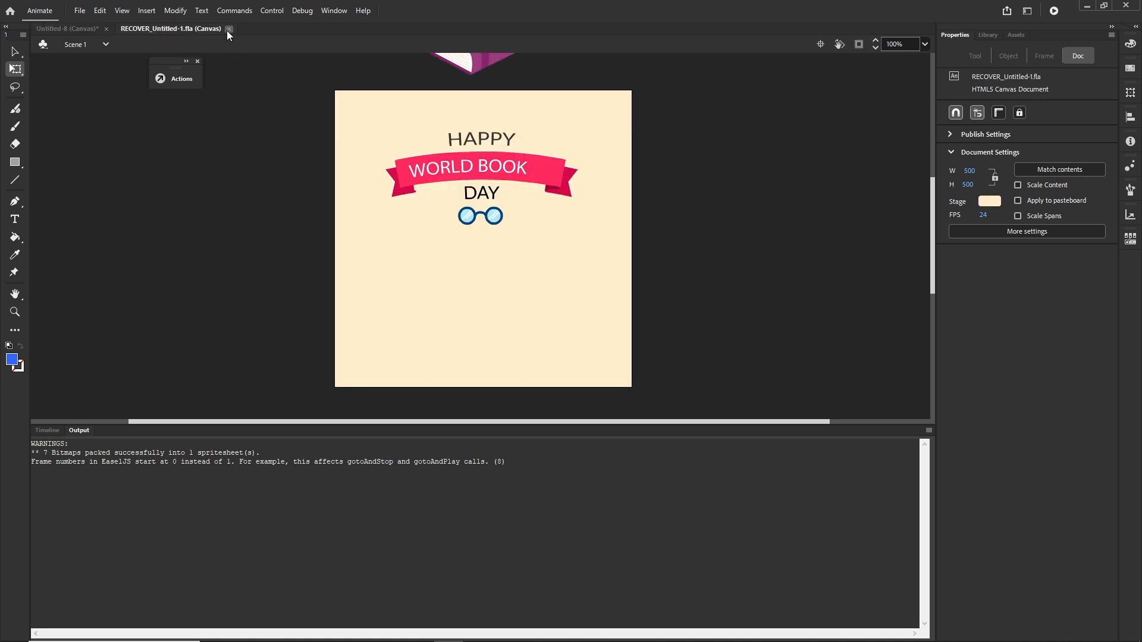
{"action": "left_click", "coordinate": [228, 28]}
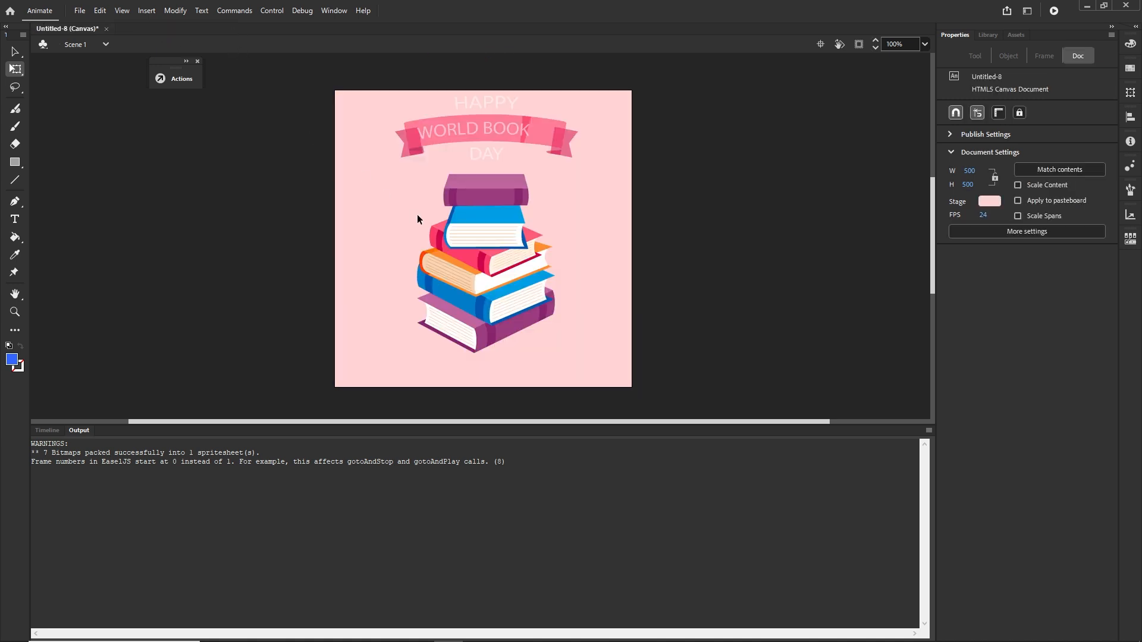
- Create a new 500 by 500 pixel HTML5 Canvas document and show its timeline
{"action": "key", "text": "ctrl+Return"}
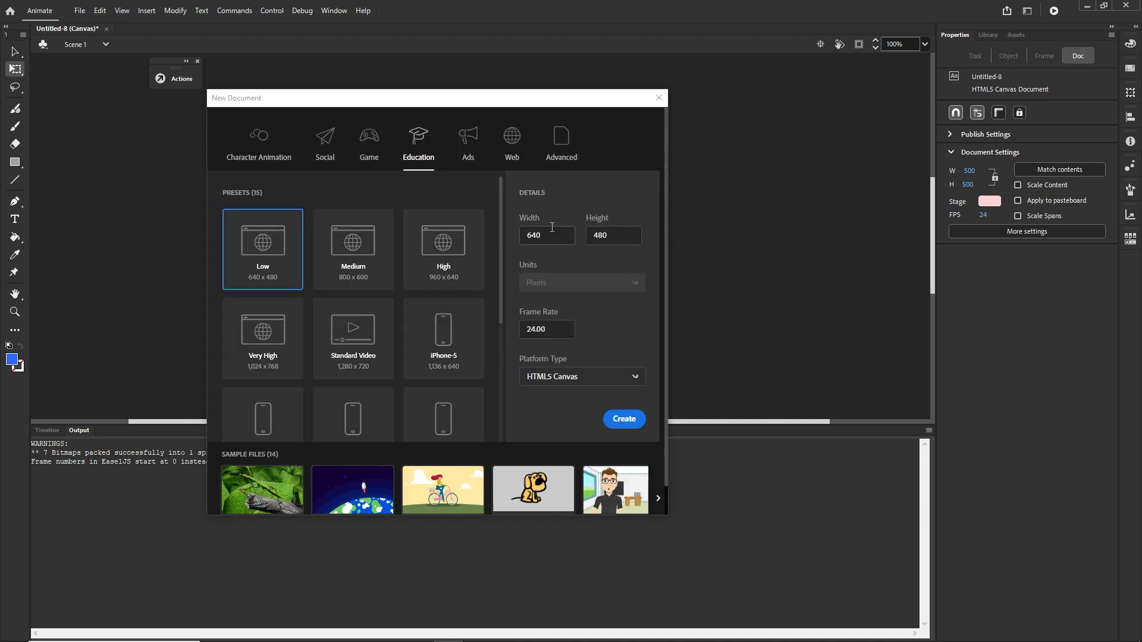
{"action": "type", "text": "500"}
{"action": "left_click", "coordinate": [617, 230]}
{"action": "type", "text": "500"}
{"action": "left_click", "coordinate": [622, 417]}
{"action": "left_click", "coordinate": [59, 439]}
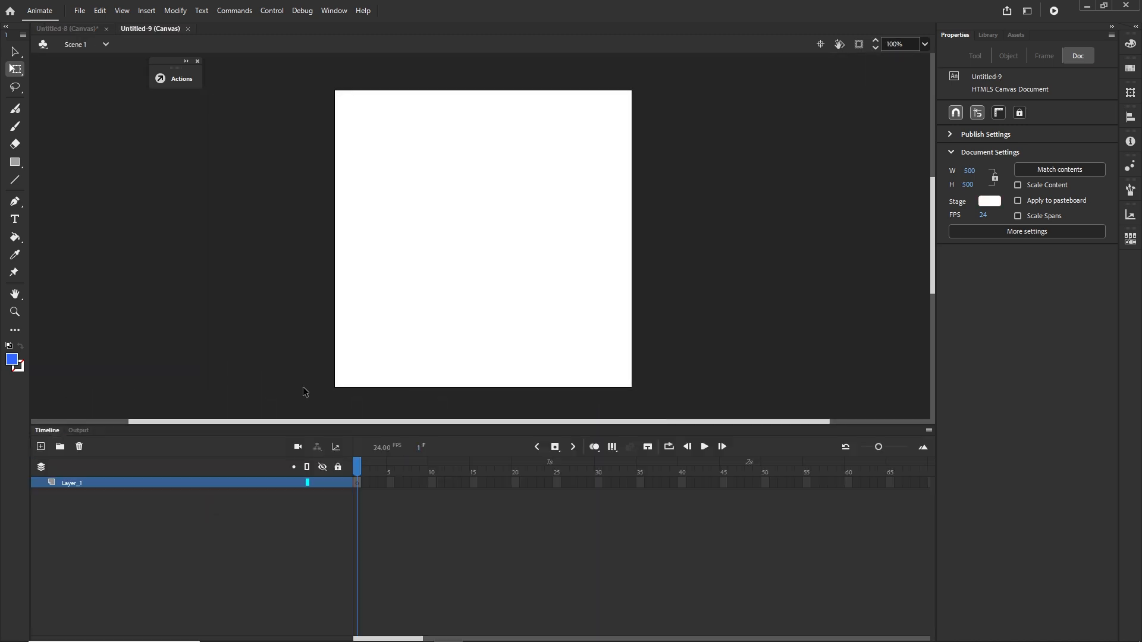
- Switch to File Explorer and open the illustrator folder inside the tutorial folder
{"action": "left_click", "coordinate": [283, 631]}
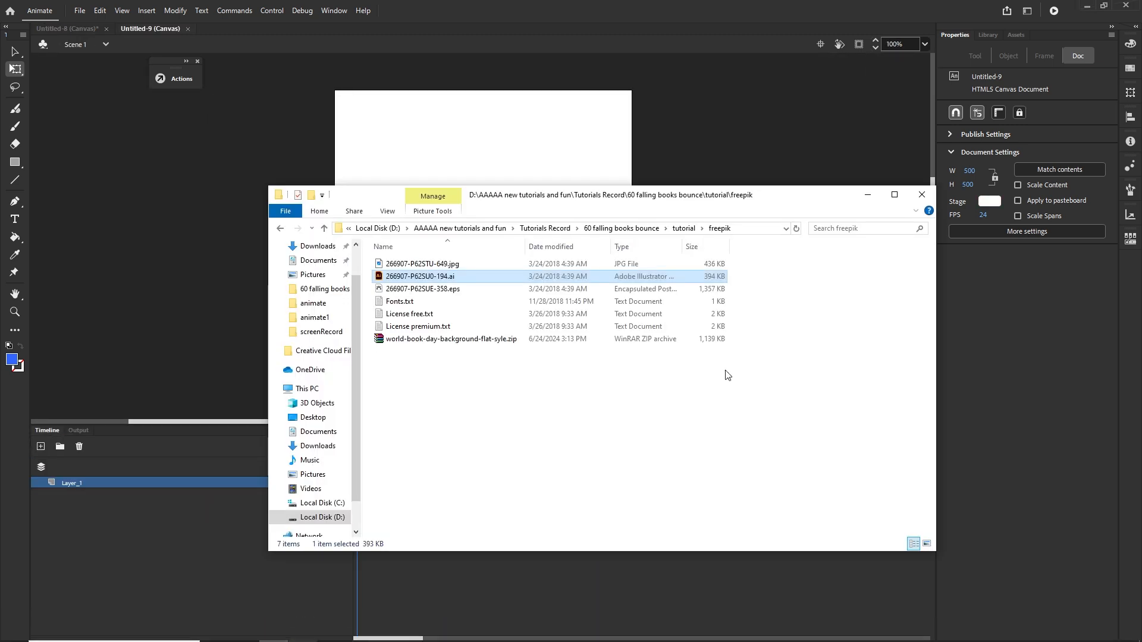
{"action": "left_click", "coordinate": [689, 231]}
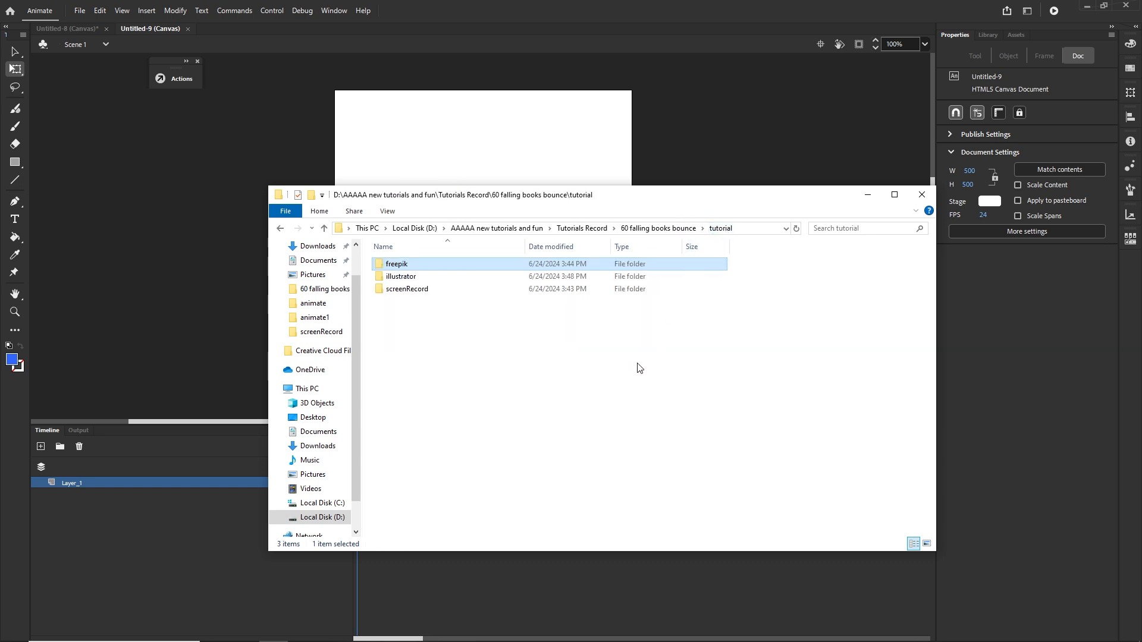
{"action": "left_click", "coordinate": [681, 230]}
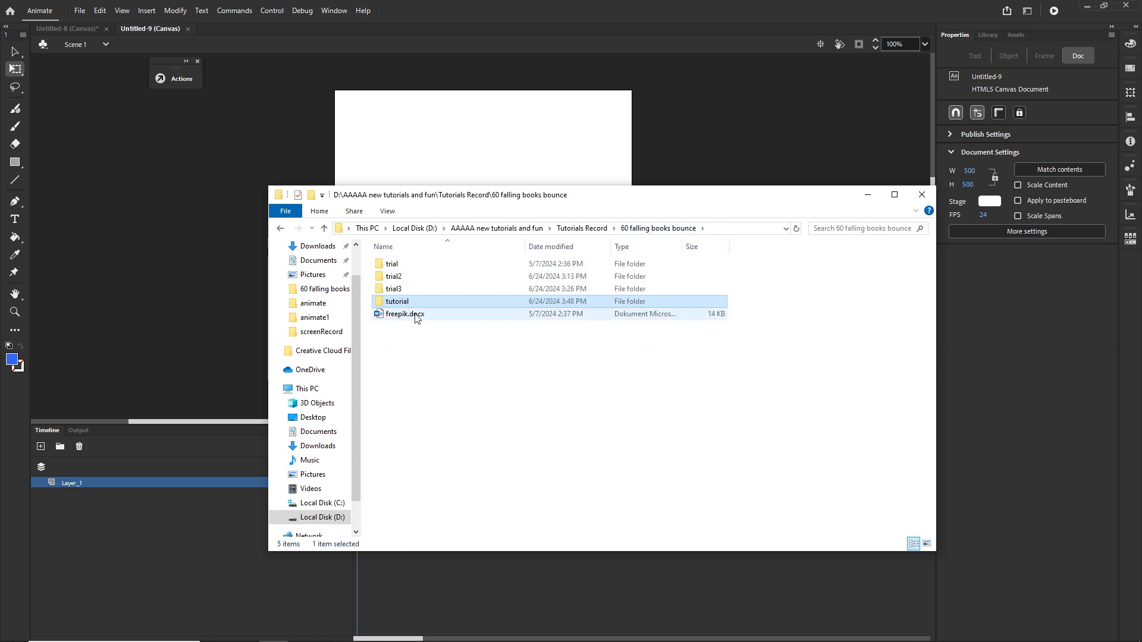
{"action": "double_click", "coordinate": [413, 301]}
{"action": "double_click", "coordinate": [408, 277]}
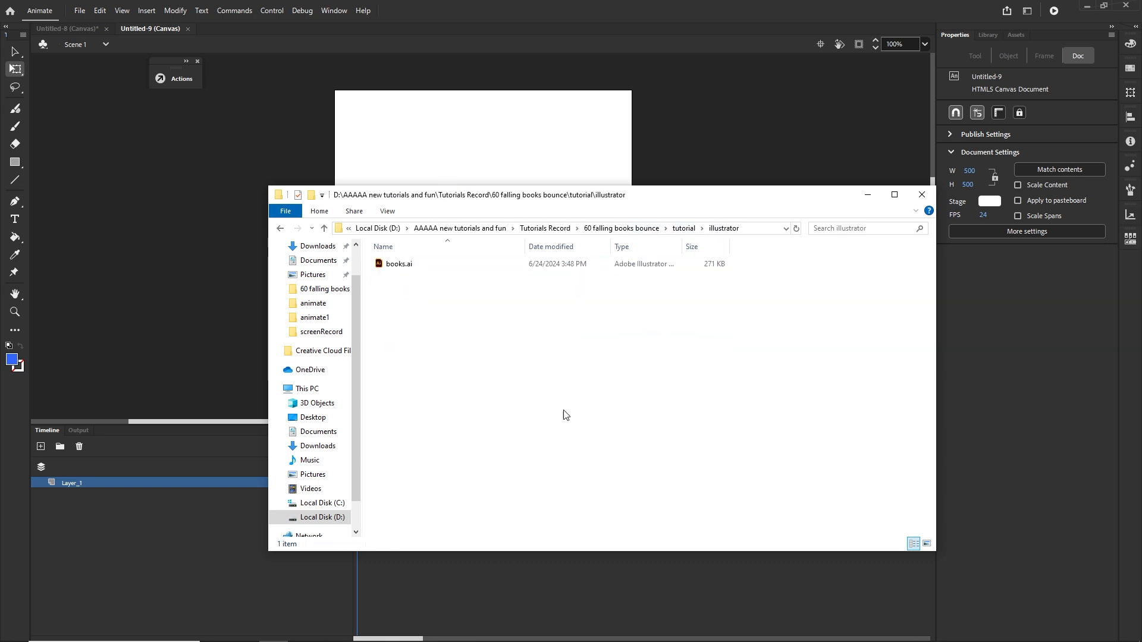
- Import books.ai from the illustrator folder onto the stage as Animate layers, with objects at their original position
{"action": "left_click_drag", "start_coordinate": [748, 202], "coordinate": [801, 363]}
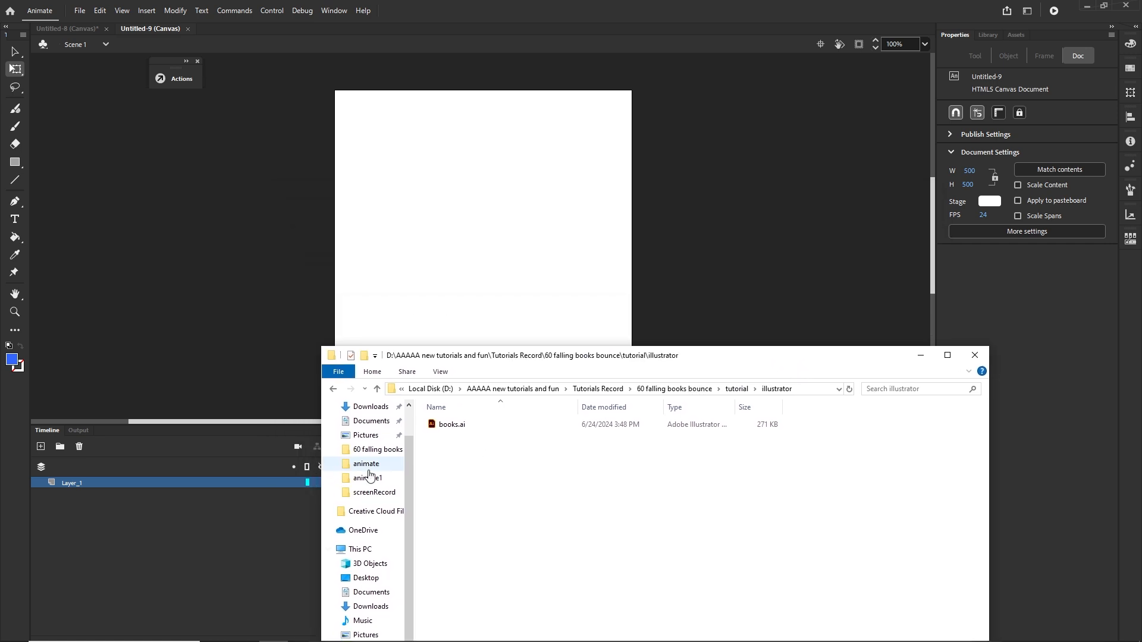
{"action": "left_click", "coordinate": [454, 426]}
{"action": "left_click_drag", "start_coordinate": [448, 434], "coordinate": [538, 214]}
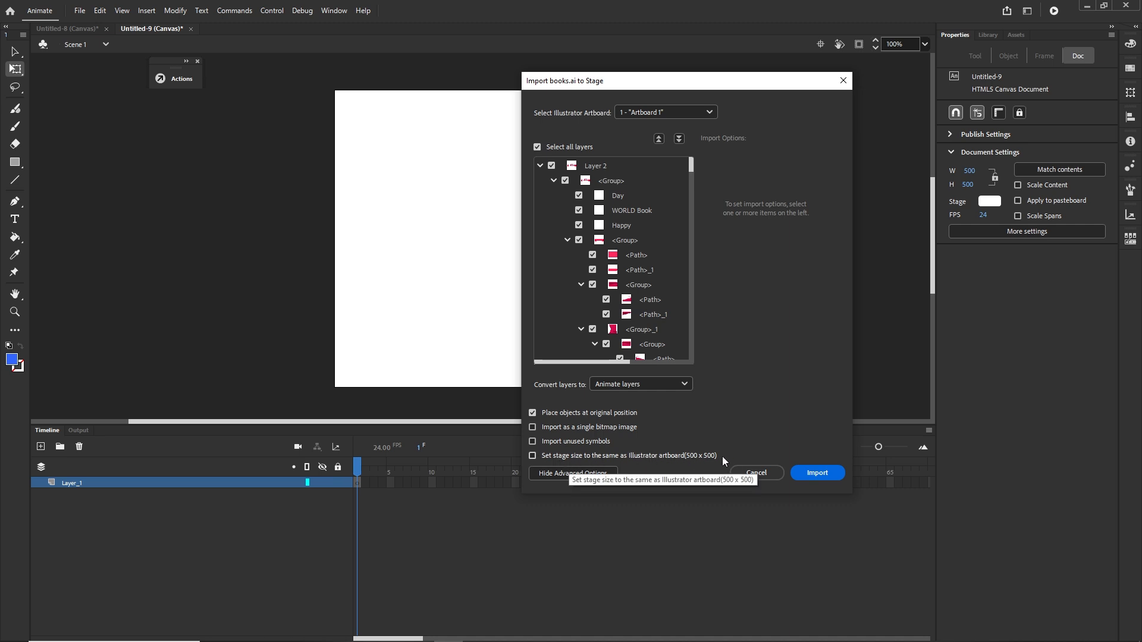
{"action": "left_click", "coordinate": [818, 474]}
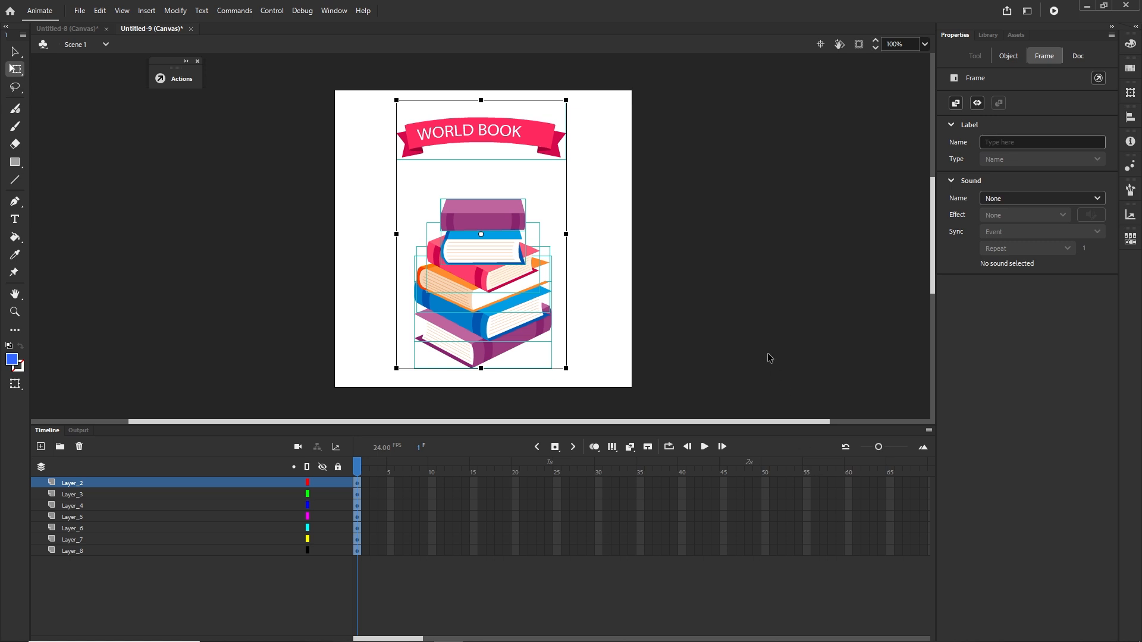
{"action": "left_click", "coordinate": [740, 300]}
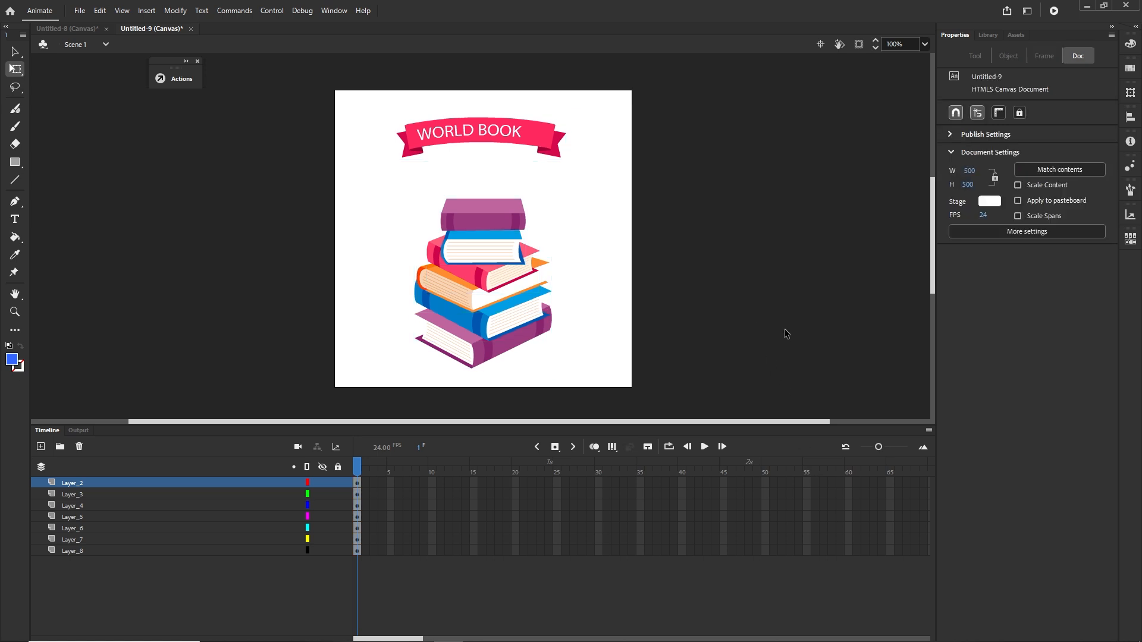
- Hide and lock Layer_2, which holds the World Book ribbon
{"action": "left_click", "coordinate": [527, 132]}
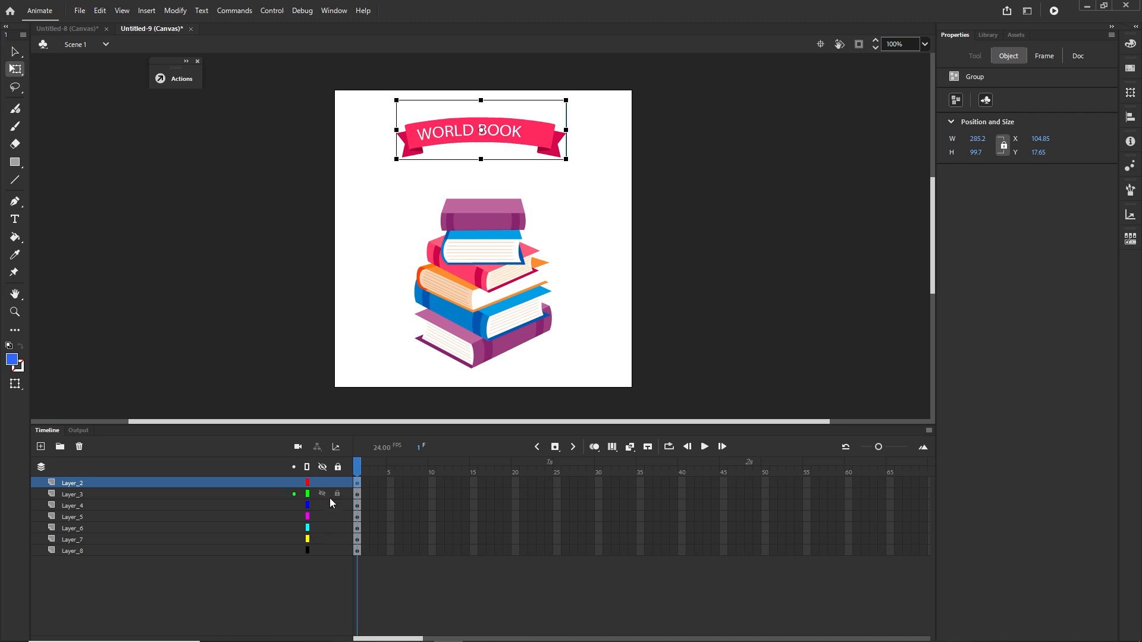
{"action": "left_click", "coordinate": [321, 482]}
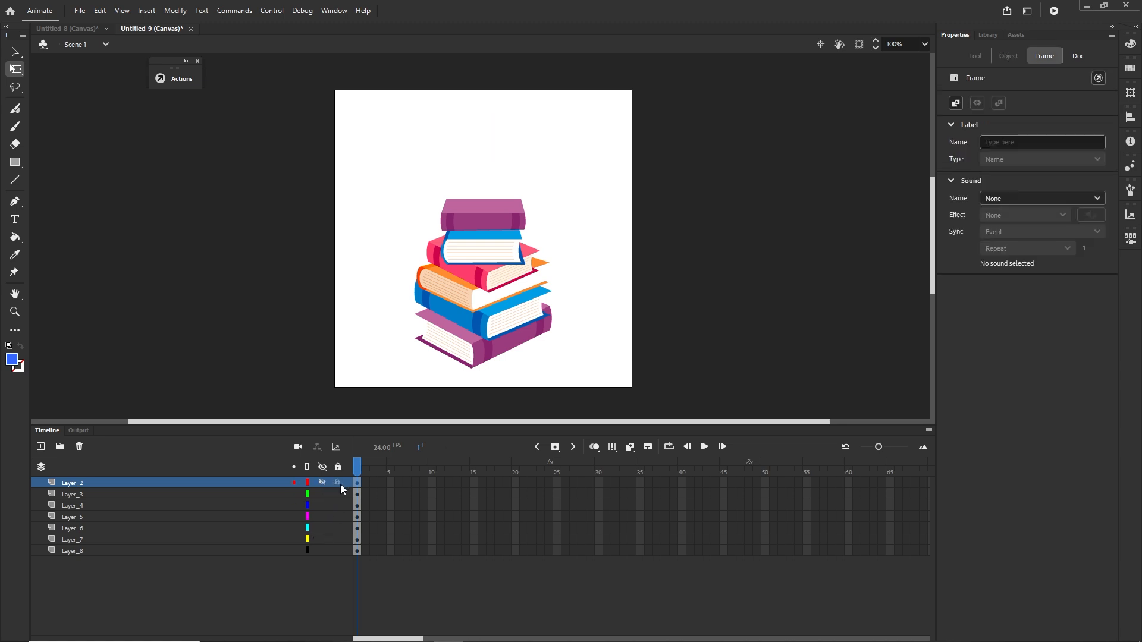
{"action": "left_click", "coordinate": [338, 483]}
- Examine which book each layer from Layer_8 up to Layer_3 holds, toggling the visibility of the upper book layers
{"action": "left_click", "coordinate": [73, 551]}
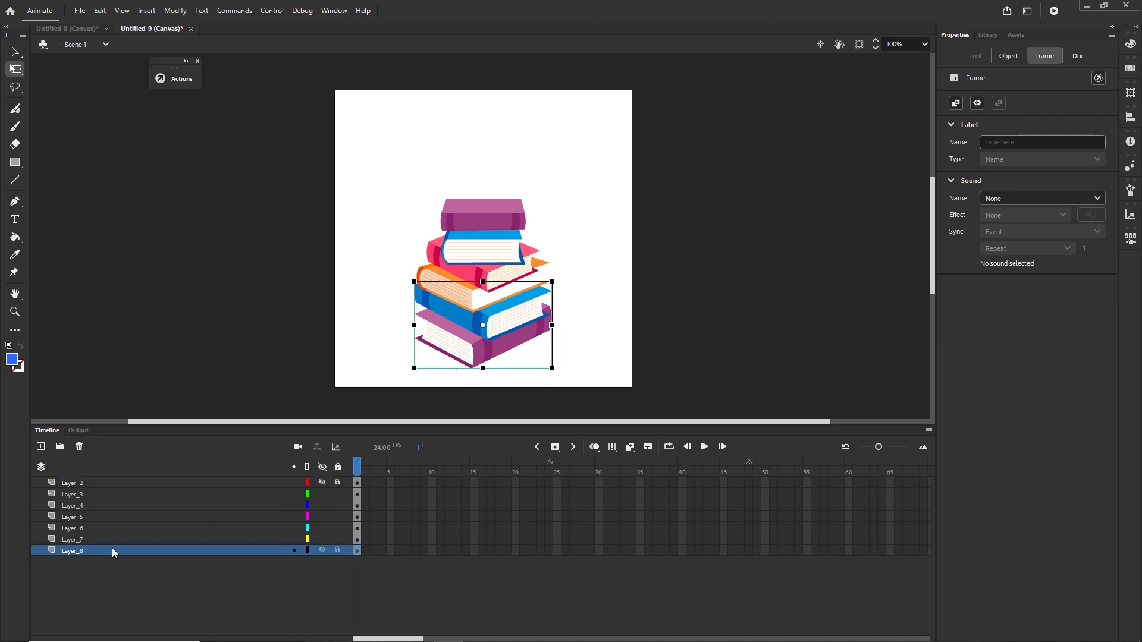
{"action": "left_click", "coordinate": [74, 539]}
{"action": "left_click", "coordinate": [73, 528]}
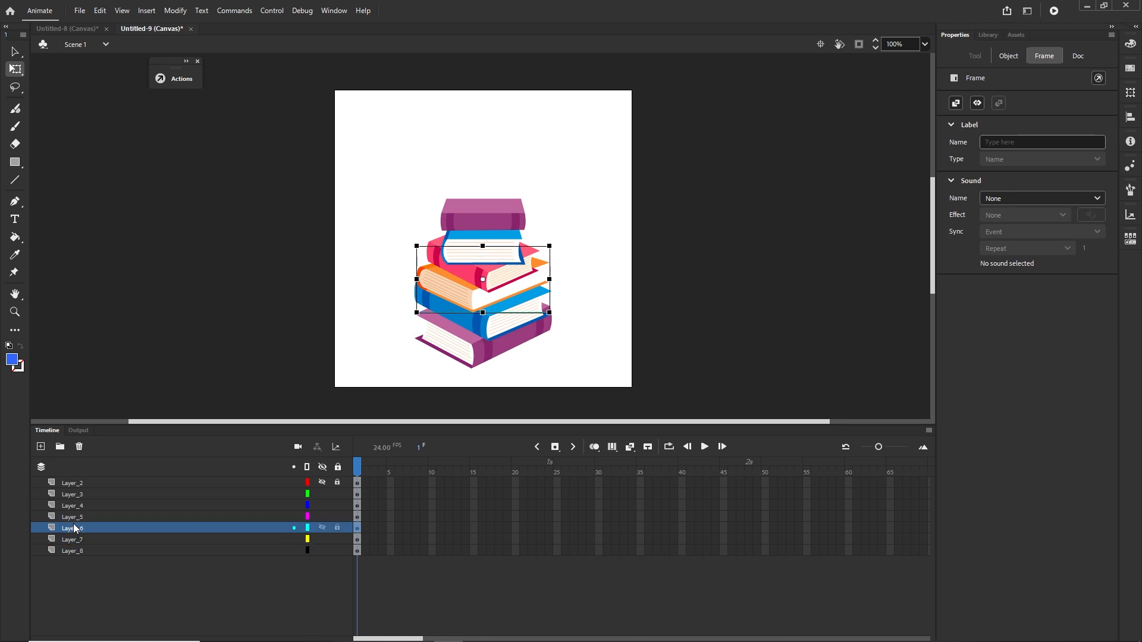
{"action": "left_click", "coordinate": [74, 515]}
{"action": "left_click", "coordinate": [73, 506]}
{"action": "left_click", "coordinate": [73, 494]}
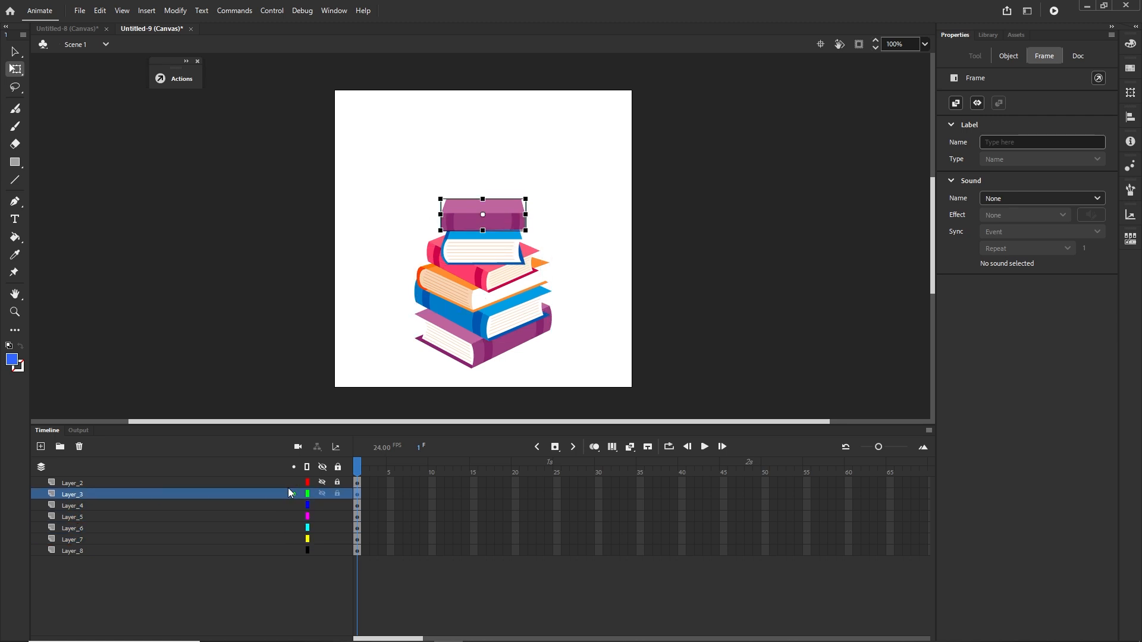
{"action": "left_click", "coordinate": [323, 493]}
{"action": "left_click", "coordinate": [323, 493]}
{"action": "left_click", "coordinate": [323, 505]}
{"action": "left_click", "coordinate": [322, 505]}
{"action": "left_click", "coordinate": [322, 494]}
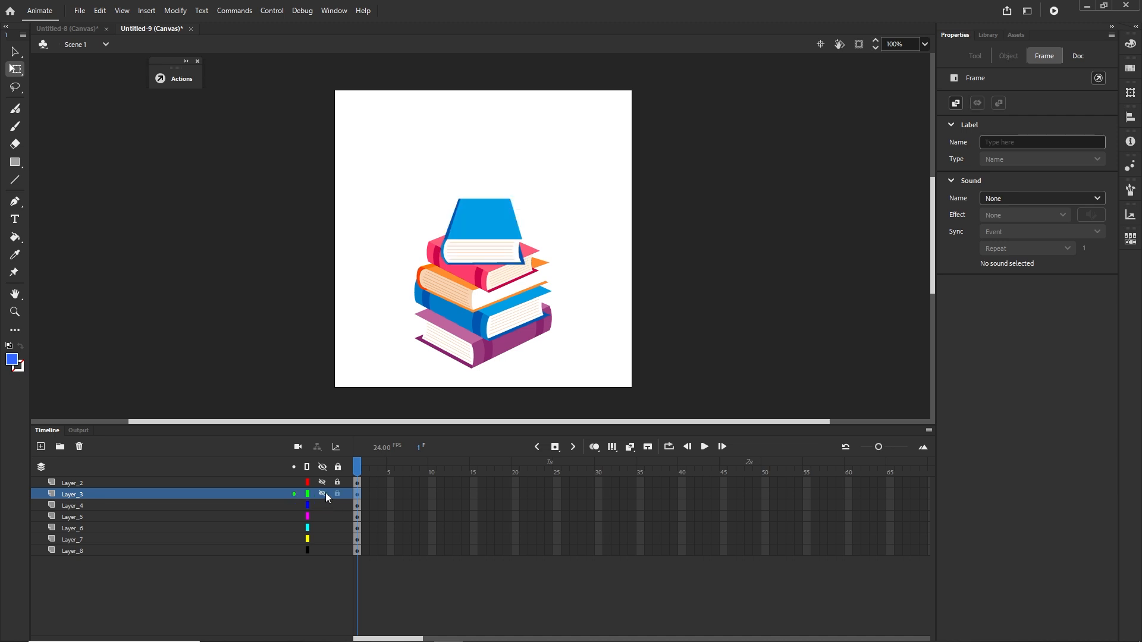
{"action": "left_click", "coordinate": [323, 495]}
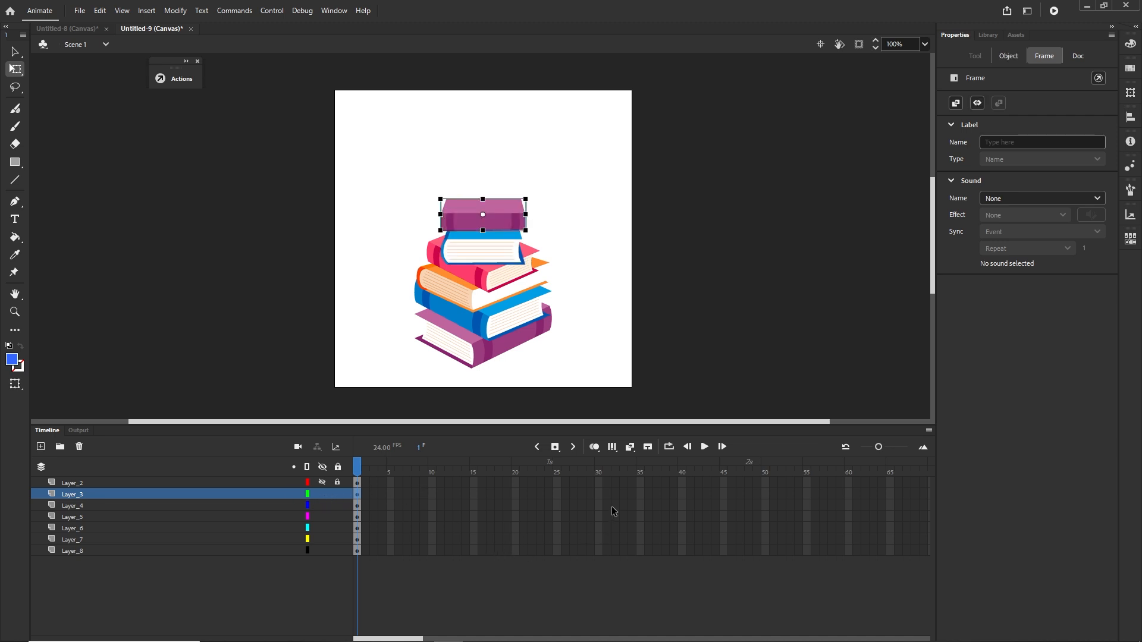
{"action": "left_click", "coordinate": [687, 375]}
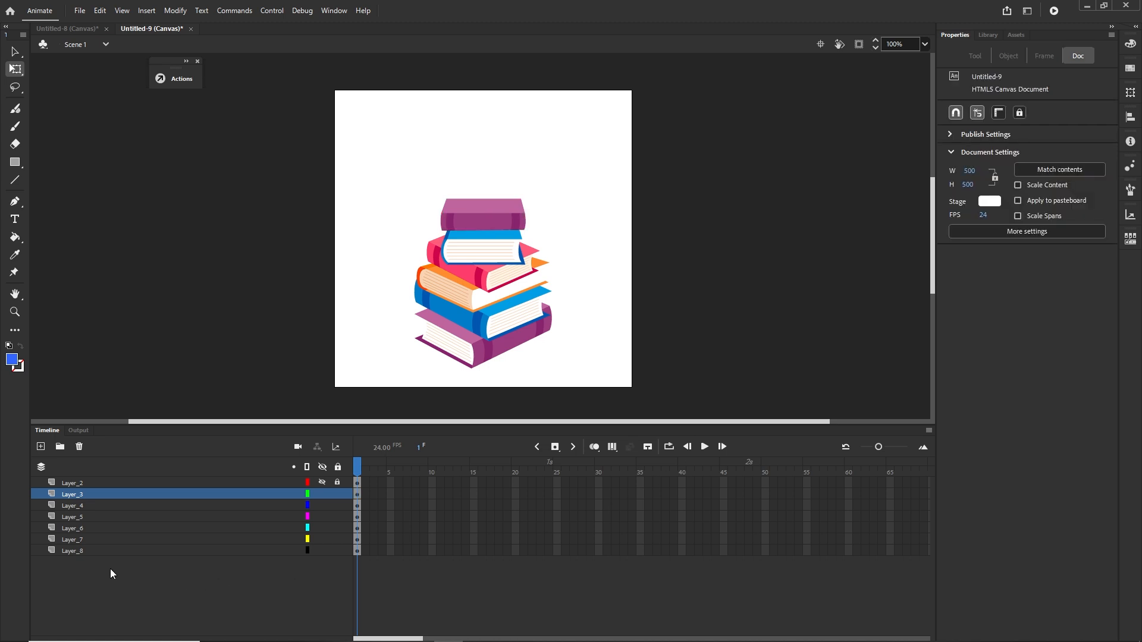
- Rename the two lowest book layers, Layer_8 as b1 and Layer_7 as b2
{"action": "left_click", "coordinate": [76, 551]}
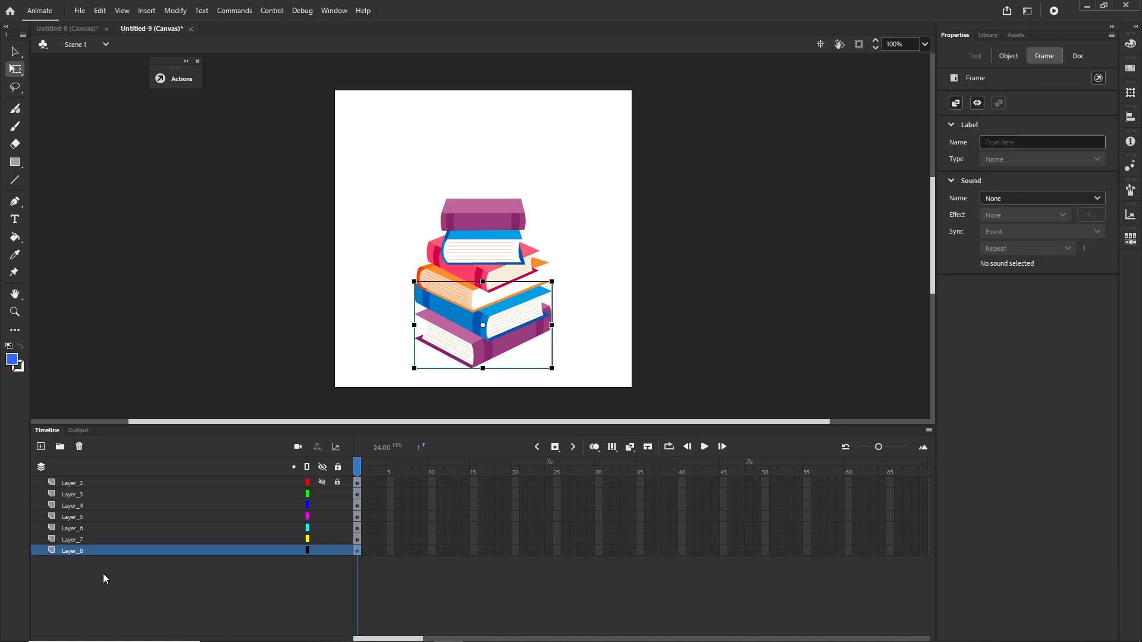
{"action": "double_click", "coordinate": [77, 551]}
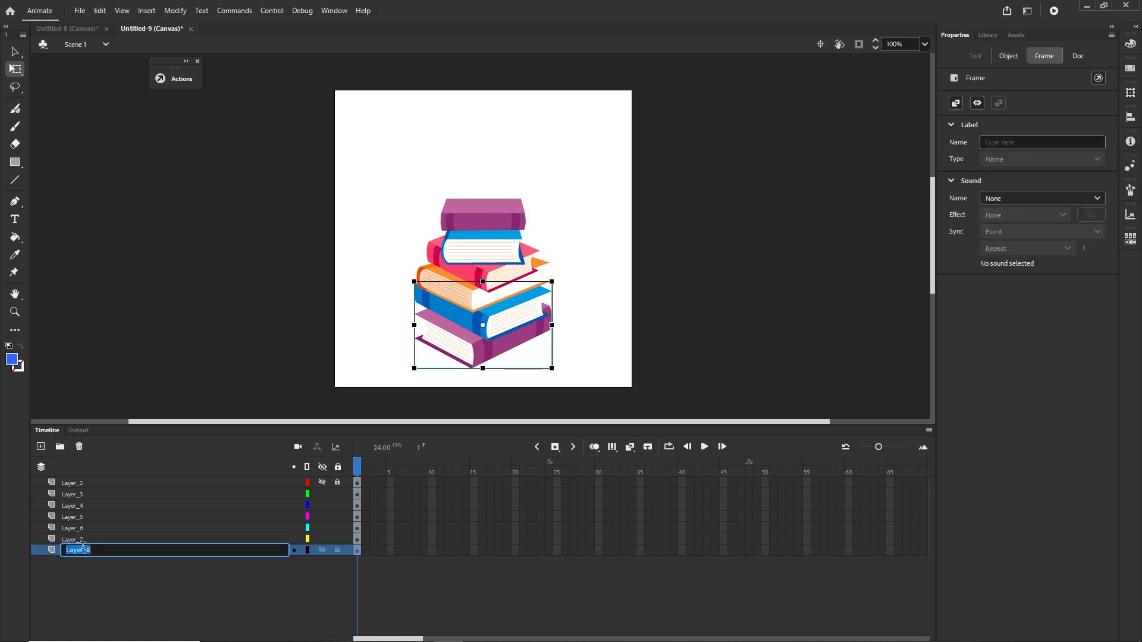
{"action": "type", "text": "b1"}
{"action": "left_click", "coordinate": [76, 586]}
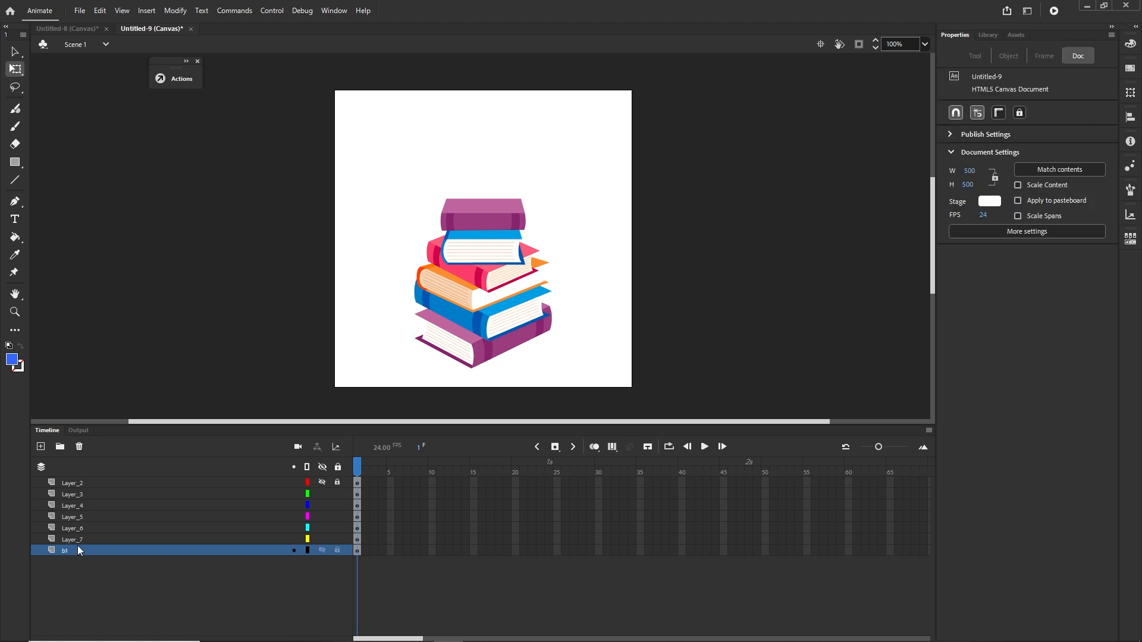
{"action": "double_click", "coordinate": [76, 540]}
{"action": "type", "text": "b2"}
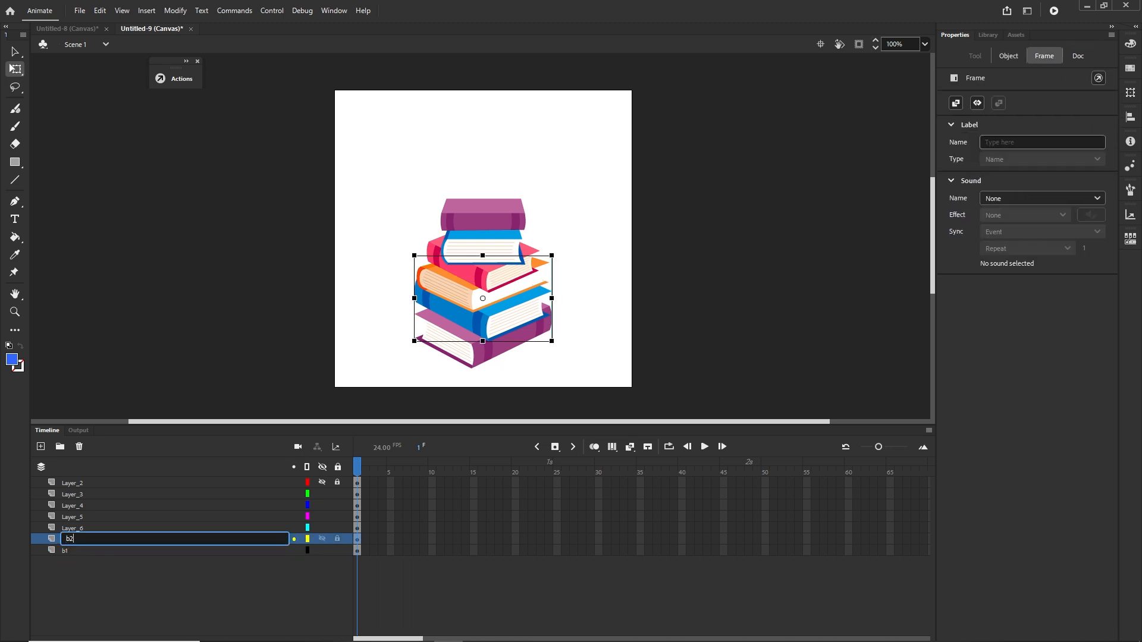
{"action": "left_click", "coordinate": [108, 609]}
- Rename the two middle book layers, Layer_6 as b3 and Layer_5 as b4
{"action": "left_click", "coordinate": [72, 529]}
{"action": "double_click", "coordinate": [72, 529]}
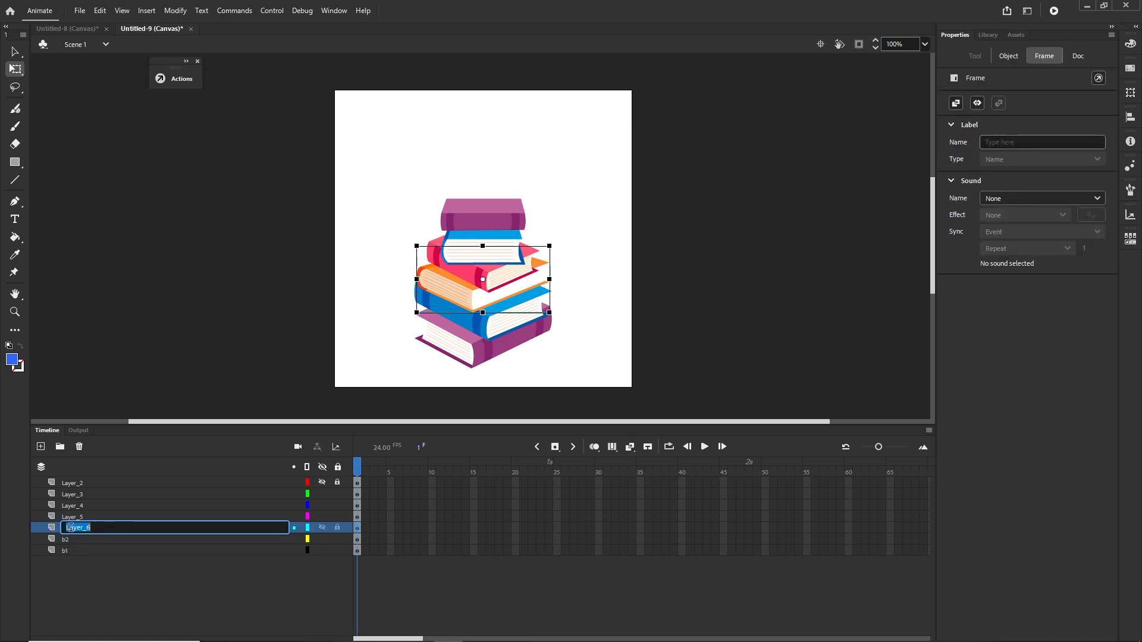
{"action": "type", "text": "b3"}
{"action": "left_click", "coordinate": [66, 563]}
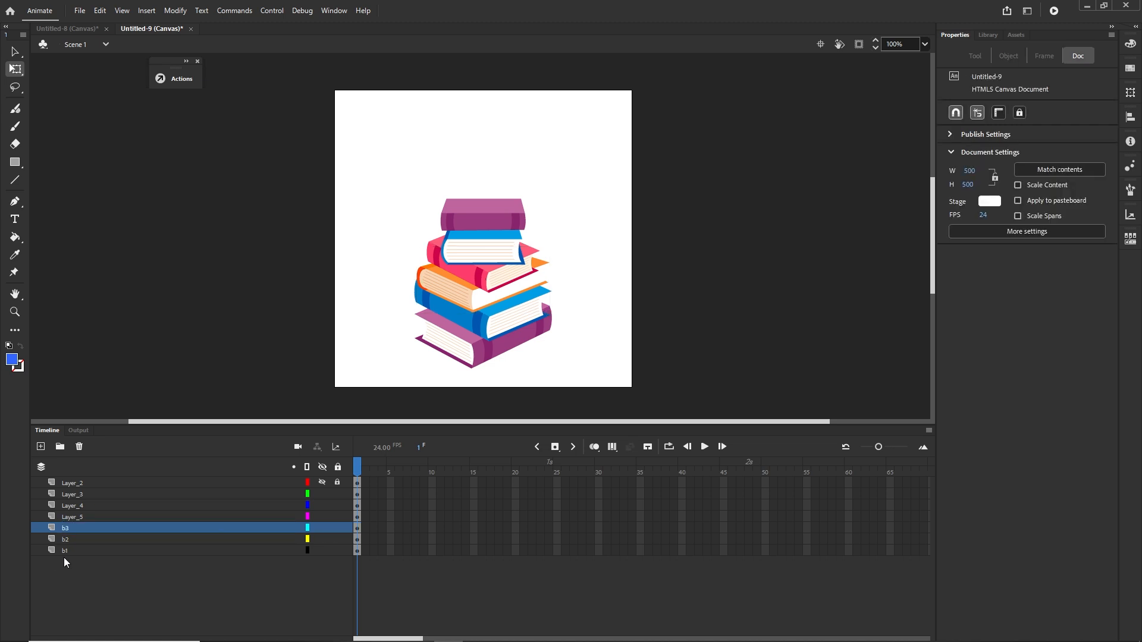
{"action": "double_click", "coordinate": [69, 516]}
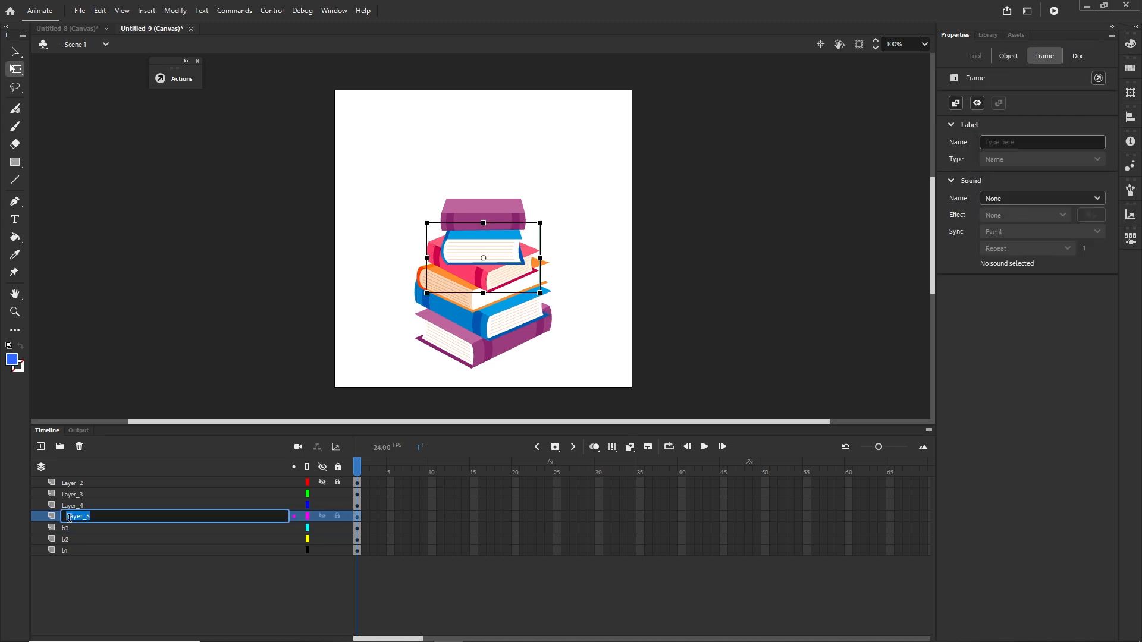
{"action": "type", "text": "b4"}
{"action": "left_click", "coordinate": [73, 593]}
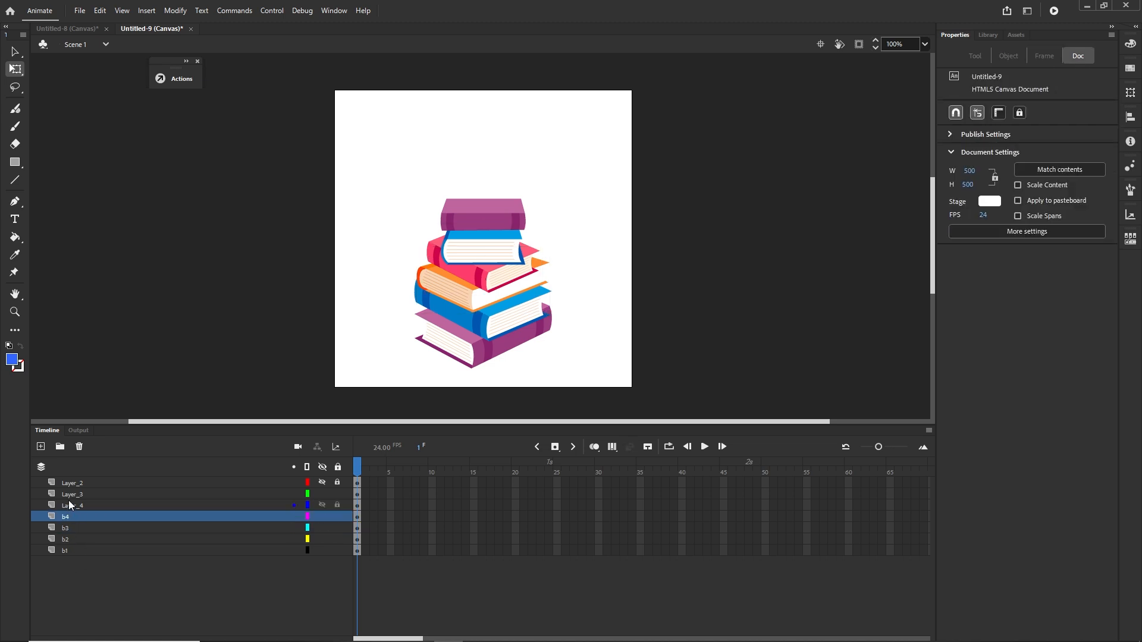
- Rename the two uppermost book layers, Layer_4 as b5 and Layer_3 as b6
{"action": "left_click", "coordinate": [70, 505]}
{"action": "double_click", "coordinate": [70, 505]}
{"action": "type", "text": "b"}
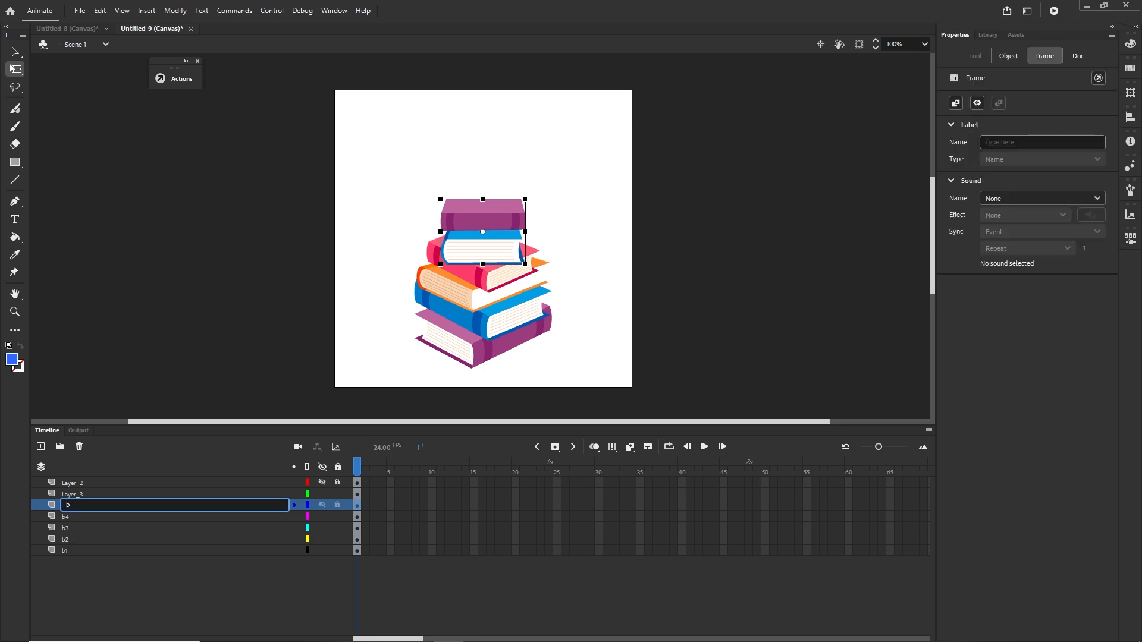
{"action": "type", "text": "5"}
{"action": "left_click", "coordinate": [88, 594]}
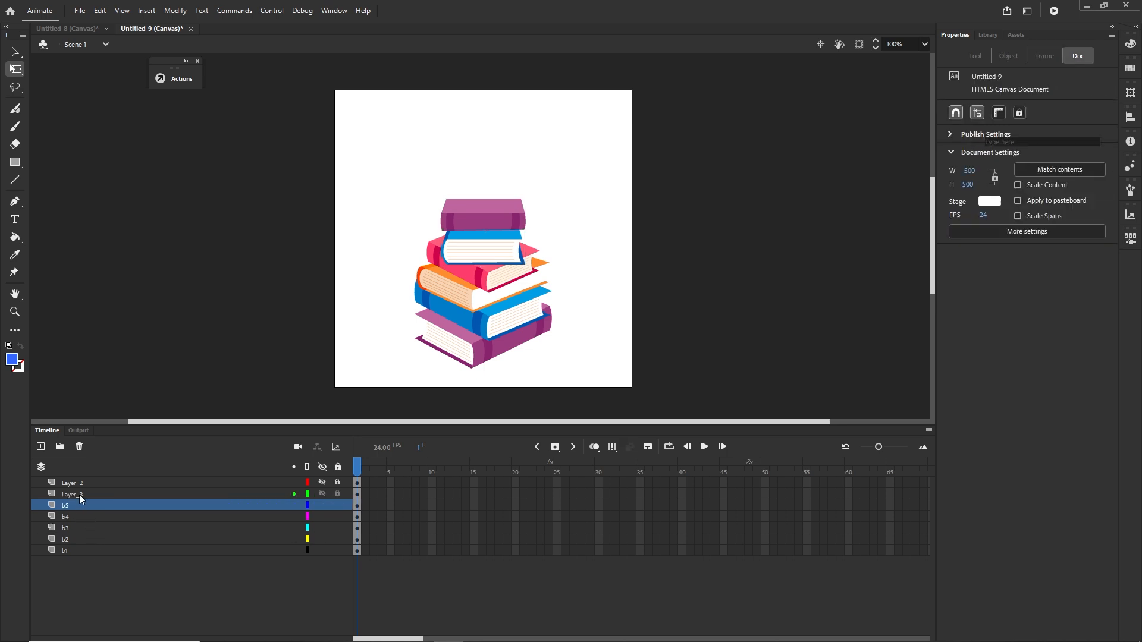
{"action": "left_click", "coordinate": [79, 494]}
{"action": "double_click", "coordinate": [78, 494]}
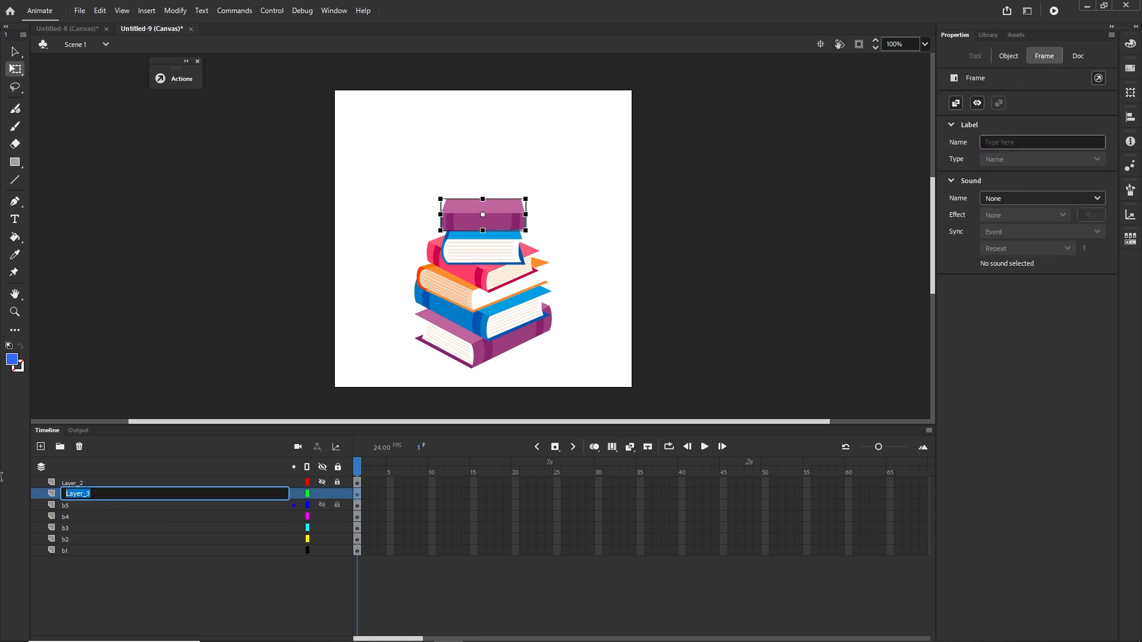
{"action": "type", "text": "b6"}
{"action": "left_click", "coordinate": [95, 602]}
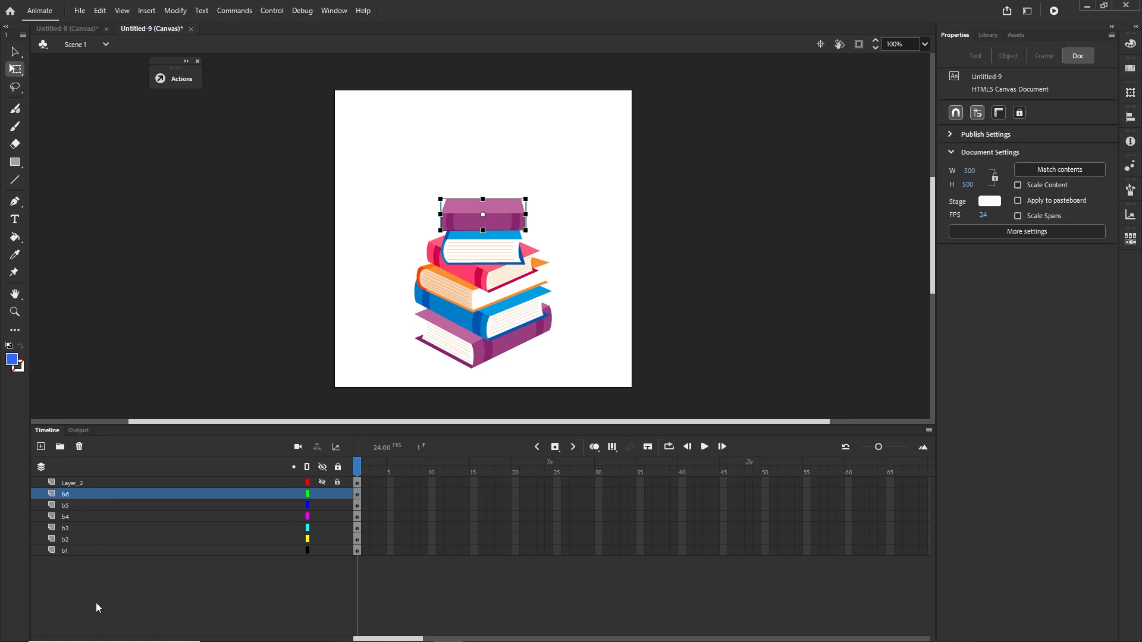
- Hide layers b2 to b6 and convert the bottom purple book into a movie clip symbol named b1
{"action": "left_click_drag", "start_coordinate": [319, 494], "coordinate": [322, 543]}
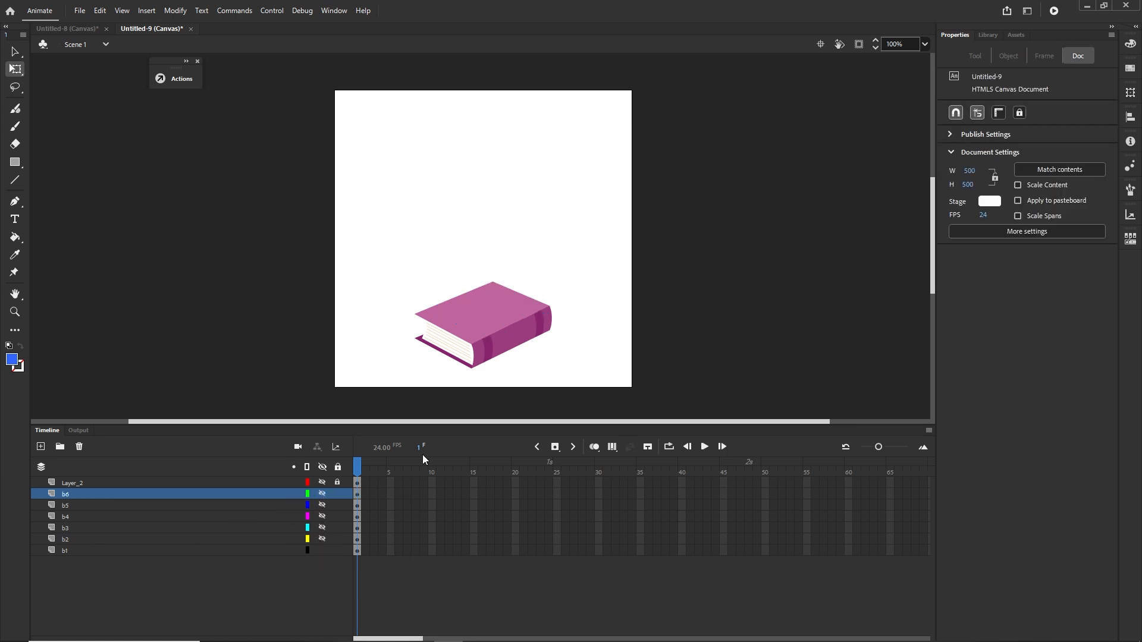
{"action": "left_click", "coordinate": [493, 349]}
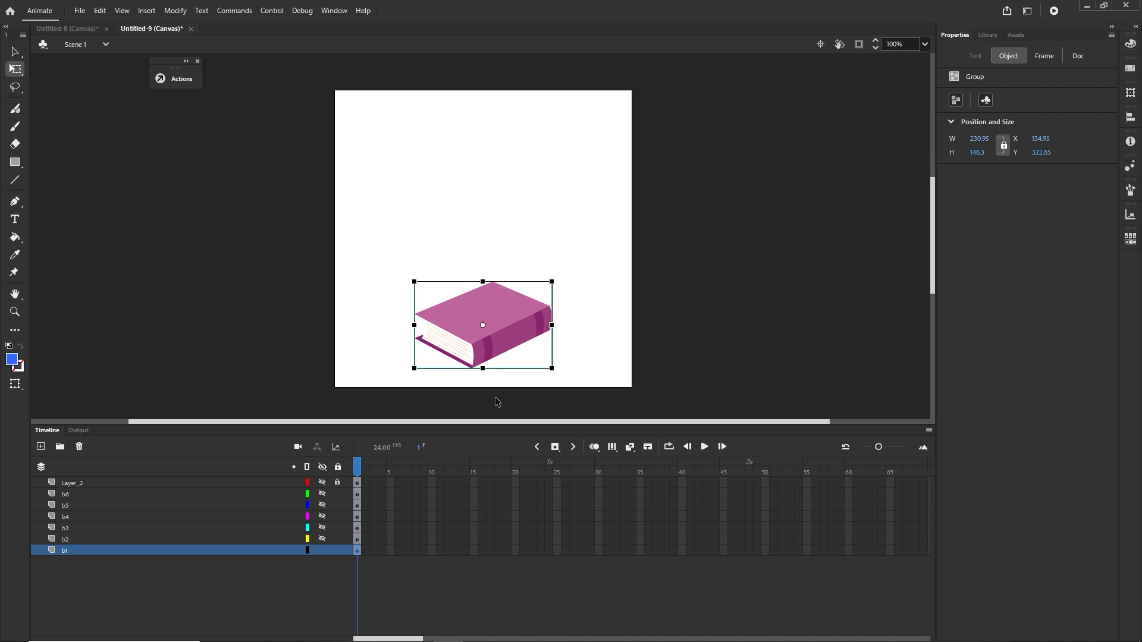
{"action": "left_click", "coordinate": [175, 10]}
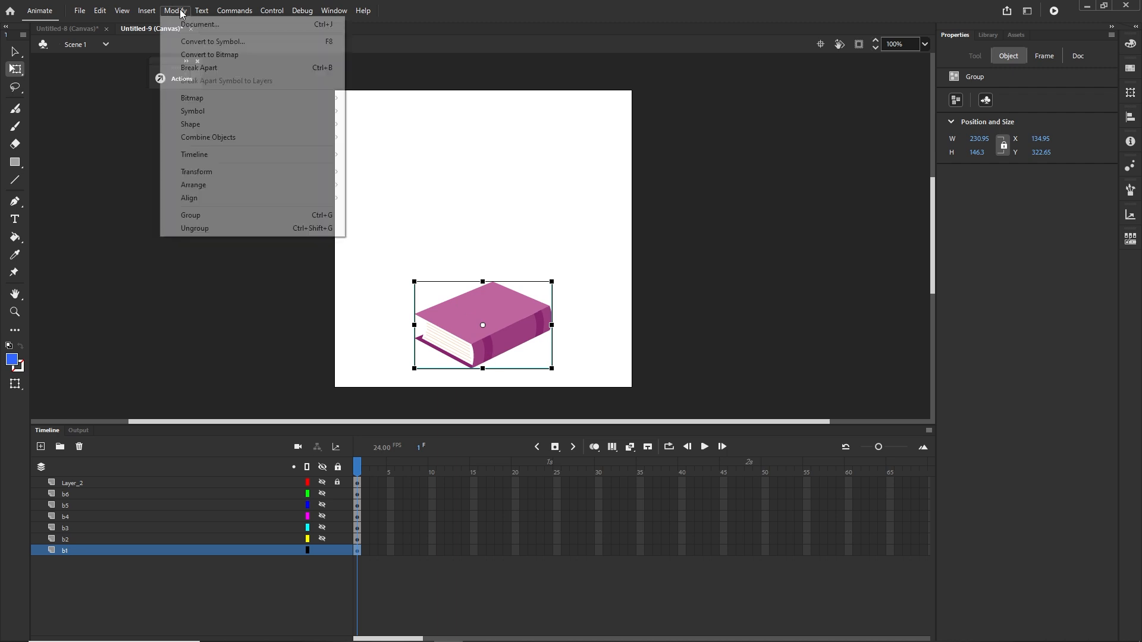
{"action": "left_click", "coordinate": [214, 42]}
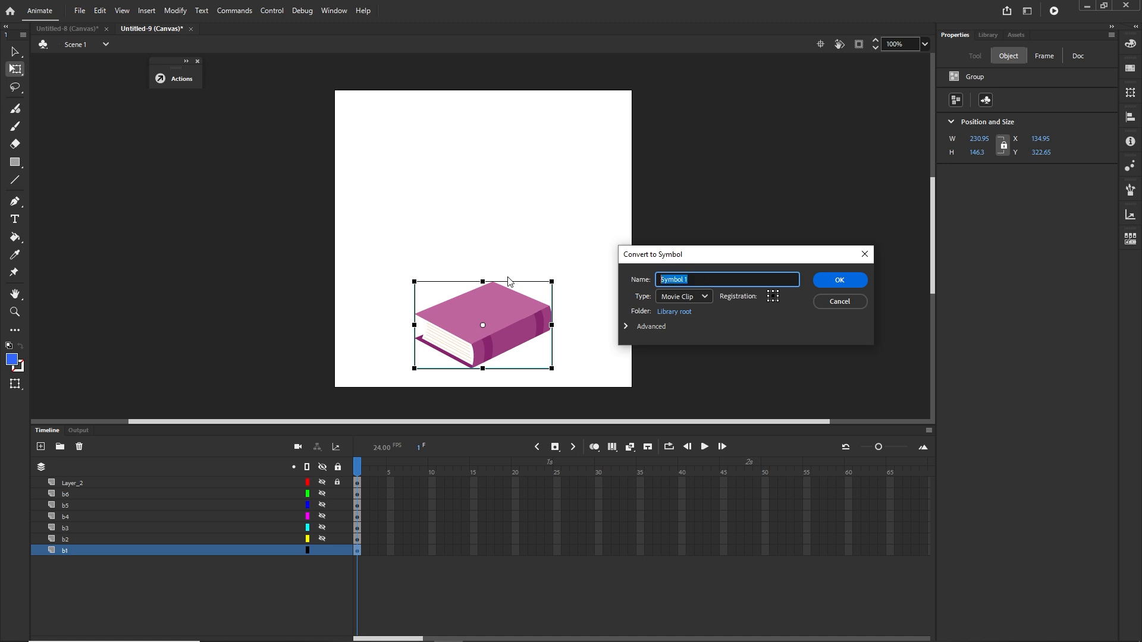
{"action": "type", "text": "b1"}
{"action": "left_click", "coordinate": [855, 281]}
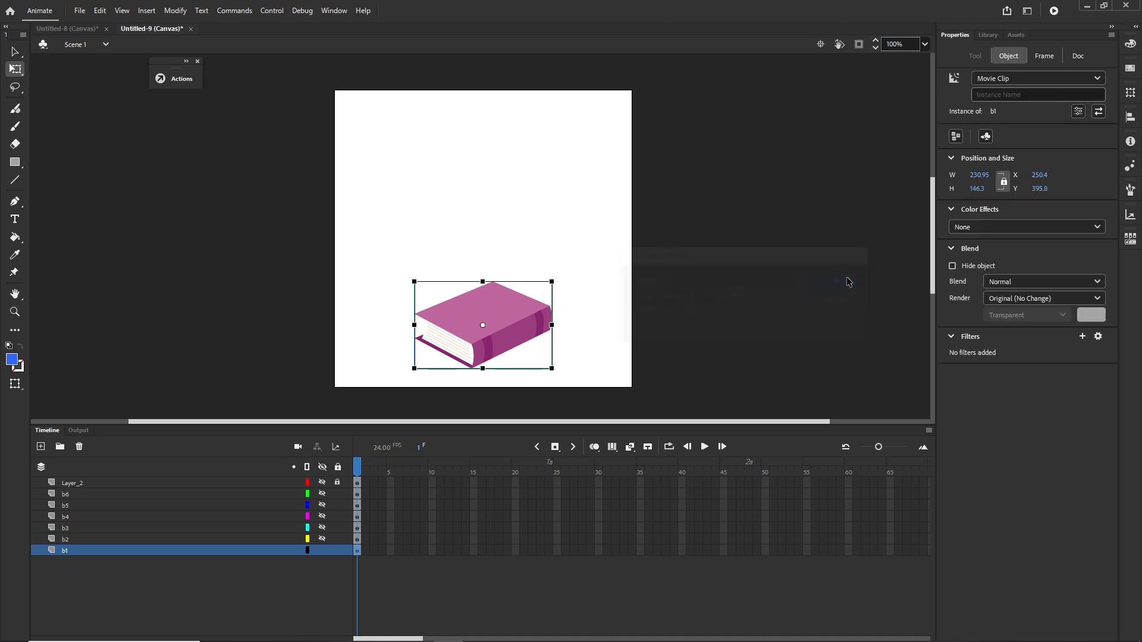
{"action": "left_click", "coordinate": [988, 35]}
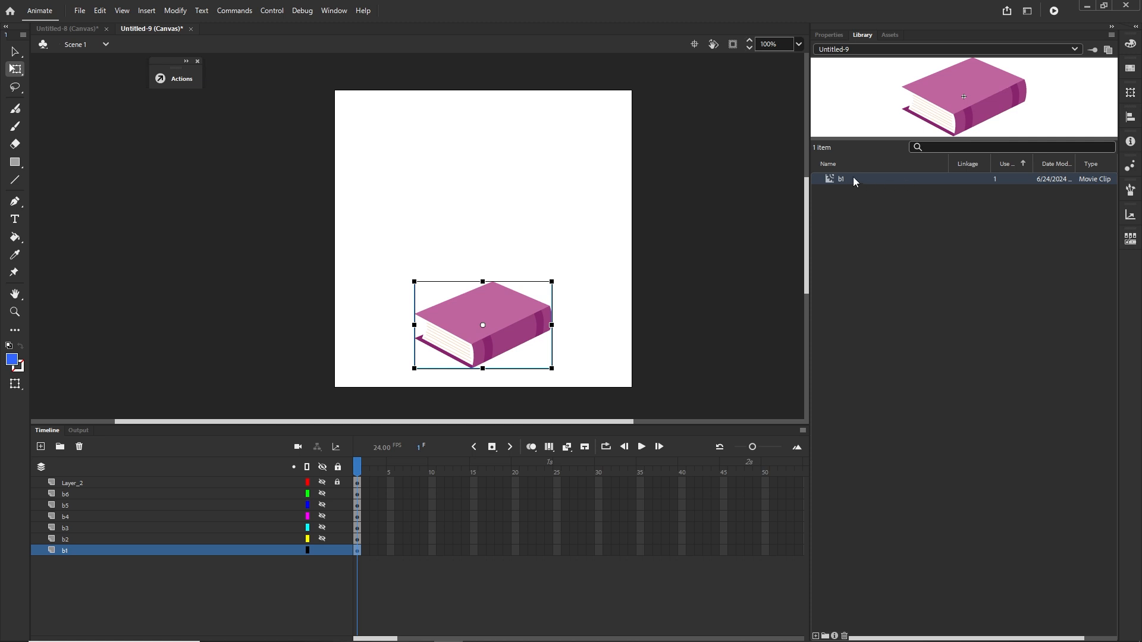
{"action": "left_click", "coordinate": [831, 37]}
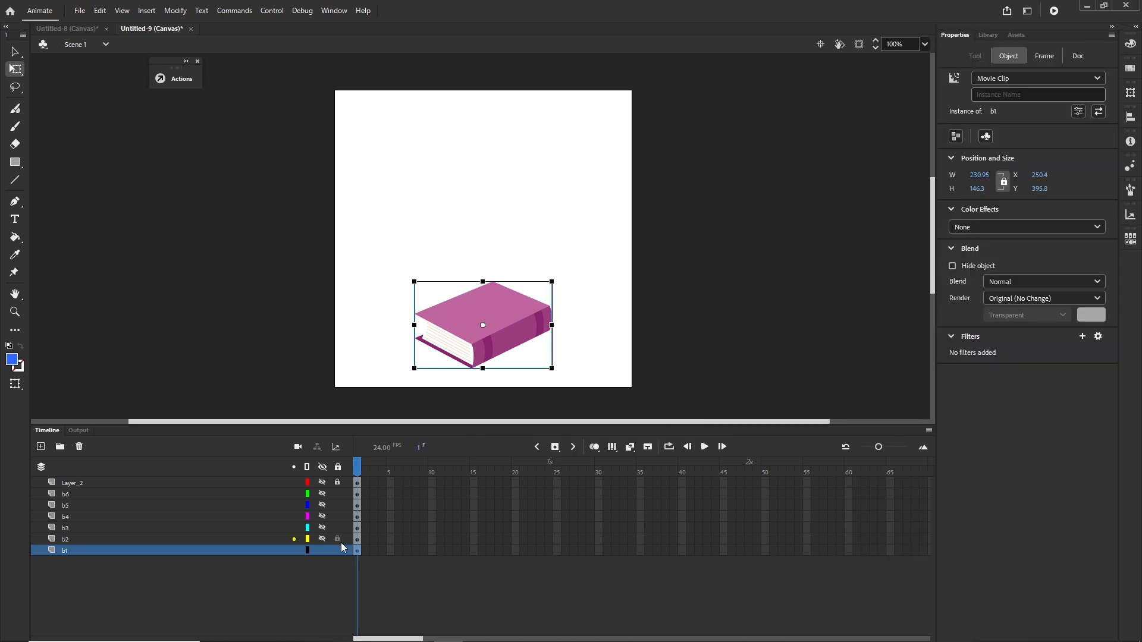
- Show only the b2 layer and convert its blue book into a movie clip symbol named b2
{"action": "left_click", "coordinate": [322, 550]}
{"action": "left_click", "coordinate": [322, 539]}
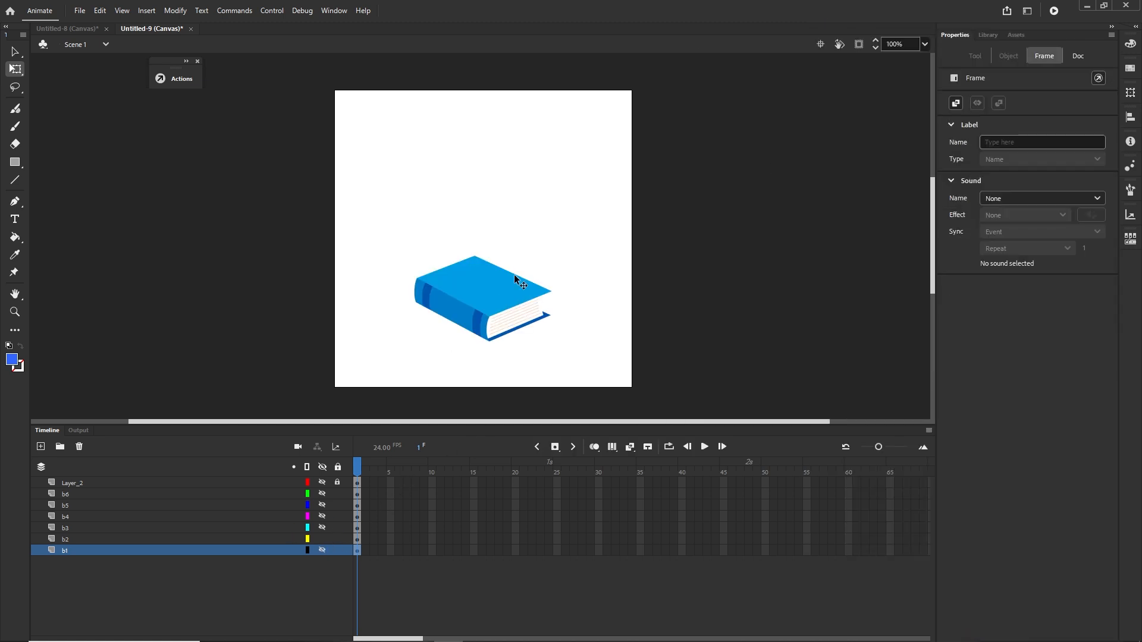
{"action": "left_click", "coordinate": [507, 309]}
{"action": "key", "text": "F8"}
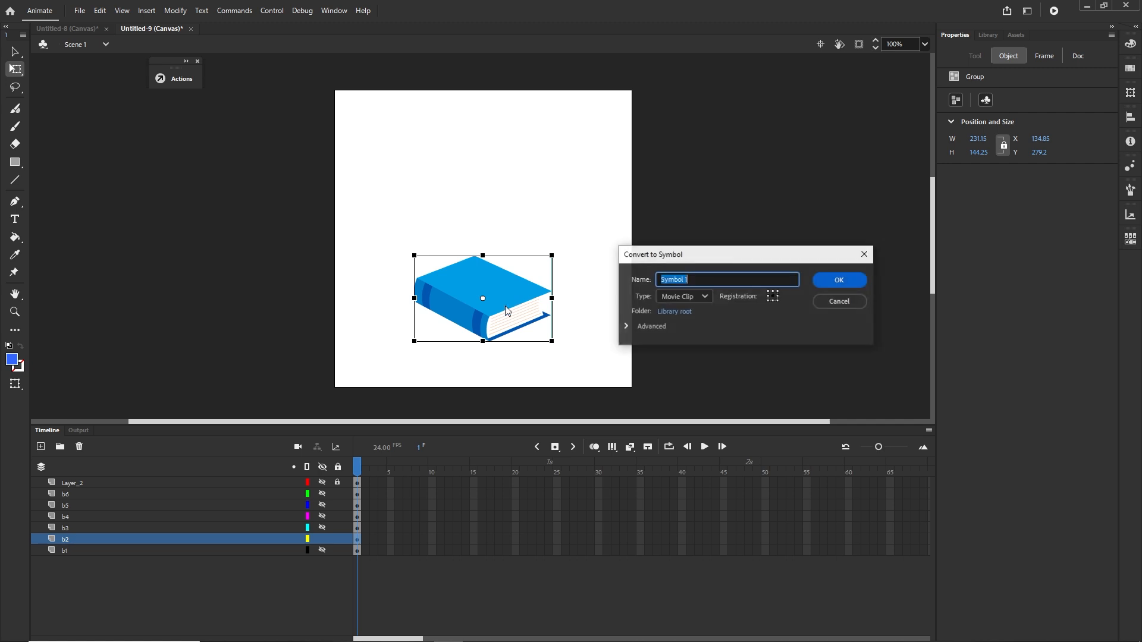
{"action": "type", "text": "b2"}
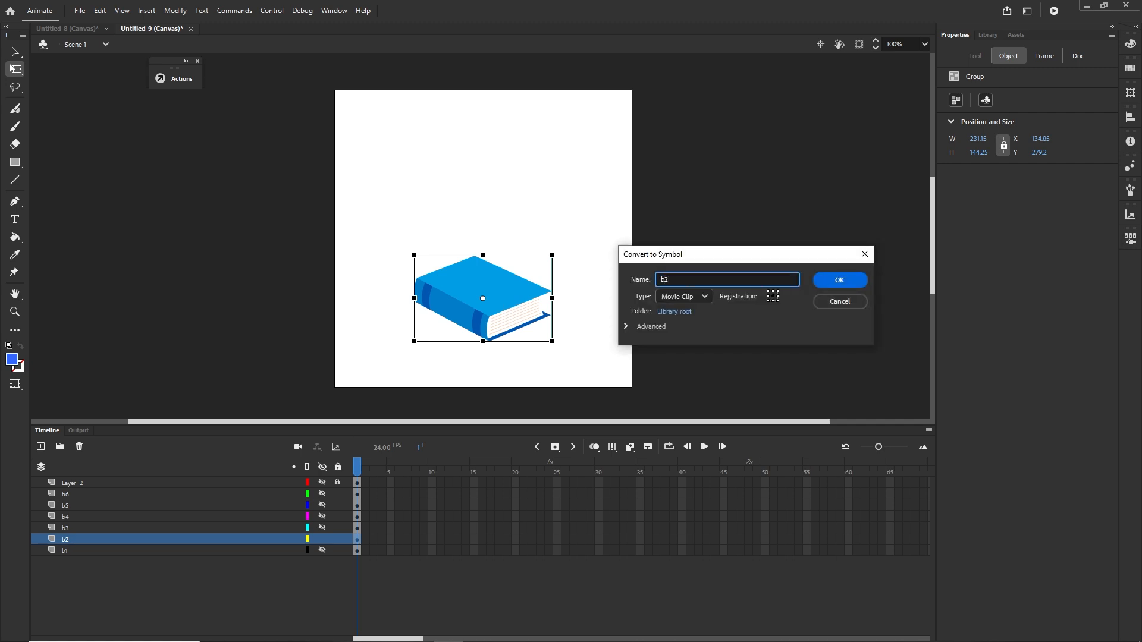
{"action": "key", "text": "Return"}
- Show only the b3 layer and convert its orange book into a movie clip symbol named b3
{"action": "left_click", "coordinate": [323, 539]}
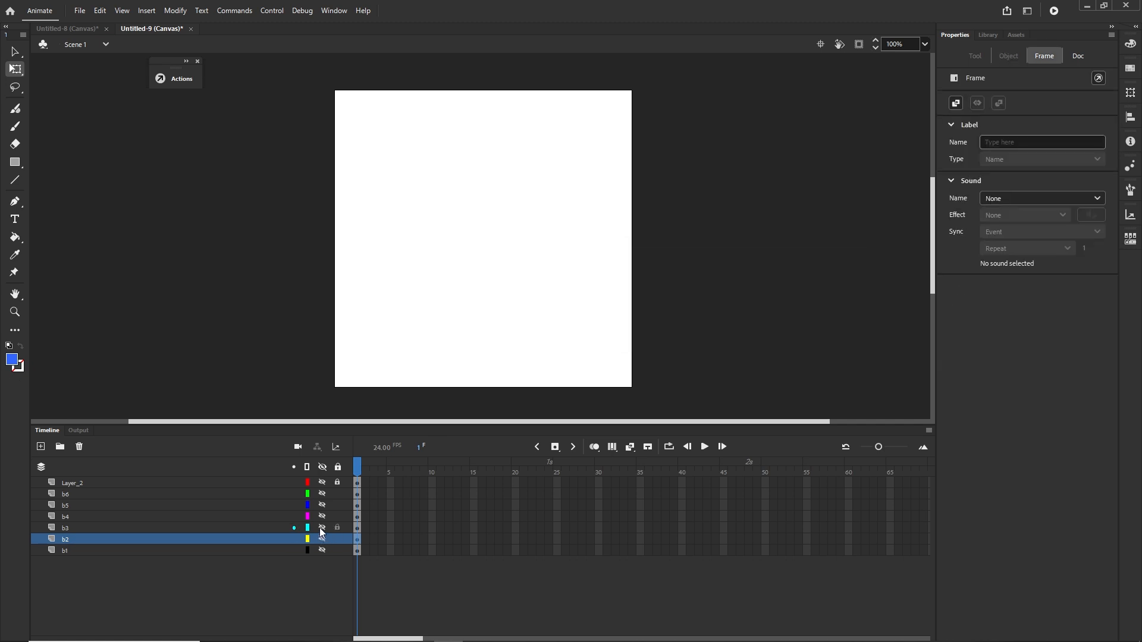
{"action": "left_click", "coordinate": [323, 528]}
{"action": "left_click", "coordinate": [477, 290]}
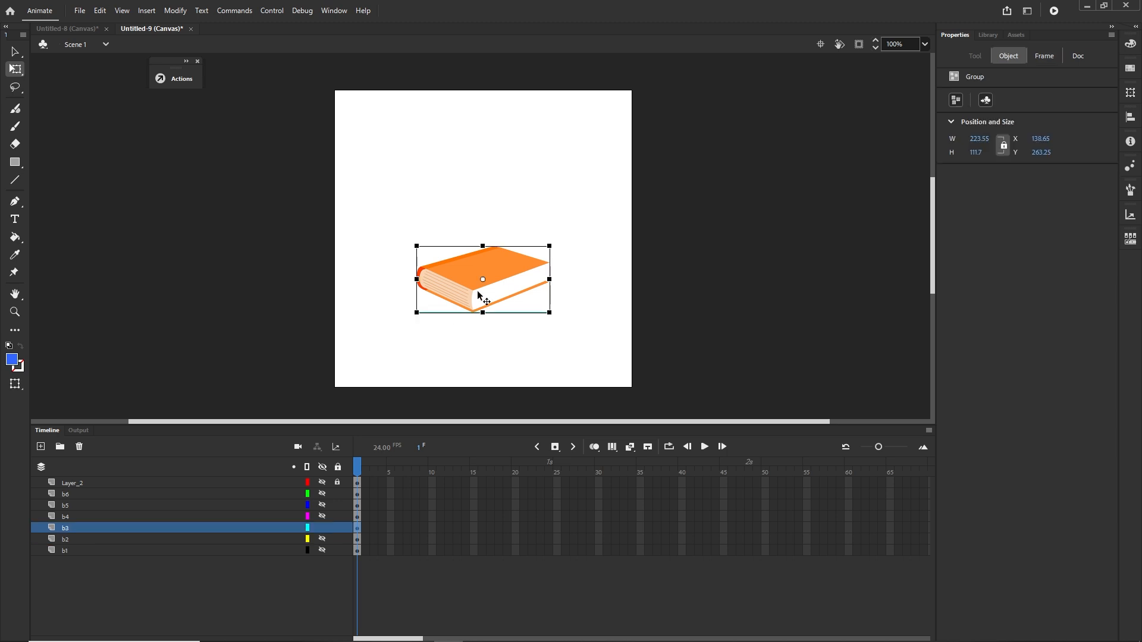
{"action": "key", "text": "F8"}
{"action": "type", "text": "b"}
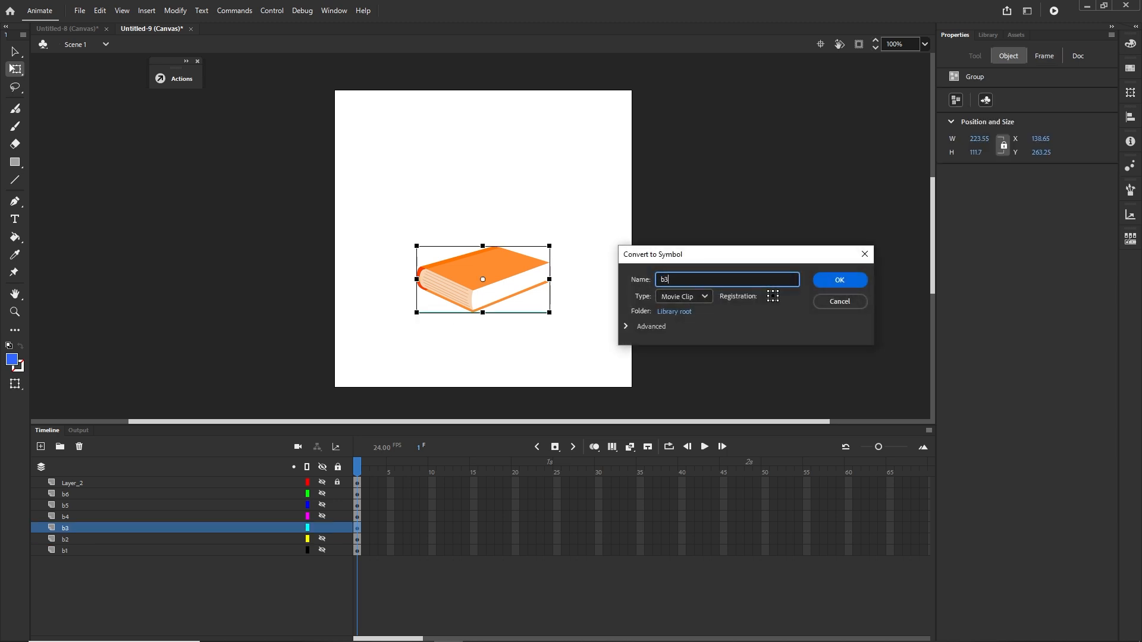
{"action": "type", "text": "3"}
{"action": "key", "text": "Return"}
- Show only the b4 layer and convert its pink book into a movie clip symbol named b4
{"action": "left_click", "coordinate": [321, 525]}
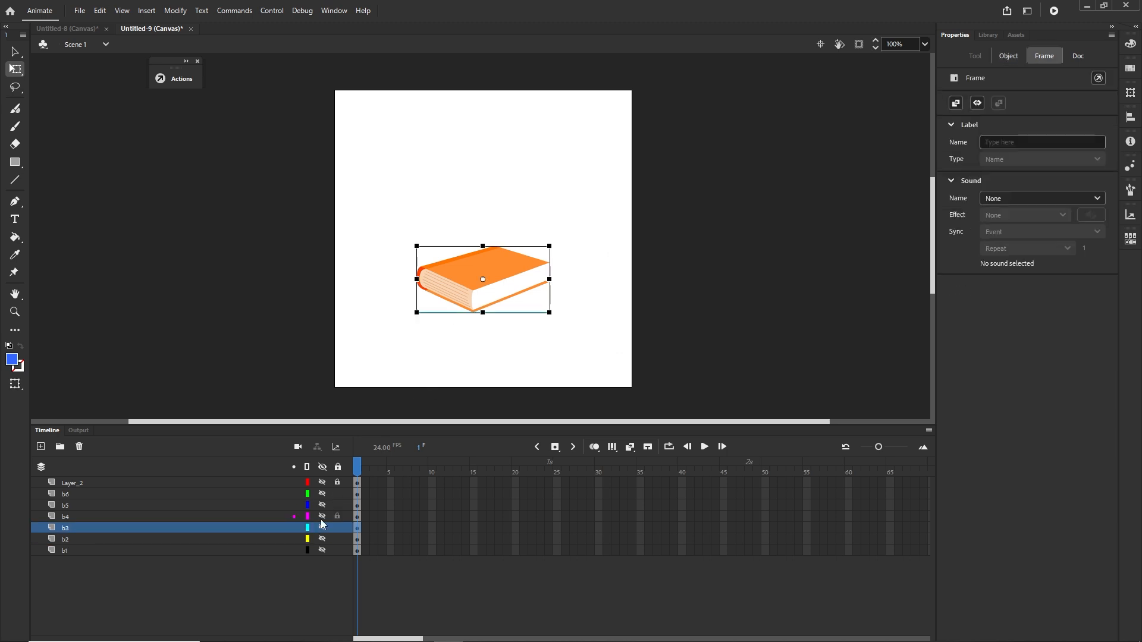
{"action": "left_click", "coordinate": [322, 526]}
{"action": "left_click", "coordinate": [323, 516]}
{"action": "left_click", "coordinate": [470, 269]}
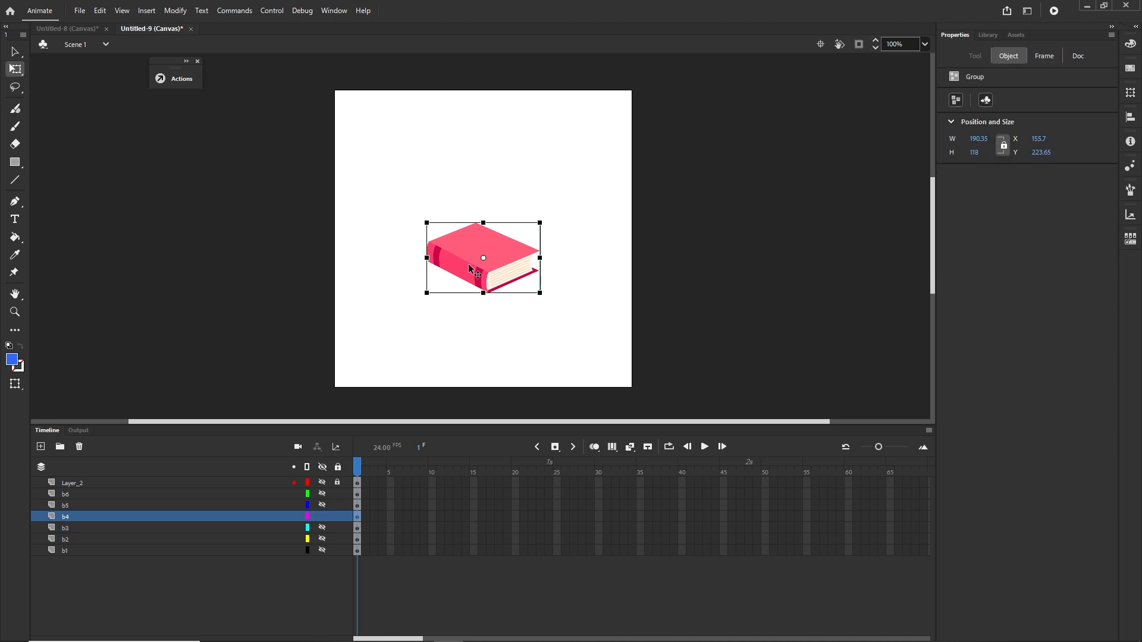
{"action": "key", "text": "F8"}
{"action": "type", "text": "b"}
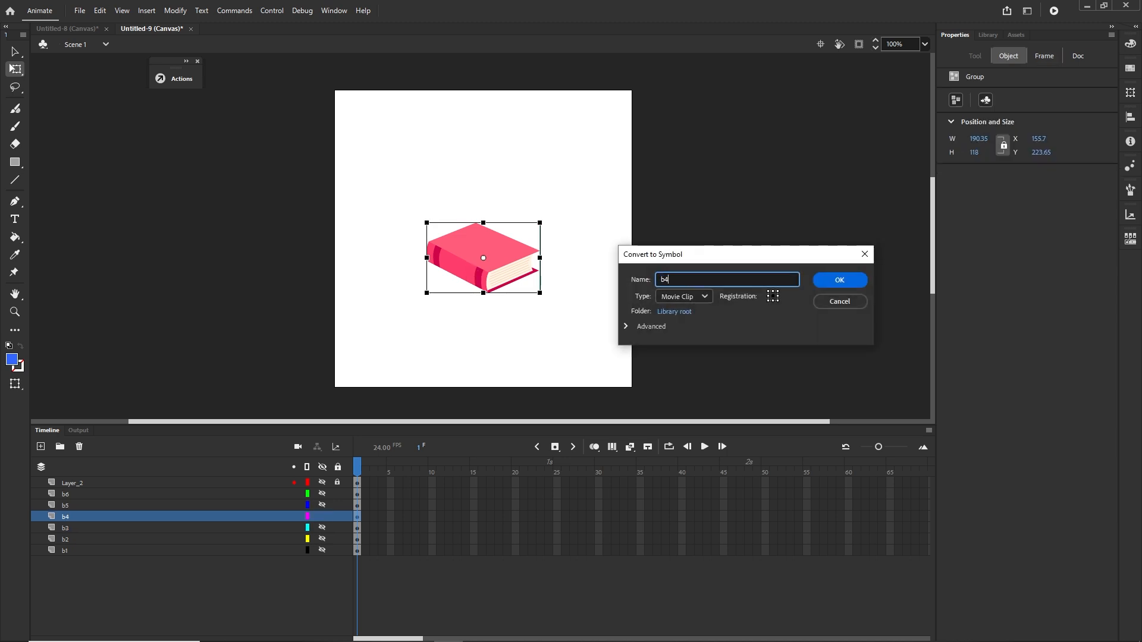
{"action": "type", "text": "4"}
{"action": "key", "text": "Return"}
- Show only the b5 layer and convert its blue book into a movie clip symbol named b5
{"action": "left_click", "coordinate": [323, 516]}
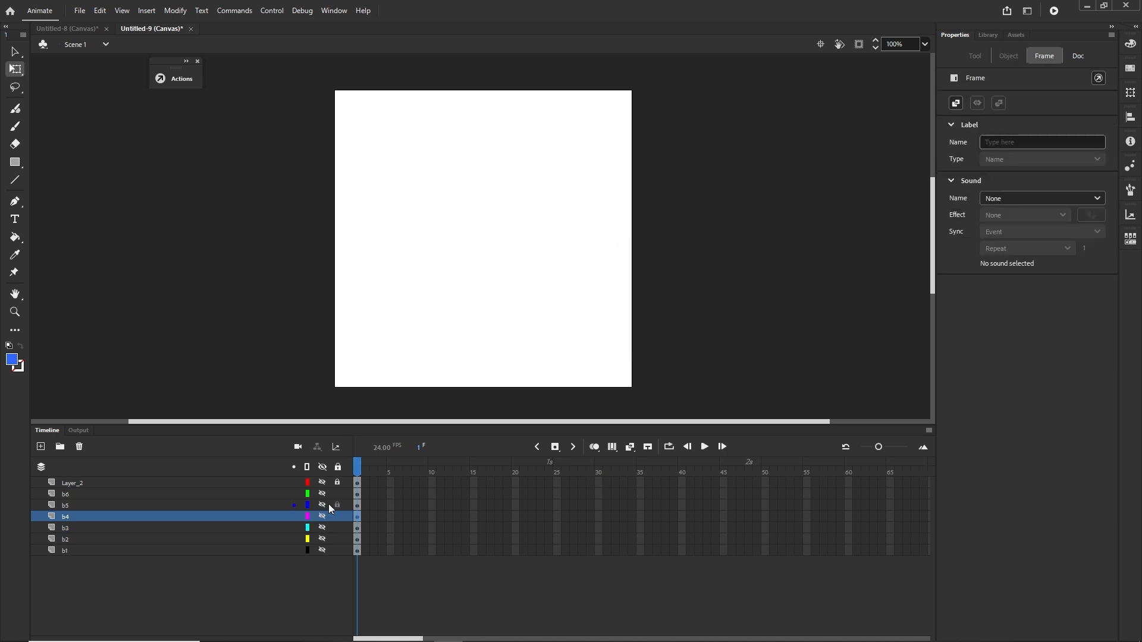
{"action": "left_click", "coordinate": [323, 505]}
{"action": "left_click", "coordinate": [490, 228]}
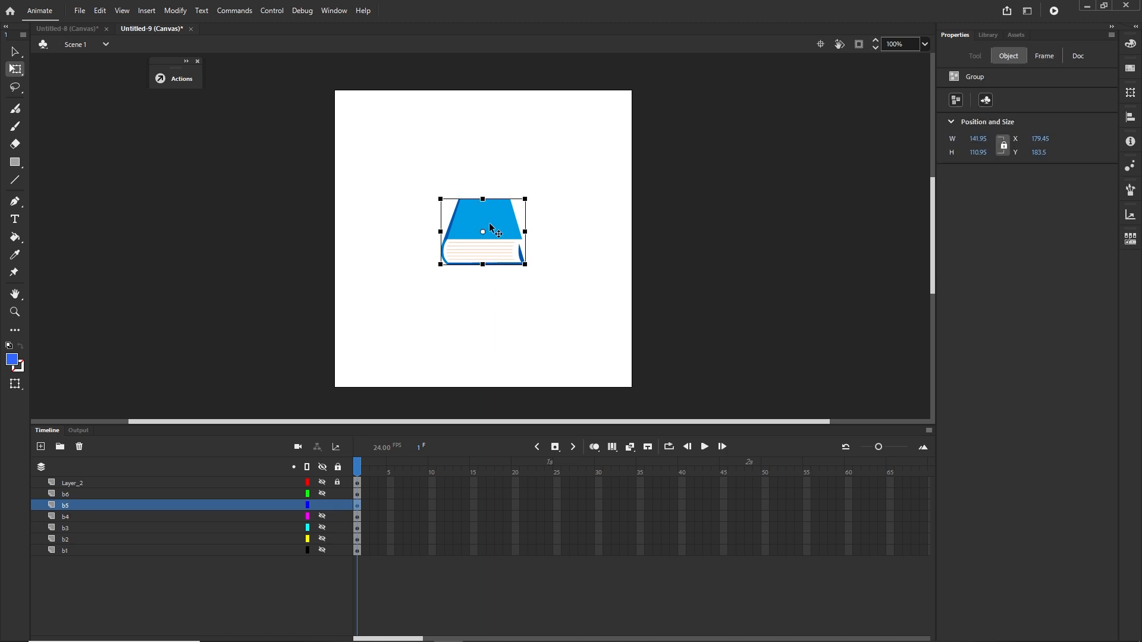
{"action": "key", "text": "F8"}
{"action": "type", "text": "b5"}
{"action": "key", "text": "Return"}
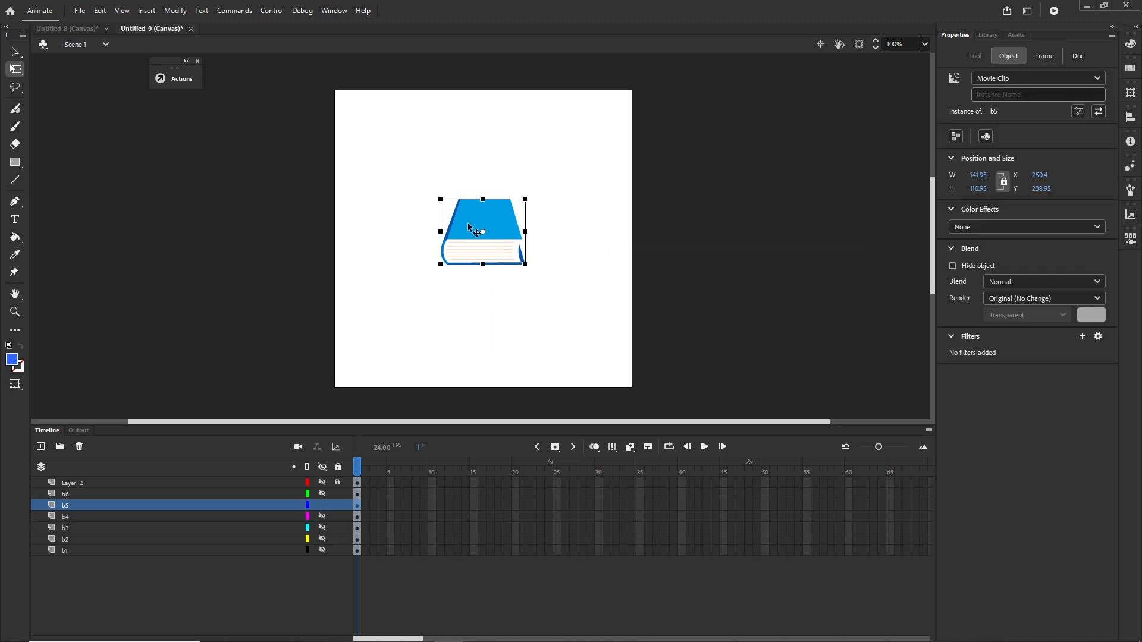
- Show only the b6 layer, convert its purple book into a movie clip symbol named b6, and make layers b1 to b5 visible again
{"action": "left_click", "coordinate": [323, 505]}
{"action": "left_click", "coordinate": [323, 493]}
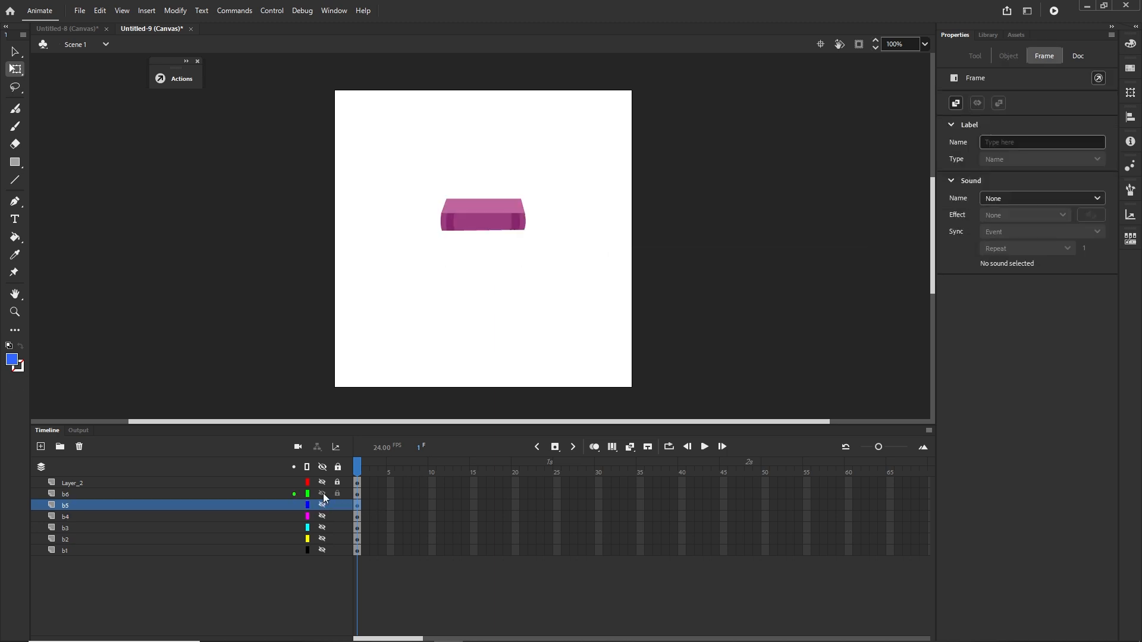
{"action": "left_click", "coordinate": [496, 216]}
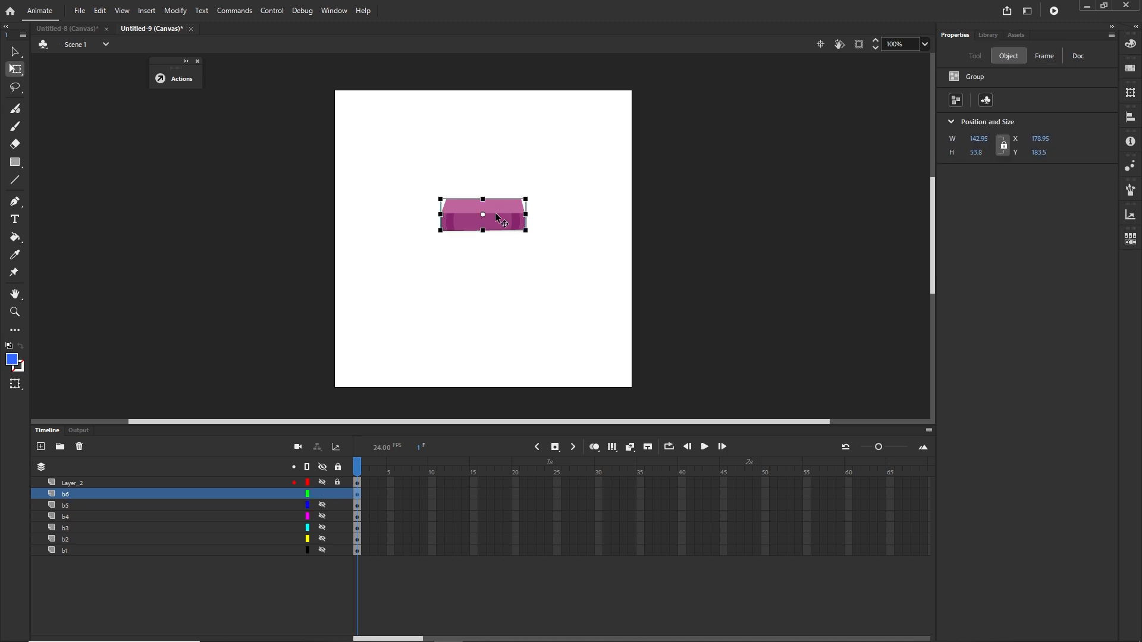
{"action": "key", "text": "F8"}
{"action": "type", "text": "b6"}
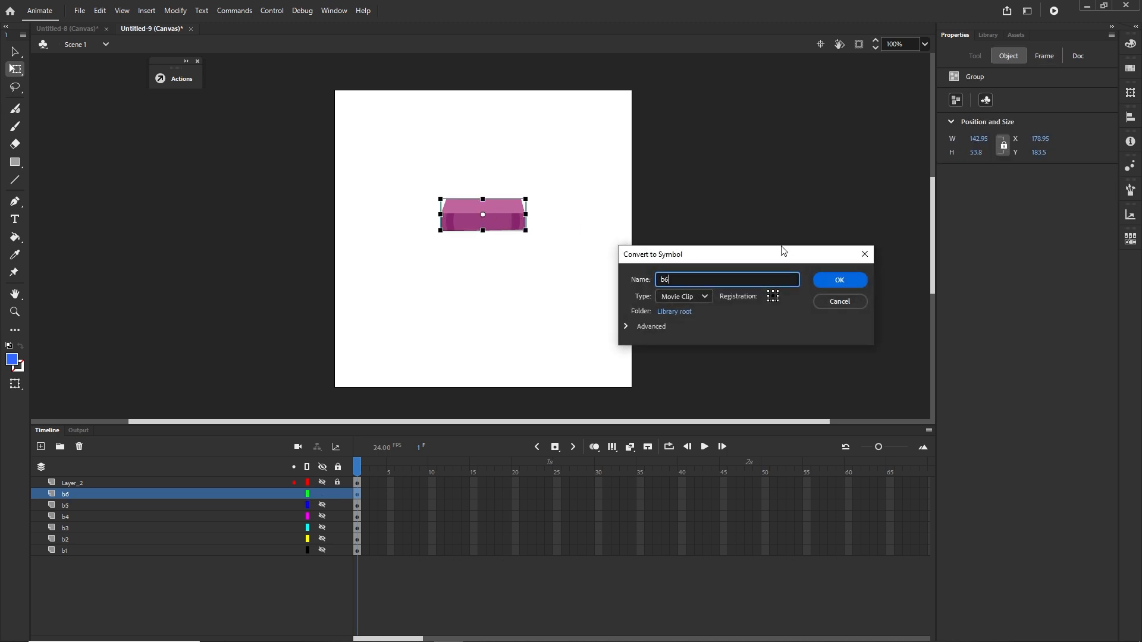
{"action": "left_click", "coordinate": [855, 281]}
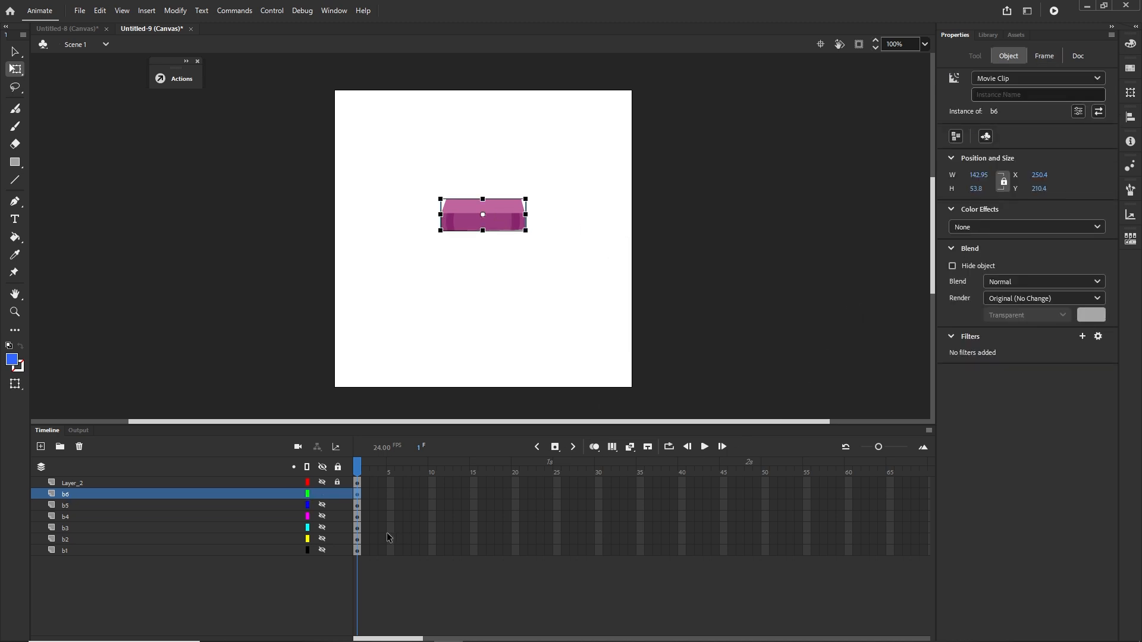
{"action": "left_click_drag", "start_coordinate": [326, 511], "coordinate": [324, 552]}
{"action": "left_click", "coordinate": [716, 332]}
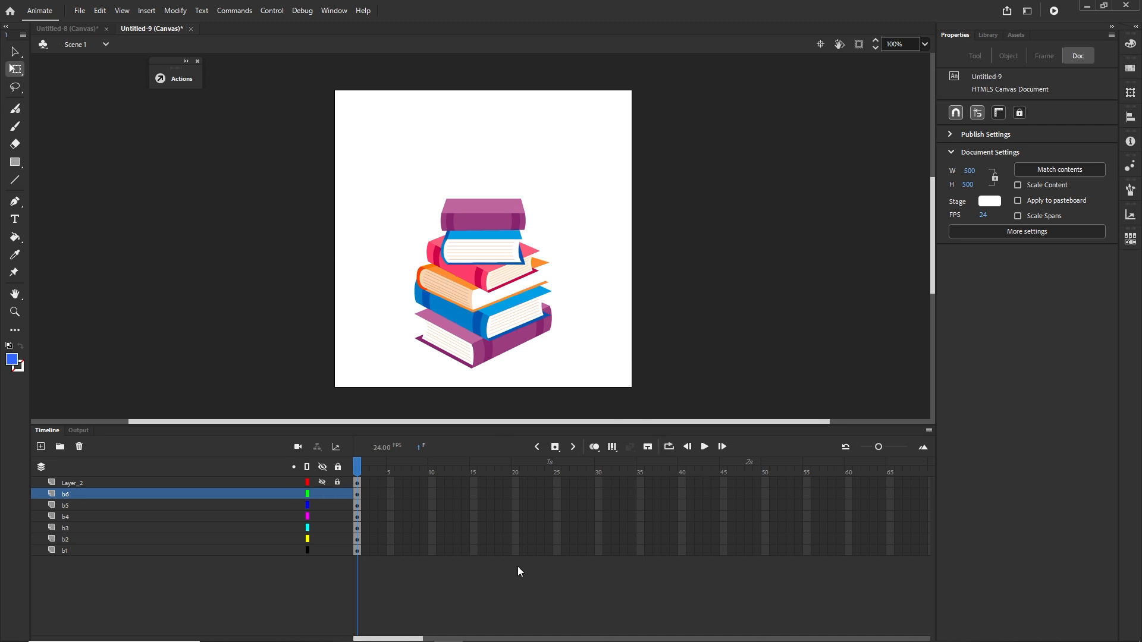
{"action": "left_click", "coordinate": [556, 551]}
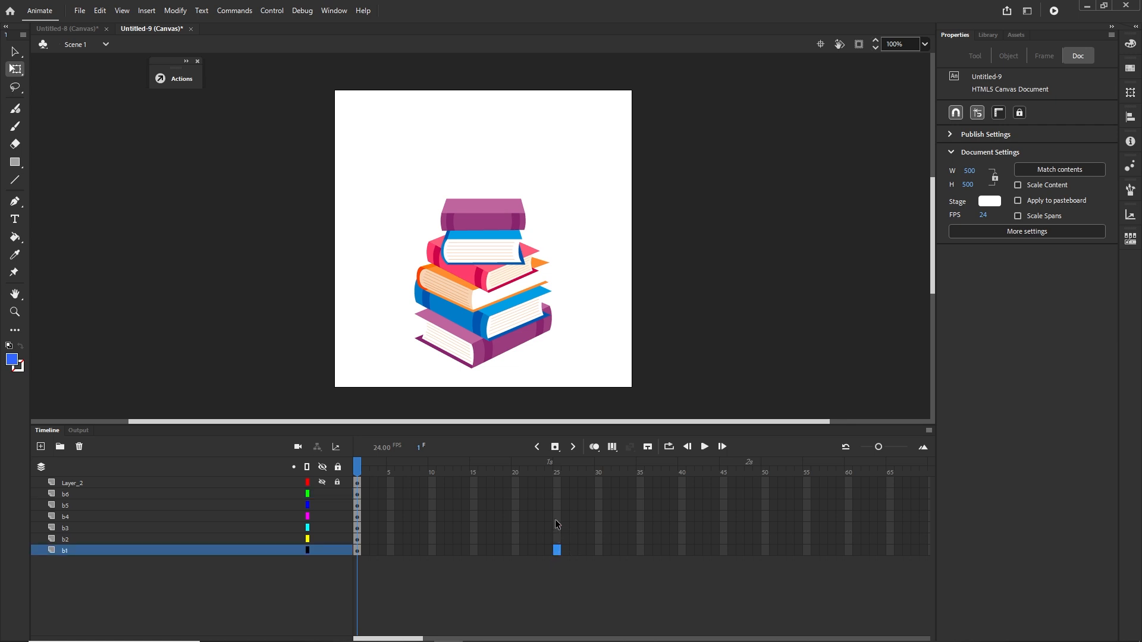
{"action": "left_click", "coordinate": [557, 495], "text": "shift"}
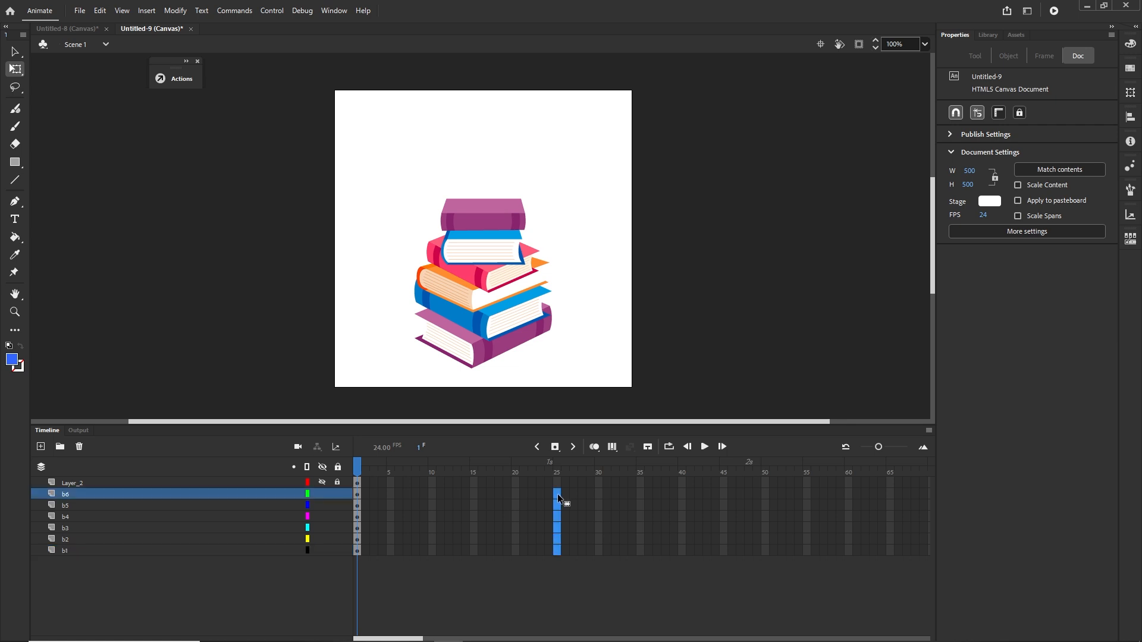
{"action": "right_click", "coordinate": [560, 535]}
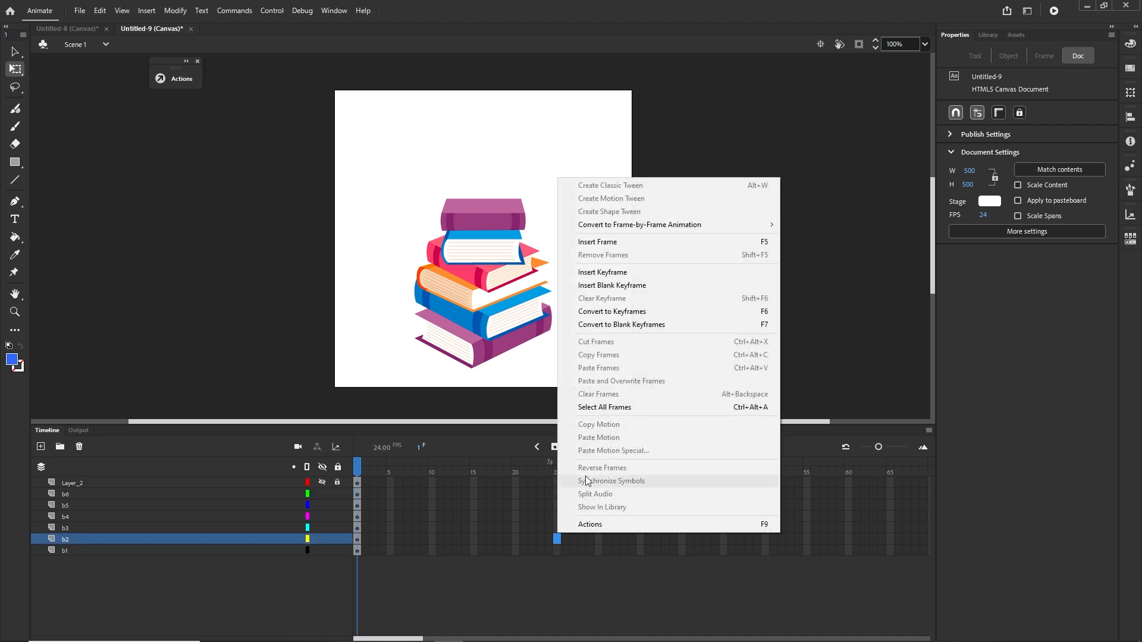
{"action": "left_click", "coordinate": [618, 274]}
{"action": "key", "text": "ctrl+z"}
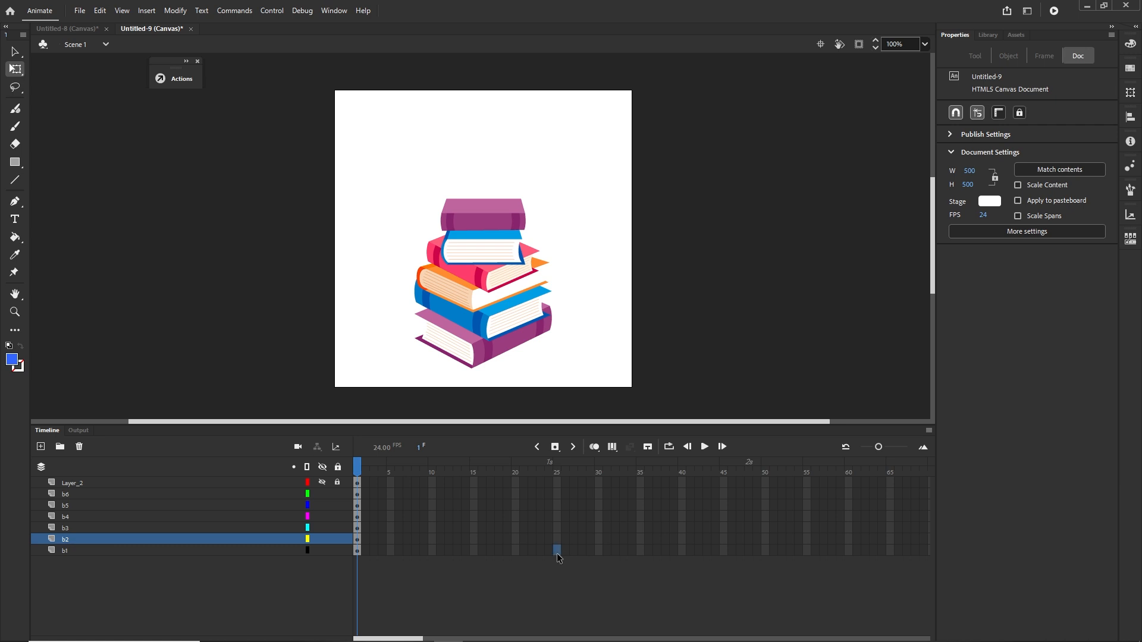
- Insert keyframes at frame 25 on all six book layers, b1 to b6
{"action": "left_click", "coordinate": [557, 553]}
{"action": "left_click", "coordinate": [559, 494], "text": "shift"}
{"action": "right_click", "coordinate": [558, 494]}
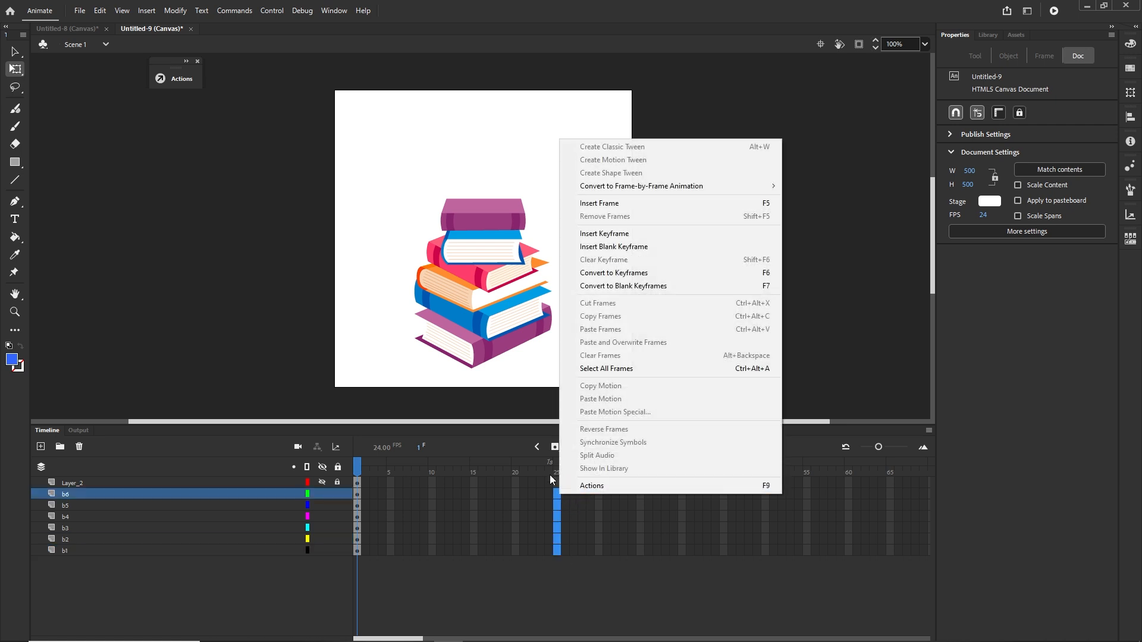
{"action": "left_click", "coordinate": [614, 235]}
{"action": "mouse_move", "coordinate": [558, 471]}
{"action": "left_mouse_down"}
{"action": "mouse_move", "coordinate": [371, 487]}
{"action": "mouse_move", "coordinate": [566, 483]}
{"action": "left_mouse_up"}
- At frame 1, move the books on all six layers straight up until the whole stack sits above the stage
{"action": "left_click", "coordinate": [395, 559]}
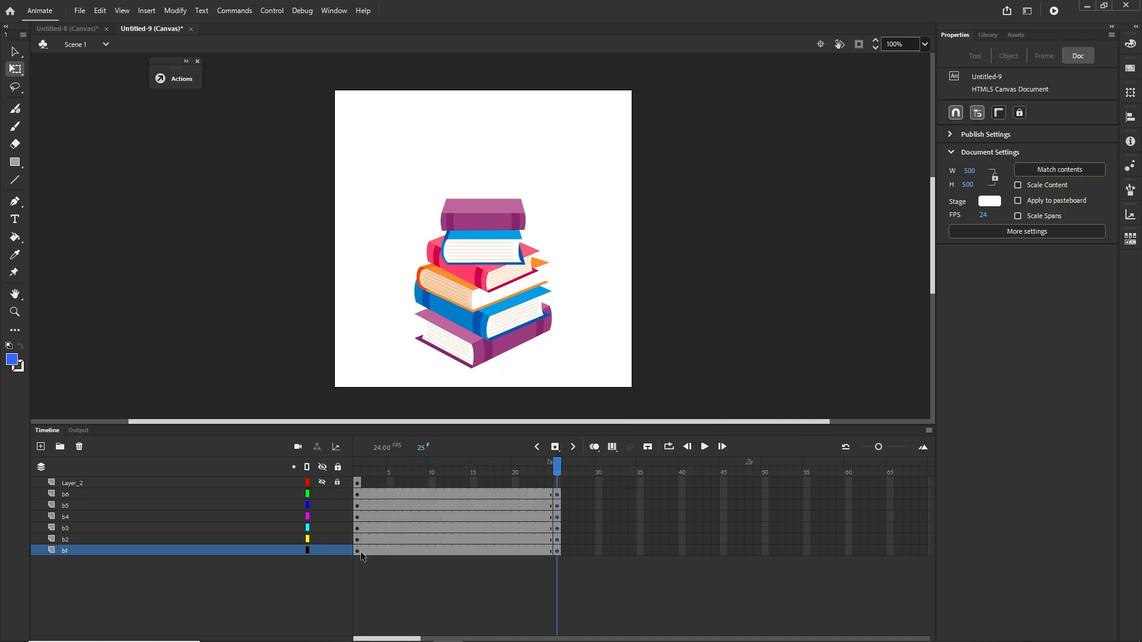
{"action": "left_click", "coordinate": [358, 551]}
{"action": "left_click_drag", "start_coordinate": [357, 551], "coordinate": [357, 494]}
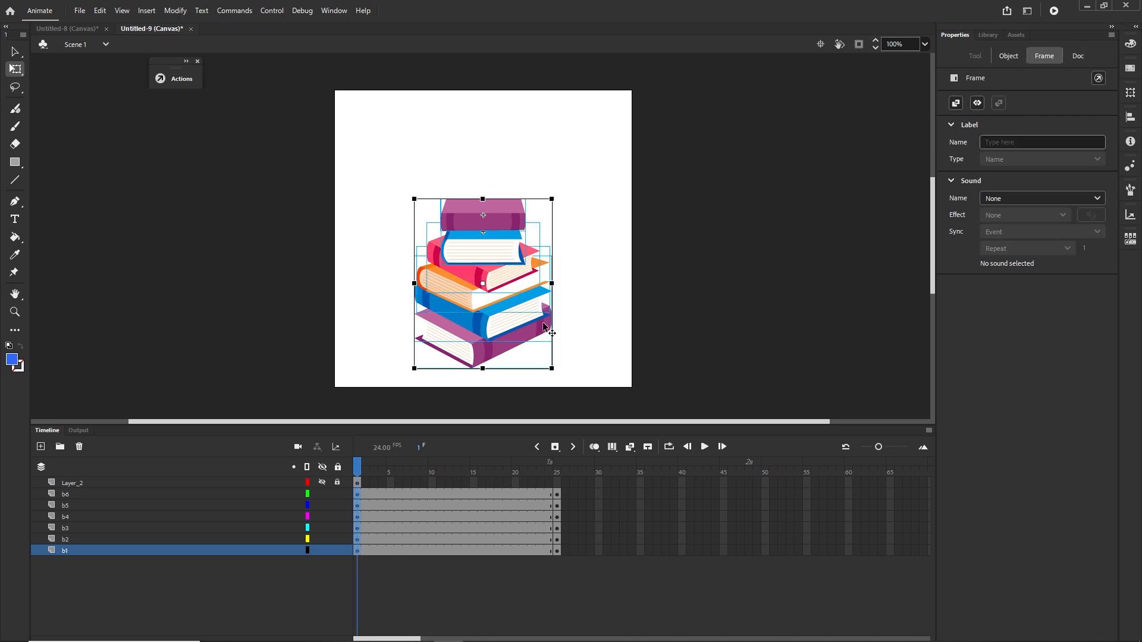
{"action": "key", "text": "shift+Up"}
{"action": "key", "text": "shift+Up"}
{"action": "key", "text": "shift+Up"}
{"action": "key", "text": "shift+Up"}
{"action": "key", "text": "shift+Up"}
{"action": "key", "text": "shift+Up"}
{"action": "key", "text": "shift+Up"}
{"action": "key", "text": "shift+Up"}
{"action": "key", "text": "shift+Up"}
{"action": "key", "text": "shift+Up"}
{"action": "key", "text": "shift+Up"}
{"action": "key", "text": "shift+Up"}
{"action": "key", "text": "shift+Up"}
{"action": "key", "text": "shift+Up"}
{"action": "key", "text": "shift+Up"}
{"action": "key", "text": "shift+Up"}
{"action": "key", "text": "shift+Up"}
{"action": "key", "text": "shift+Up"}
{"action": "key", "text": "shift+Up"}
{"action": "key", "text": "shift+Up"}
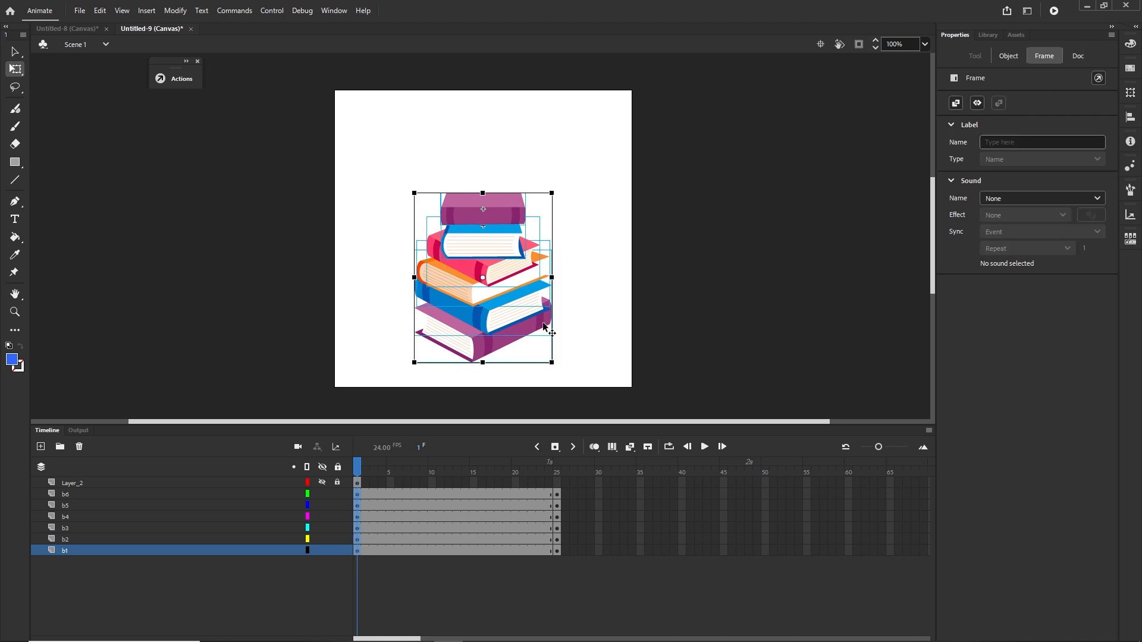
{"action": "key", "text": "shift+Up"}
{"action": "key", "text": "shift+Up"}
{"action": "key", "text": "shift+Up"}
{"action": "key", "text": "shift+Up"}
{"action": "key", "text": "shift+Up"}
{"action": "key", "text": "shift+Up"}
{"action": "key", "text": "shift+Up"}
{"action": "key", "text": "shift+Up"}
{"action": "key", "text": "shift+Up"}
{"action": "key", "text": "shift+Up"}
{"action": "key", "text": "shift+Up"}
{"action": "key", "text": "shift+Up"}
{"action": "key", "text": "shift+Up"}
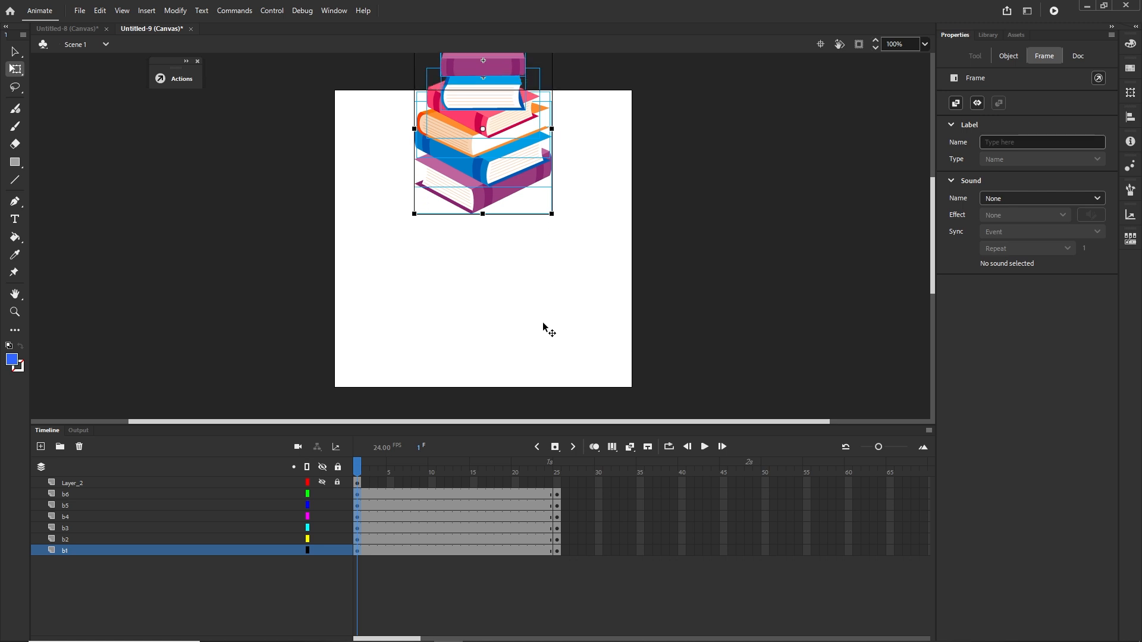
{"action": "key", "text": "shift+Up"}
{"action": "key", "text": "shift+Up"}
{"action": "key", "text": "shift+Up"}
{"action": "key", "text": "shift+Up"}
{"action": "key", "text": "shift+Up"}
{"action": "key", "text": "shift+Up"}
{"action": "key", "text": "shift+Up"}
{"action": "key", "text": "shift+Up"}
{"action": "key", "text": "shift+Up"}
{"action": "key", "text": "shift+Up"}
{"action": "key", "text": "shift+Up"}
{"action": "key", "text": "shift+Up"}
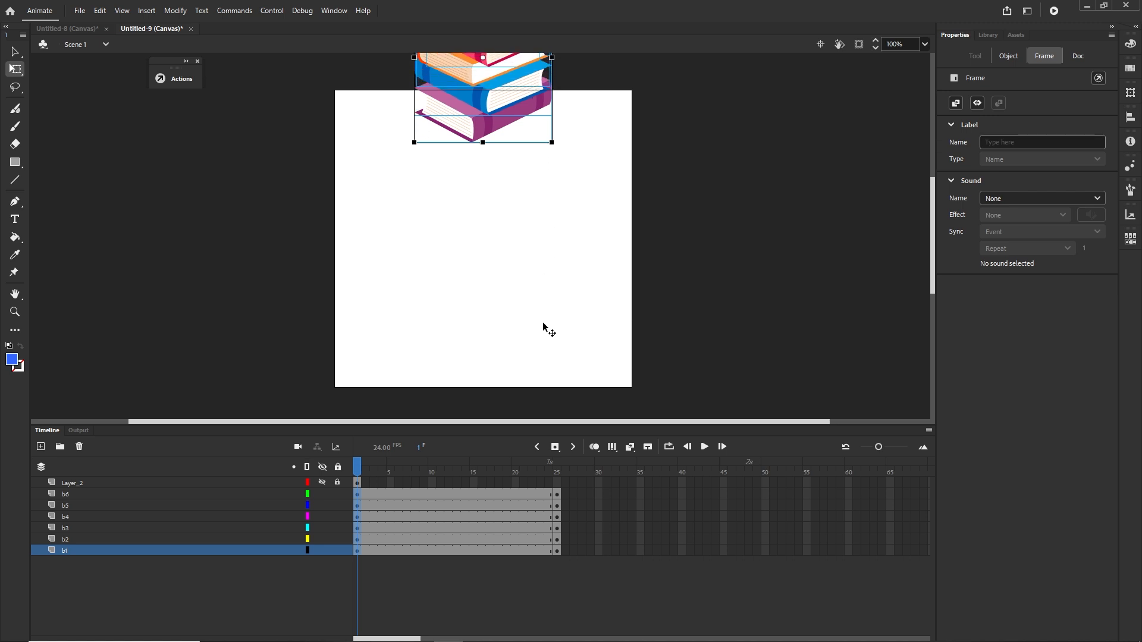
{"action": "key", "text": "shift+Up"}
{"action": "key", "text": "shift+Up"}
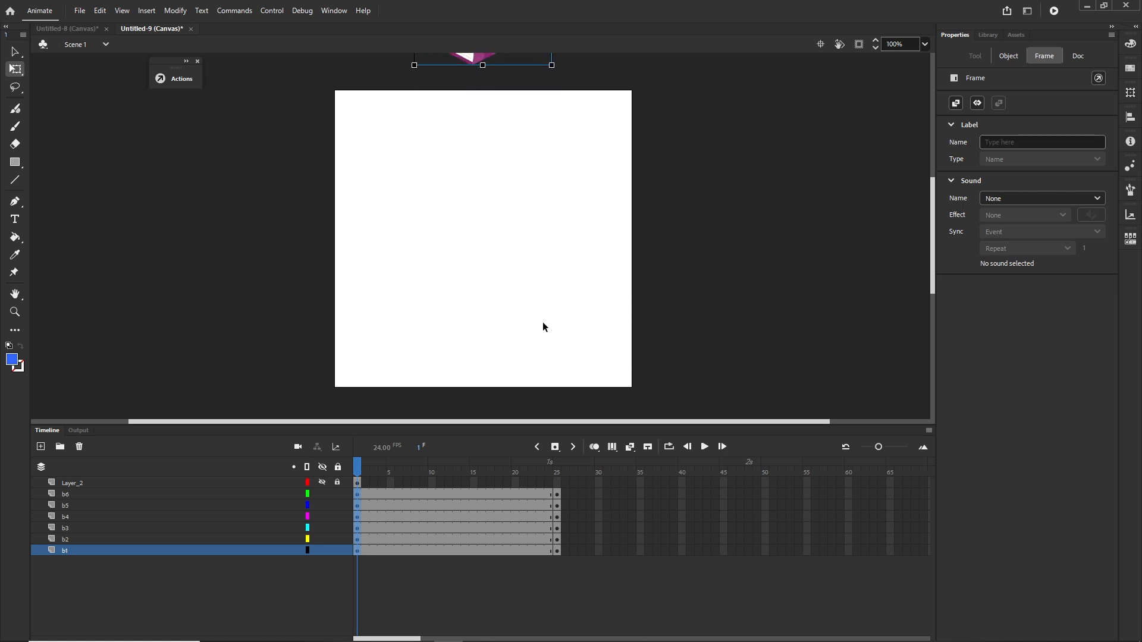
- Create classic tweens between frames 1 and 25 on layers b1 to b6 and scrub through the fall
{"action": "left_click_drag", "start_coordinate": [722, 244], "coordinate": [713, 304]}
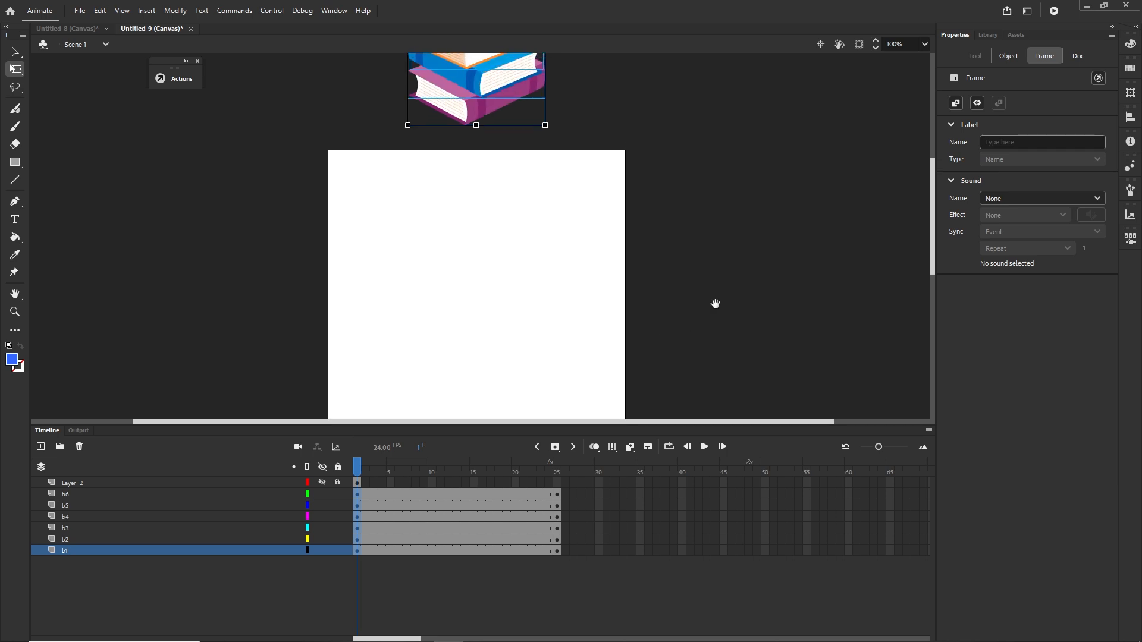
{"action": "left_click", "coordinate": [858, 44]}
{"action": "left_click", "coordinate": [859, 44]}
{"action": "left_click_drag", "start_coordinate": [752, 226], "coordinate": [756, 180]}
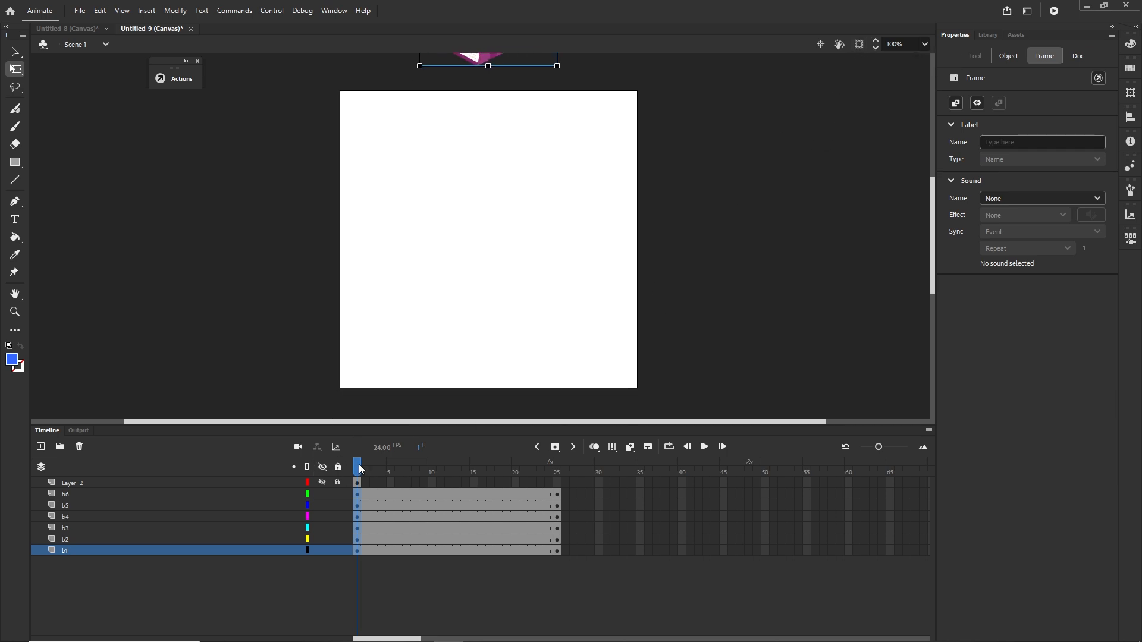
{"action": "left_click_drag", "start_coordinate": [359, 464], "coordinate": [382, 464]}
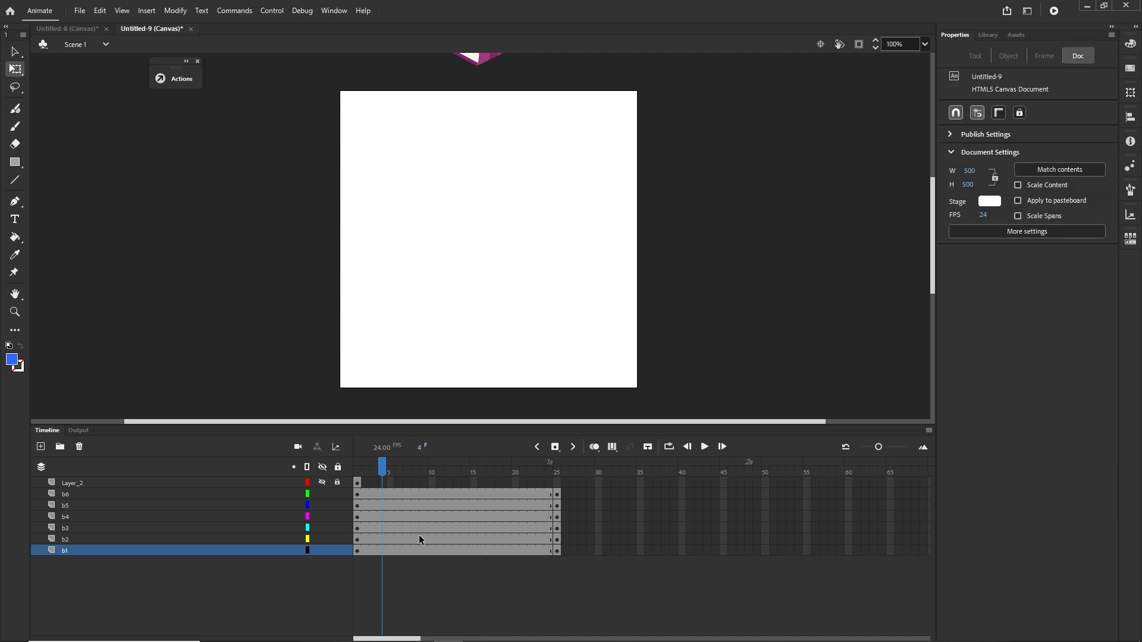
{"action": "left_click", "coordinate": [465, 551]}
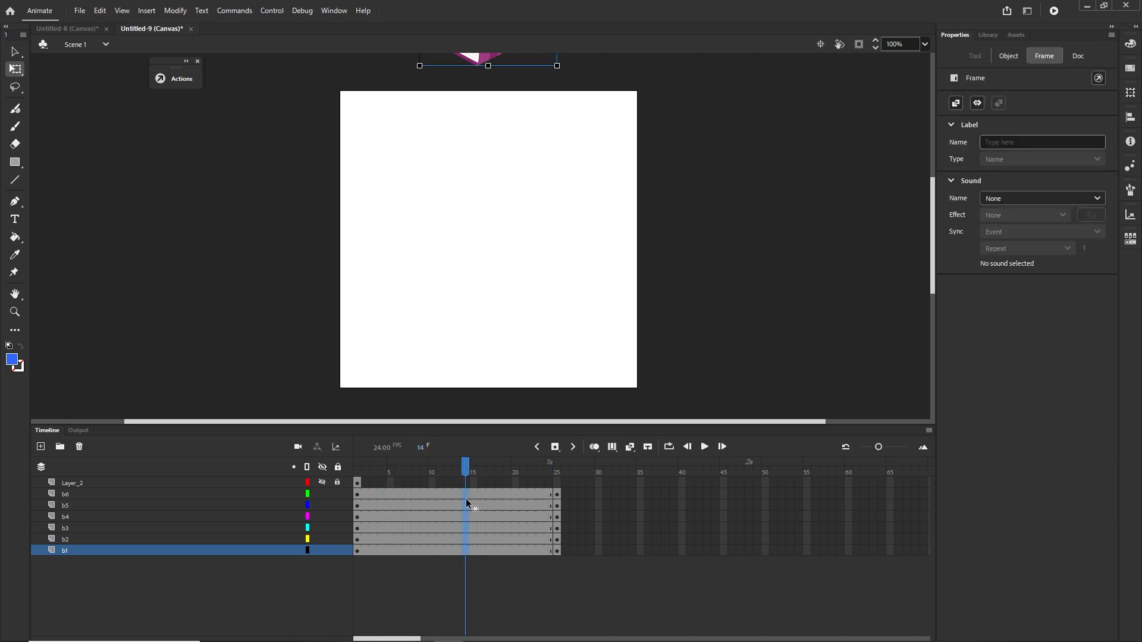
{"action": "left_click", "coordinate": [503, 548]}
{"action": "left_click", "coordinate": [406, 498], "text": "shift"}
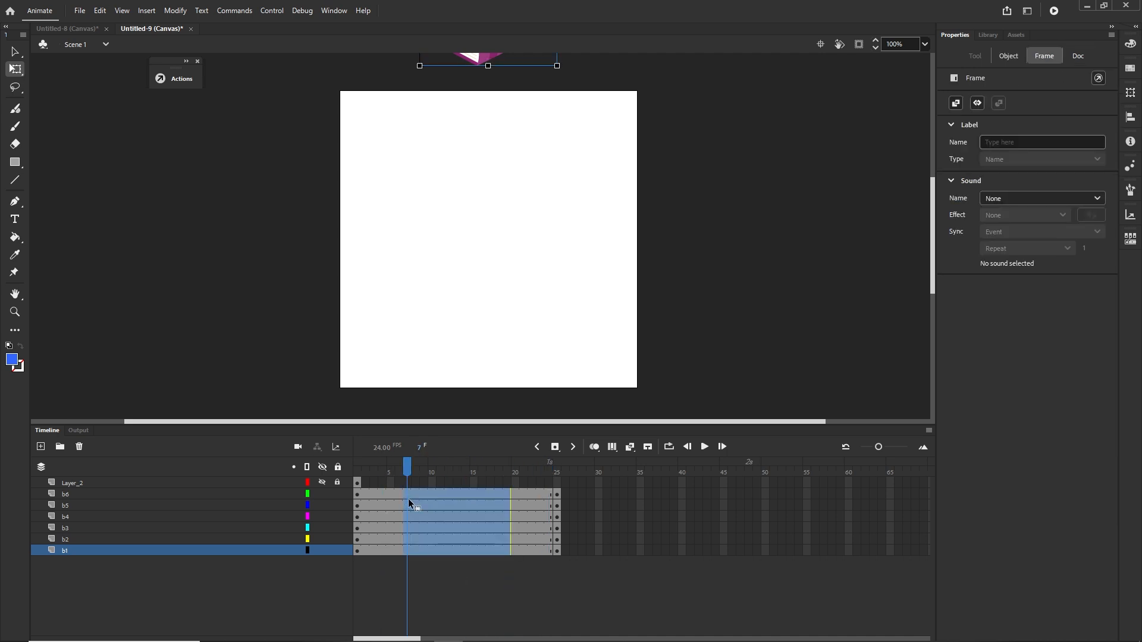
{"action": "right_click", "coordinate": [452, 494]}
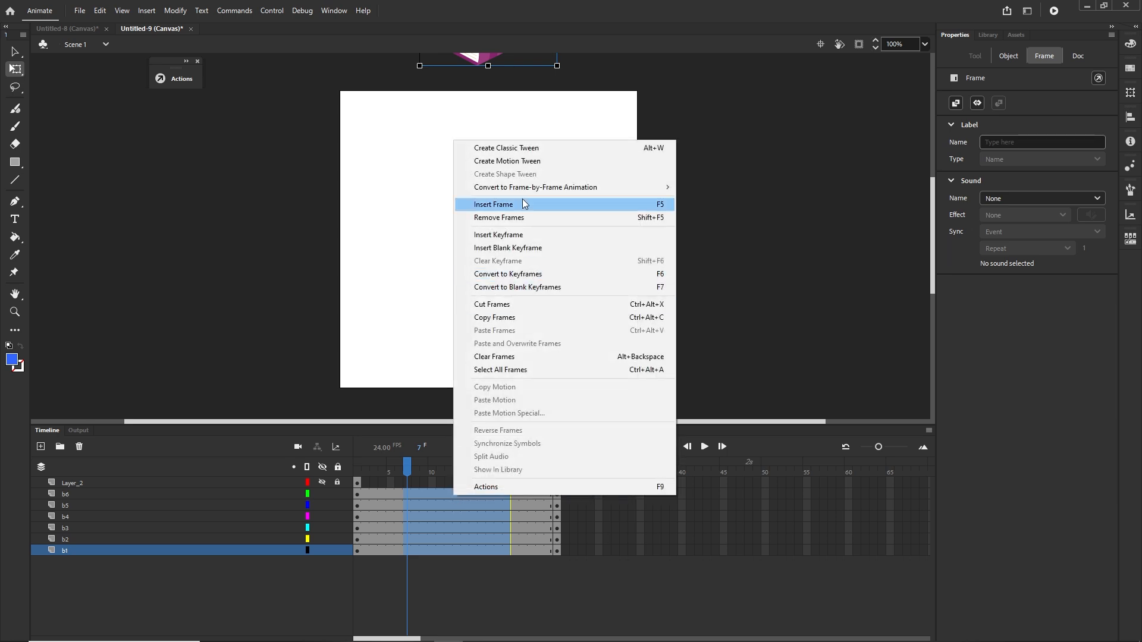
{"action": "left_click", "coordinate": [522, 149]}
{"action": "left_click", "coordinate": [484, 588]}
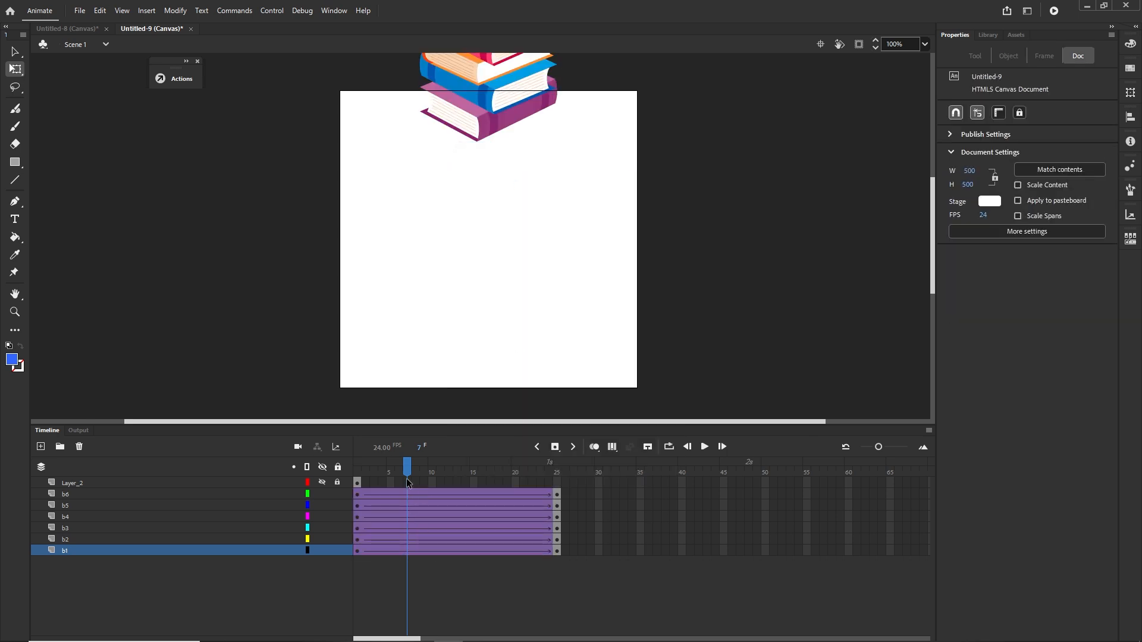
{"action": "left_click_drag", "start_coordinate": [406, 475], "coordinate": [567, 497]}
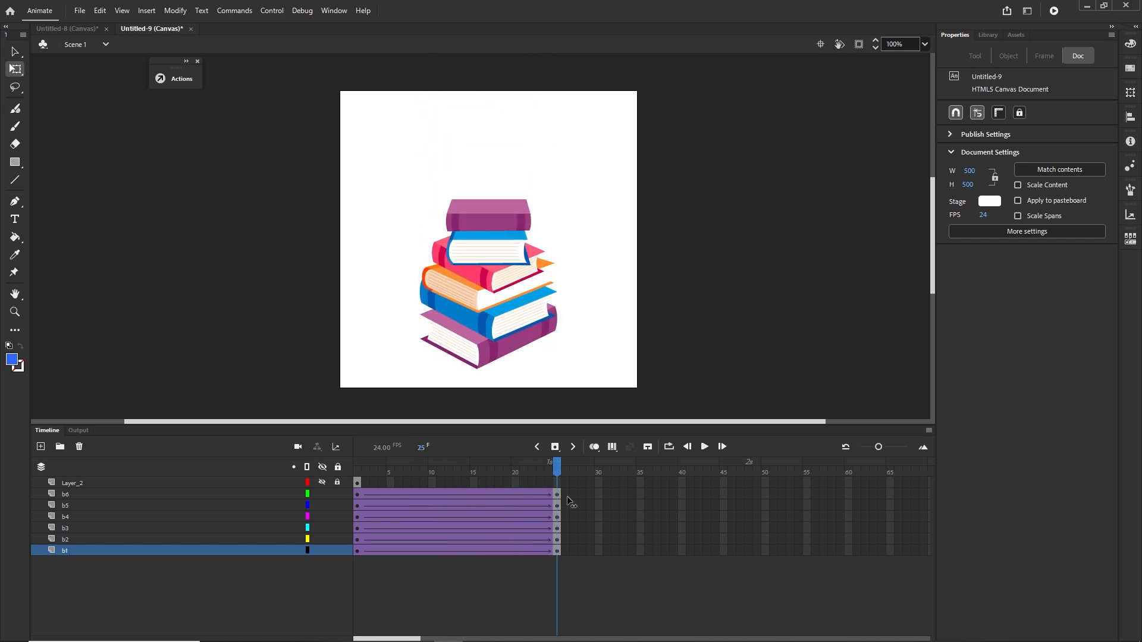
- Insert keyframes at frame 35 on layers b1 to b6 and move the whole book stack up 60 px there
{"action": "left_click", "coordinate": [641, 551]}
{"action": "left_click", "coordinate": [641, 495], "text": "shift"}
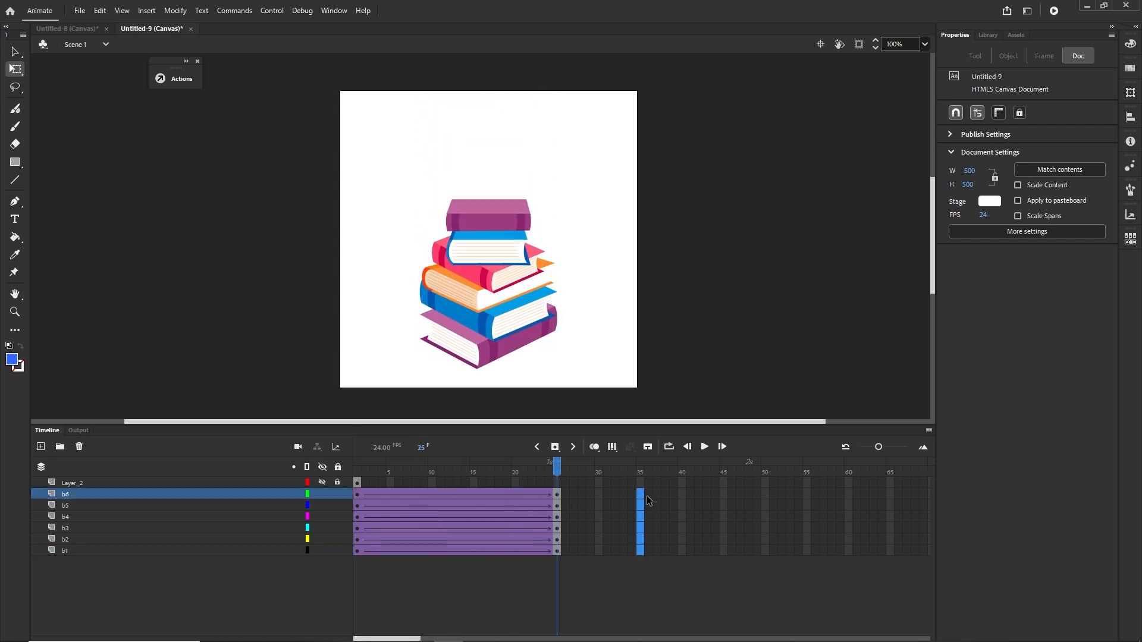
{"action": "key", "text": "F6"}
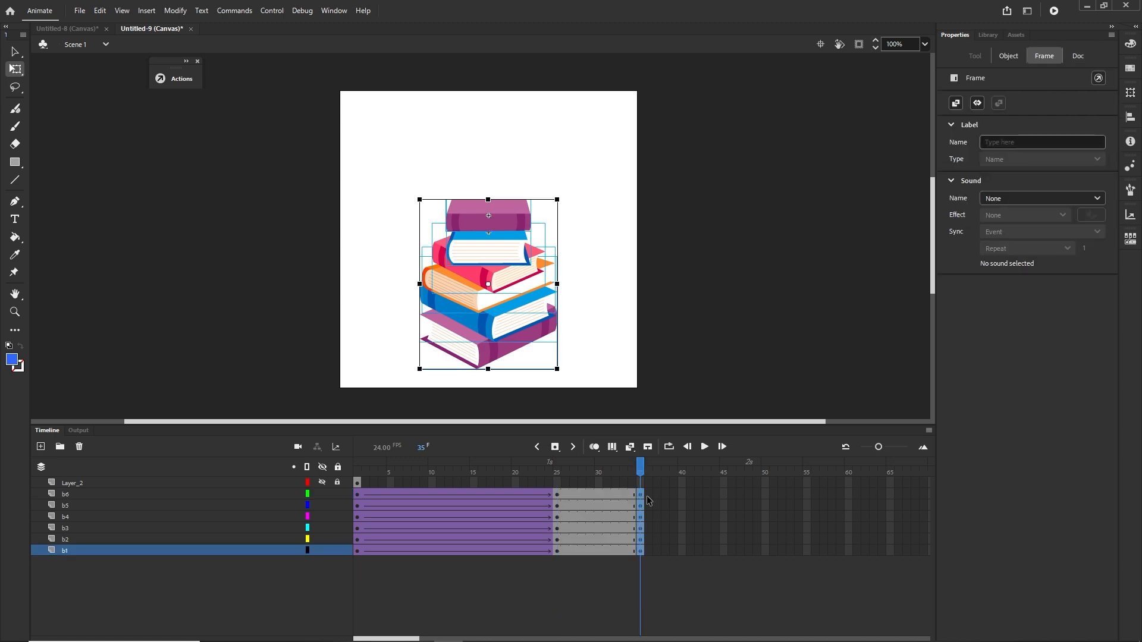
{"action": "key", "text": "shift+Up"}
{"action": "key", "text": "shift+Up"}
{"action": "key", "text": "shift+Up"}
{"action": "key", "text": "shift+Up"}
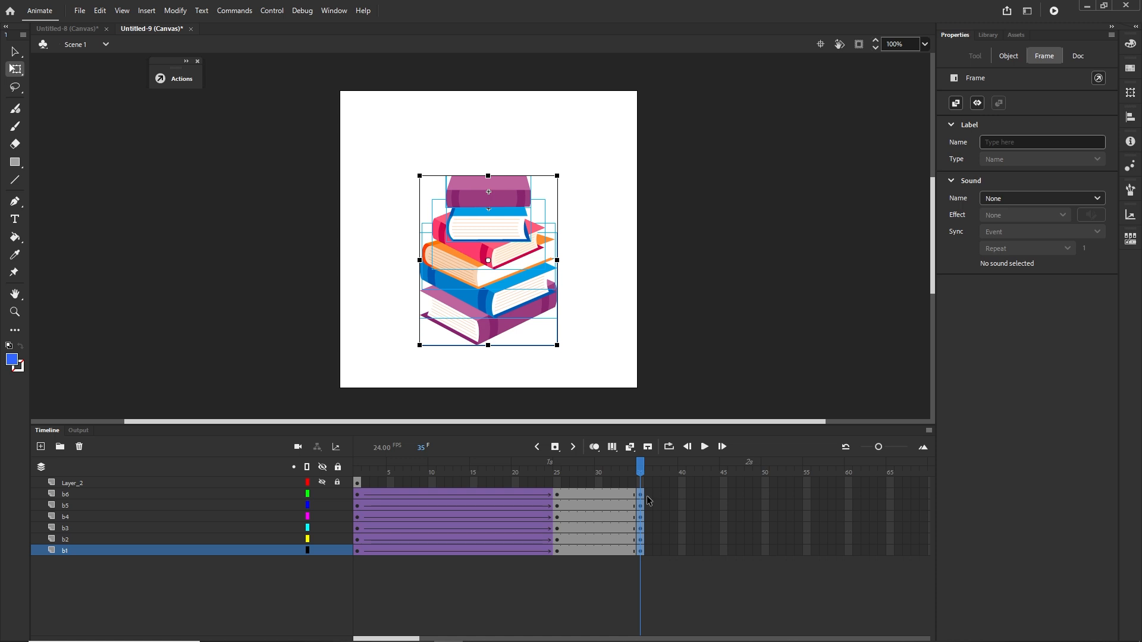
{"action": "key", "text": "shift+Up"}
{"action": "key", "text": "shift+Up"}
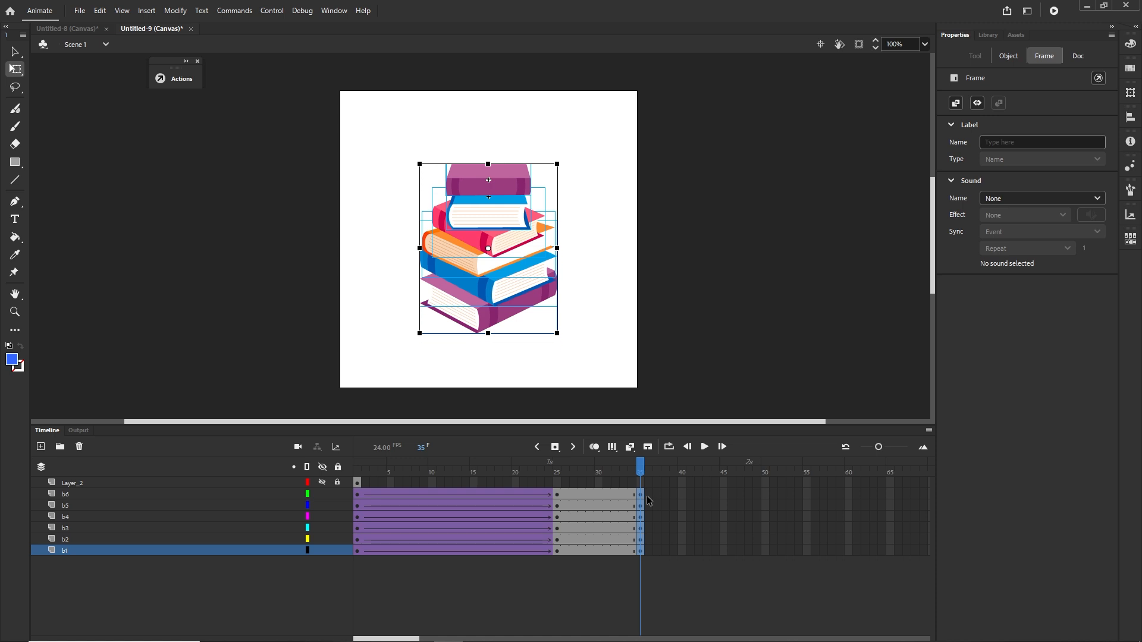
- Copy the frame 25 keyframes of layers b1 to b6 to frame 44
{"action": "mouse_move", "coordinate": [649, 501]}
{"action": "left_mouse_down"}
{"action": "mouse_move", "coordinate": [358, 501]}
{"action": "mouse_move", "coordinate": [645, 519]}
{"action": "left_mouse_up"}
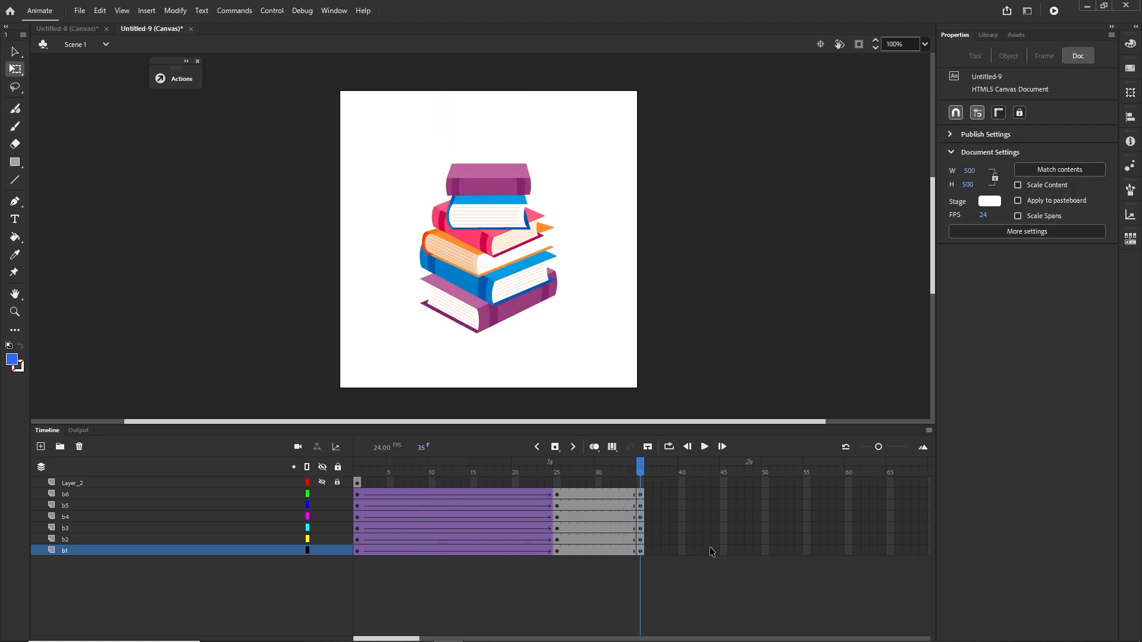
{"action": "left_click", "coordinate": [694, 498], "text": "shift"}
{"action": "left_click", "coordinate": [564, 571]}
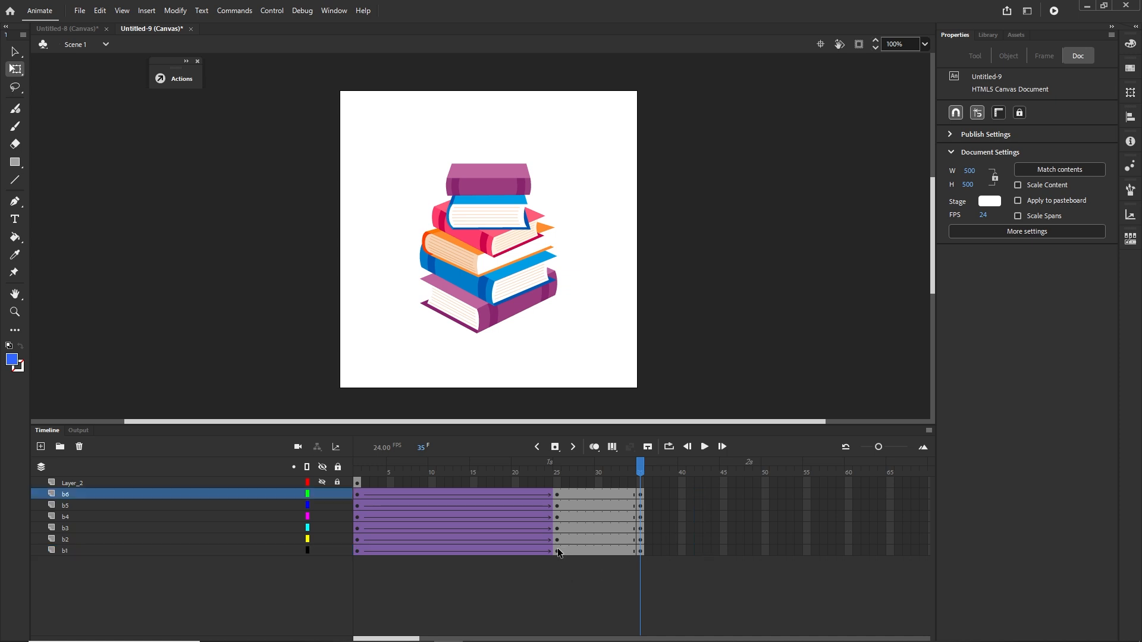
{"action": "left_click_drag", "start_coordinate": [558, 552], "coordinate": [562, 495]}
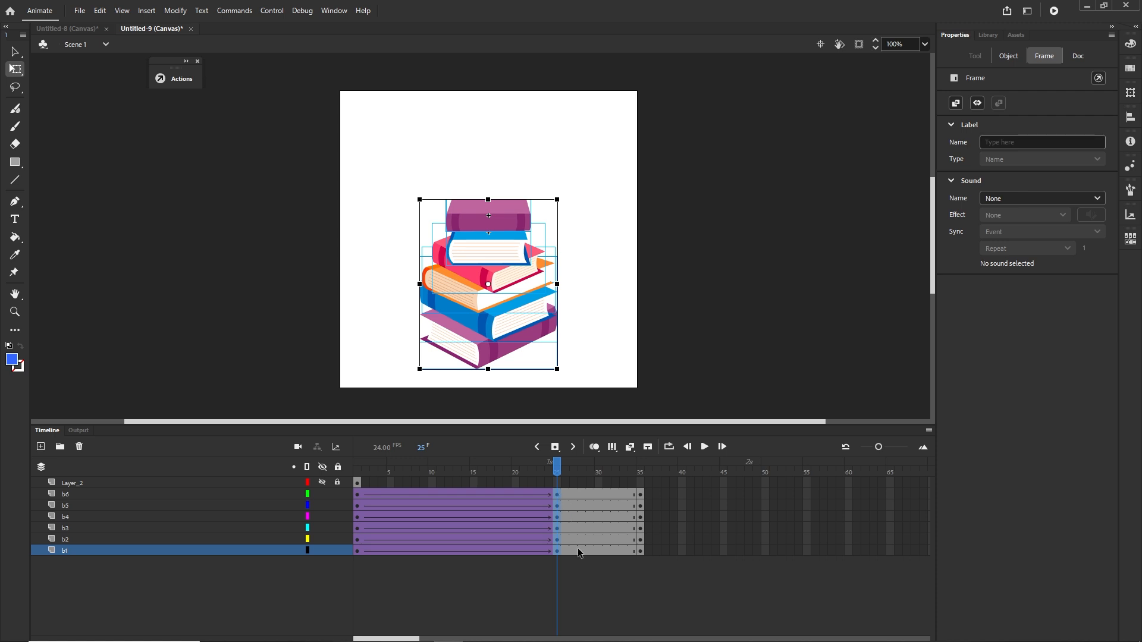
{"action": "left_click", "coordinate": [562, 557]}
{"action": "left_click_drag", "start_coordinate": [559, 554], "coordinate": [559, 497]}
{"action": "left_click_drag", "start_coordinate": [556, 492], "coordinate": [720, 493]}
{"action": "left_click", "coordinate": [717, 466]}
- Create classic tweens from frame 25 to frame 44 on layers b1 to b6 and scrub through the first bounce
{"action": "left_click_drag", "start_coordinate": [666, 551], "coordinate": [604, 501]}
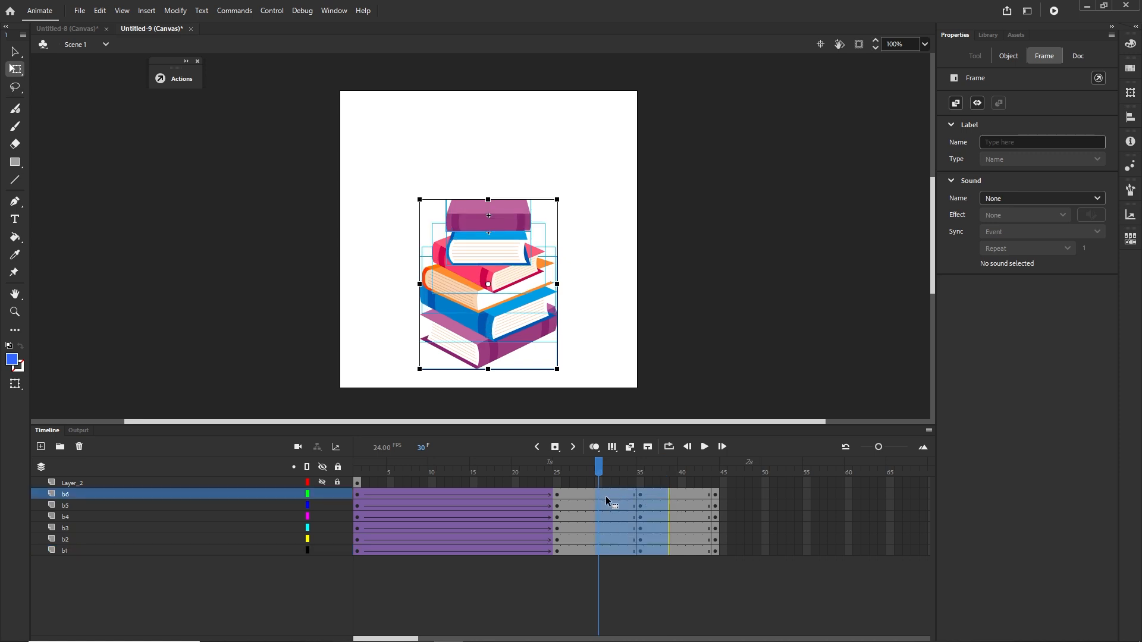
{"action": "right_click", "coordinate": [608, 498]}
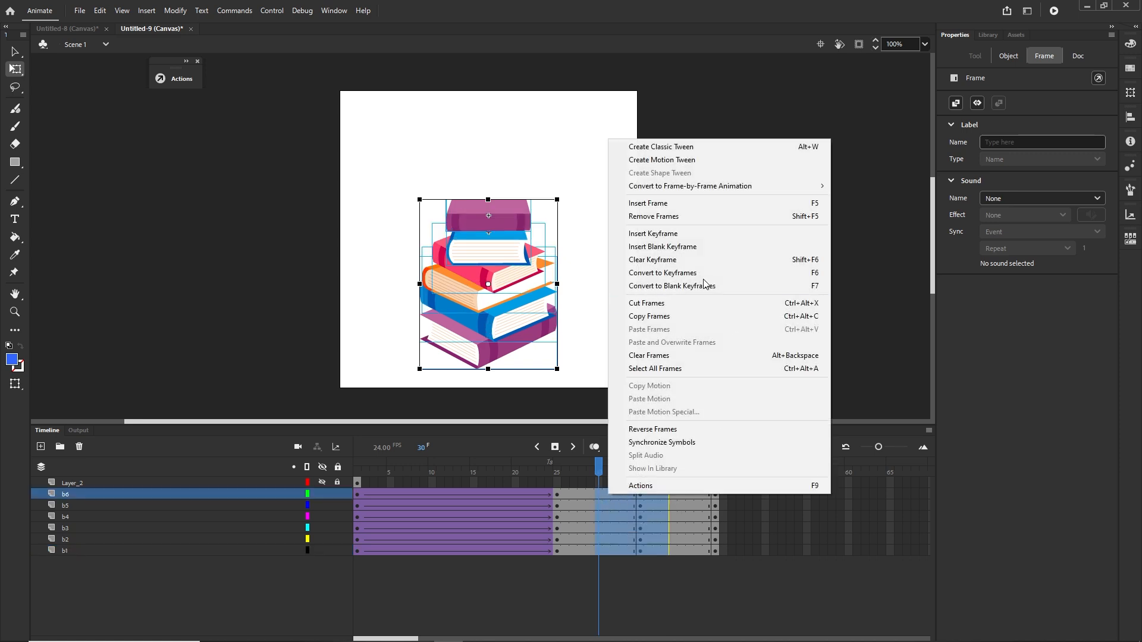
{"action": "left_click", "coordinate": [684, 153]}
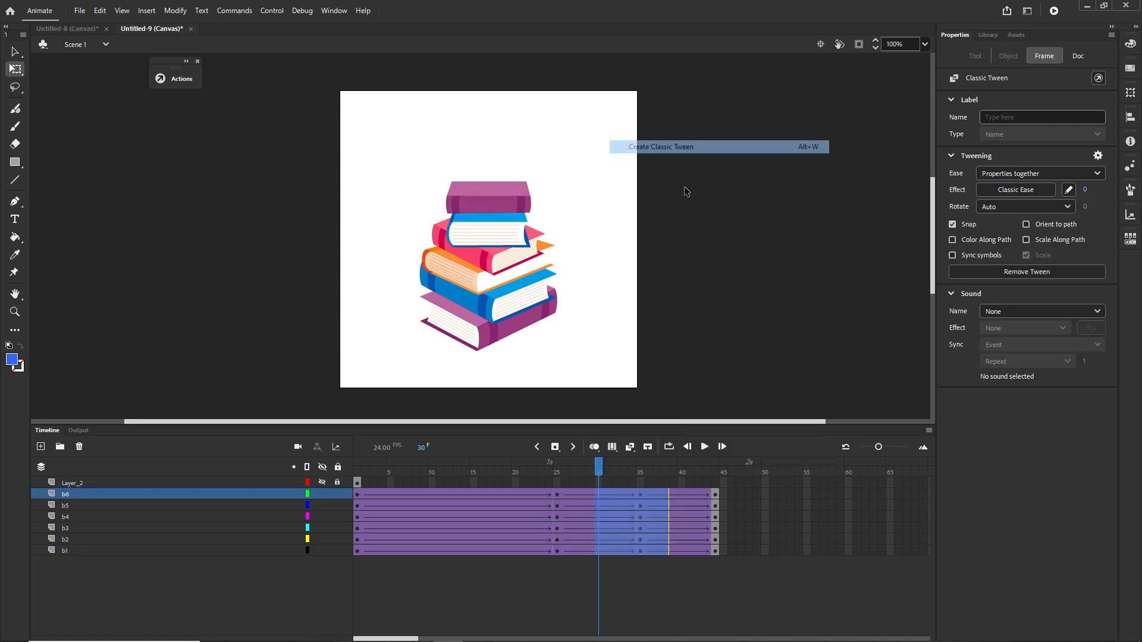
{"action": "left_click", "coordinate": [704, 575]}
{"action": "left_click_drag", "start_coordinate": [602, 464], "coordinate": [716, 494]}
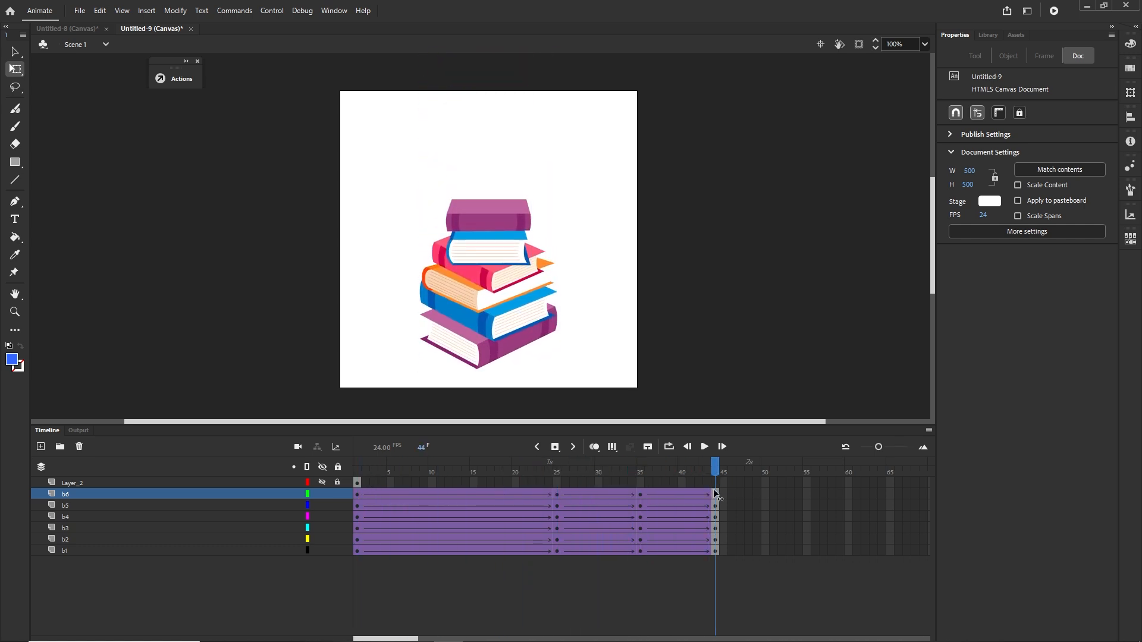
- Insert keyframes at frame 50 on layers b1 to b6 and move the whole book stack up 25 px there
{"action": "left_click", "coordinate": [764, 551]}
{"action": "left_click_drag", "start_coordinate": [765, 552], "coordinate": [765, 495]}
{"action": "key", "text": "F6"}
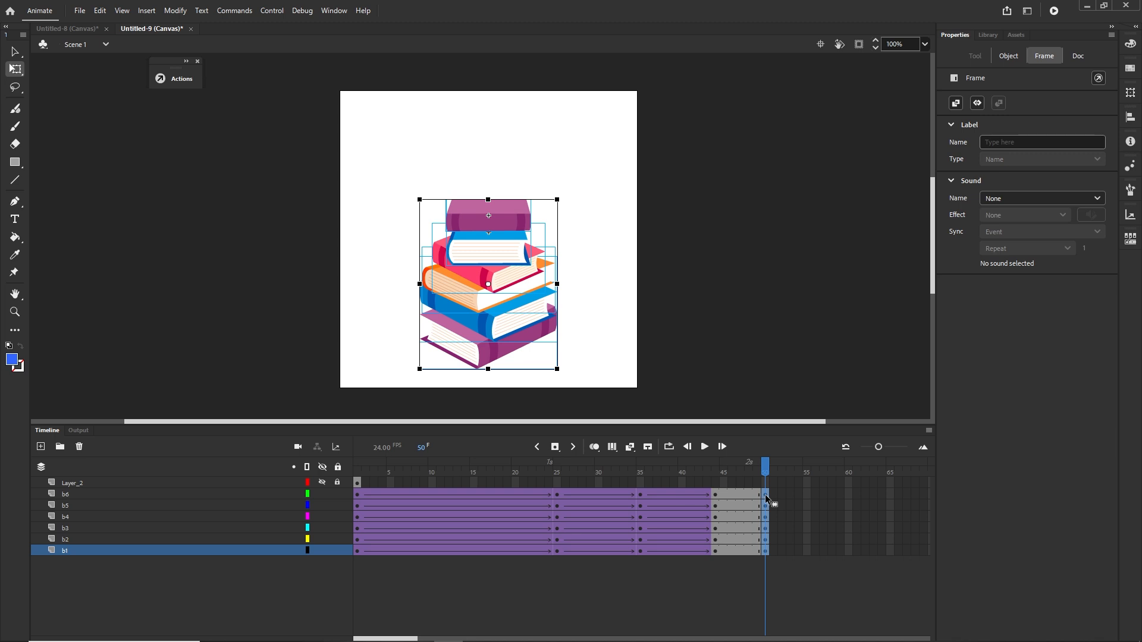
{"action": "key", "text": "shift+Up"}
{"action": "key", "text": "shift+Up"}
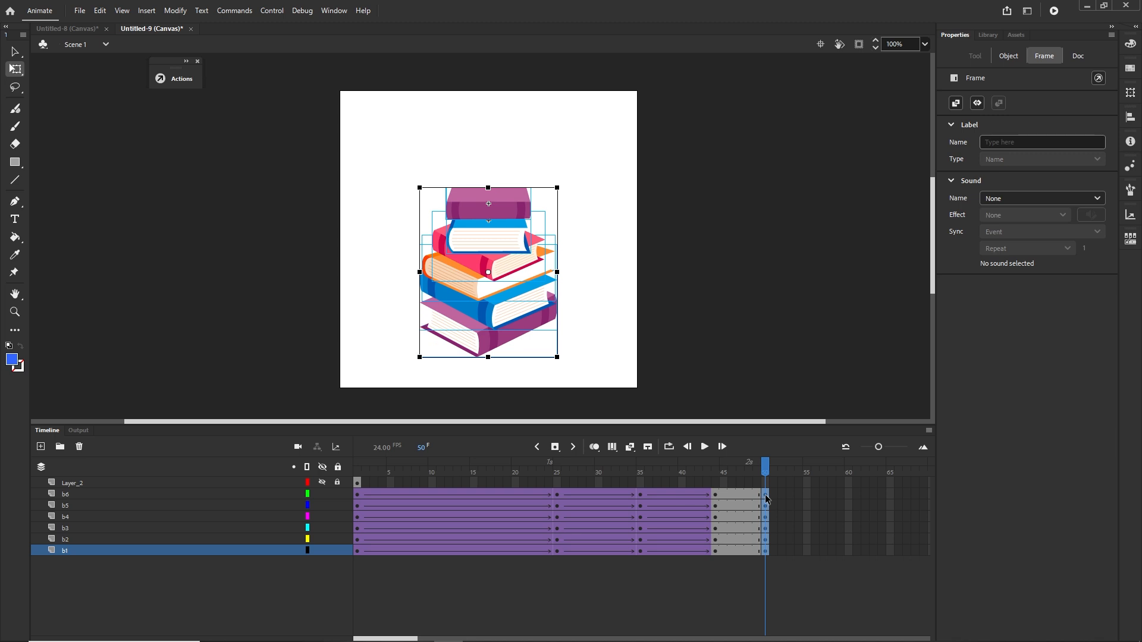
{"action": "key", "text": "Up"}
{"action": "key", "text": "Up"}
{"action": "key", "text": "Up"}
{"action": "key", "text": "Up"}
{"action": "key", "text": "Up"}
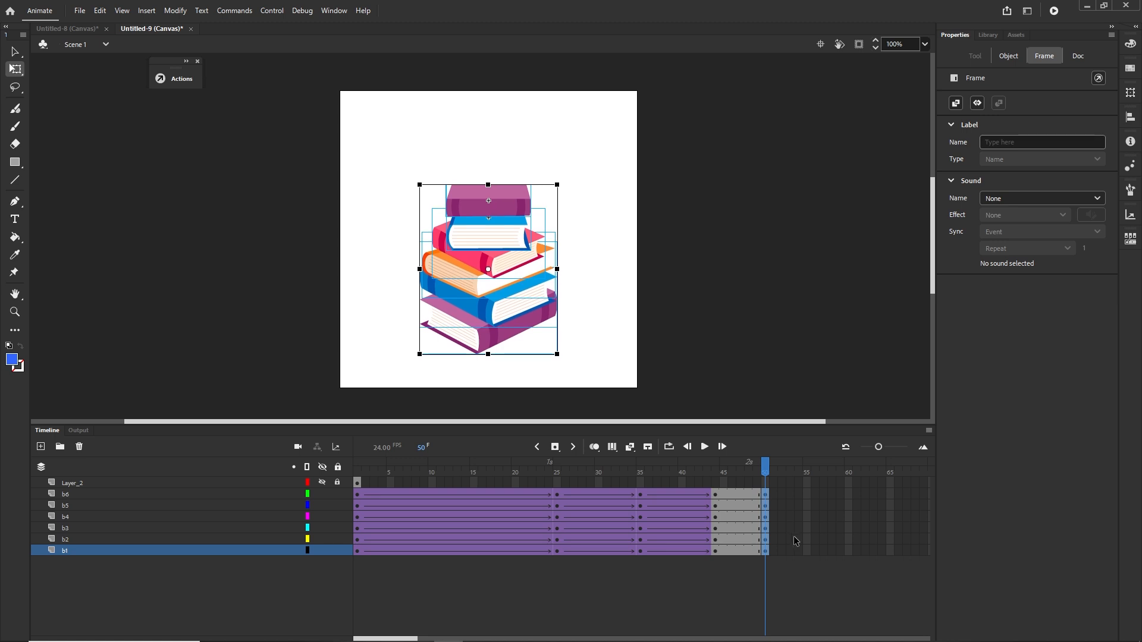
- Copy the frame 44 keyframes of layers b1 to b6 to frame 56
{"action": "left_click", "coordinate": [715, 550]}
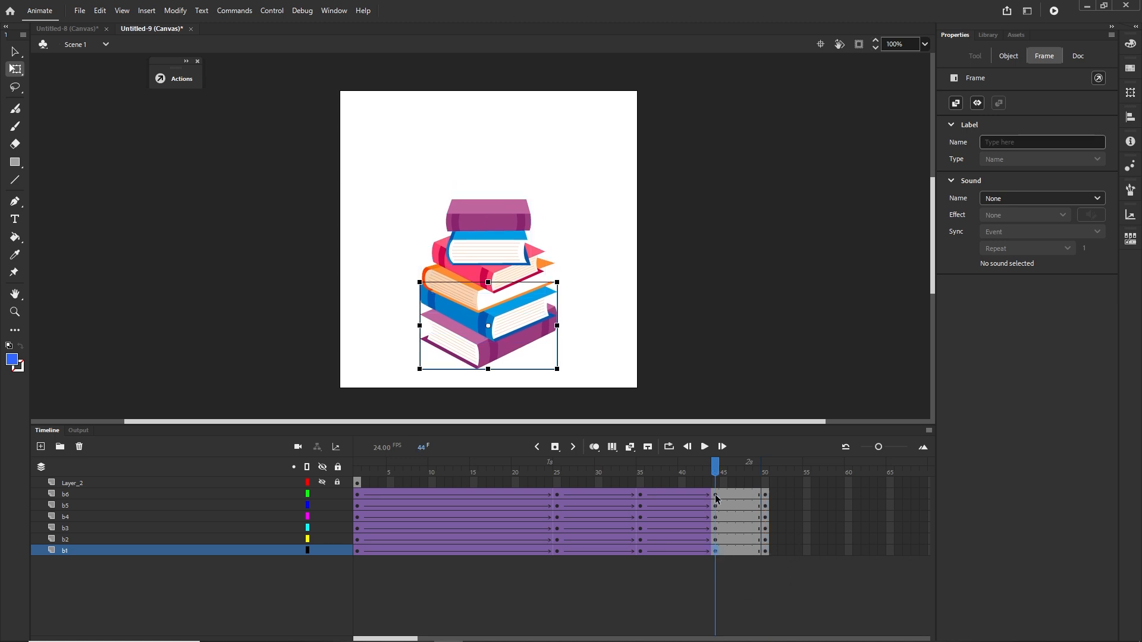
{"action": "left_click", "coordinate": [716, 496], "text": "shift"}
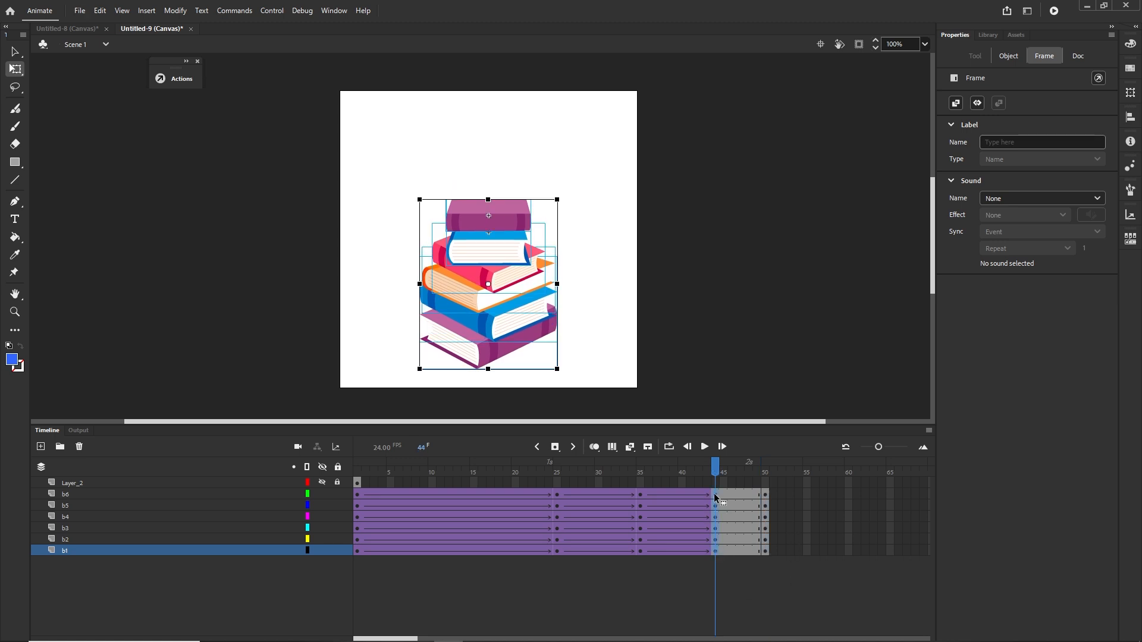
{"action": "left_click_drag", "start_coordinate": [750, 494], "coordinate": [812, 494]}
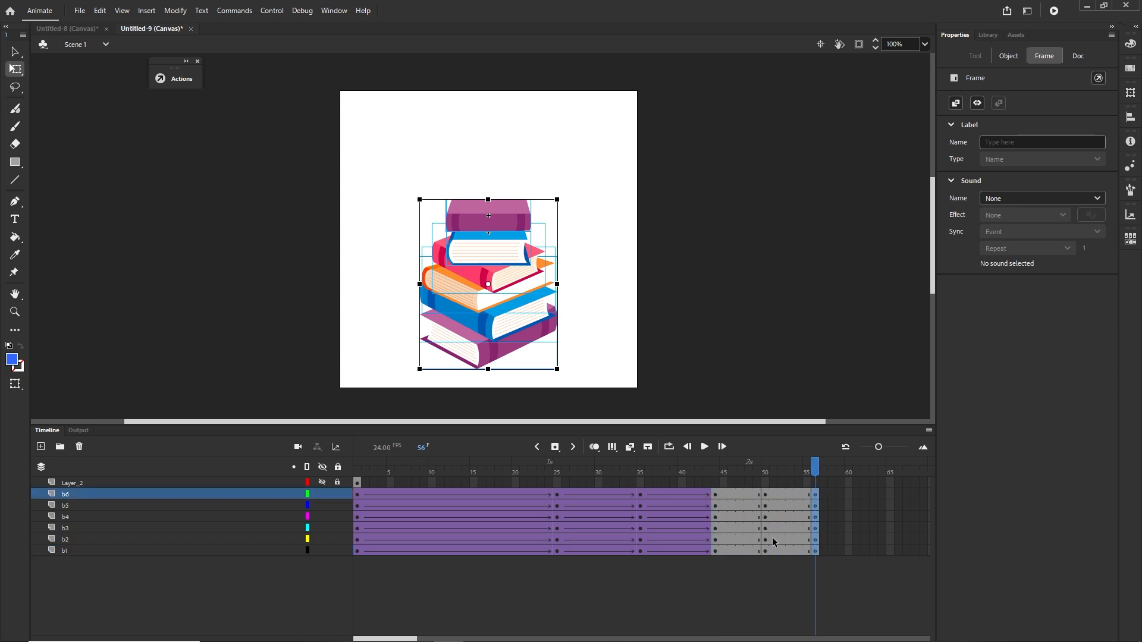
- Create classic tweens from frame 44 to frame 56 on layers b1 to b6
{"action": "left_click", "coordinate": [781, 549]}
{"action": "left_click", "coordinate": [740, 496], "text": "shift"}
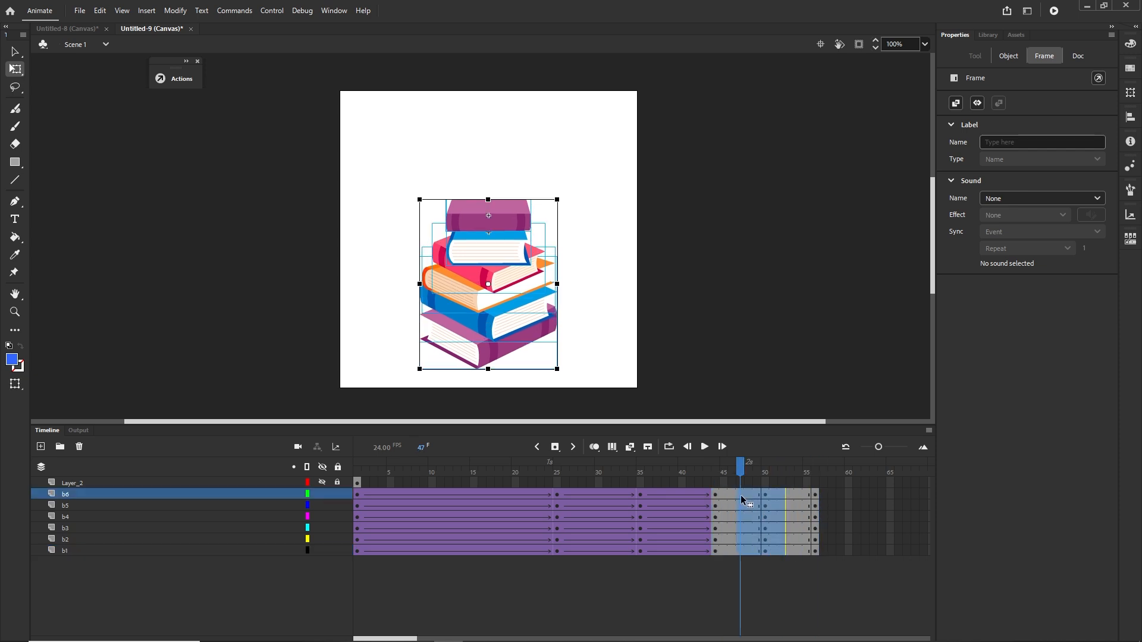
{"action": "right_click", "coordinate": [740, 495]}
{"action": "left_click", "coordinate": [791, 149]}
{"action": "left_click", "coordinate": [698, 610]}
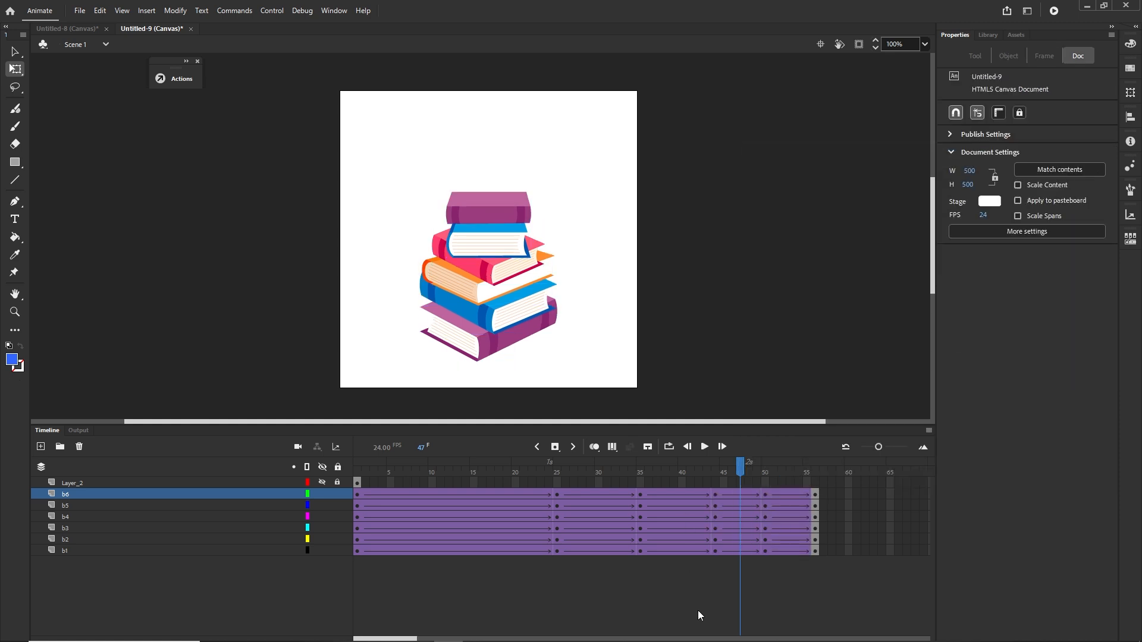
- Scrub through the bounces and compare the frame spans between the b6 layer's keyframes from frame 25 to frame 56
{"action": "left_click_drag", "start_coordinate": [740, 465], "coordinate": [608, 506]}
{"action": "left_click_drag", "start_coordinate": [613, 549], "coordinate": [715, 474]}
{"action": "left_click", "coordinate": [598, 495]}
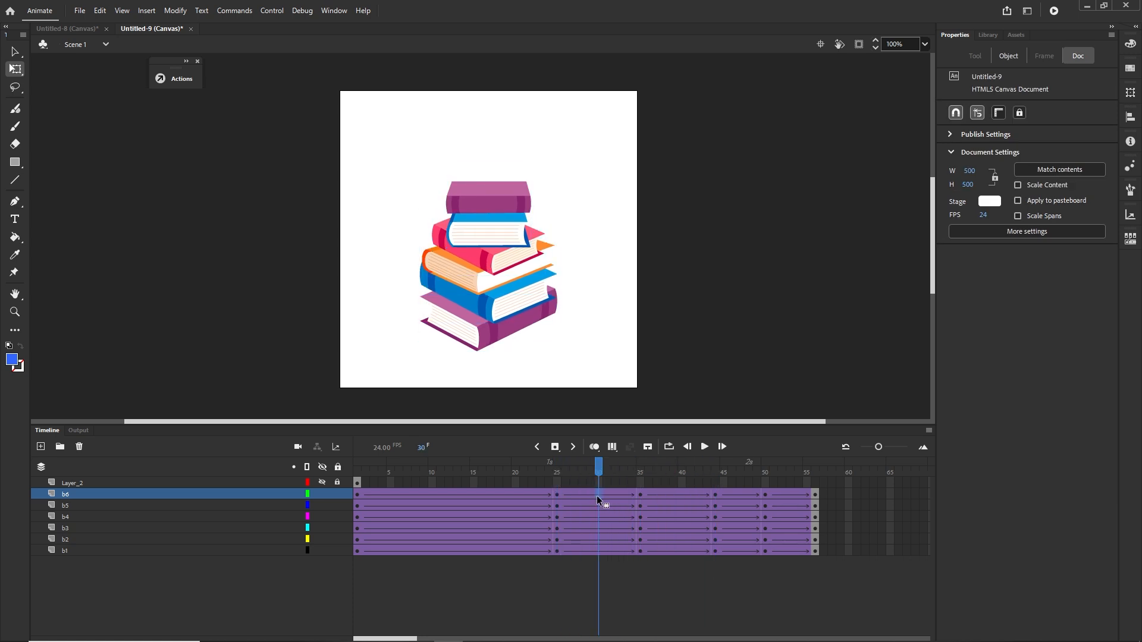
{"action": "left_click", "coordinate": [558, 495]}
{"action": "left_click", "coordinate": [637, 495]}
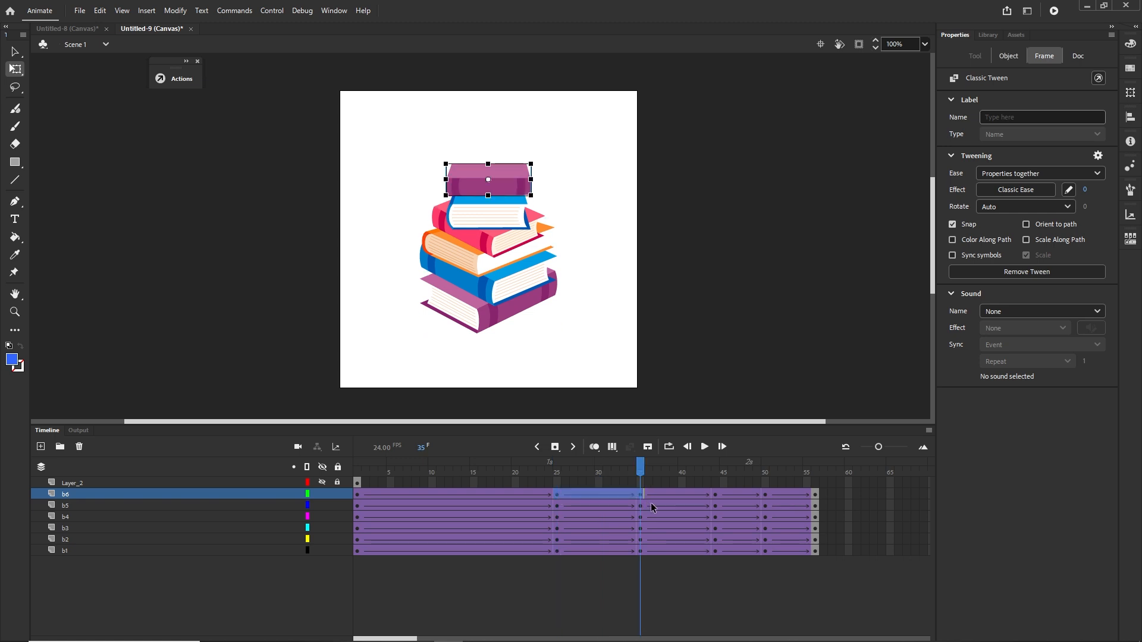
{"action": "left_click", "coordinate": [658, 517]}
{"action": "left_click", "coordinate": [639, 494]}
{"action": "left_click", "coordinate": [716, 495], "text": "shift"}
{"action": "left_click_drag", "start_coordinate": [718, 470], "coordinate": [745, 498]}
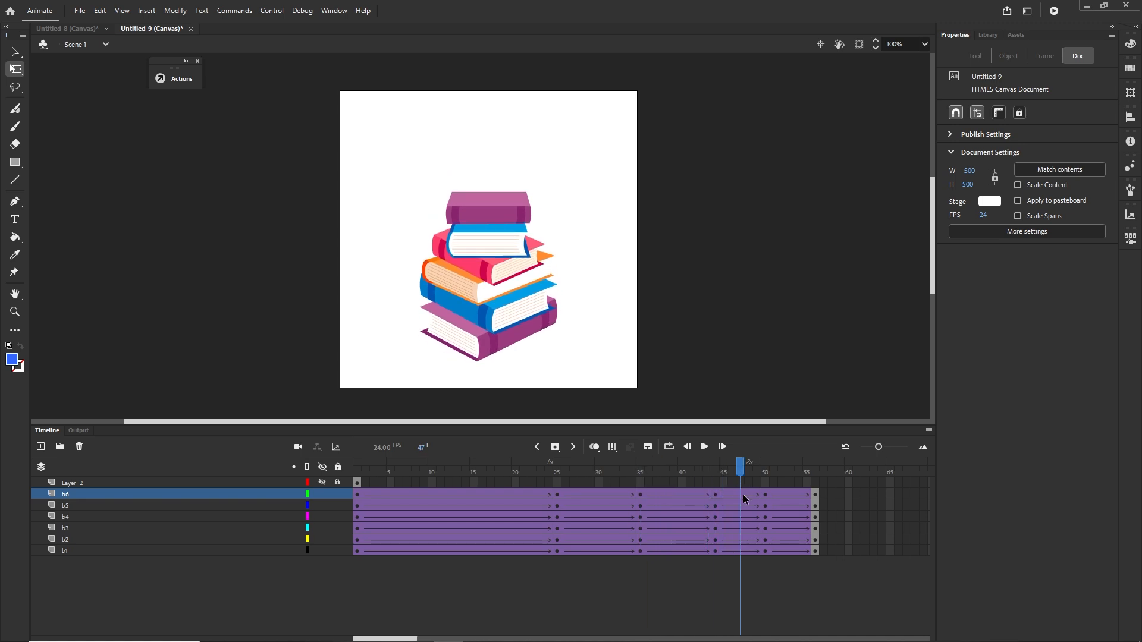
{"action": "left_click", "coordinate": [765, 495]}
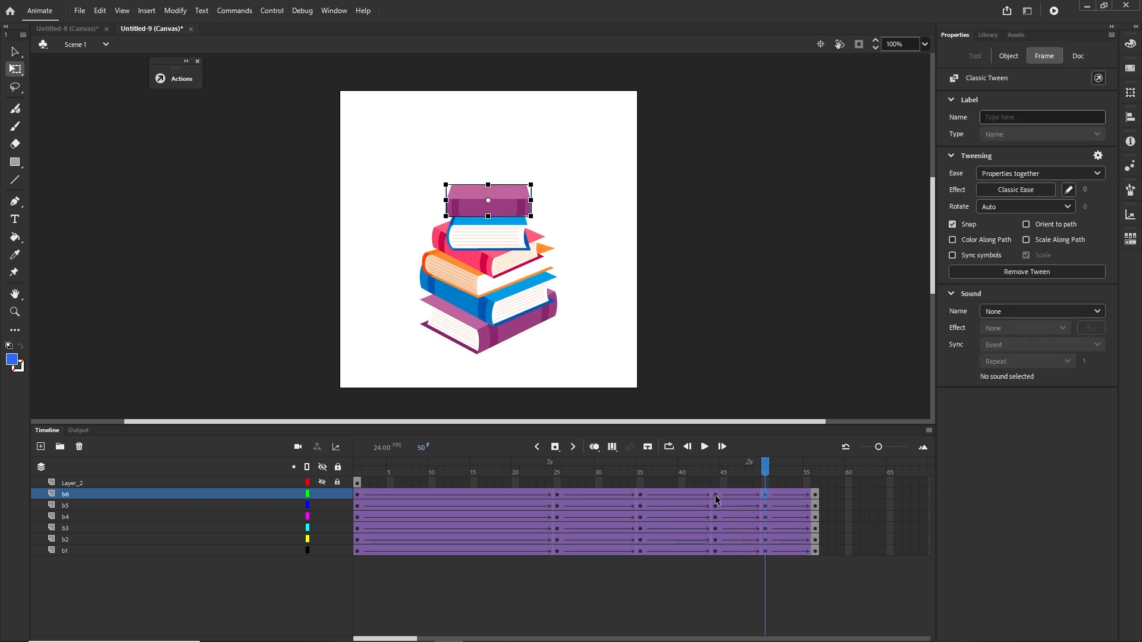
{"action": "left_click", "coordinate": [716, 496], "text": "shift"}
{"action": "left_click", "coordinate": [816, 496]}
{"action": "left_click", "coordinate": [765, 497], "text": "shift"}
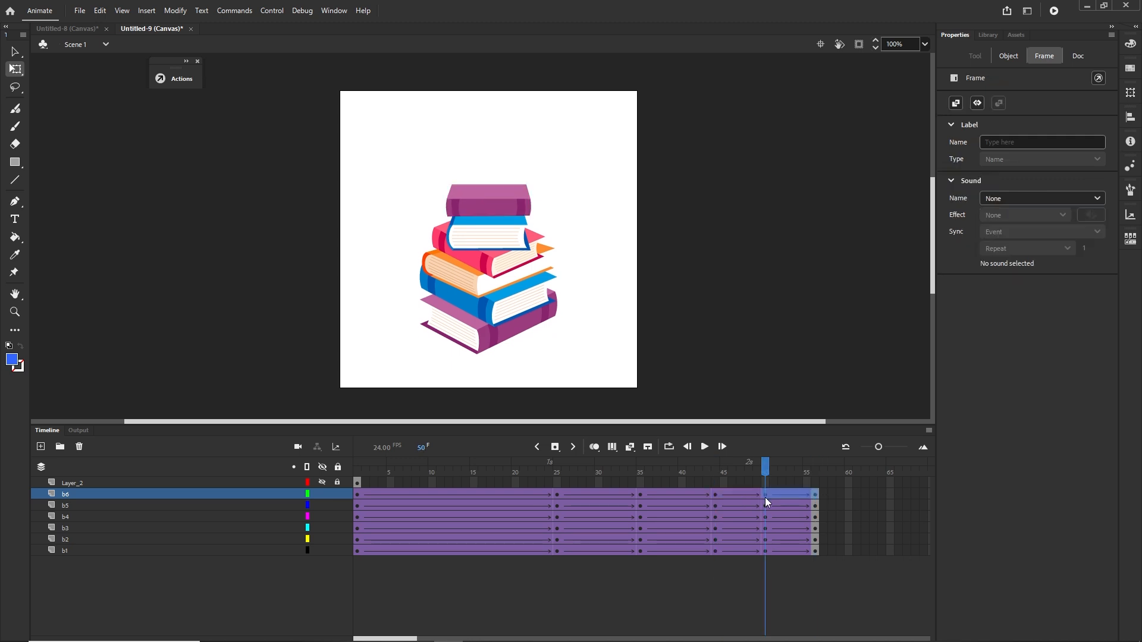
{"action": "left_click", "coordinate": [833, 593]}
- Move the frame 56 keyframes of layers b1 to b6 to frame 55
{"action": "left_click", "coordinate": [815, 495]}
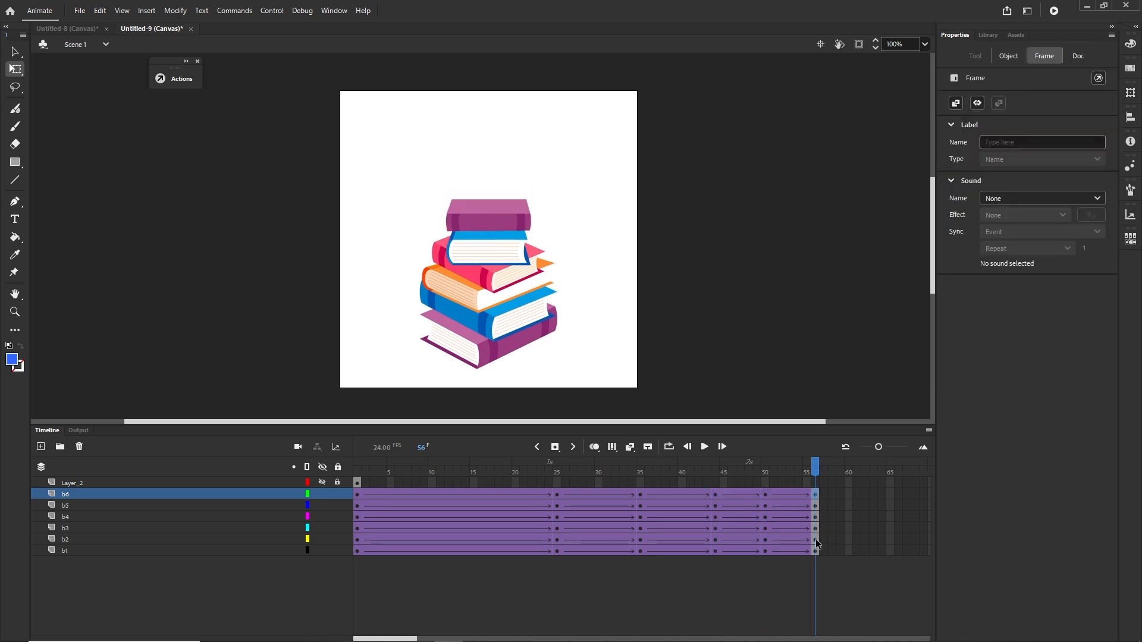
{"action": "left_click", "coordinate": [815, 551], "text": "shift"}
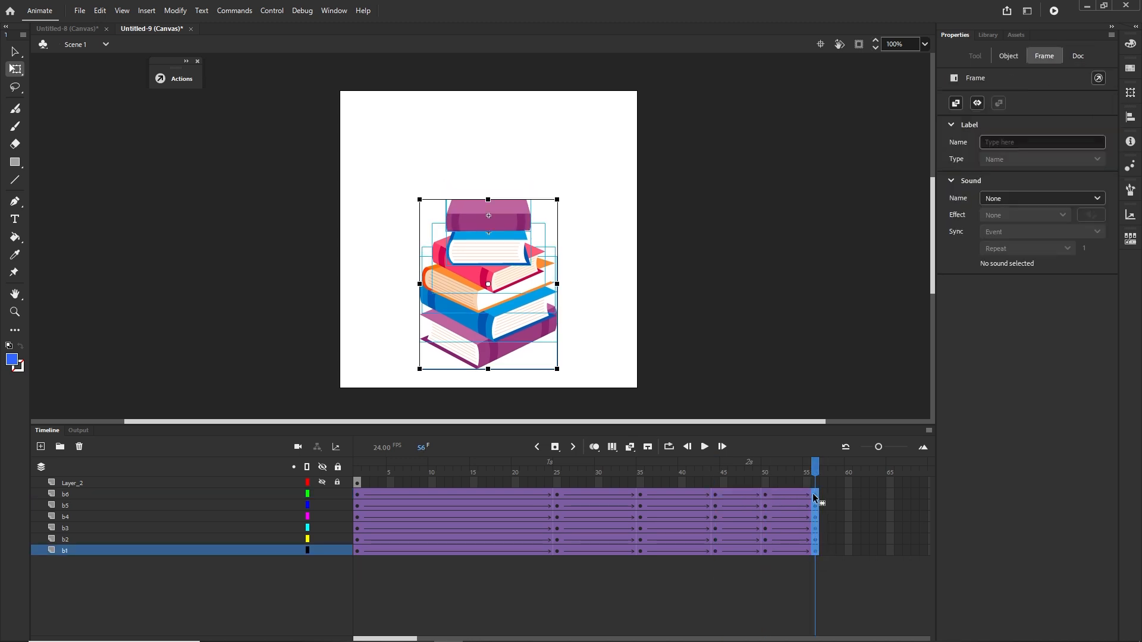
{"action": "left_click_drag", "start_coordinate": [812, 493], "coordinate": [806, 494]}
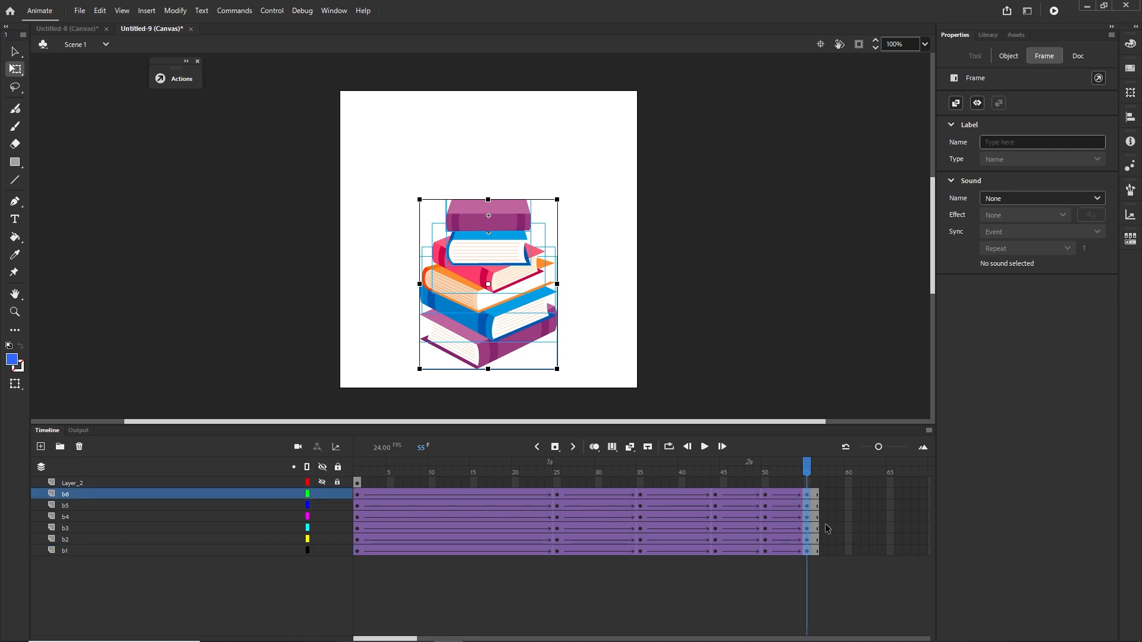
- Compare the frame spans between the b6 layer's keyframes at frames 35, 44 and 50
{"action": "left_click", "coordinate": [765, 496]}
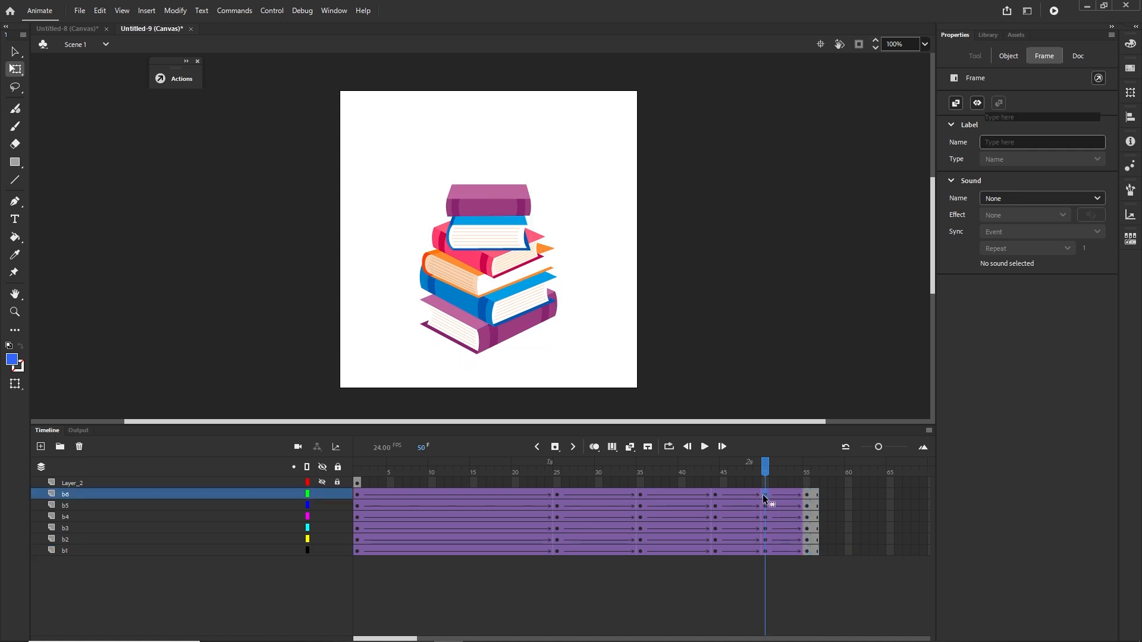
{"action": "left_click_drag", "start_coordinate": [765, 498], "coordinate": [713, 494]}
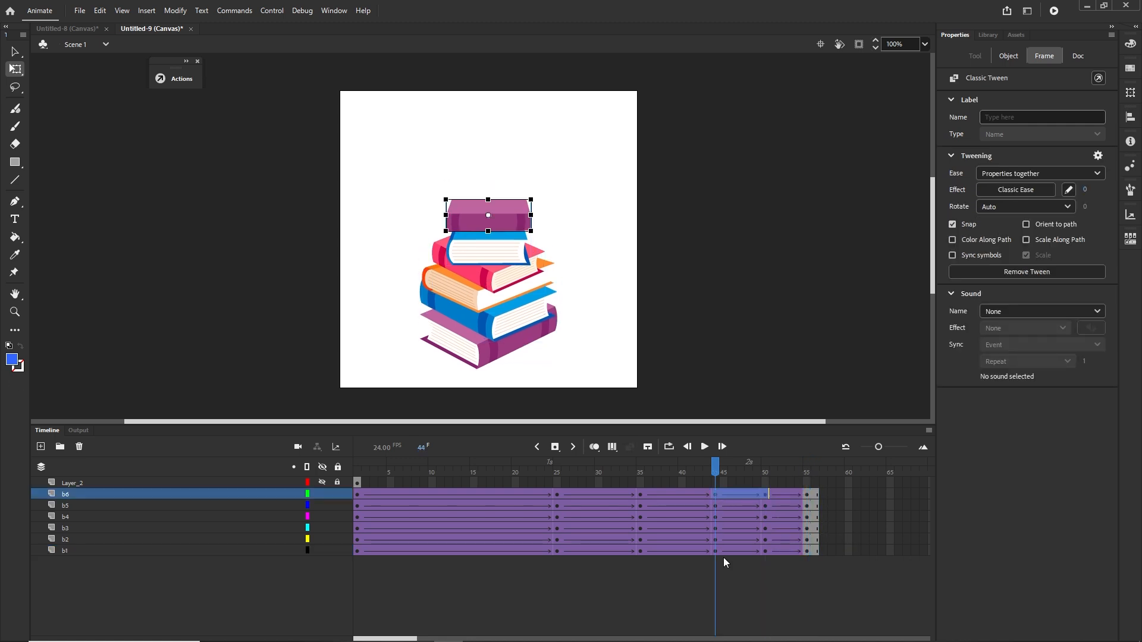
{"action": "left_click", "coordinate": [715, 527]}
{"action": "left_click", "coordinate": [715, 495]}
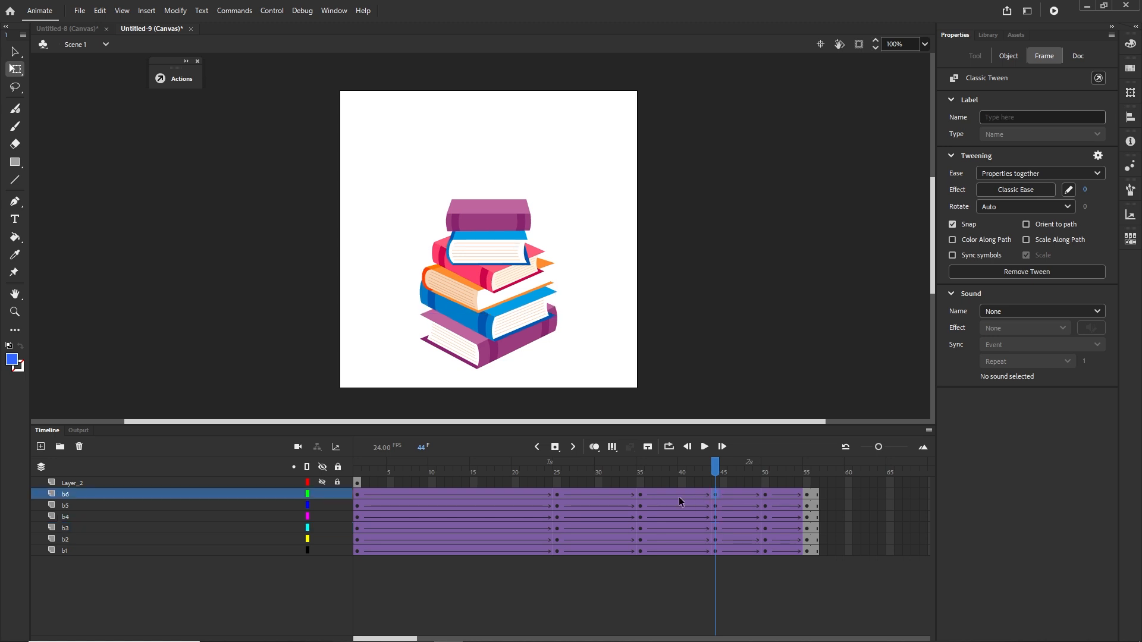
{"action": "left_click", "coordinate": [640, 494], "text": "shift"}
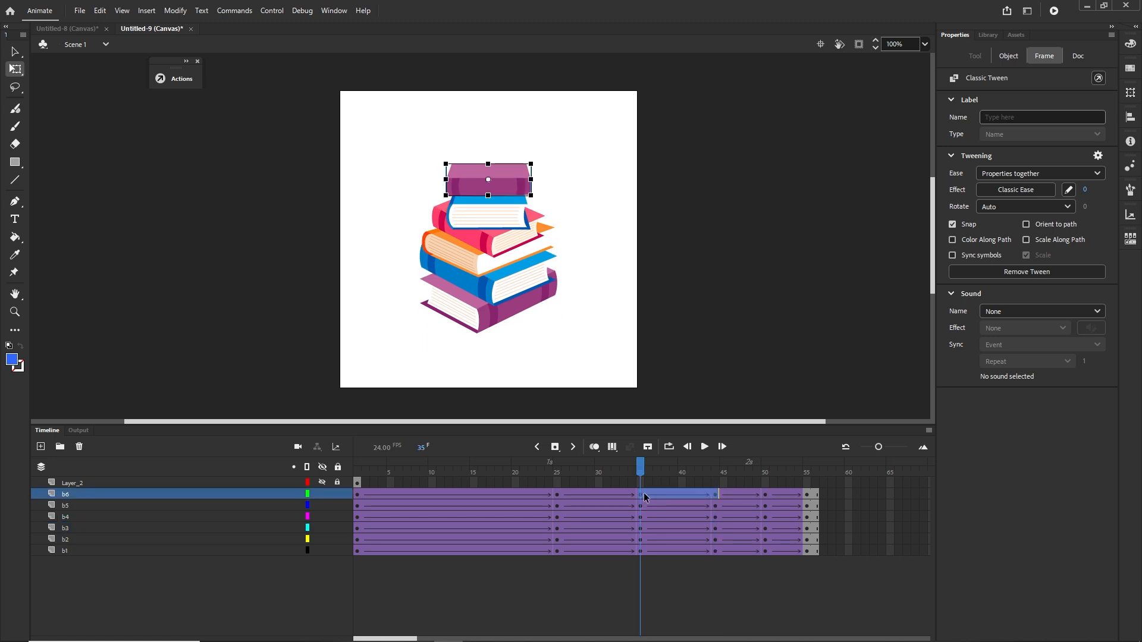
{"action": "left_click", "coordinate": [749, 564]}
- Test the book animation in the browser, and return to the timeline in Adobe Animate
{"action": "left_click_drag", "start_coordinate": [641, 474], "coordinate": [431, 495]}
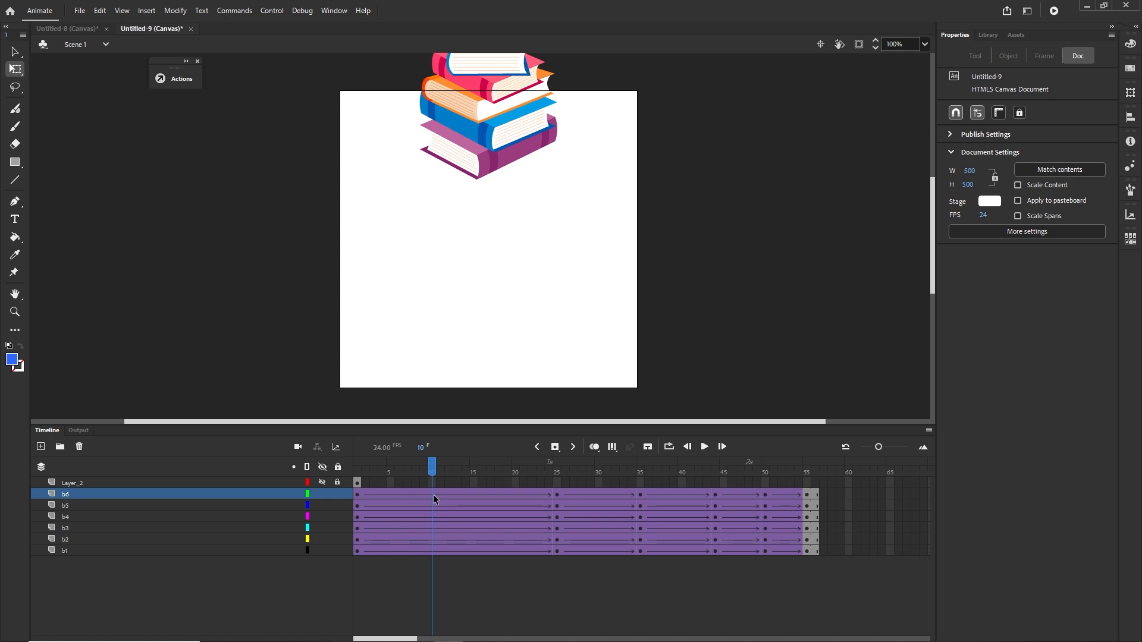
{"action": "key", "text": "ctrl+Return"}
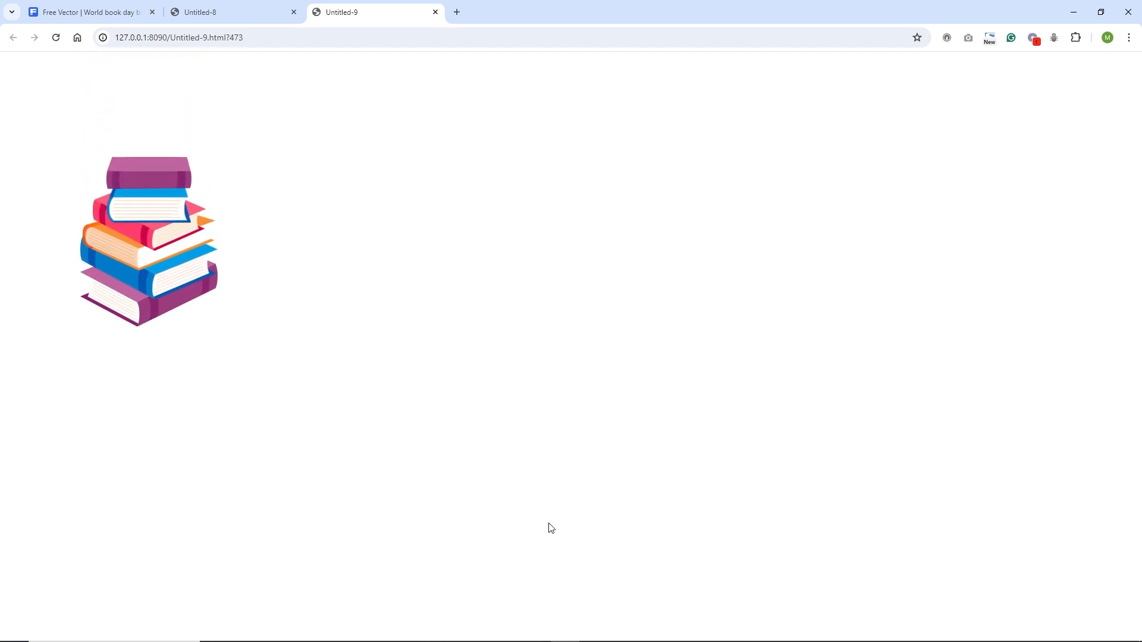
{"action": "mouse_move", "coordinate": [598, 604]}
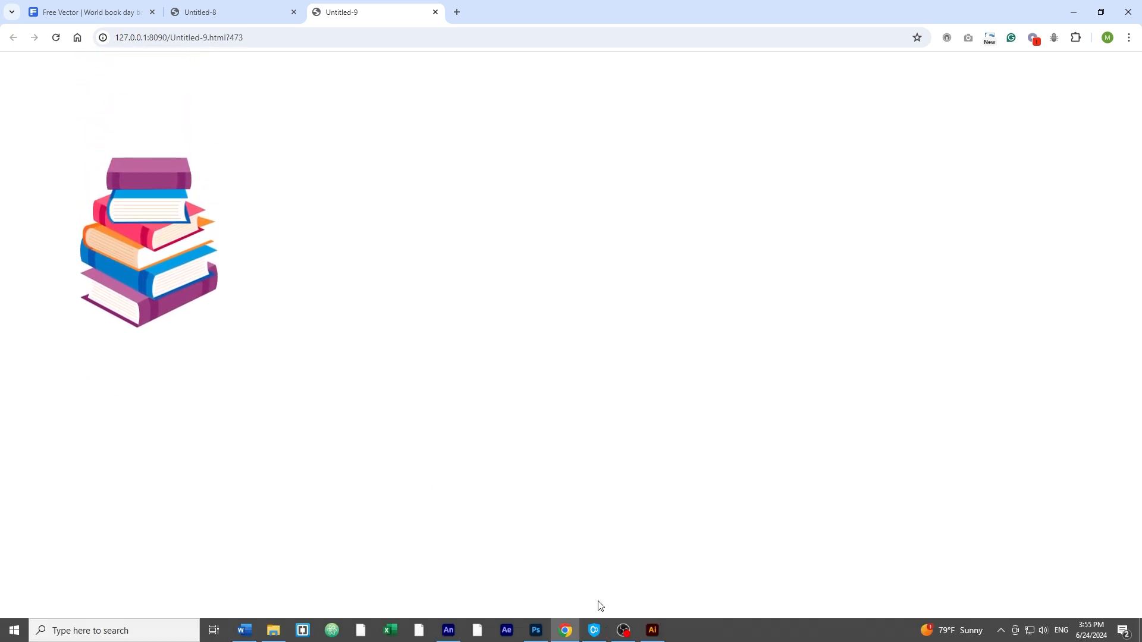
{"action": "left_click", "coordinate": [449, 630]}
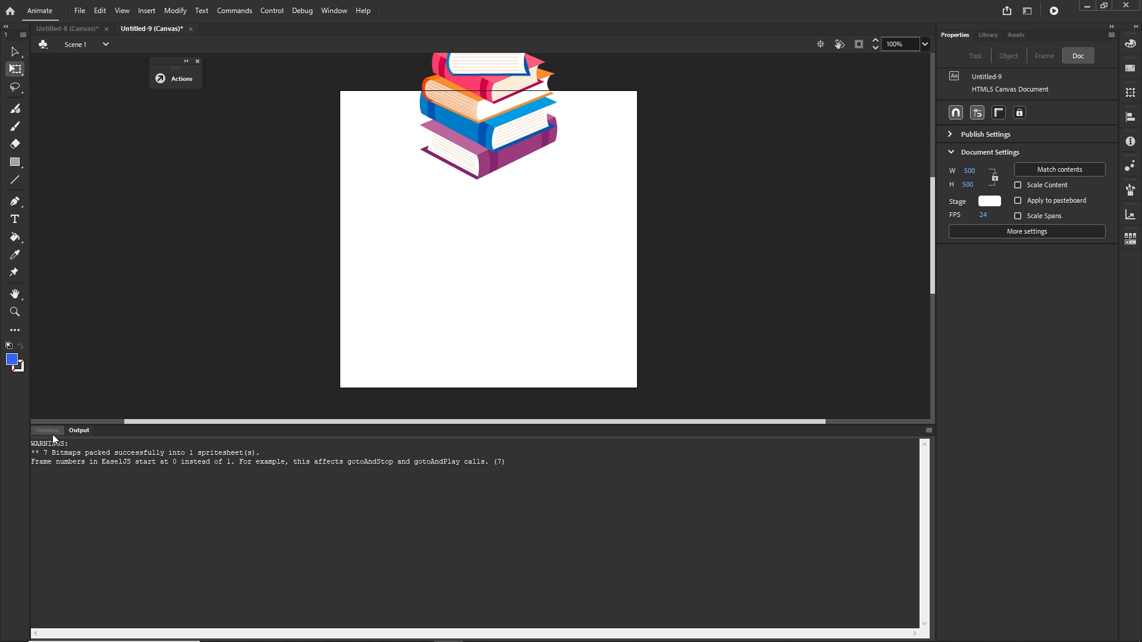
{"action": "left_click", "coordinate": [48, 430]}
- Apply the Quad Ease-In effect to the frame 1 classic tweens of layers b1 to b6 and open its curve for editing
{"action": "left_click_drag", "start_coordinate": [430, 470], "coordinate": [360, 546]}
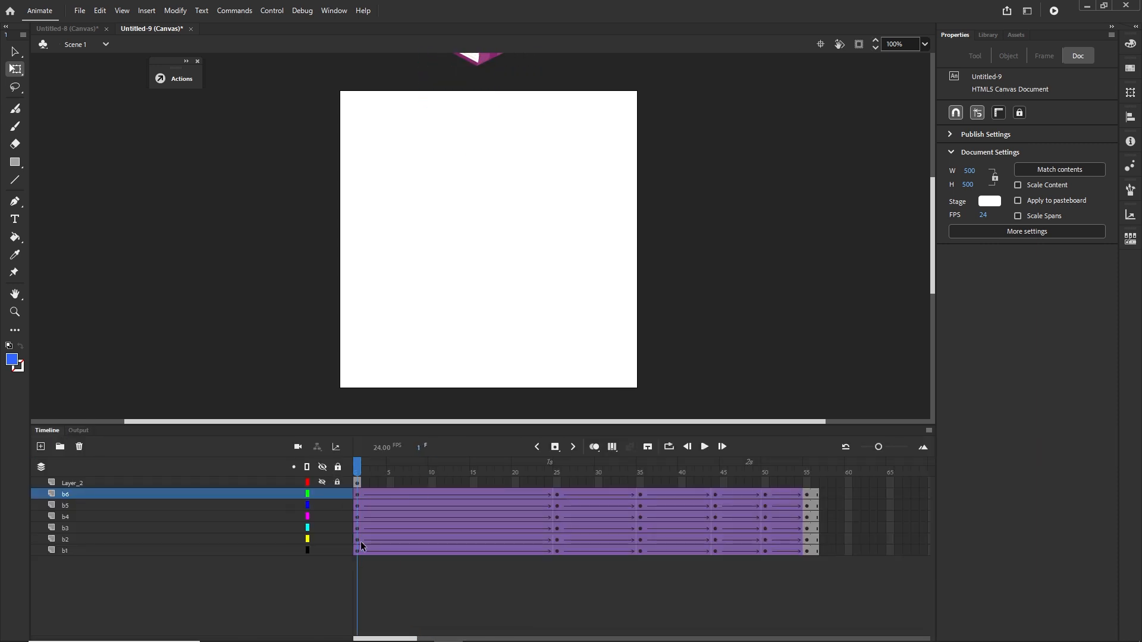
{"action": "left_click", "coordinate": [356, 551]}
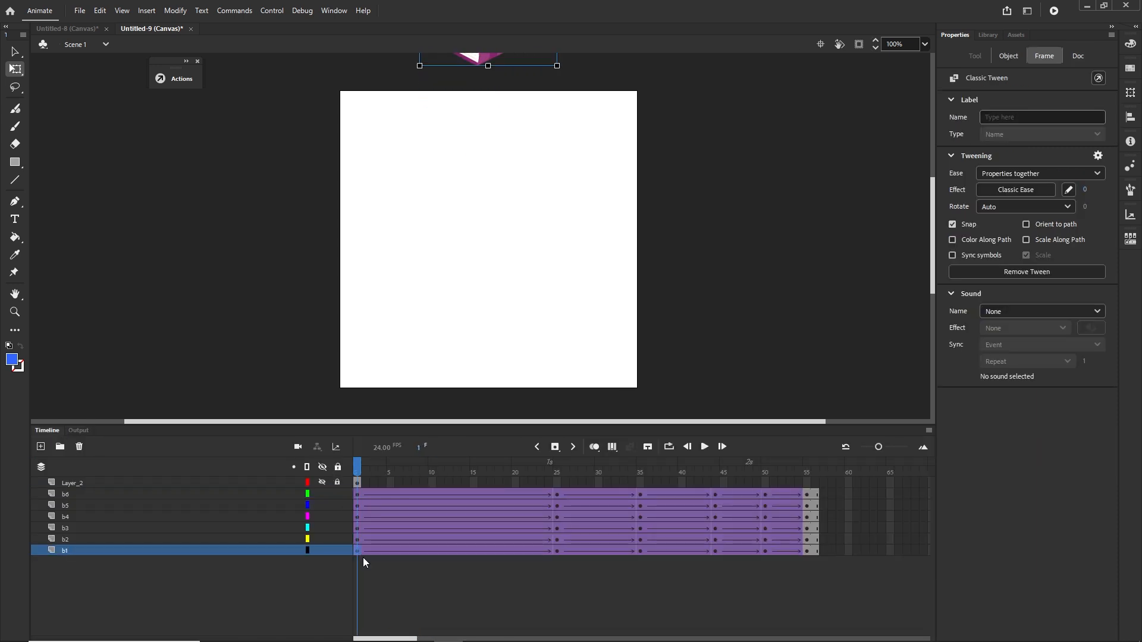
{"action": "left_click", "coordinate": [358, 496], "text": "shift"}
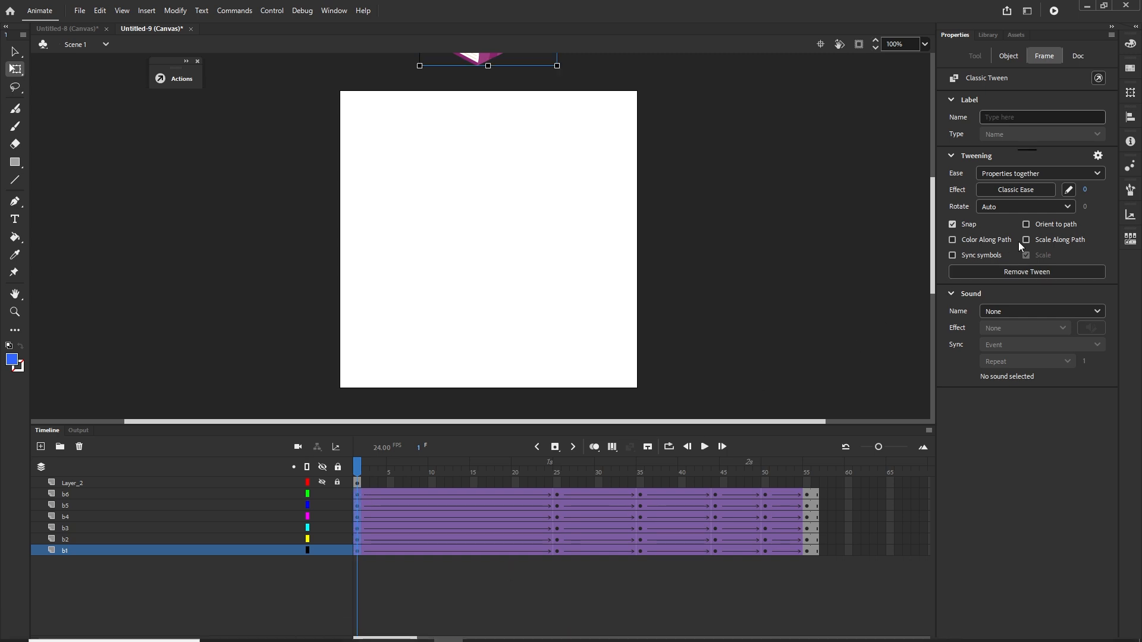
{"action": "left_click", "coordinate": [1016, 190]}
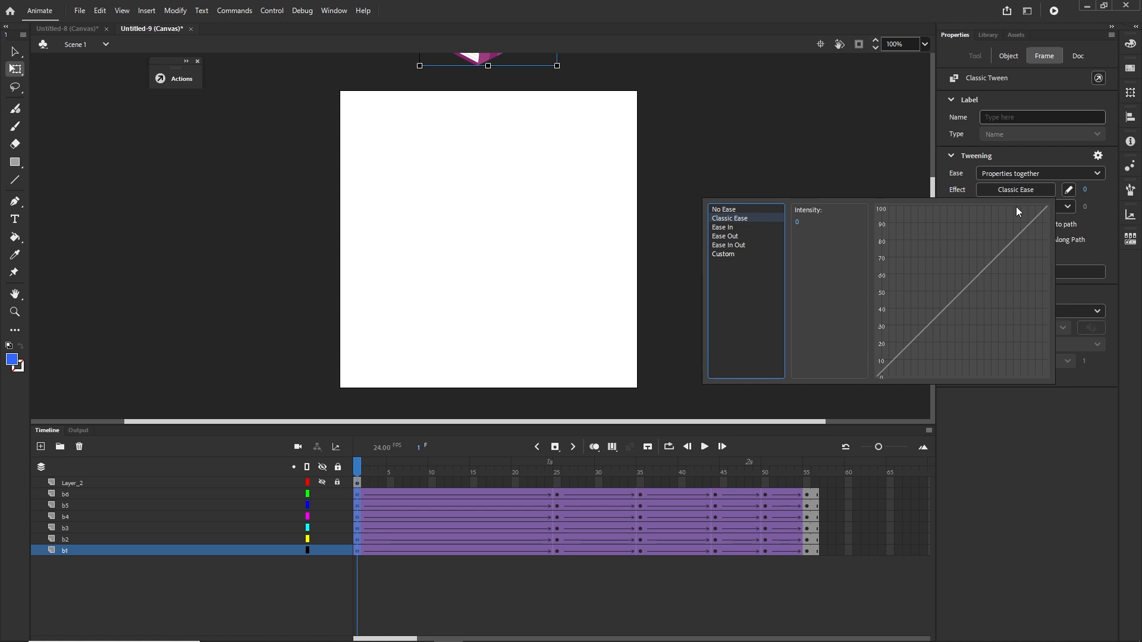
{"action": "left_click", "coordinate": [730, 236]}
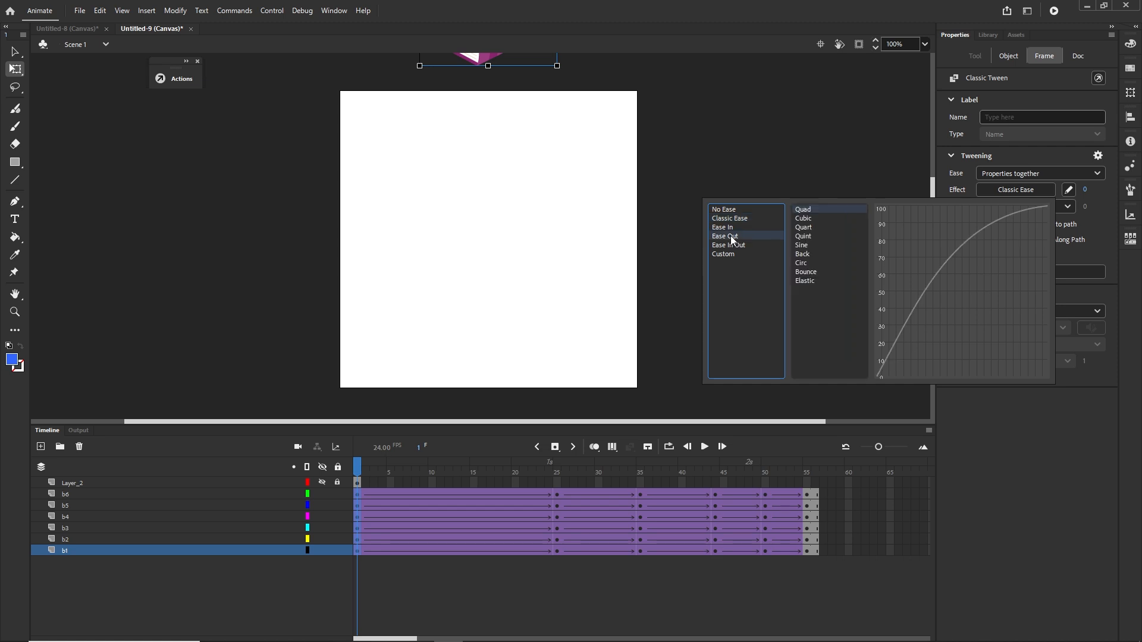
{"action": "left_click", "coordinate": [724, 226]}
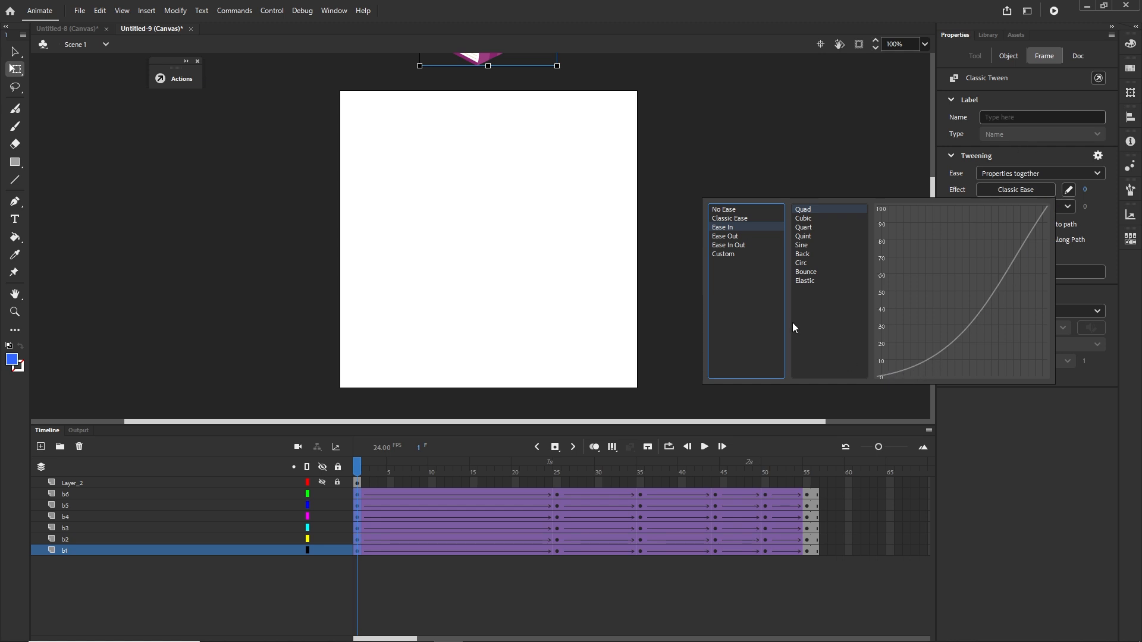
{"action": "left_click", "coordinate": [726, 227]}
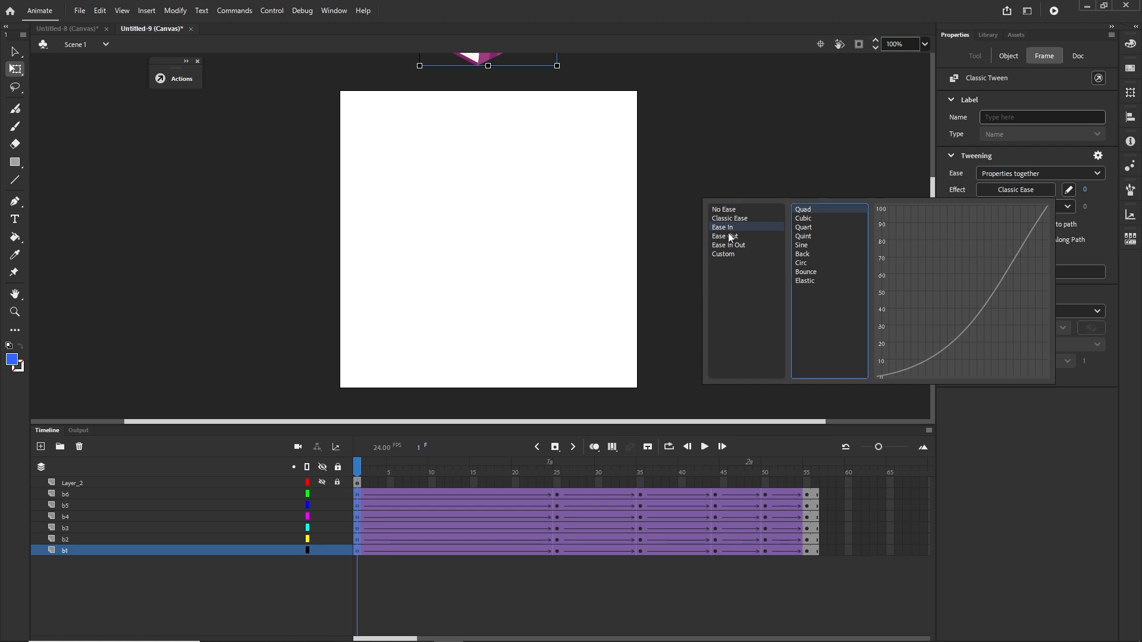
{"action": "left_click", "coordinate": [807, 219]}
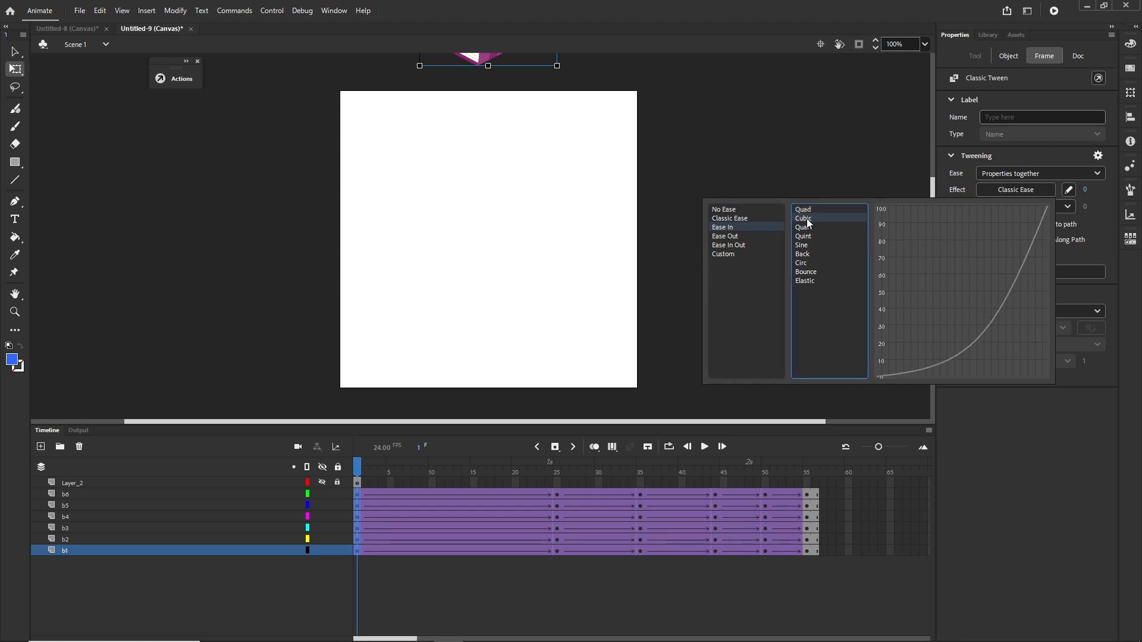
{"action": "left_click", "coordinate": [807, 211]}
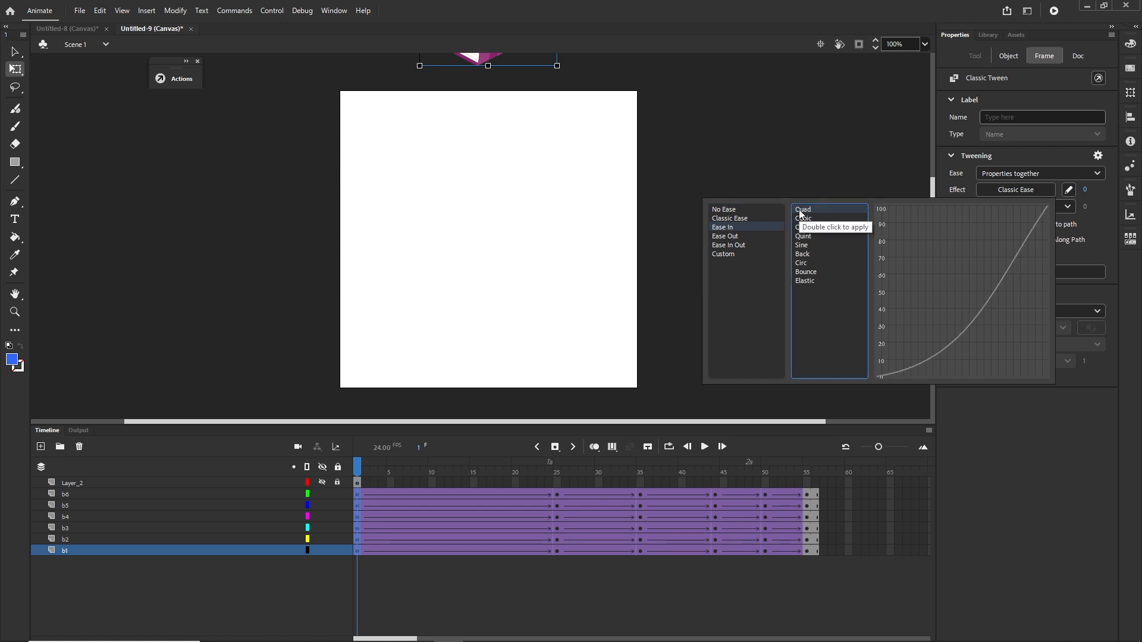
{"action": "double_click", "coordinate": [802, 211]}
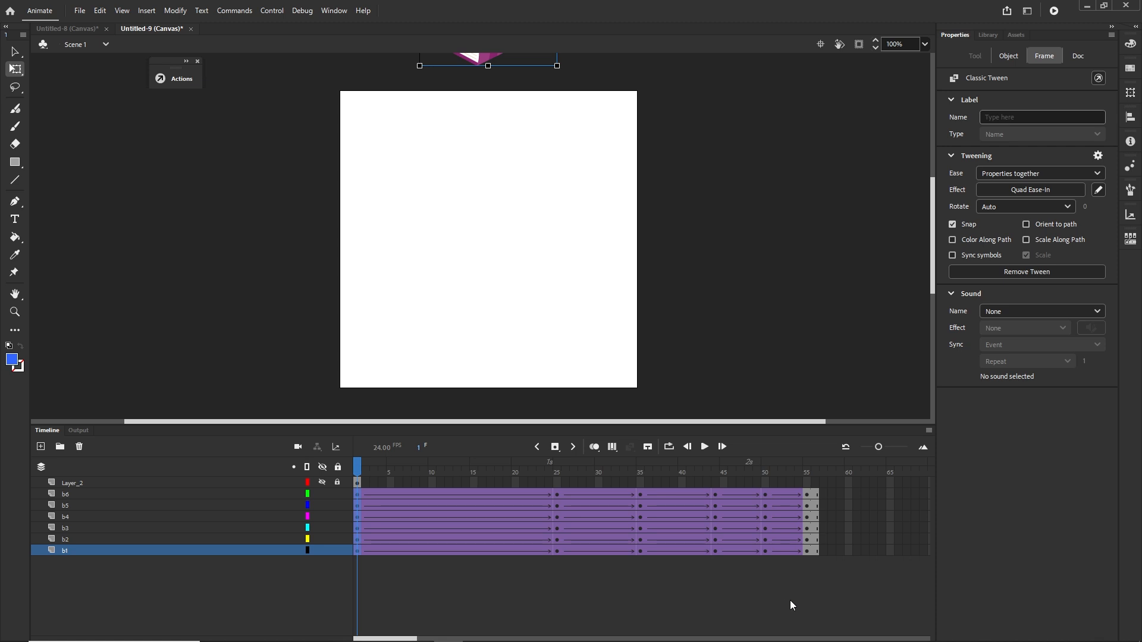
{"action": "left_click", "coordinate": [1097, 190]}
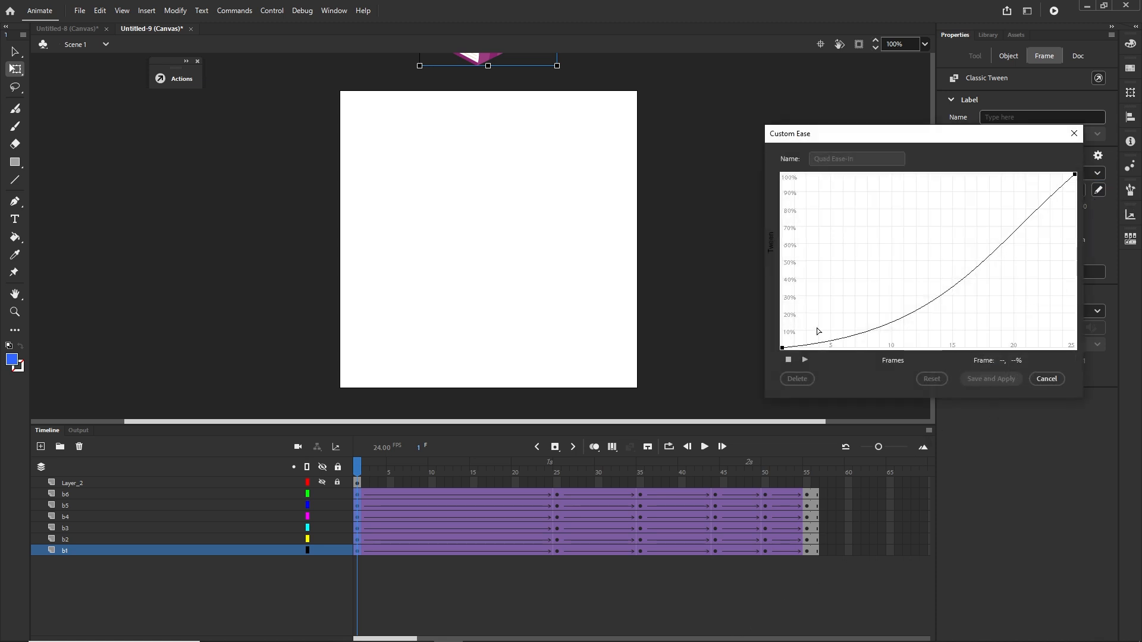
- Try flattening the custom ease curve into a nearly straight line with its start and end handles
{"action": "left_click", "coordinate": [782, 348]}
{"action": "left_click_drag", "start_coordinate": [944, 333], "coordinate": [896, 291]}
{"action": "left_click", "coordinate": [1075, 175]}
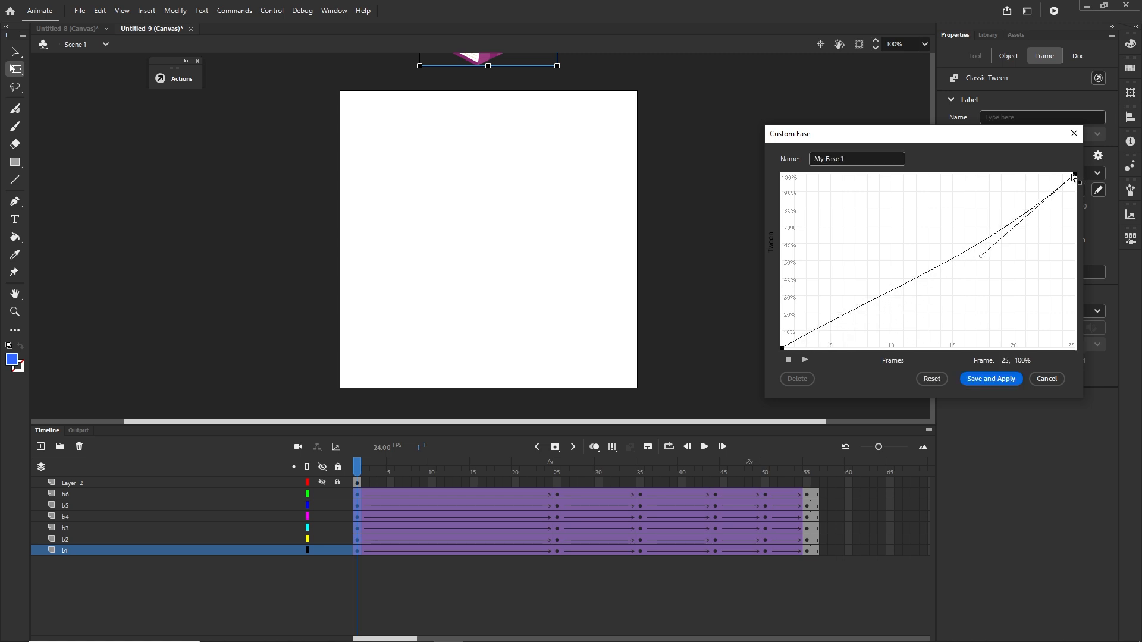
{"action": "left_click_drag", "start_coordinate": [981, 255], "coordinate": [973, 247]}
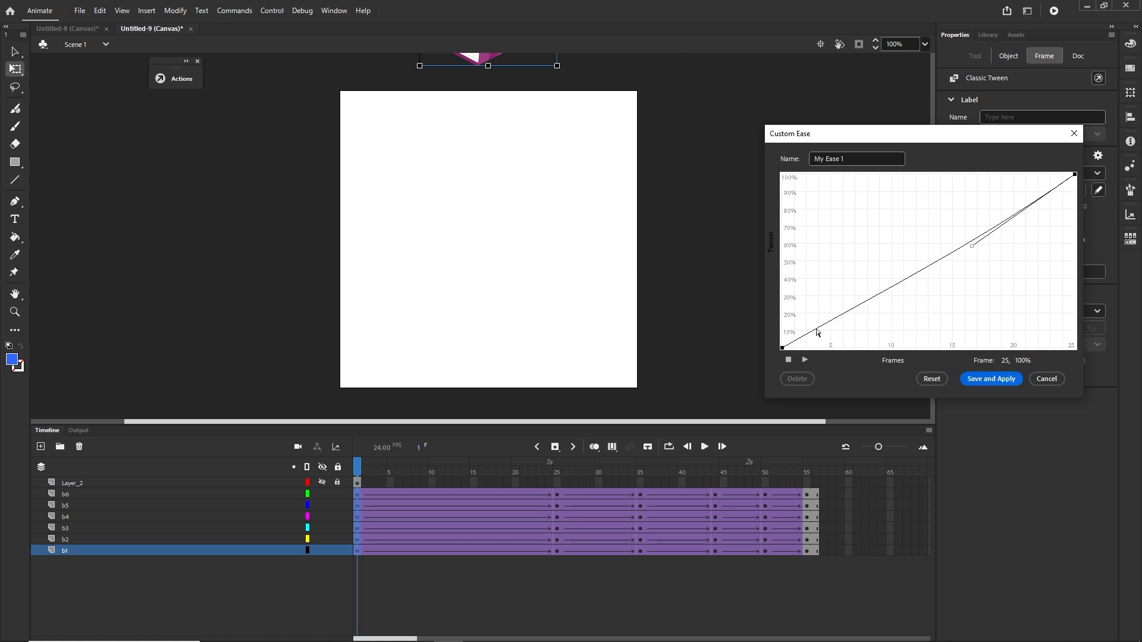
- Reshape the ease curve to start nearly flat and end steeply, and save and apply it as My Ease 1
{"action": "left_click", "coordinate": [782, 348]}
{"action": "left_click_drag", "start_coordinate": [889, 292], "coordinate": [954, 346]}
{"action": "left_click", "coordinate": [1074, 175]}
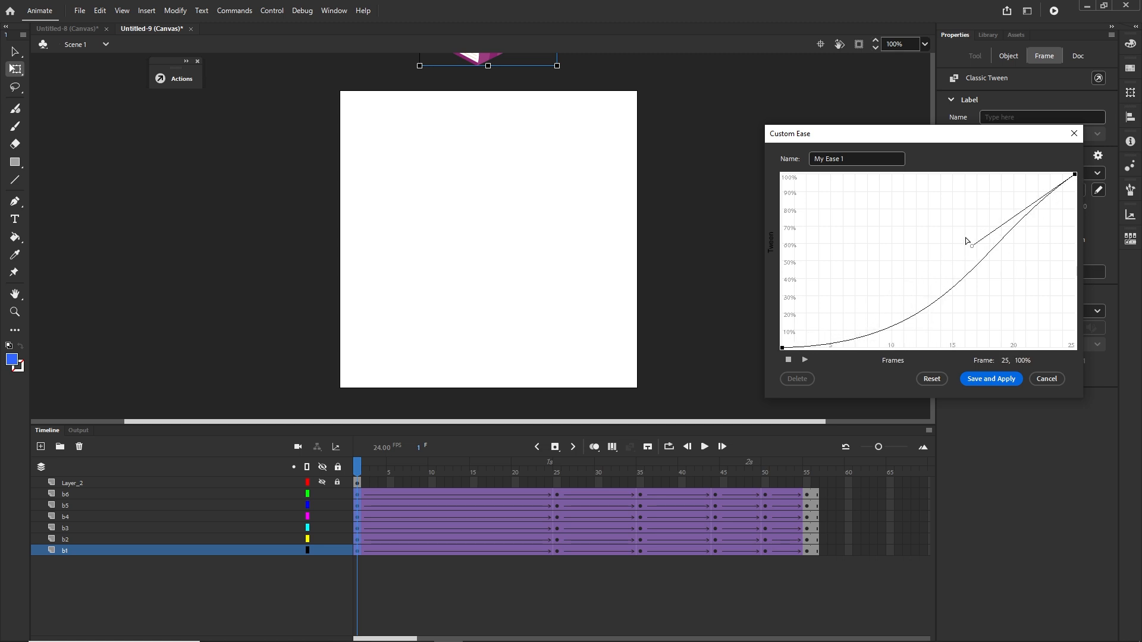
{"action": "left_click_drag", "start_coordinate": [972, 248], "coordinate": [1038, 271]}
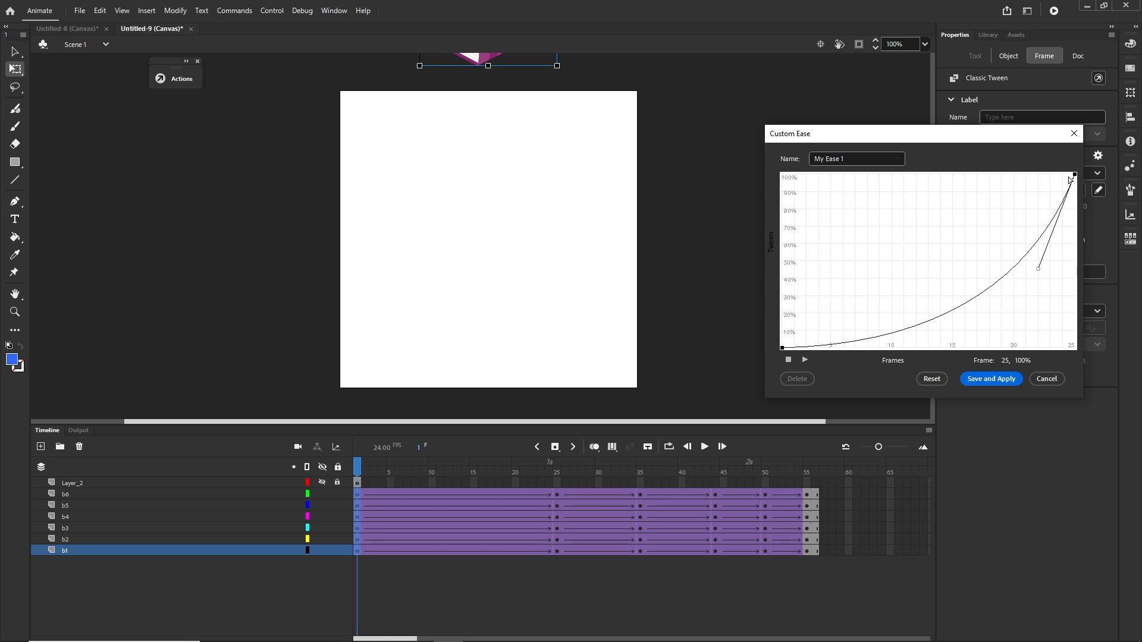
{"action": "left_click", "coordinate": [1001, 380]}
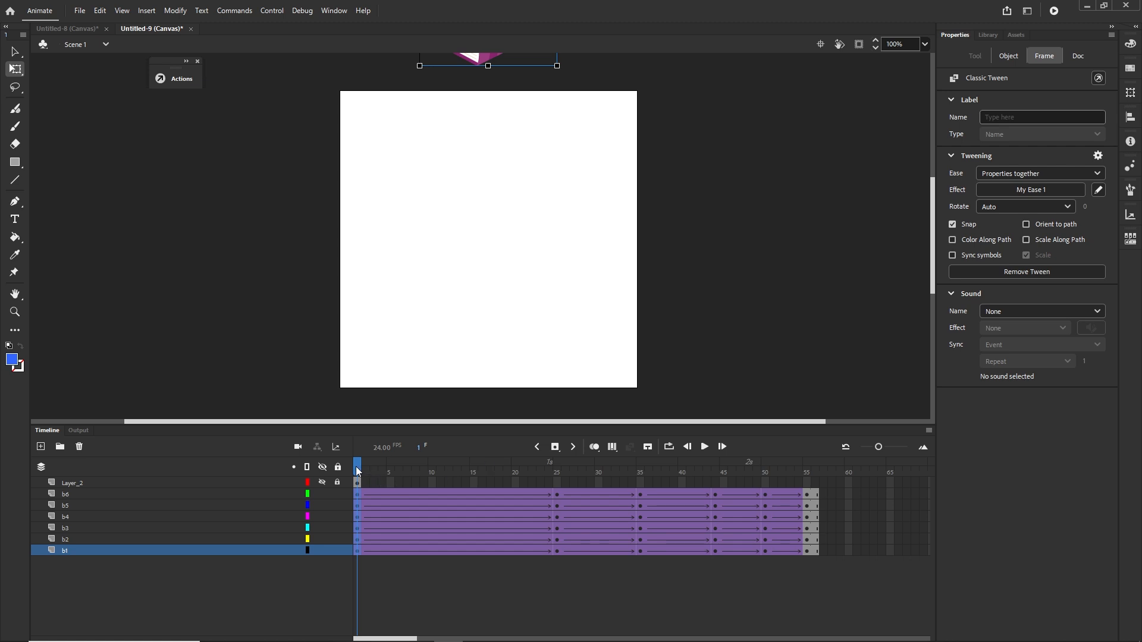
- Apply the Quad Ease-Out effect to the frame 25 classic tweens of layers b1 to b6
{"action": "left_click_drag", "start_coordinate": [357, 472], "coordinate": [555, 491]}
{"action": "left_click", "coordinate": [557, 551]}
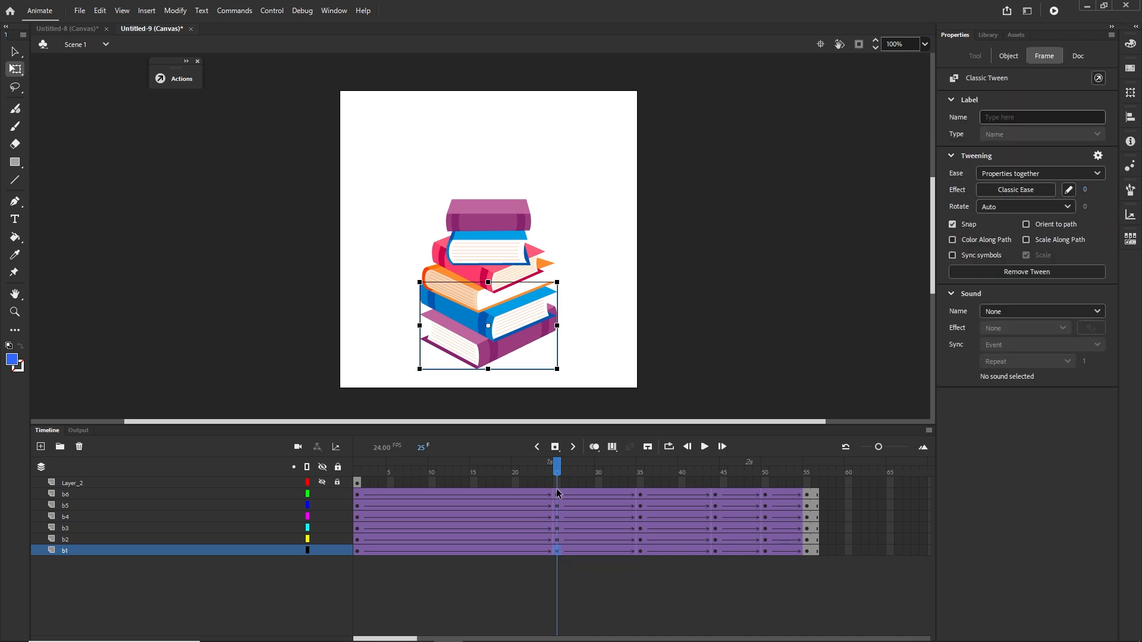
{"action": "left_click", "coordinate": [557, 495], "text": "shift"}
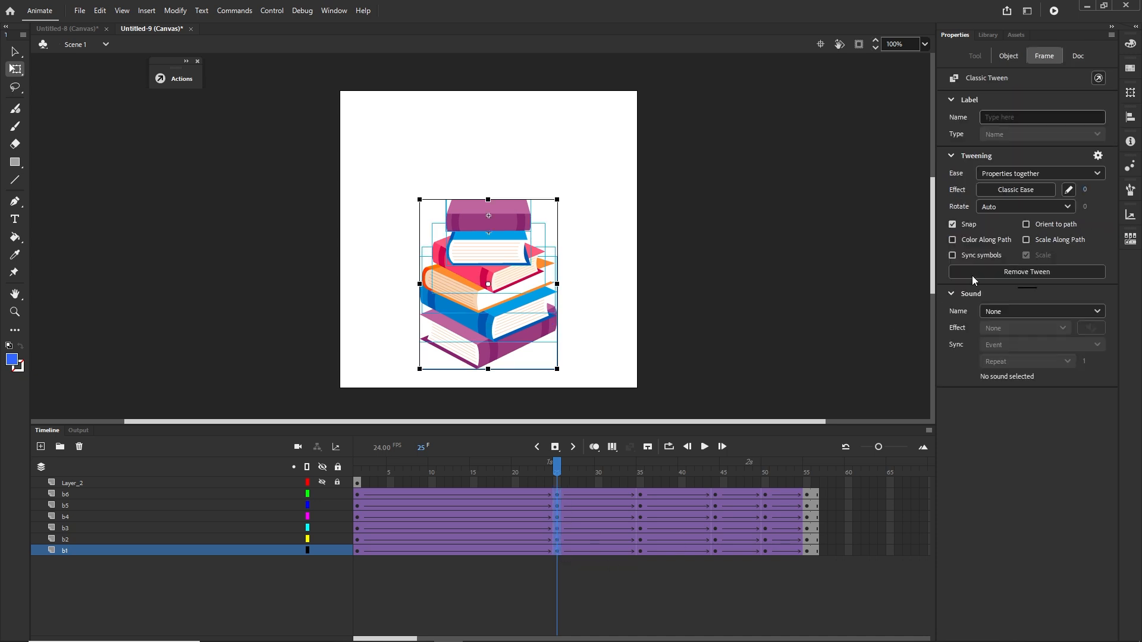
{"action": "left_click", "coordinate": [1019, 189]}
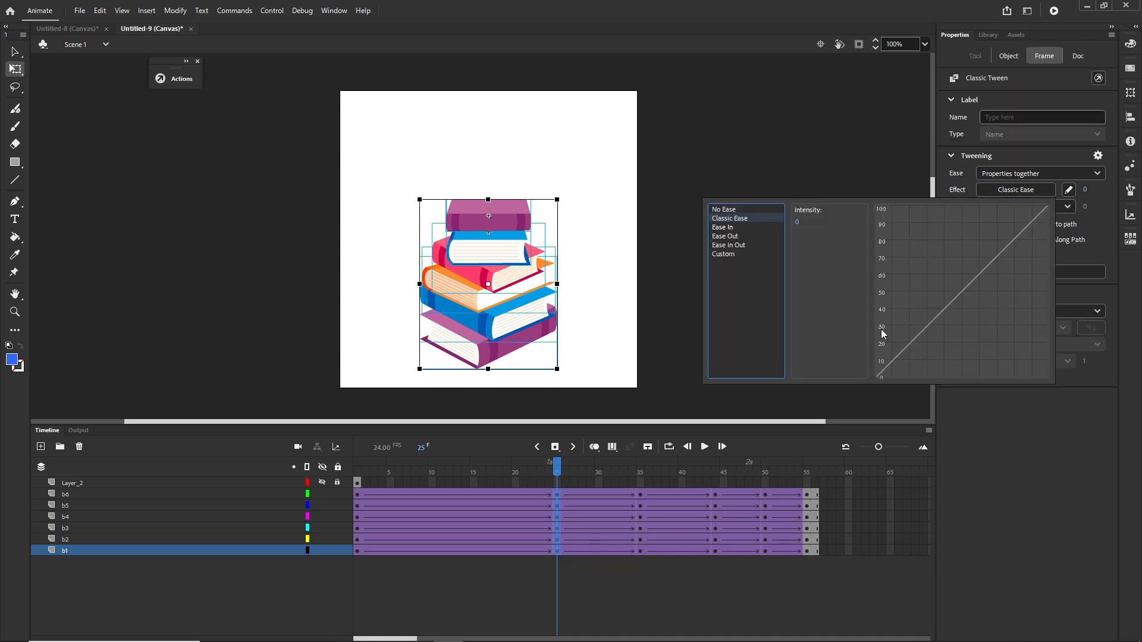
{"action": "left_click", "coordinate": [726, 236]}
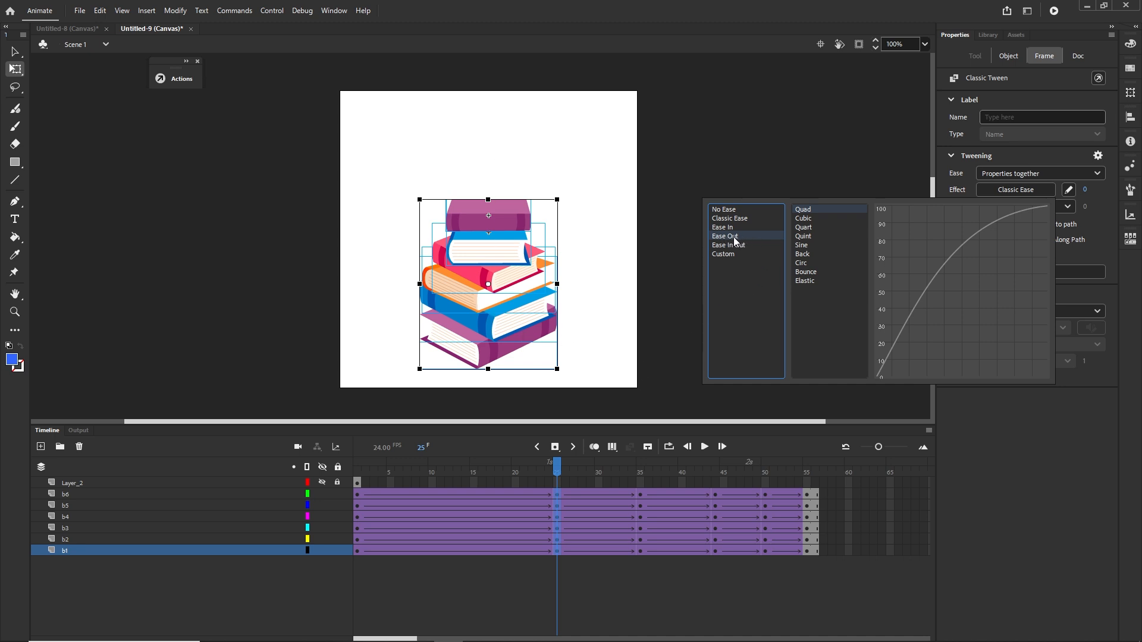
{"action": "double_click", "coordinate": [804, 210]}
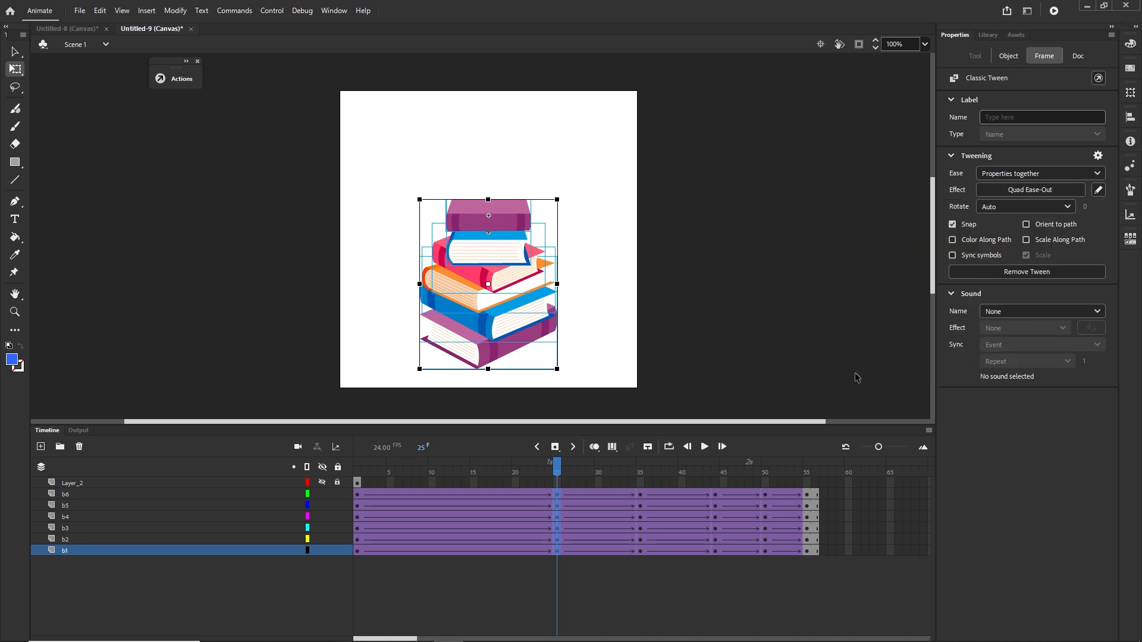
- Steepen the start of the Quad Ease-Out curve, keep its end nearly flat, and save and apply it as My Ease 2
{"action": "left_click", "coordinate": [1099, 190]}
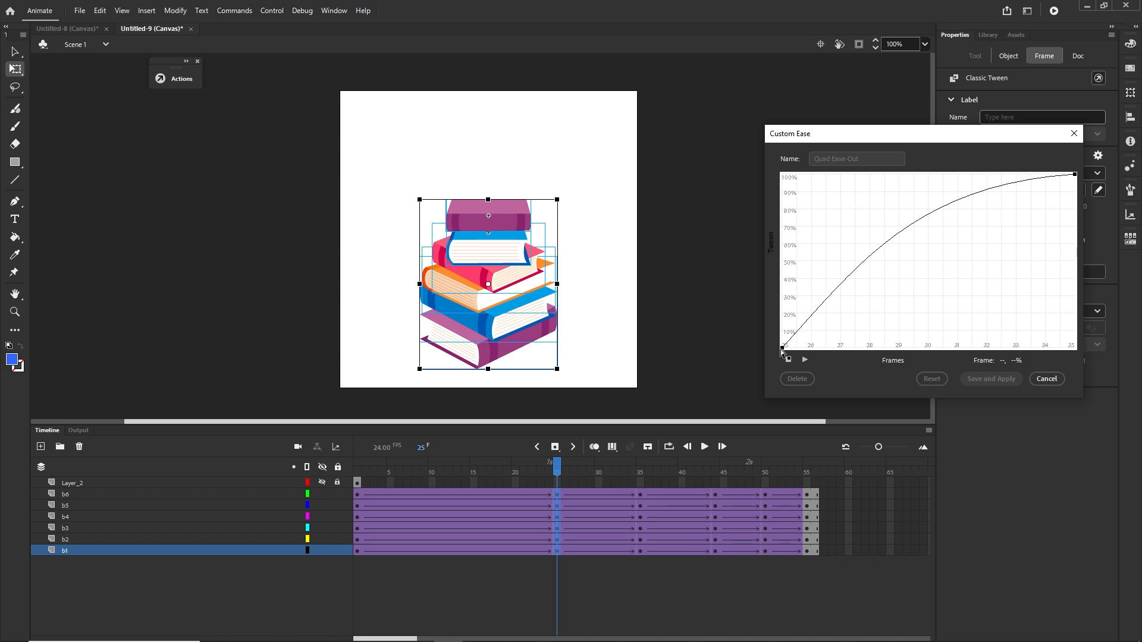
{"action": "mouse_move", "coordinate": [855, 271]}
{"action": "left_mouse_down"}
{"action": "mouse_move", "coordinate": [854, 324]}
{"action": "mouse_move", "coordinate": [848, 252]}
{"action": "left_mouse_up"}
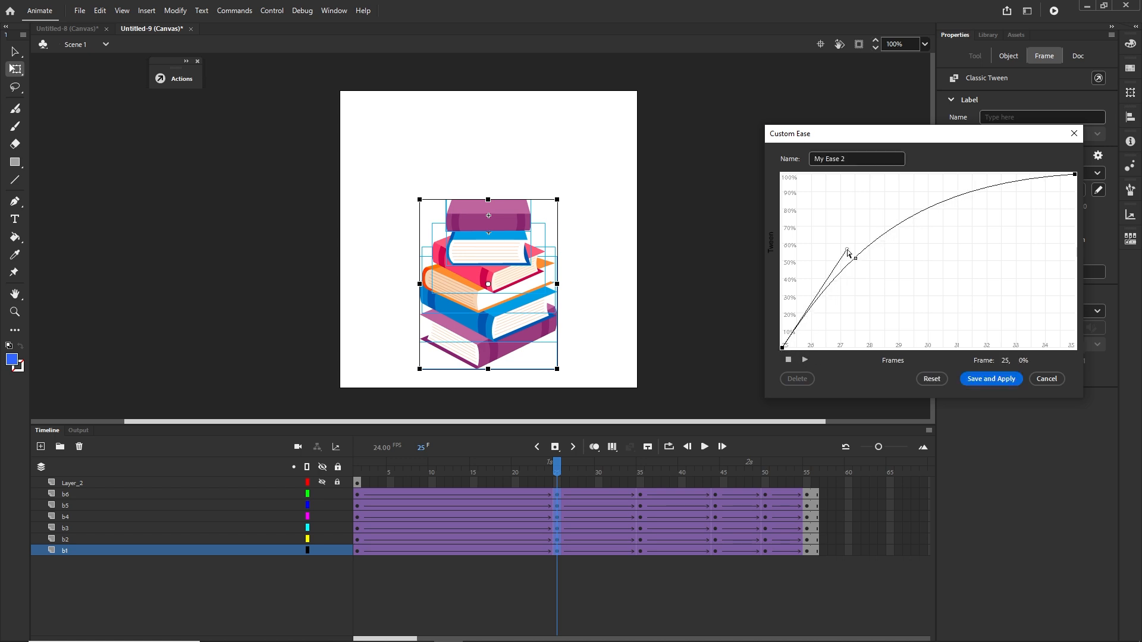
{"action": "left_click", "coordinate": [1075, 175]}
{"action": "left_click_drag", "start_coordinate": [916, 186], "coordinate": [911, 181]}
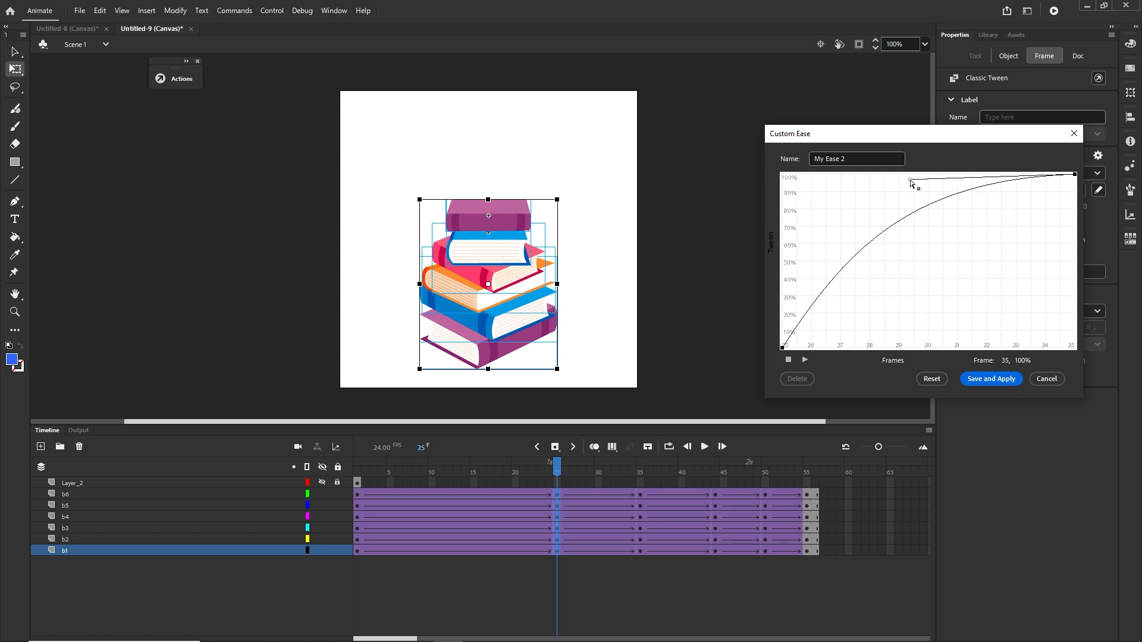
{"action": "left_click", "coordinate": [997, 380]}
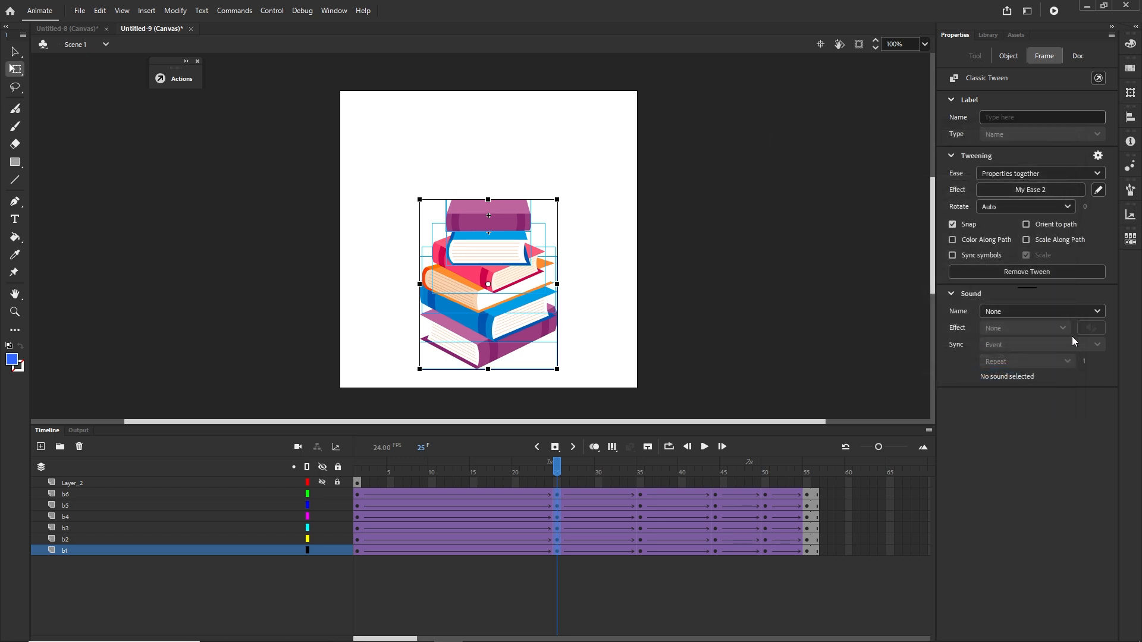
- Compare the saved My Ease 1 and My Ease 2 curves with the preset ease curves for the frame 25 tweens
{"action": "left_click", "coordinate": [1027, 191]}
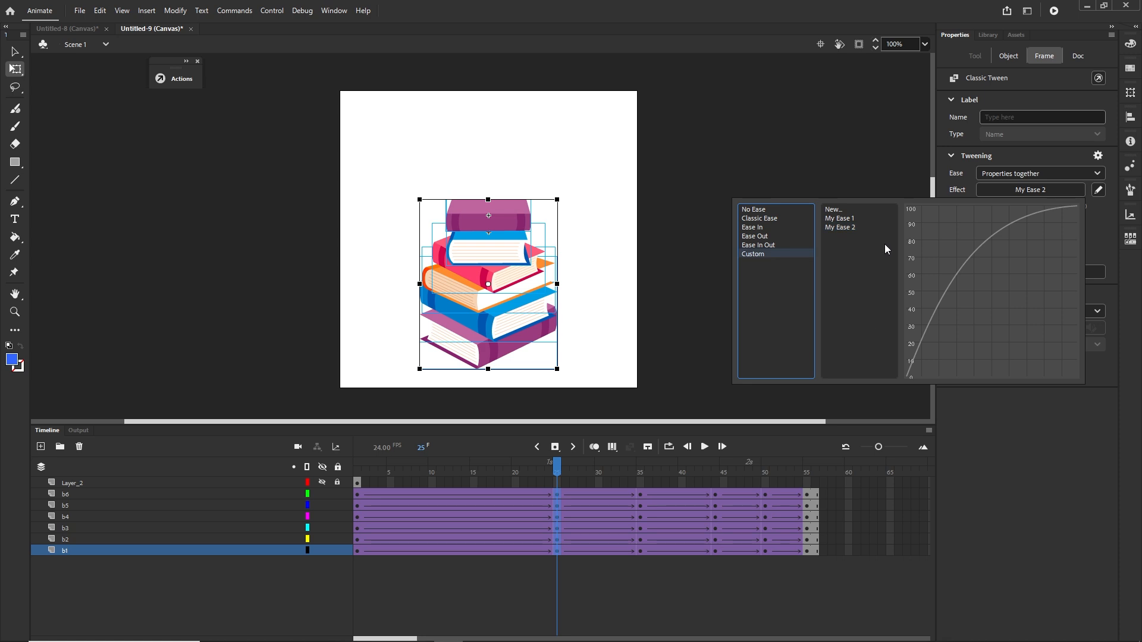
{"action": "left_click", "coordinate": [845, 218]}
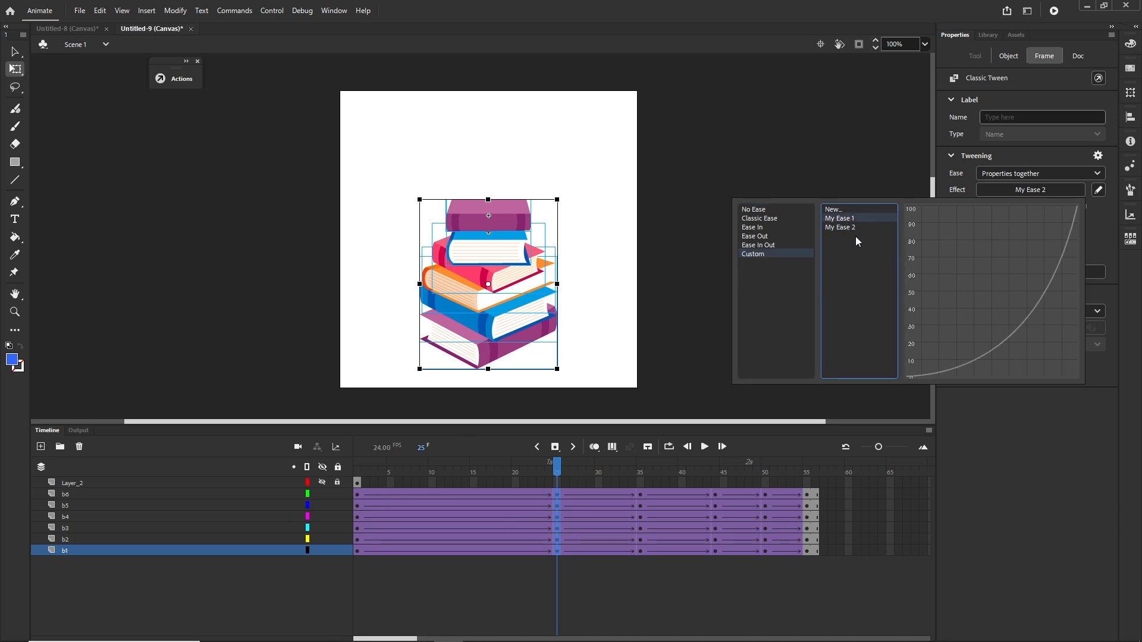
{"action": "left_click", "coordinate": [844, 227]}
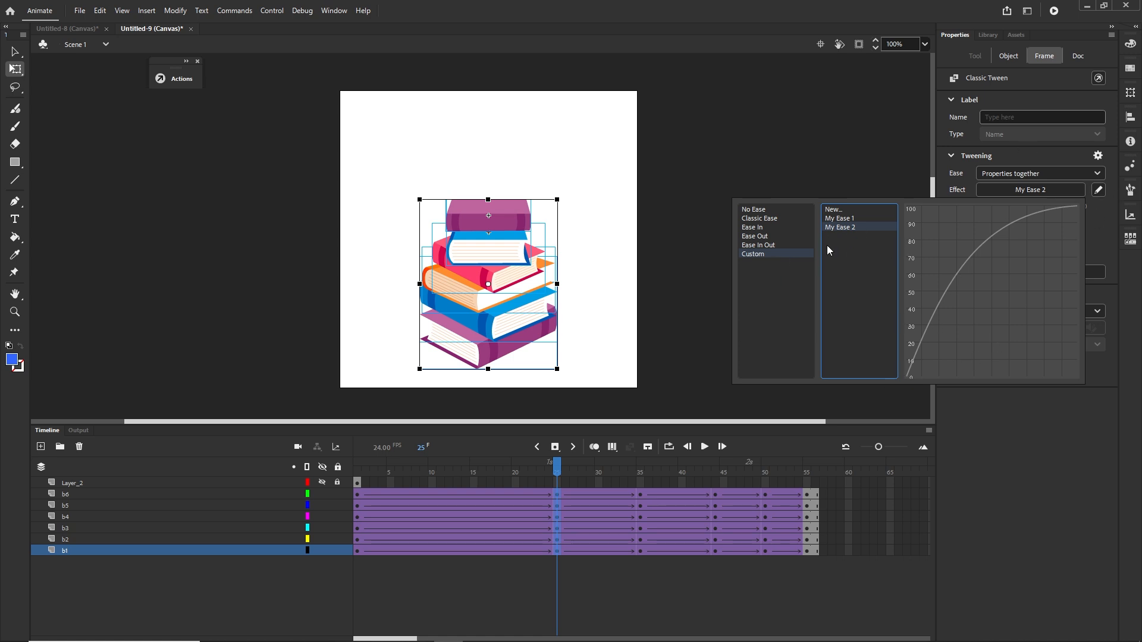
{"action": "left_click", "coordinate": [757, 236]}
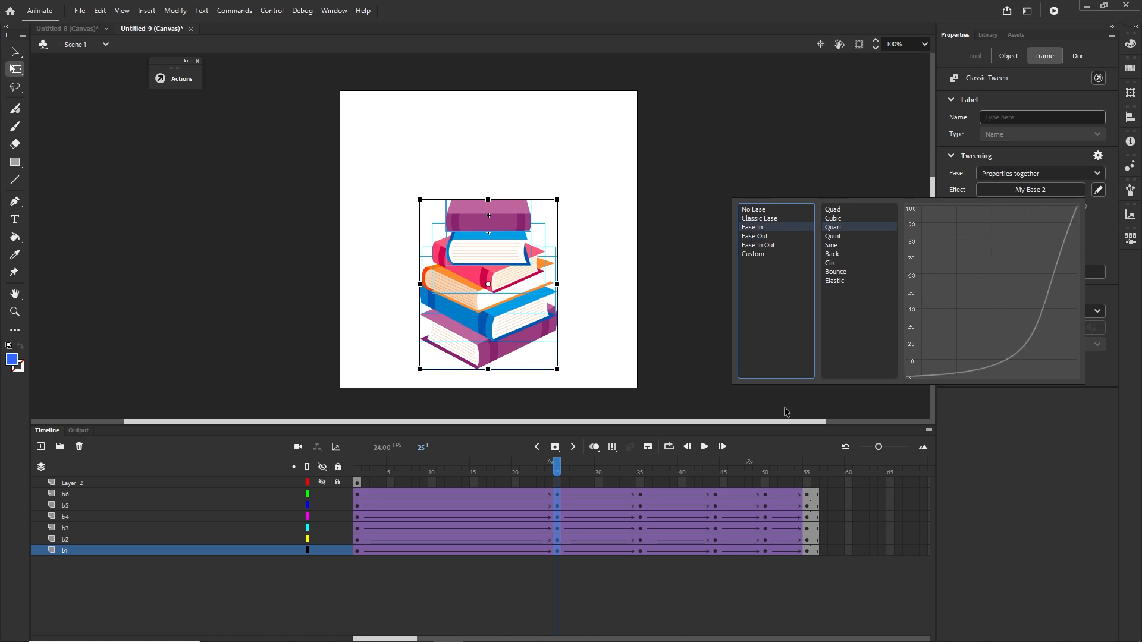
{"action": "left_click", "coordinate": [696, 373]}
- Inspect the My Ease 1 curve applied to the frame 1 tweens of layers b1 to b6, leaving it unedited
{"action": "left_click_drag", "start_coordinate": [559, 466], "coordinate": [344, 472]}
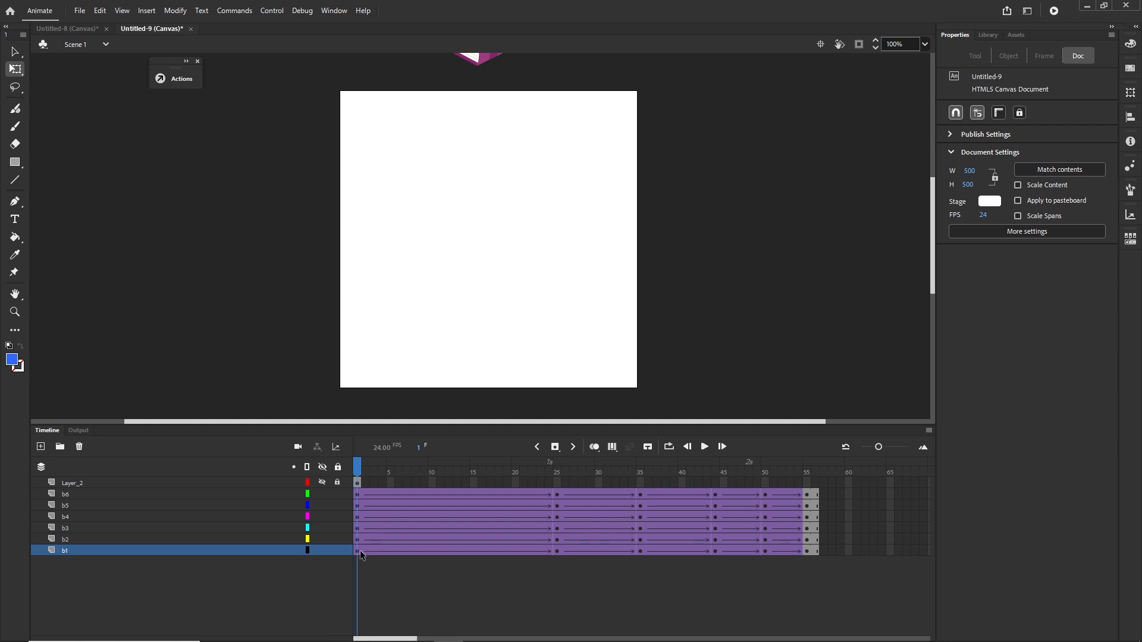
{"action": "left_click_drag", "start_coordinate": [359, 551], "coordinate": [357, 494]}
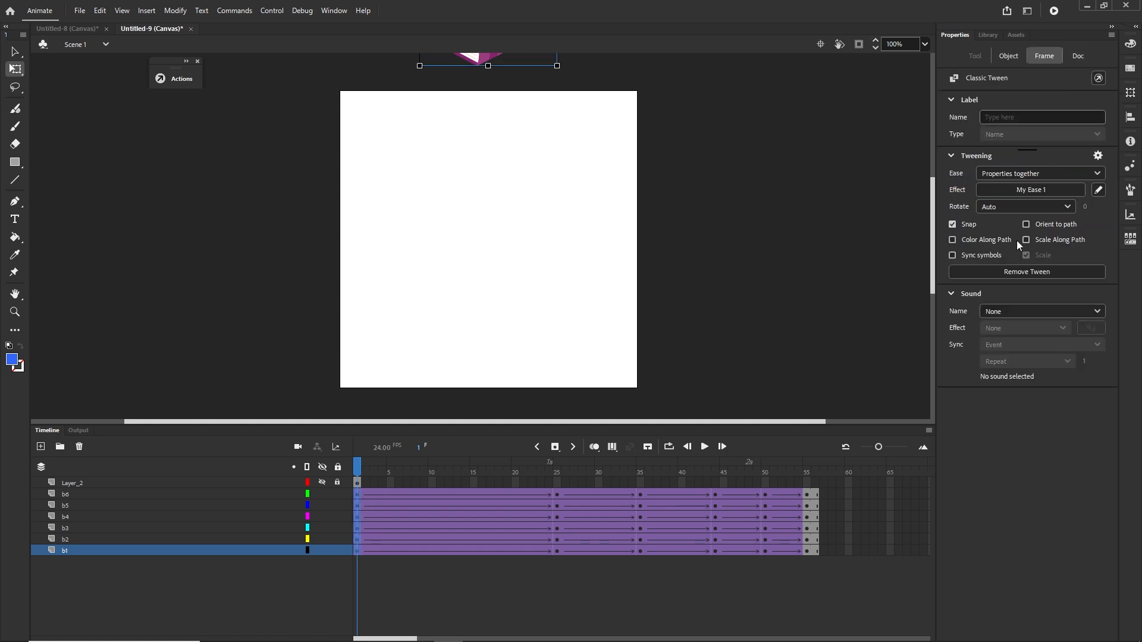
{"action": "left_click", "coordinate": [1098, 190]}
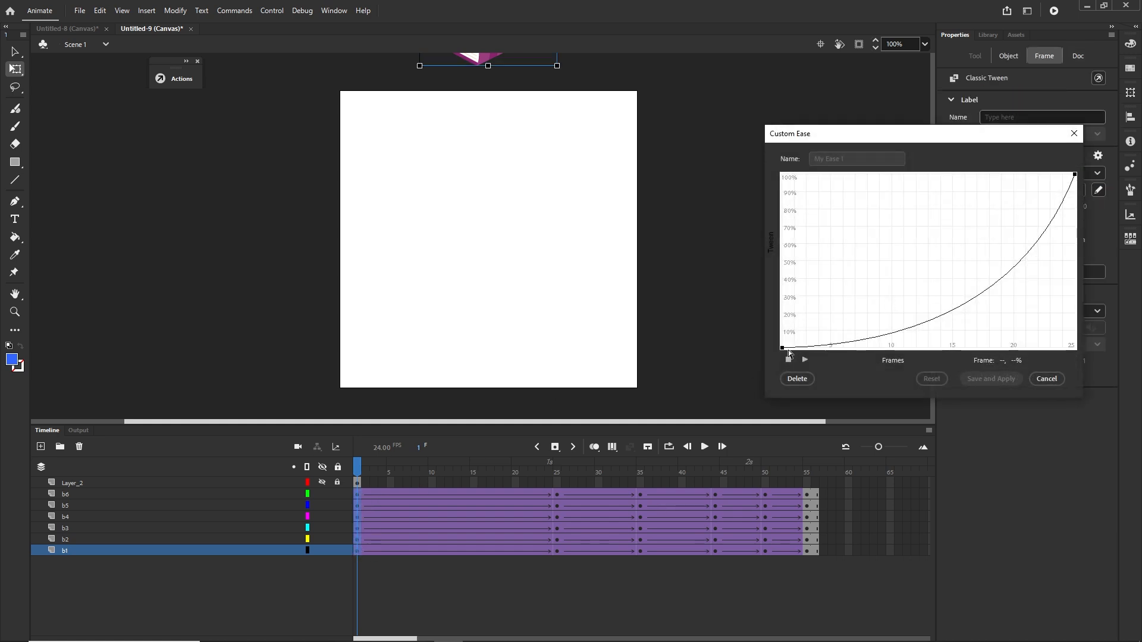
{"action": "left_click", "coordinate": [1046, 381]}
- Inspect the My Ease 2 curve applied to the frame 25 tweens of layers b1 to b6, leaving it unedited
{"action": "left_click_drag", "start_coordinate": [358, 468], "coordinate": [557, 468]}
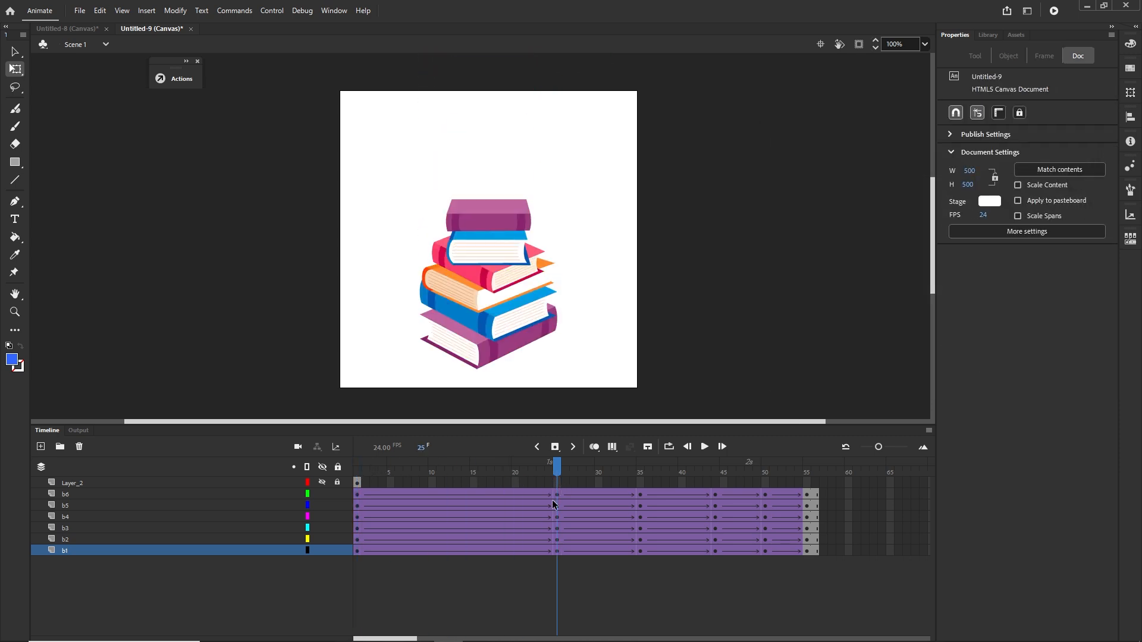
{"action": "left_click", "coordinate": [558, 495]}
{"action": "left_click", "coordinate": [556, 550], "text": "shift"}
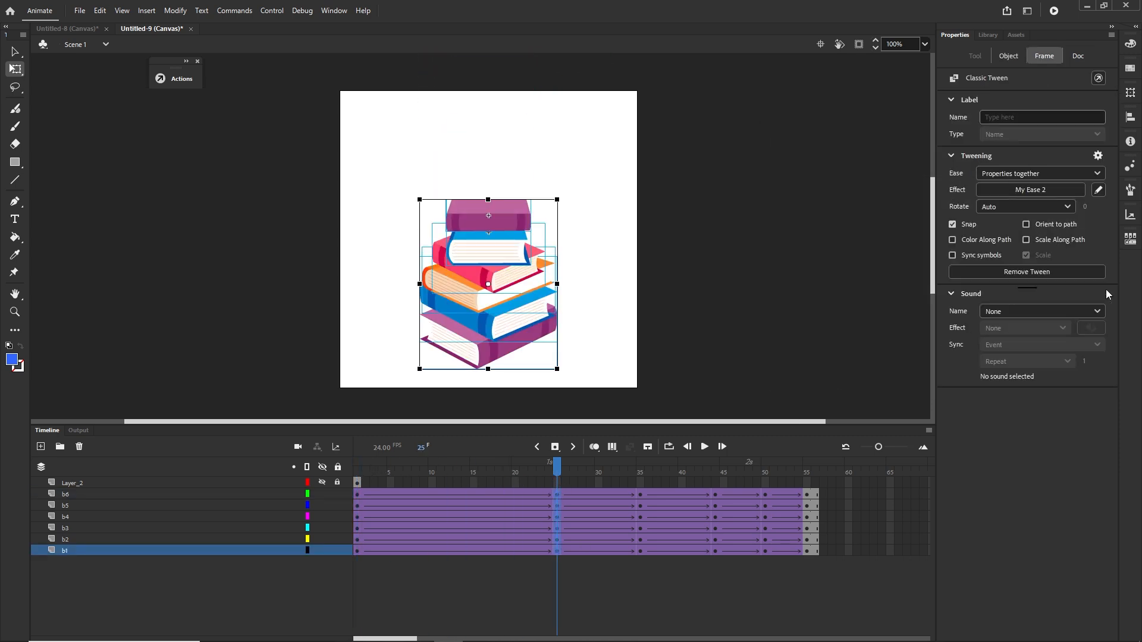
{"action": "left_click", "coordinate": [1099, 189]}
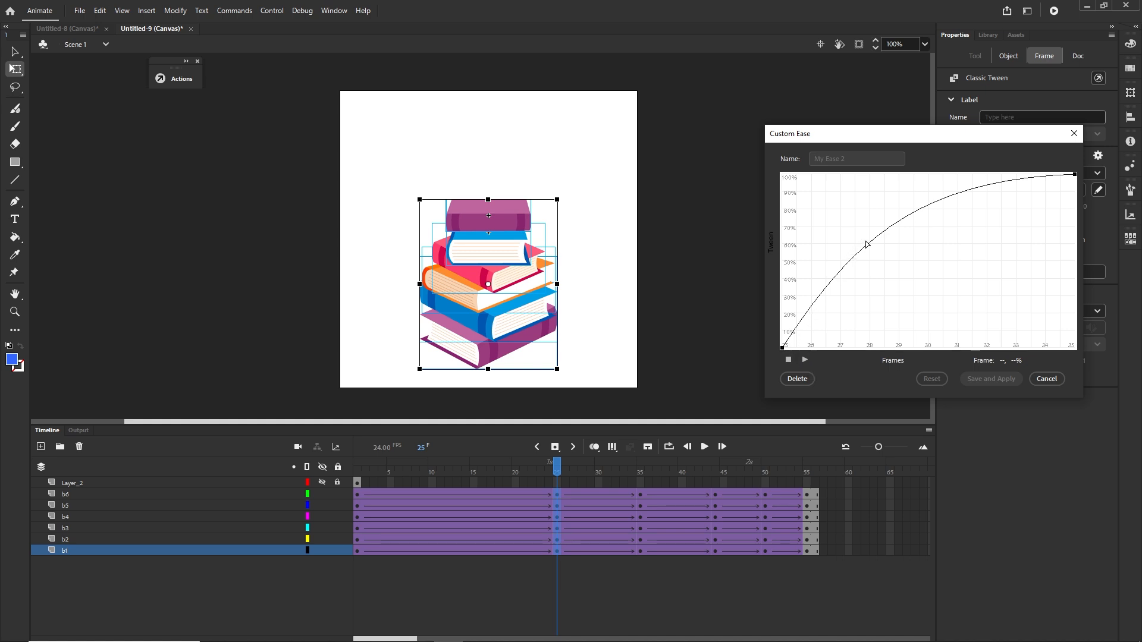
{"action": "left_click", "coordinate": [1047, 379]}
- Apply the custom My Ease 1 effect to the frame 35 classic tweens of layers b1 to b6
{"action": "left_click_drag", "start_coordinate": [552, 465], "coordinate": [640, 465]}
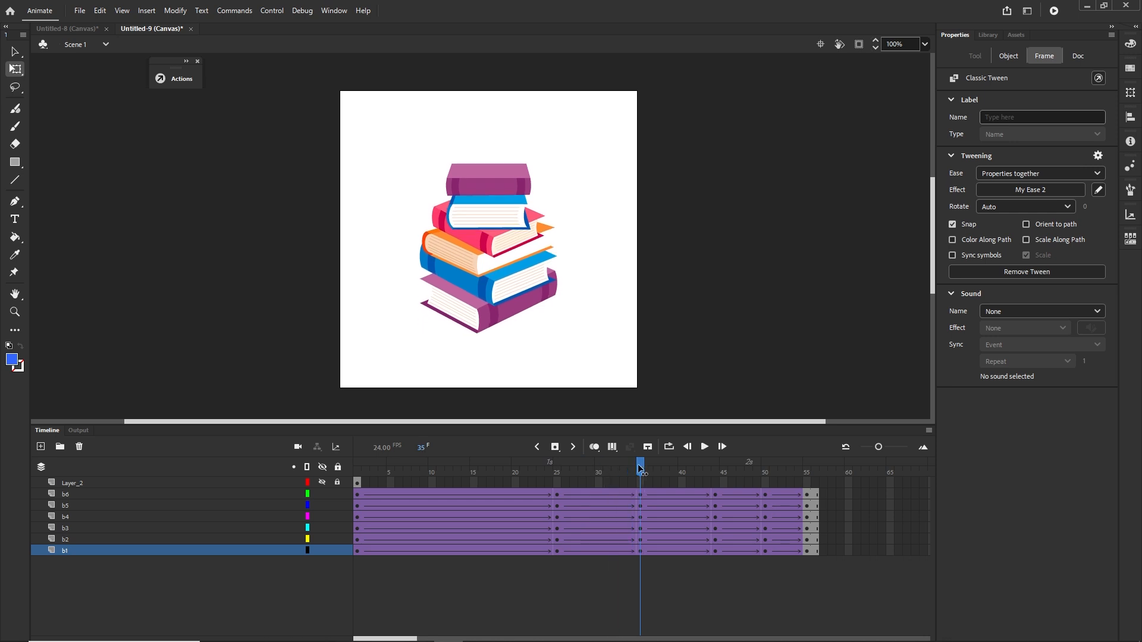
{"action": "left_click_drag", "start_coordinate": [641, 551], "coordinate": [640, 493]}
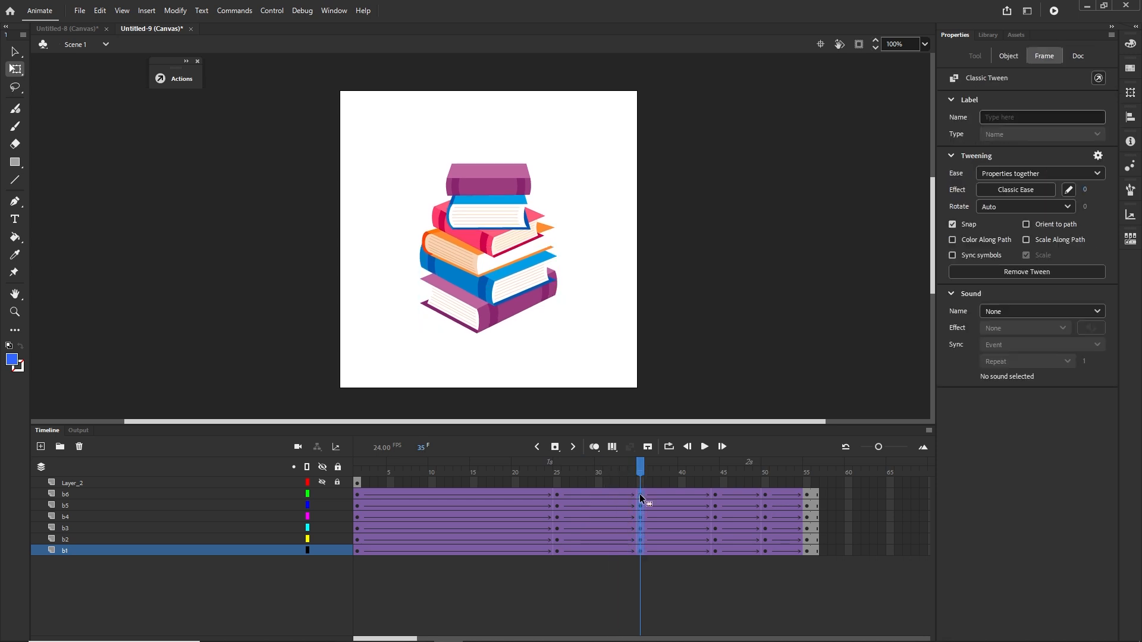
{"action": "left_click", "coordinate": [1031, 190]}
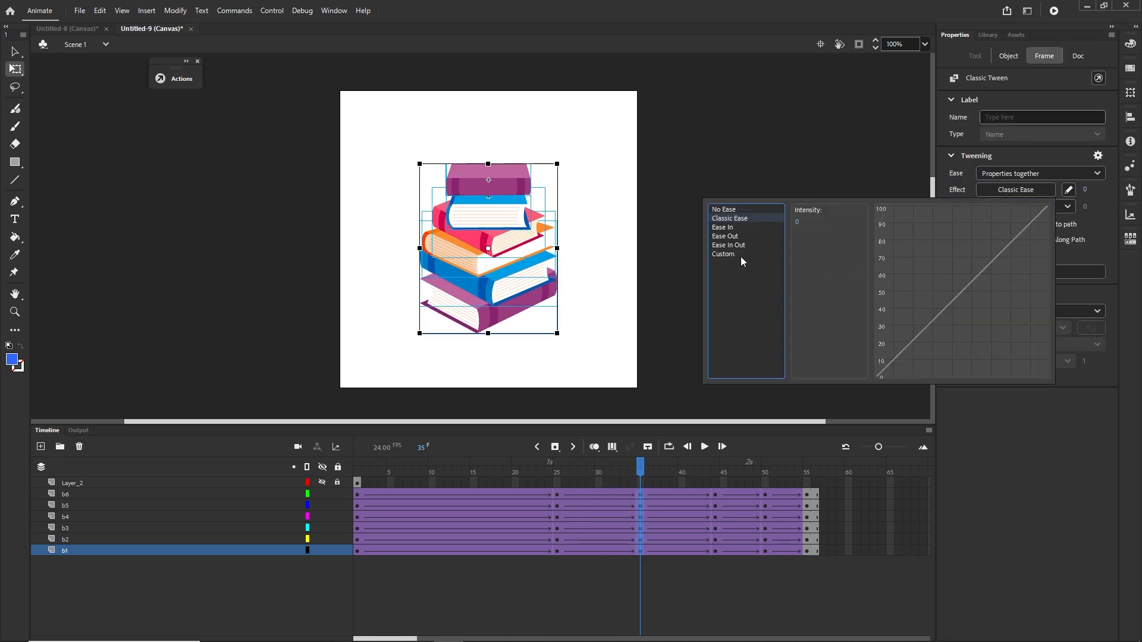
{"action": "left_click", "coordinate": [740, 255]}
{"action": "left_click", "coordinate": [809, 219]}
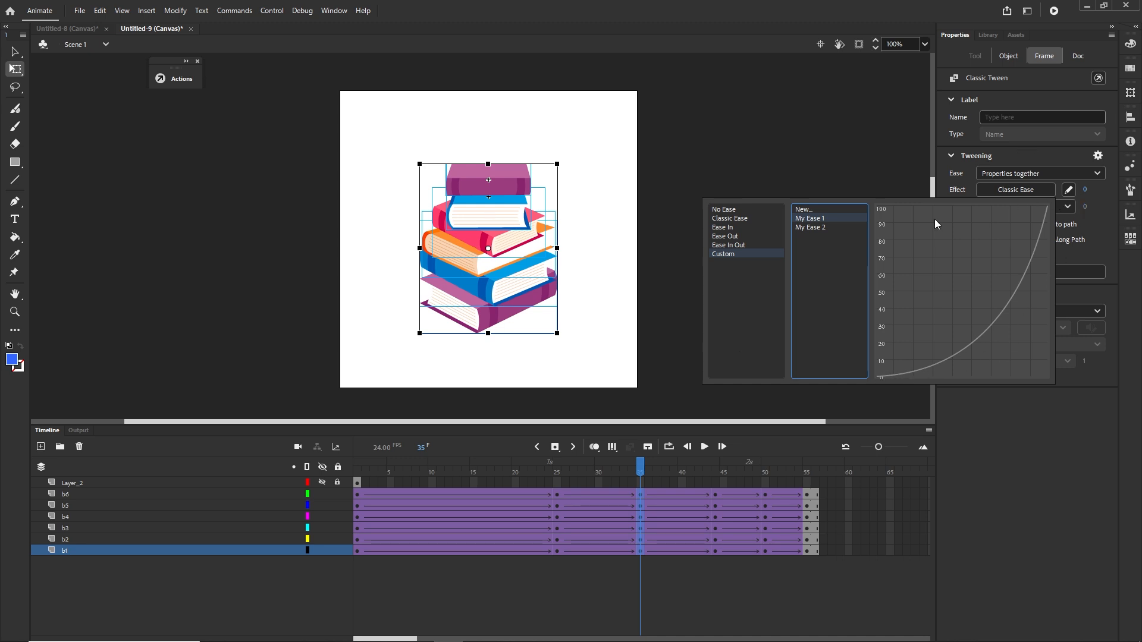
{"action": "double_click", "coordinate": [813, 220]}
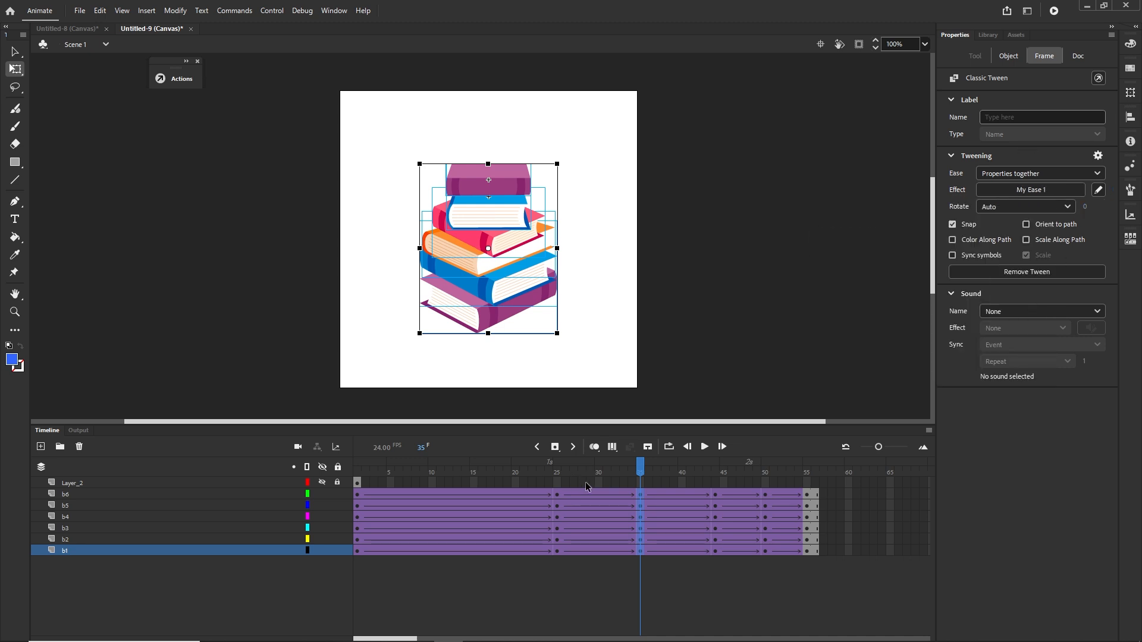
- Apply the custom My Ease 2 effect to the frame 44 classic tweens of layers b1 to b6
{"action": "left_click_drag", "start_coordinate": [642, 472], "coordinate": [714, 469]}
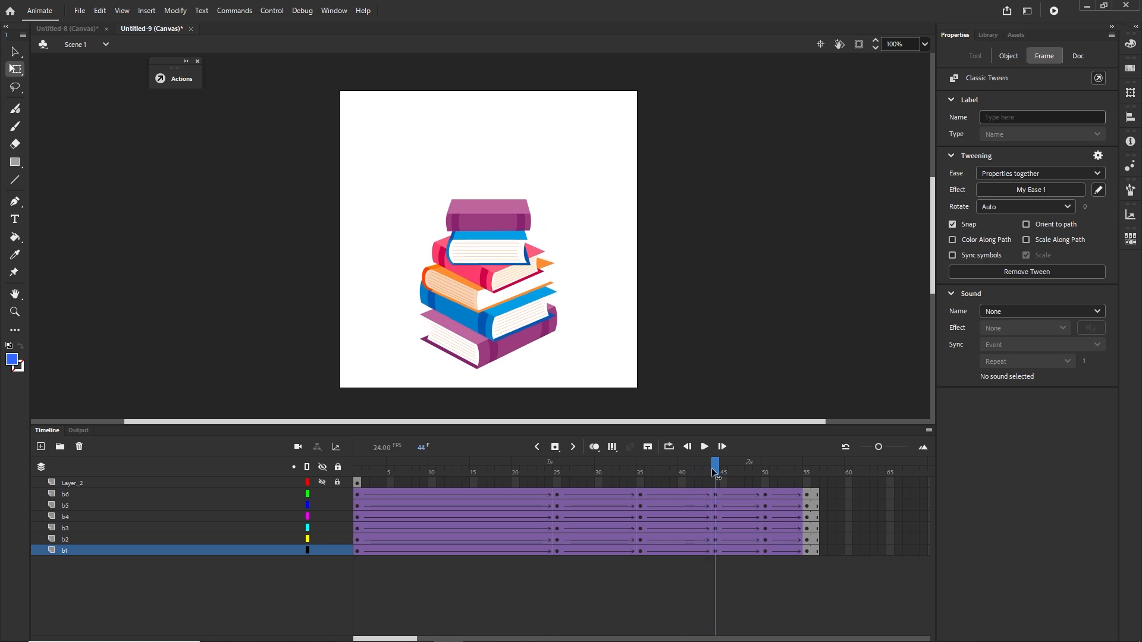
{"action": "left_click_drag", "start_coordinate": [716, 550], "coordinate": [715, 495]}
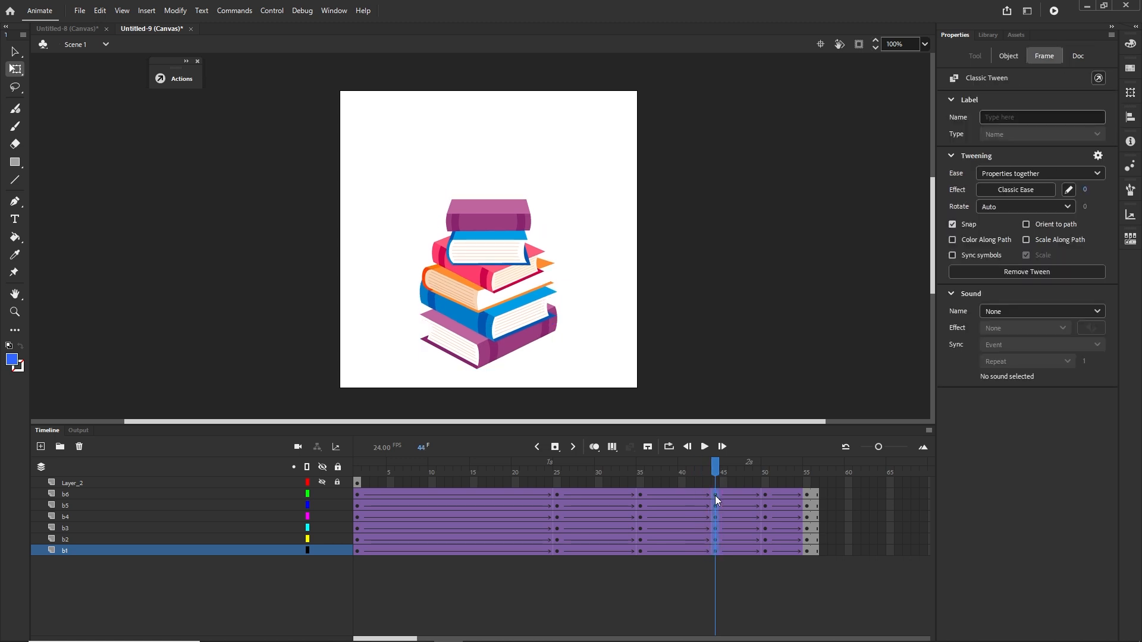
{"action": "left_click", "coordinate": [1032, 193]}
{"action": "left_click", "coordinate": [726, 254]}
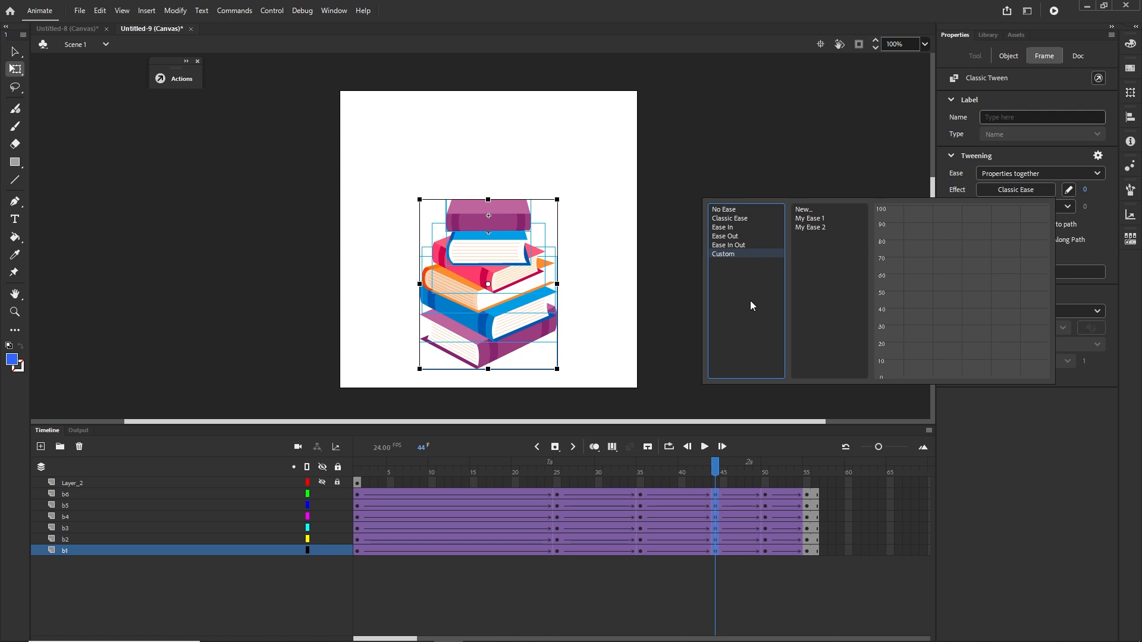
{"action": "left_click", "coordinate": [814, 228]}
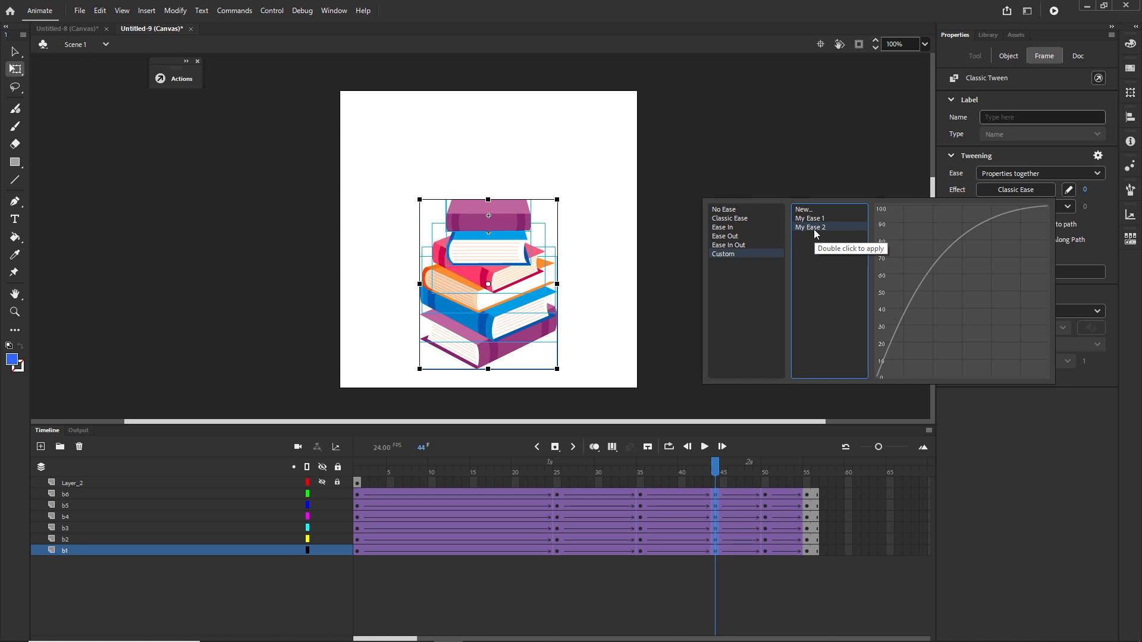
{"action": "double_click", "coordinate": [817, 229]}
- Apply the custom My Ease 1 effect to the frame 50 classic tweens of layers b1 to b6
{"action": "left_click_drag", "start_coordinate": [719, 467], "coordinate": [765, 468]}
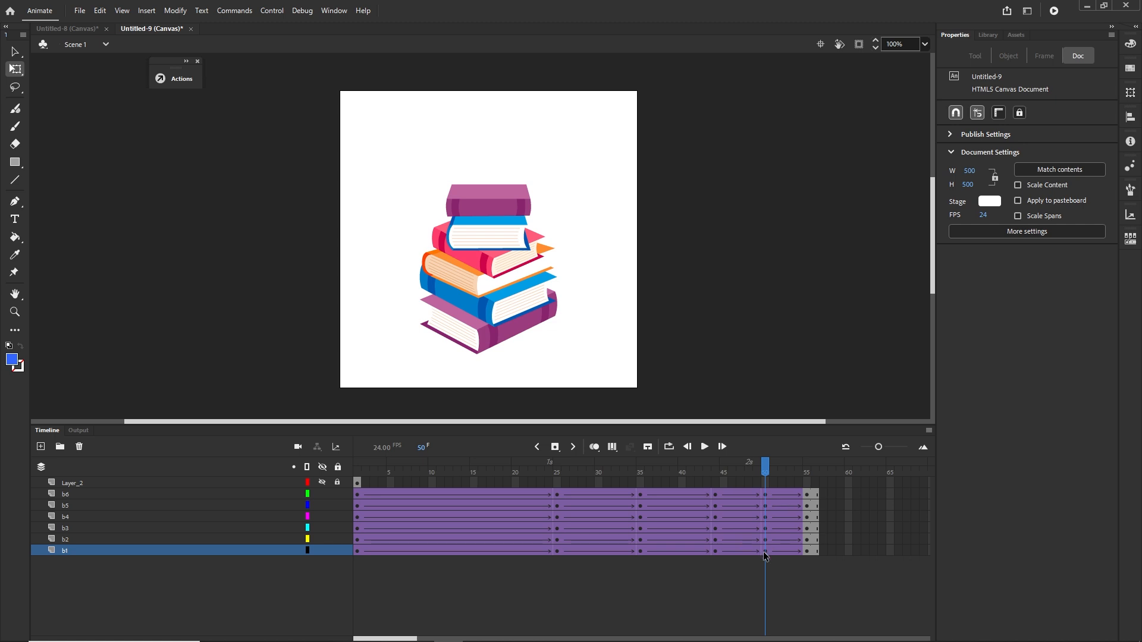
{"action": "left_click_drag", "start_coordinate": [763, 551], "coordinate": [766, 494]}
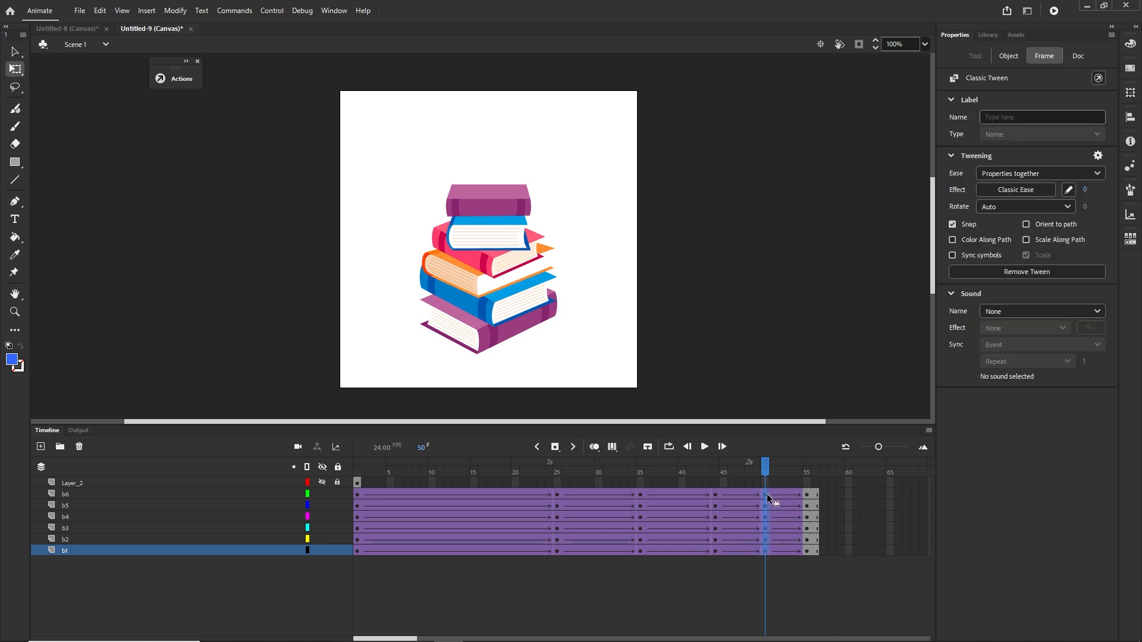
{"action": "left_click", "coordinate": [1001, 191]}
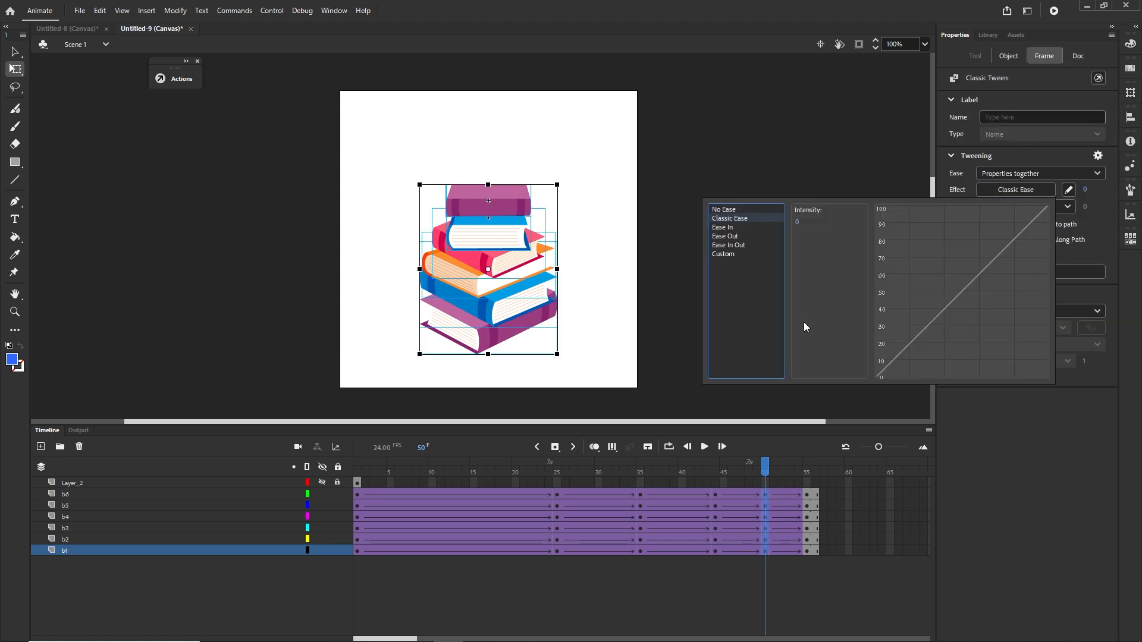
{"action": "left_click", "coordinate": [731, 253]}
{"action": "left_click", "coordinate": [804, 229]}
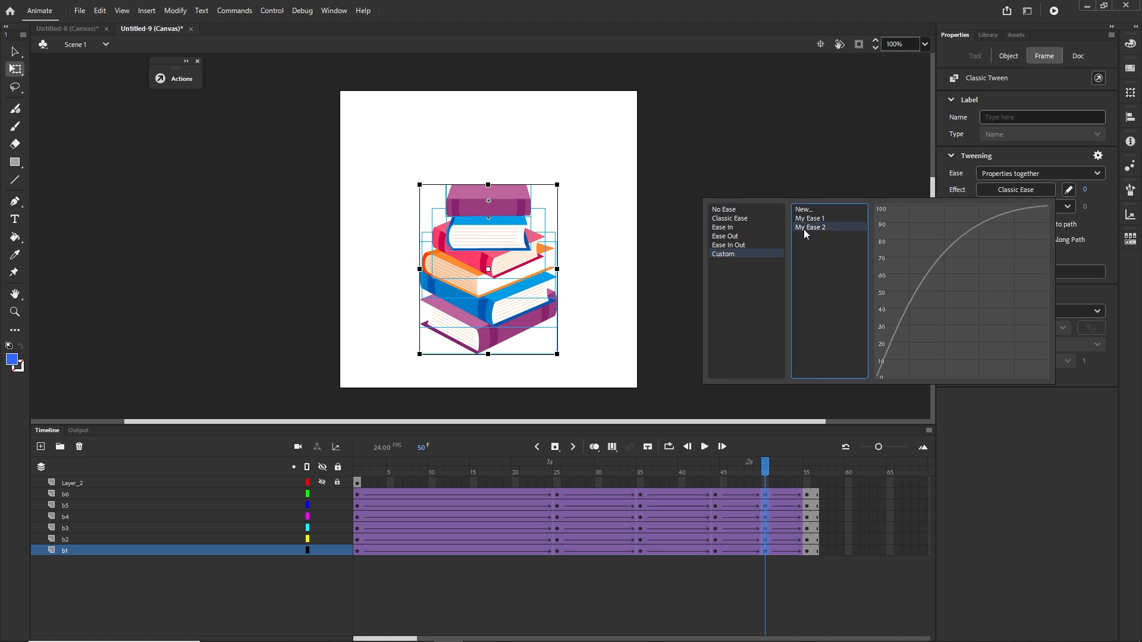
{"action": "left_click", "coordinate": [809, 218]}
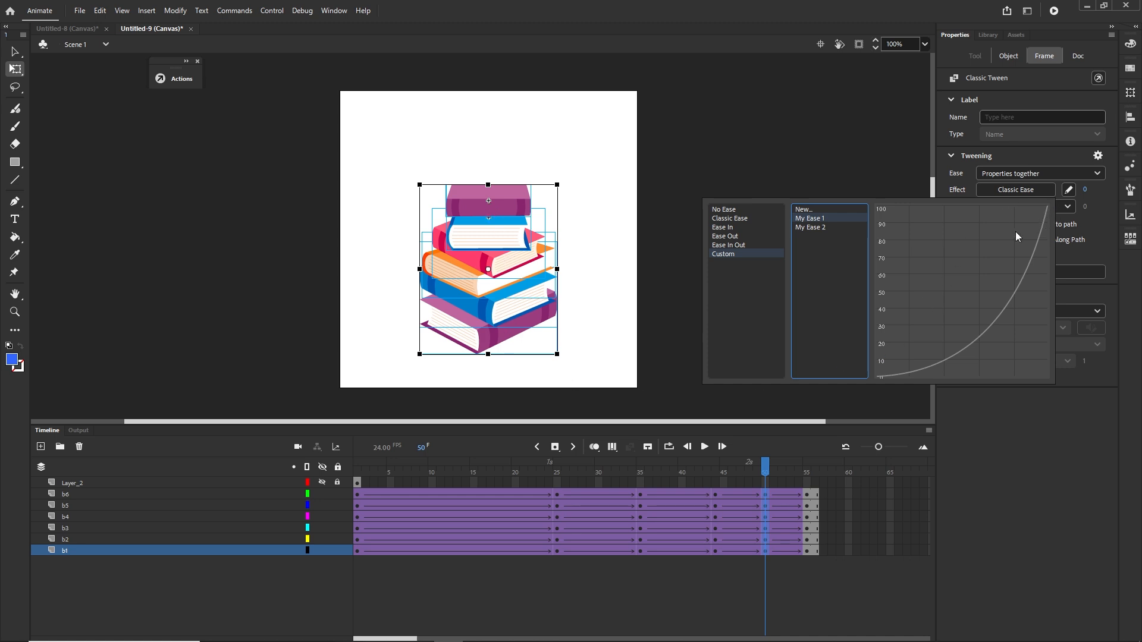
{"action": "double_click", "coordinate": [815, 219]}
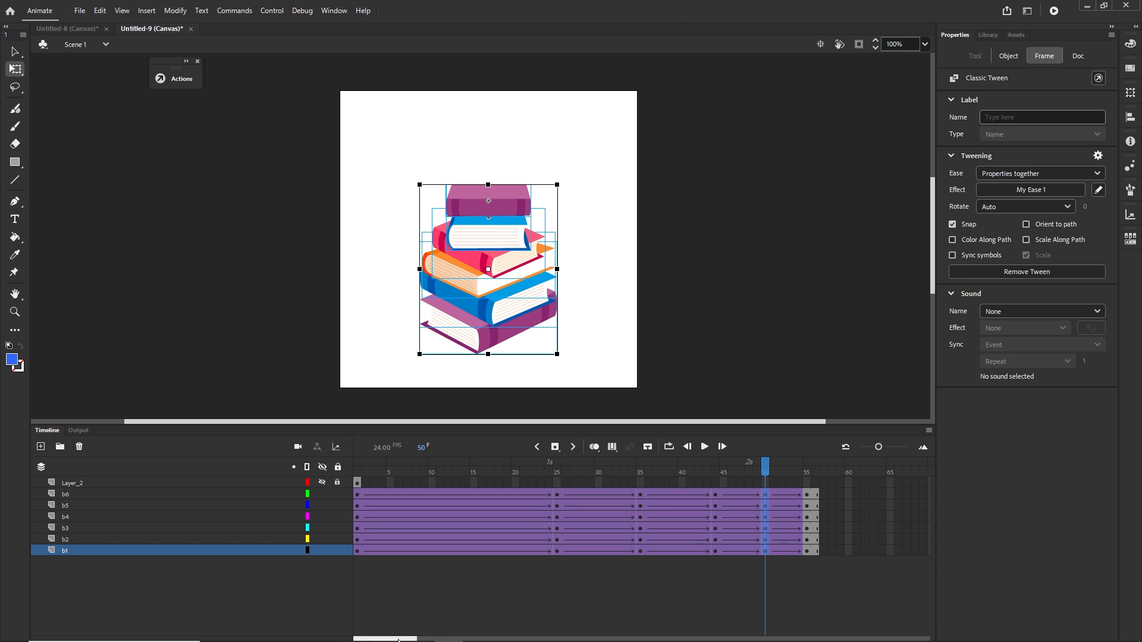
- Insert frames up to frame 85 on layers b1 to b6 to hold the final book stack
{"action": "left_click_drag", "start_coordinate": [402, 639], "coordinate": [432, 640]}
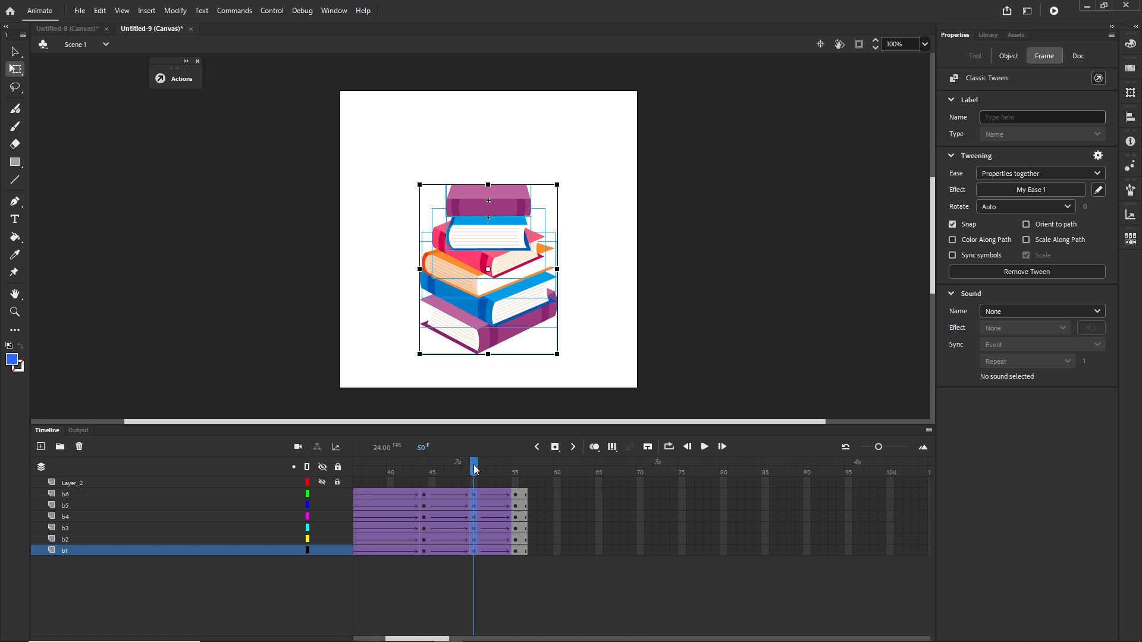
{"action": "left_click_drag", "start_coordinate": [474, 465], "coordinate": [408, 468]}
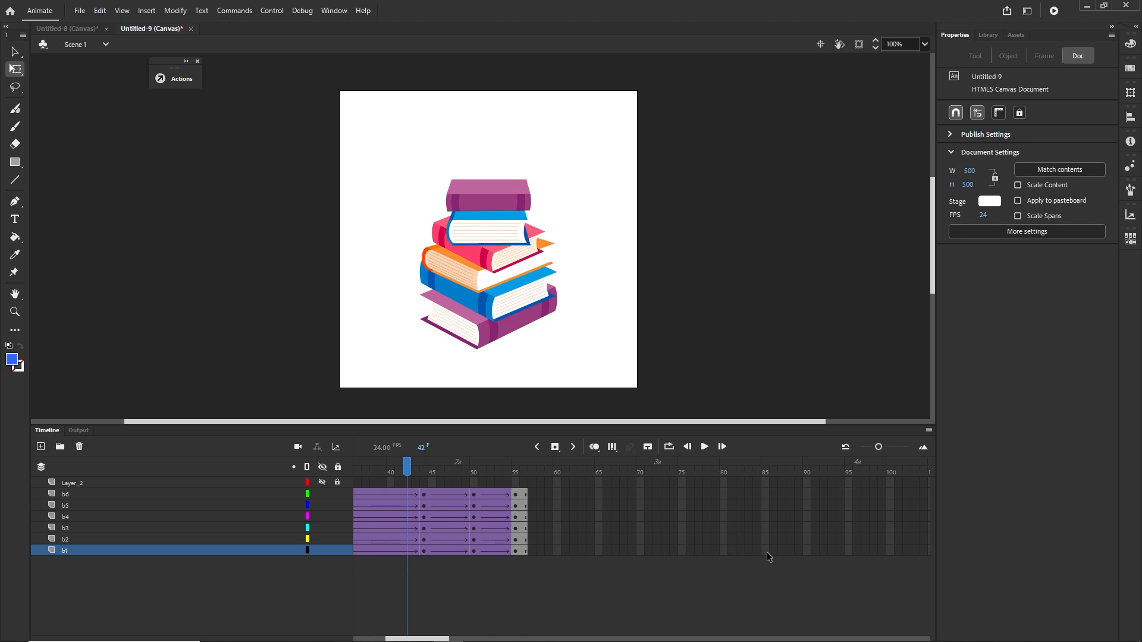
{"action": "left_click_drag", "start_coordinate": [767, 551], "coordinate": [767, 498]}
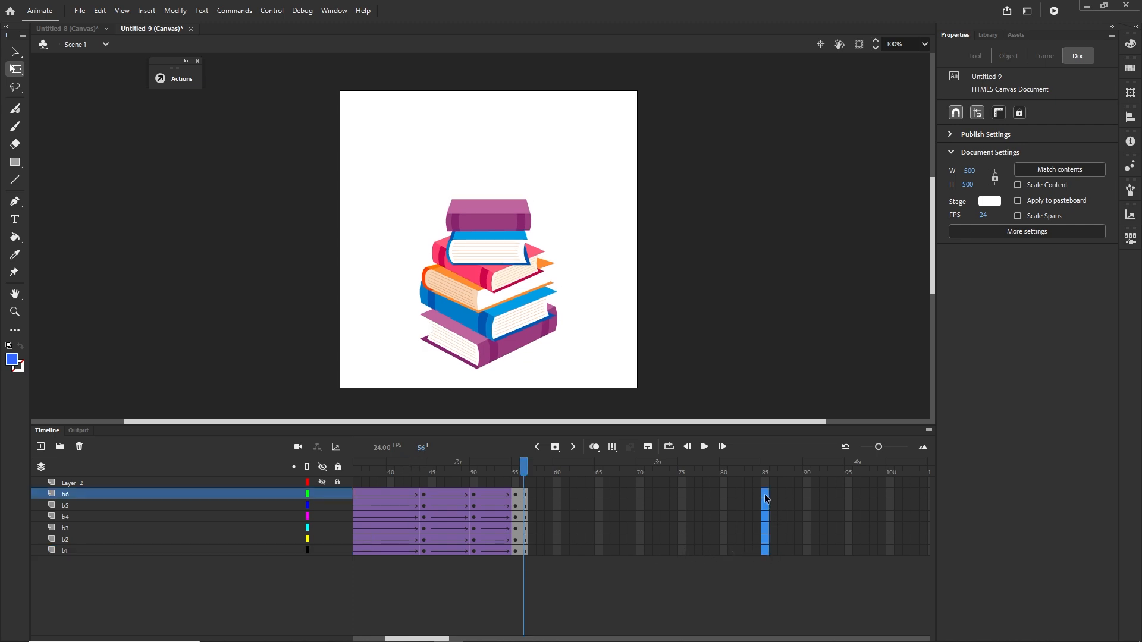
{"action": "right_click", "coordinate": [766, 499]}
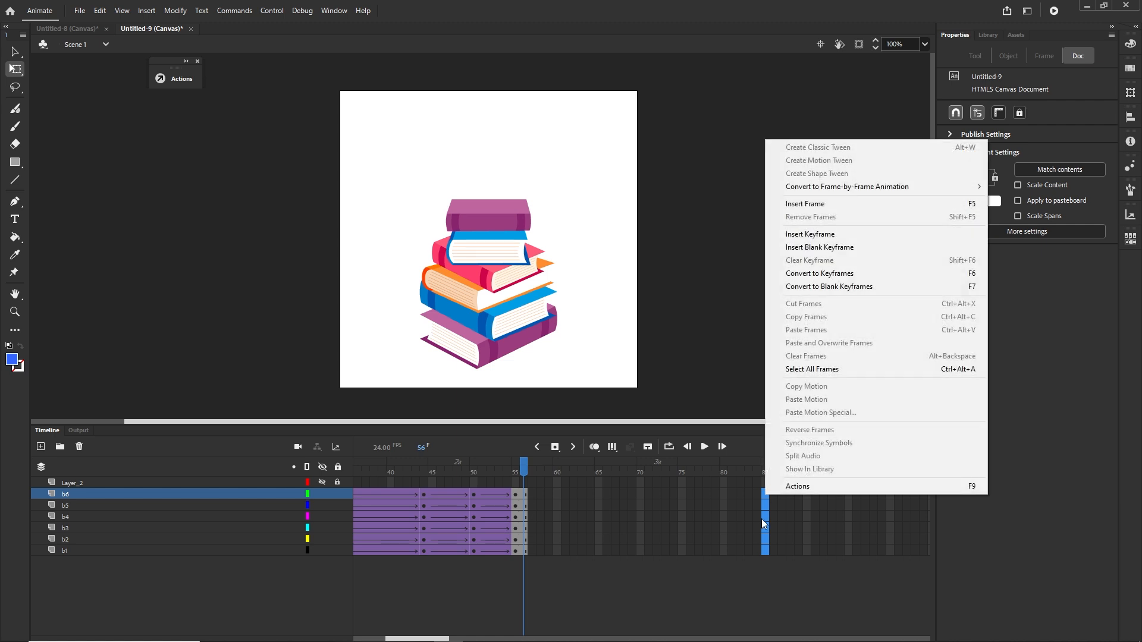
{"action": "left_click", "coordinate": [829, 204]}
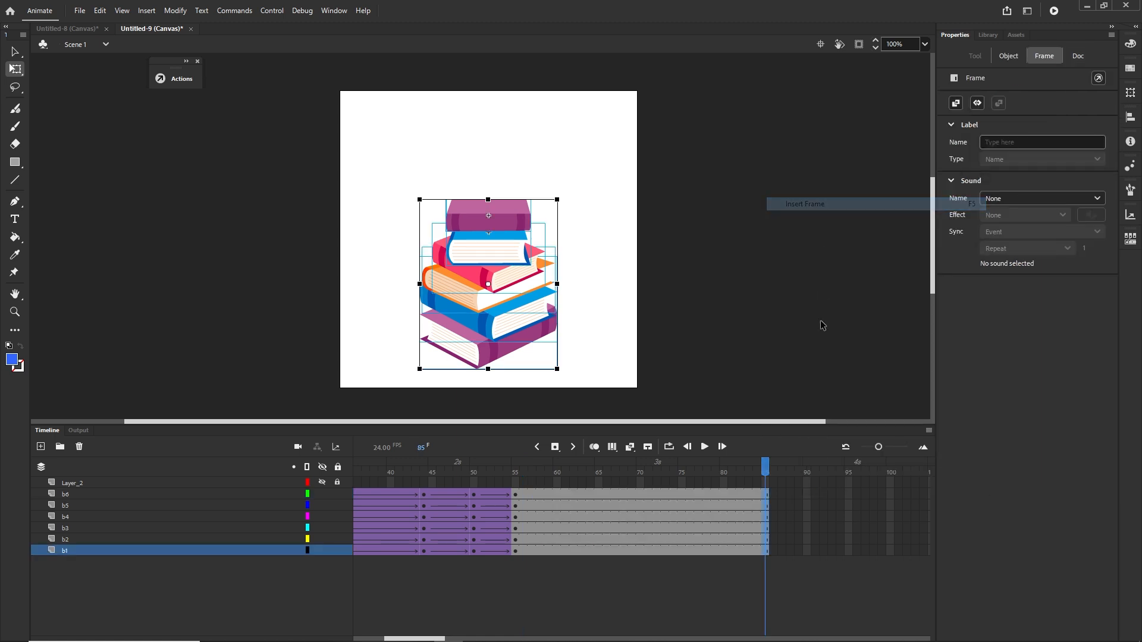
{"action": "left_click", "coordinate": [768, 401]}
- Try inserting keyframes at frame 85 on layers b1 to b6 and nudging the whole book stack to the right
{"action": "left_click", "coordinate": [768, 494]}
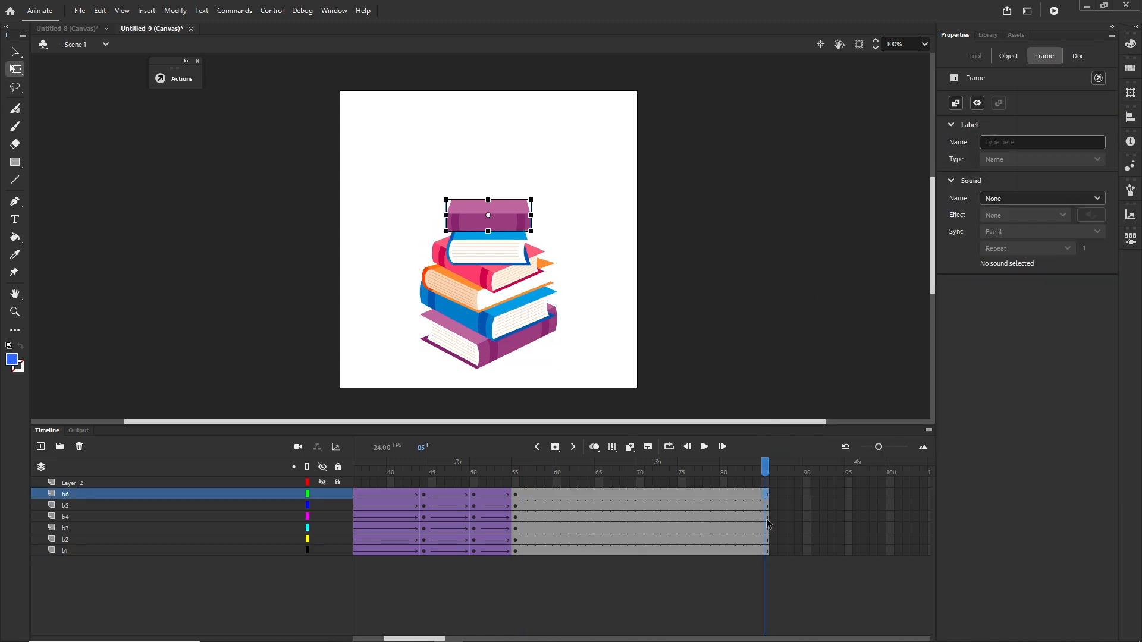
{"action": "left_click", "coordinate": [767, 551], "text": "shift"}
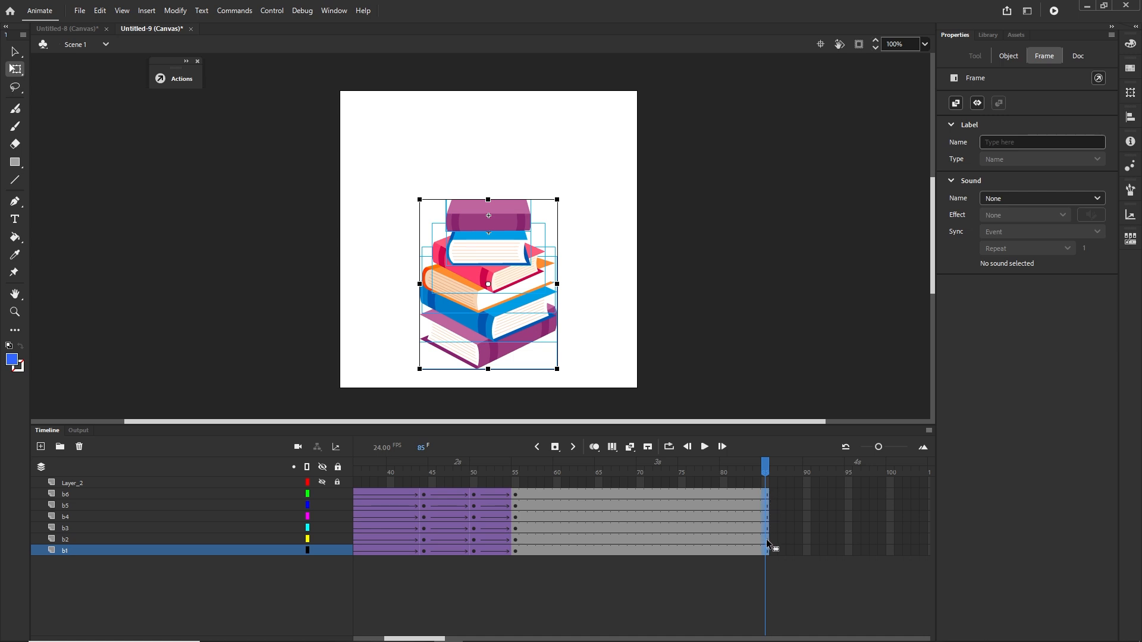
{"action": "key", "text": "F6"}
{"action": "key", "text": "shift+Right"}
{"action": "key", "text": "shift+Right"}
{"action": "key", "text": "shift+Right"}
{"action": "key", "text": "shift+Right"}
{"action": "key", "text": "shift+Right"}
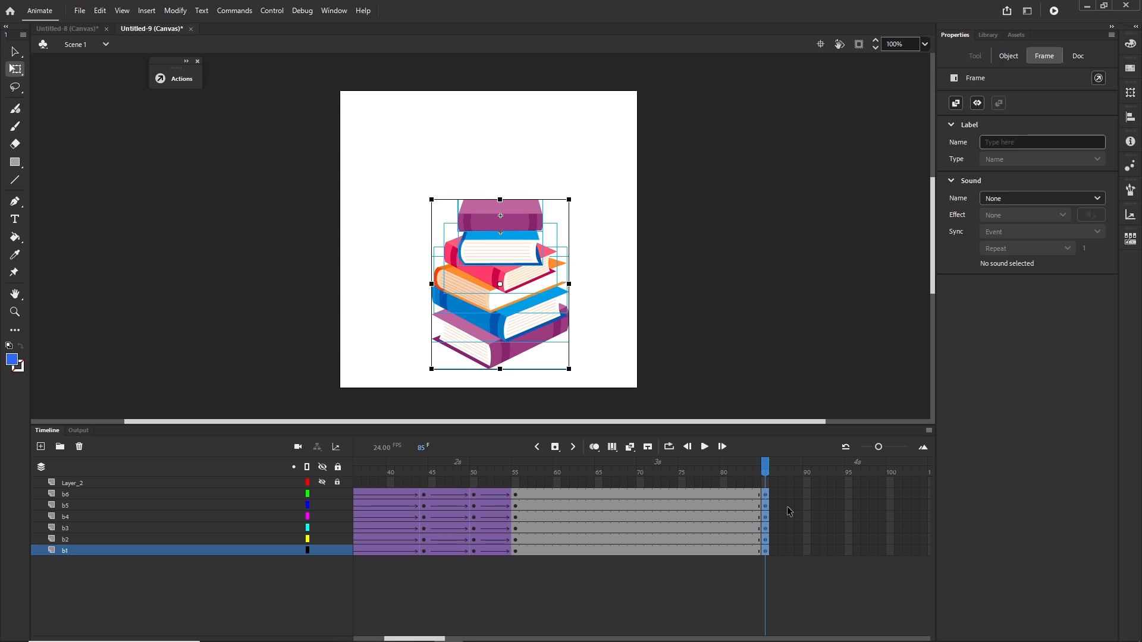
{"action": "key", "text": "shift+F6"}
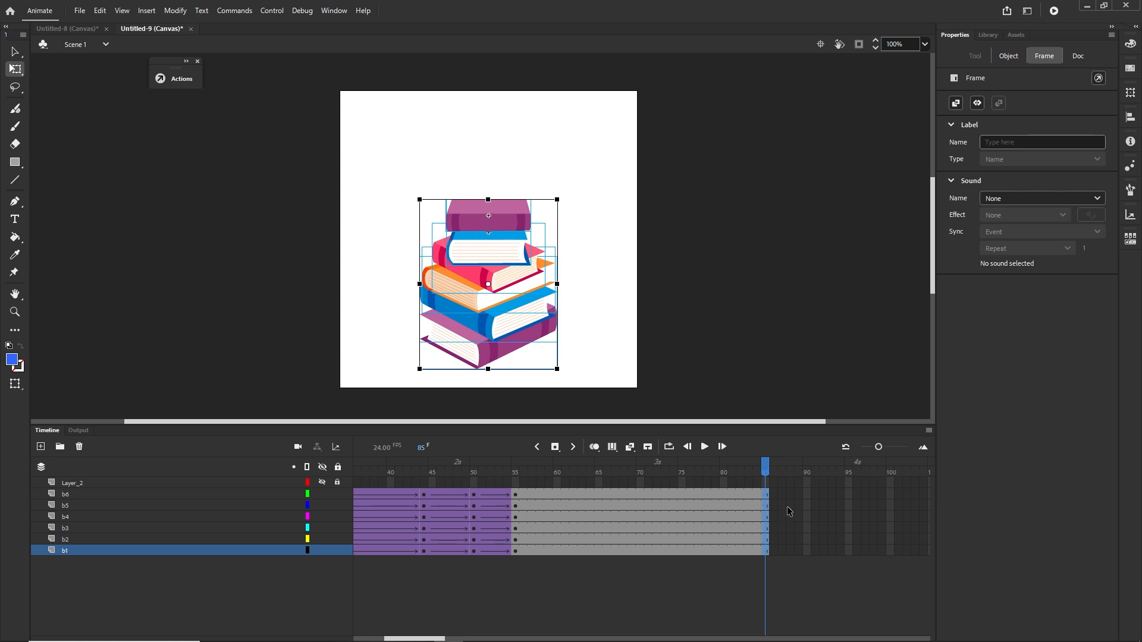
- Preview the animation from frame 1 in the browser, return to Animate and scrub the timeline to frame 43
{"action": "left_click_drag", "start_coordinate": [766, 473], "coordinate": [292, 495]}
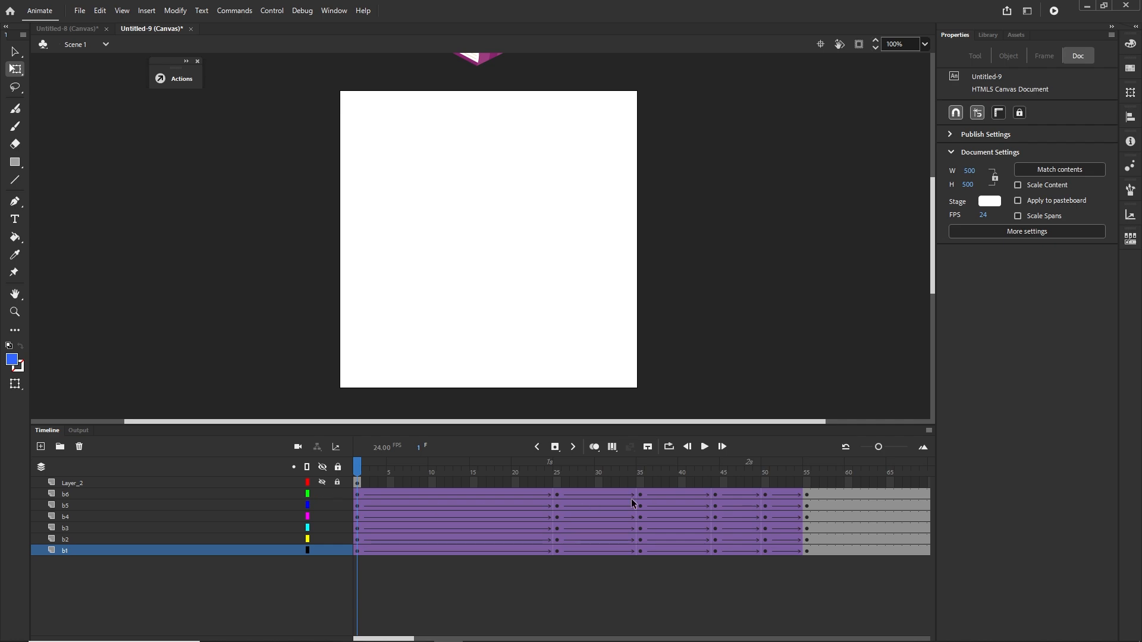
{"action": "key", "text": "ctrl+Return"}
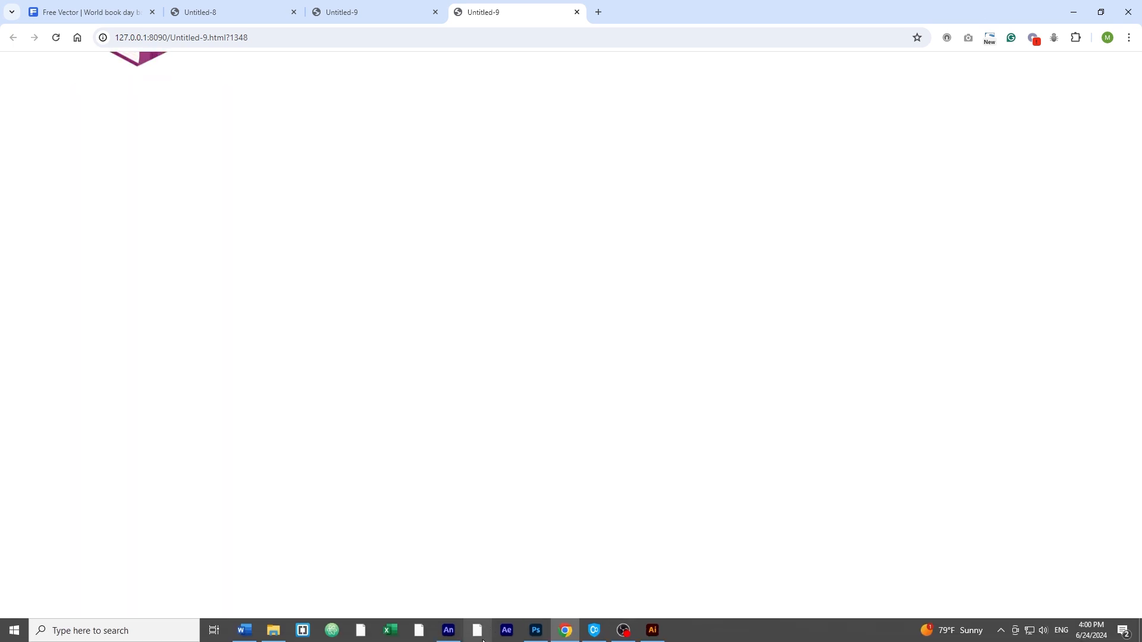
{"action": "left_click", "coordinate": [448, 630]}
{"action": "left_click", "coordinate": [61, 432]}
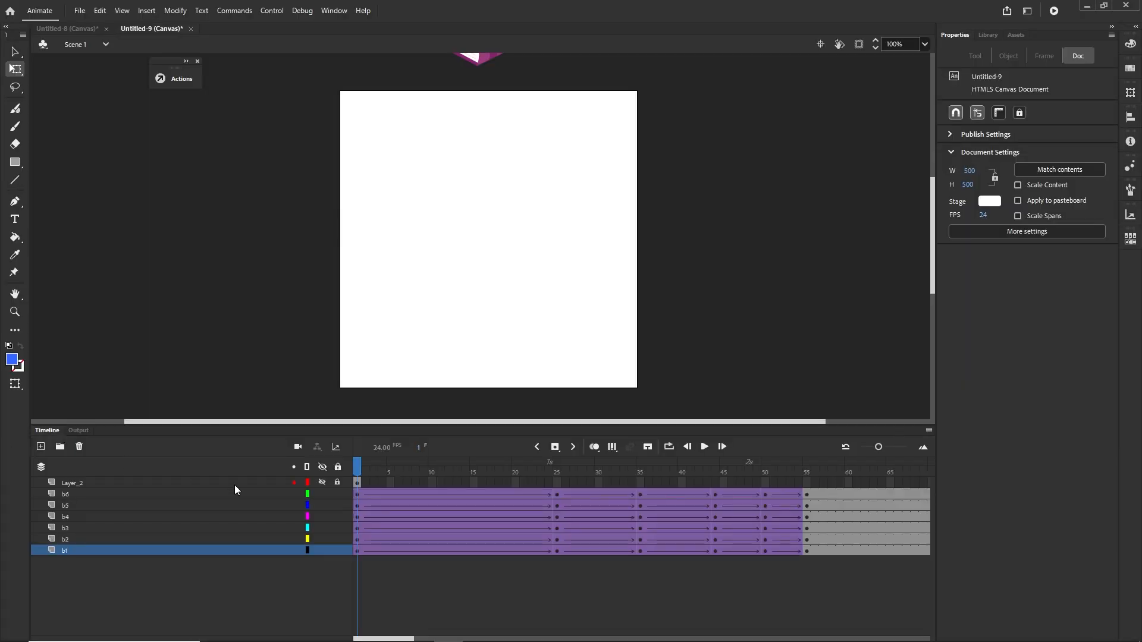
{"action": "left_click_drag", "start_coordinate": [358, 470], "coordinate": [706, 468]}
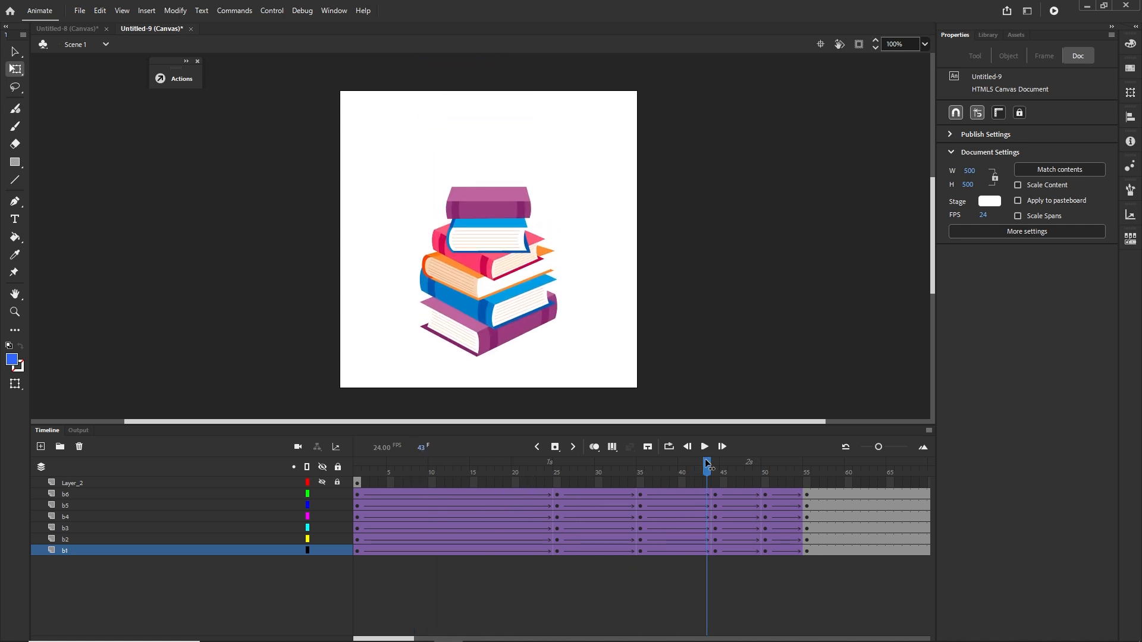
- Shift all tween keyframes of layers b2 to b6 so their animation starts at frame 10
{"action": "left_click", "coordinate": [807, 539]}
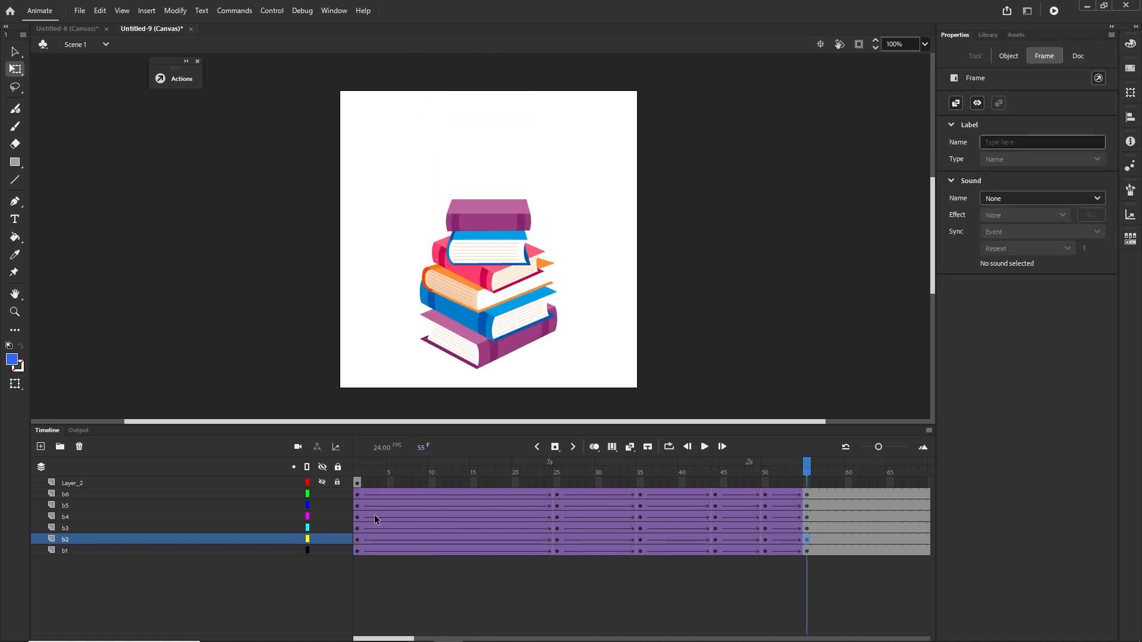
{"action": "left_click", "coordinate": [358, 498], "text": "shift"}
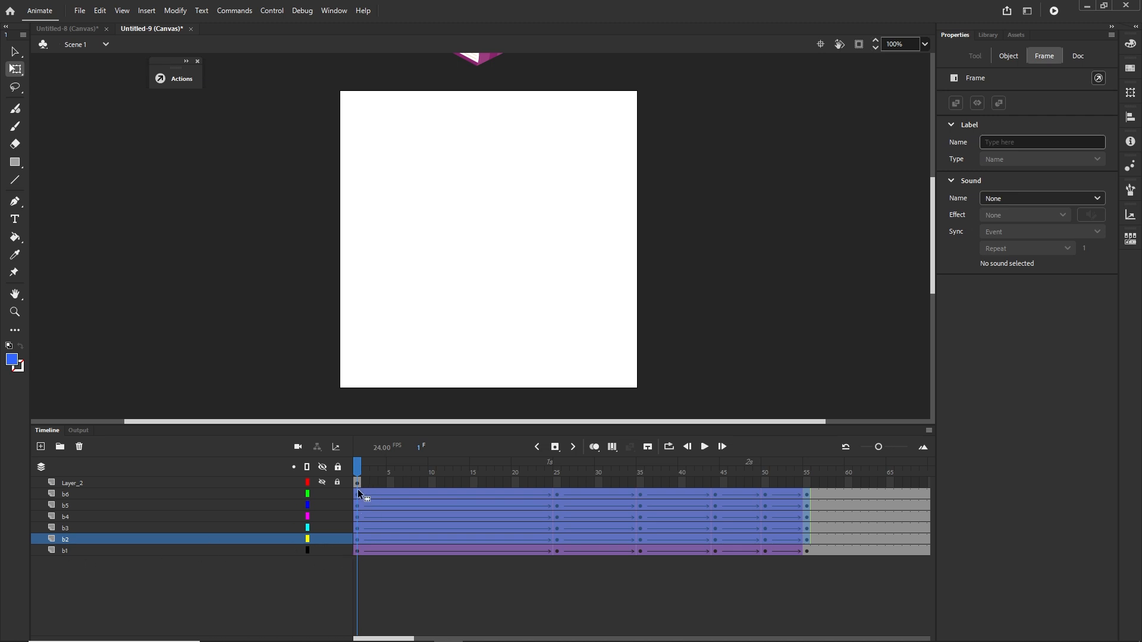
{"action": "left_click_drag", "start_coordinate": [357, 492], "coordinate": [436, 492]}
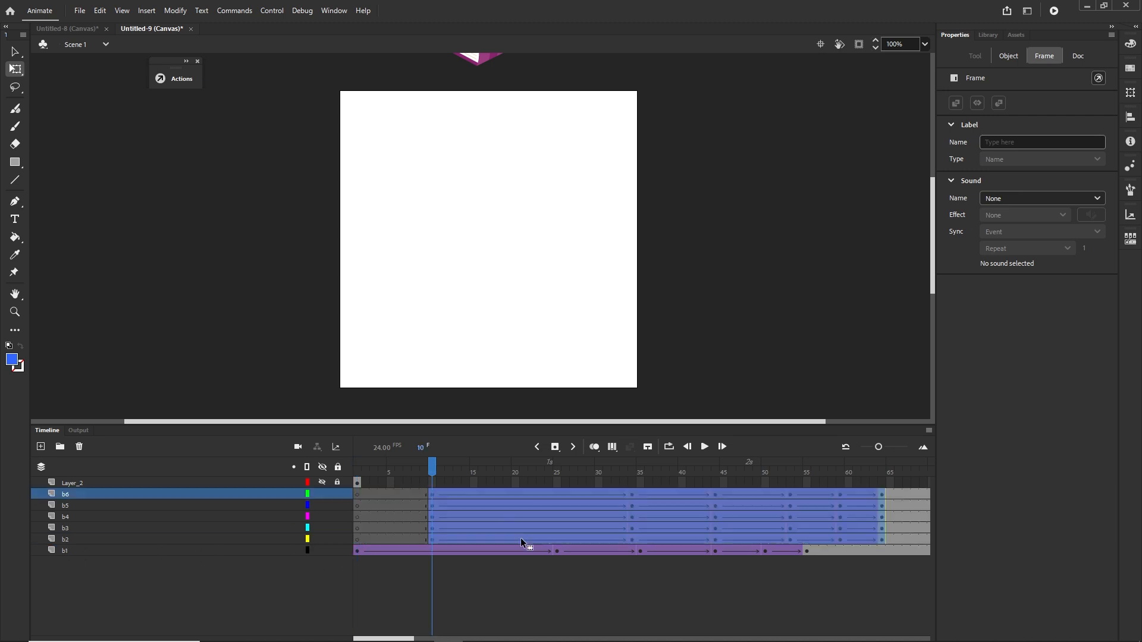
{"action": "left_click", "coordinate": [668, 620]}
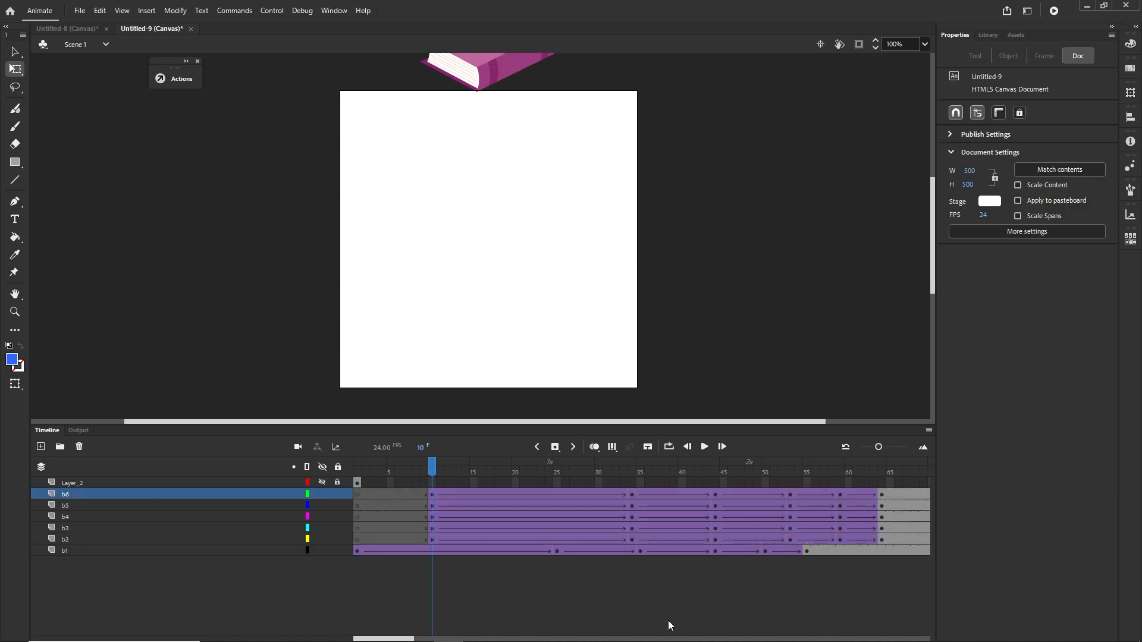
- Shift all tween keyframes of layers b3 to b6 so their animation starts at frame 20
{"action": "left_click", "coordinate": [880, 528]}
{"action": "left_click", "coordinate": [432, 495], "text": "shift"}
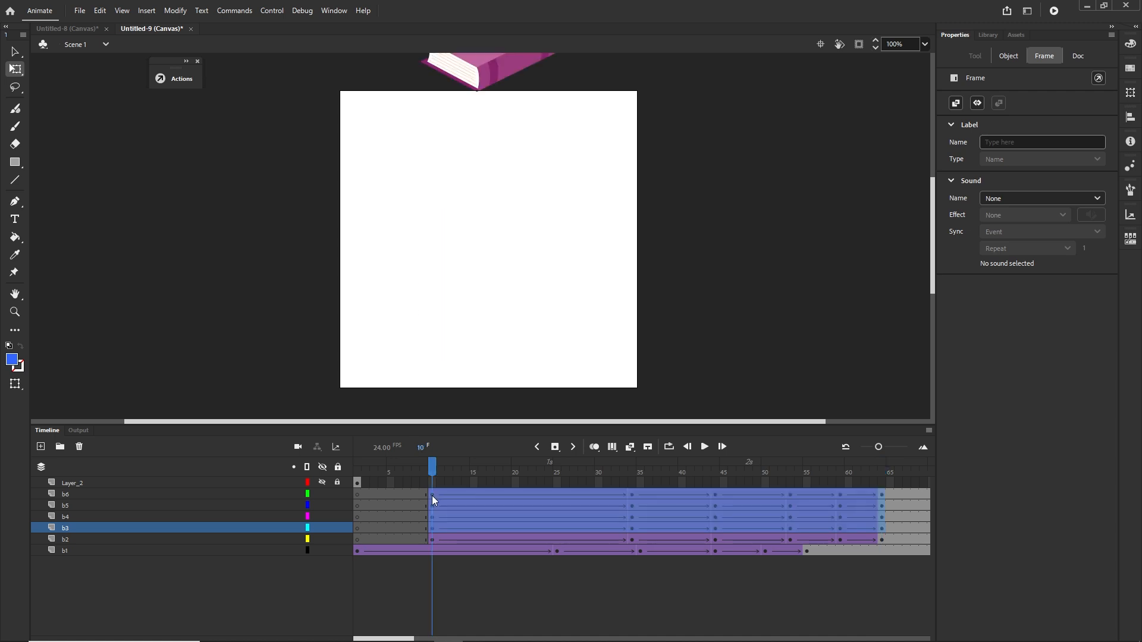
{"action": "left_click_drag", "start_coordinate": [517, 493], "coordinate": [601, 494]}
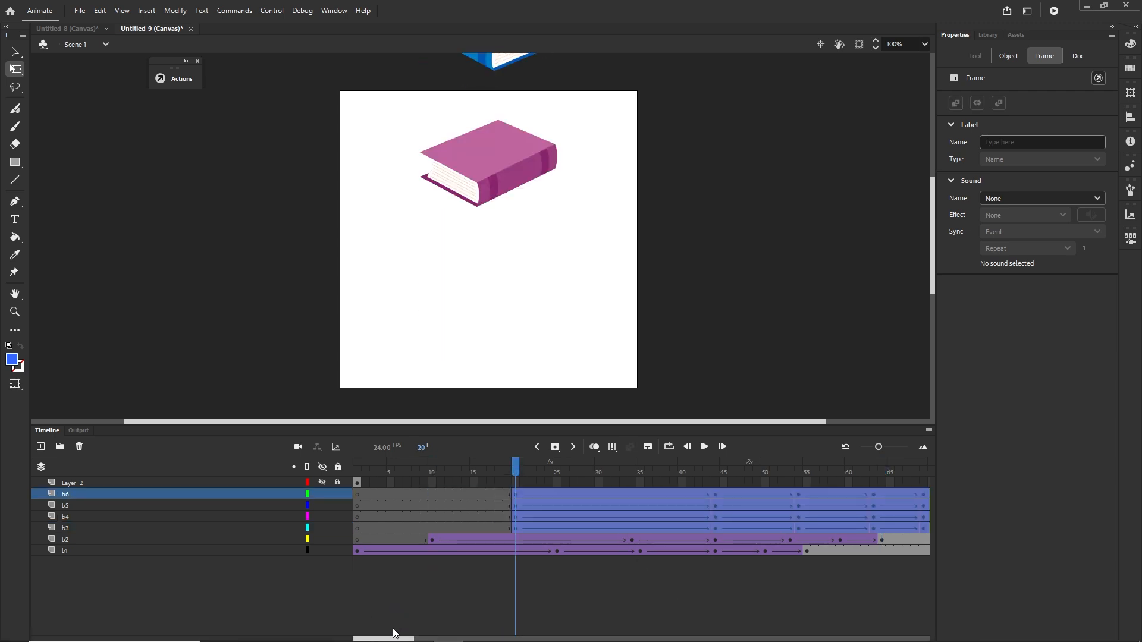
{"action": "left_click_drag", "start_coordinate": [395, 639], "coordinate": [411, 639]}
{"action": "left_click", "coordinate": [797, 567]}
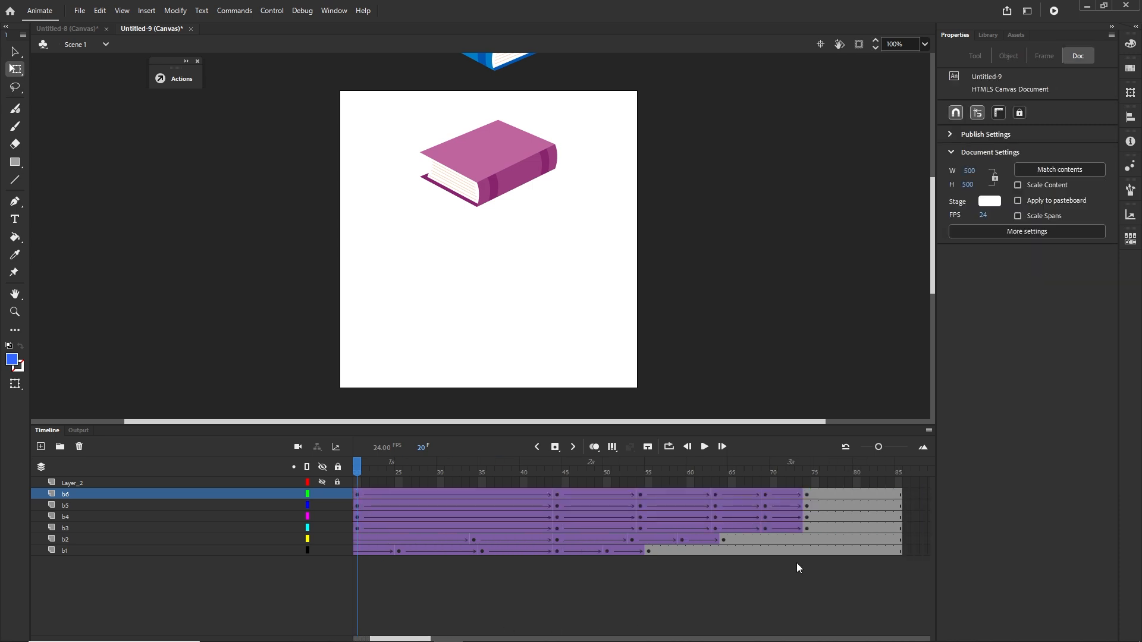
- Shift all tween keyframes of layers b4 to b6 so their animation starts at frame 30
{"action": "left_click", "coordinate": [806, 517]}
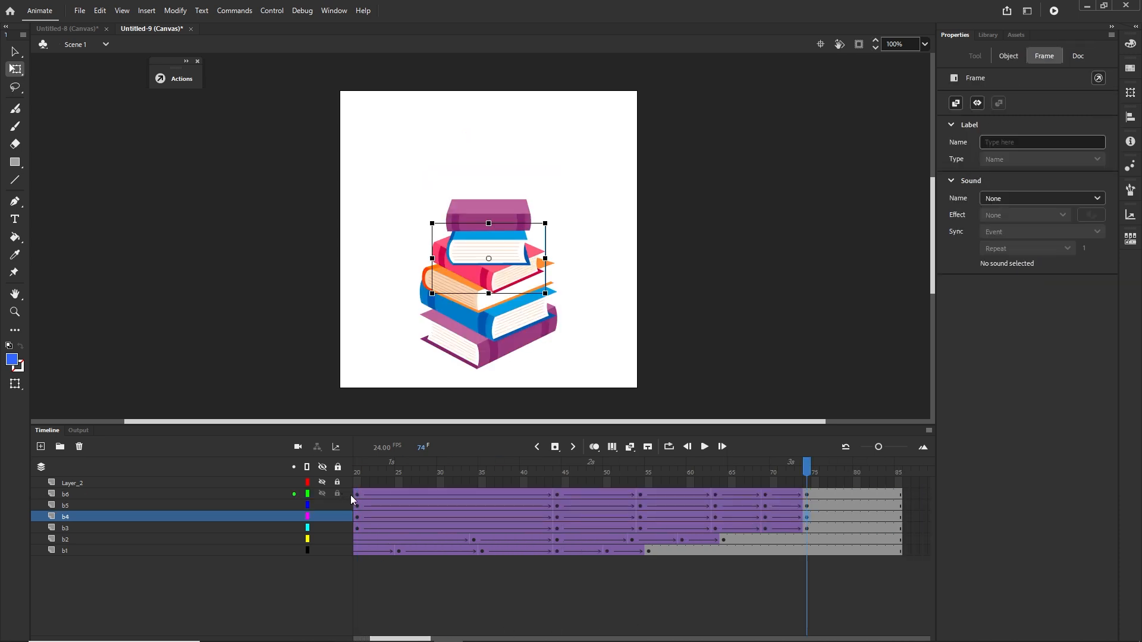
{"action": "left_click", "coordinate": [356, 493], "text": "shift"}
{"action": "left_click_drag", "start_coordinate": [356, 494], "coordinate": [440, 495]}
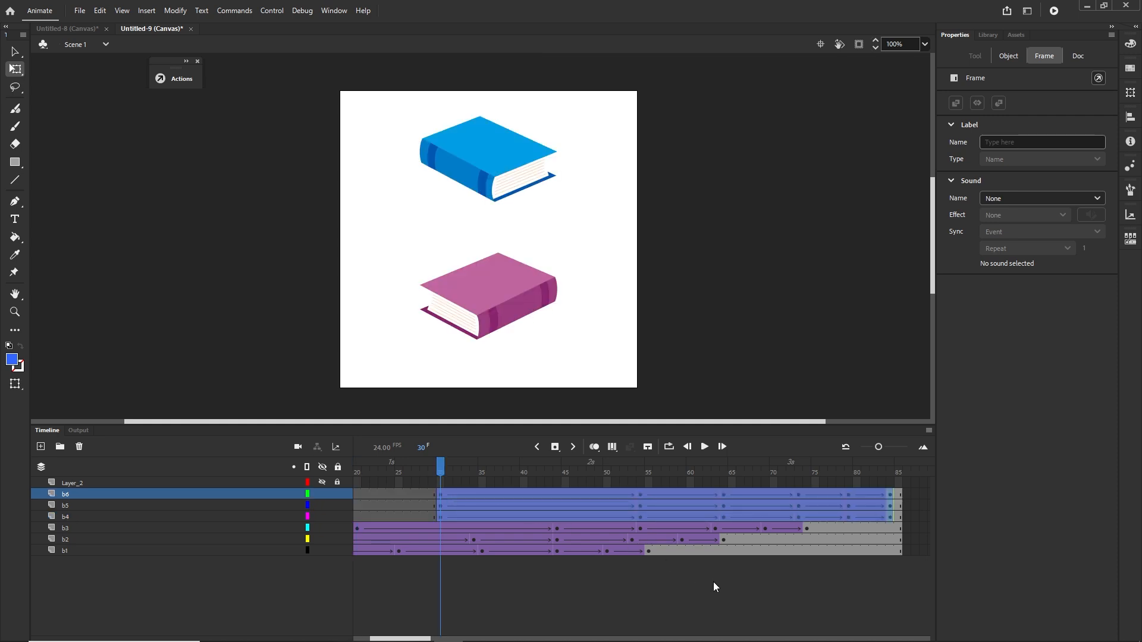
{"action": "left_click_drag", "start_coordinate": [415, 639], "coordinate": [423, 639]}
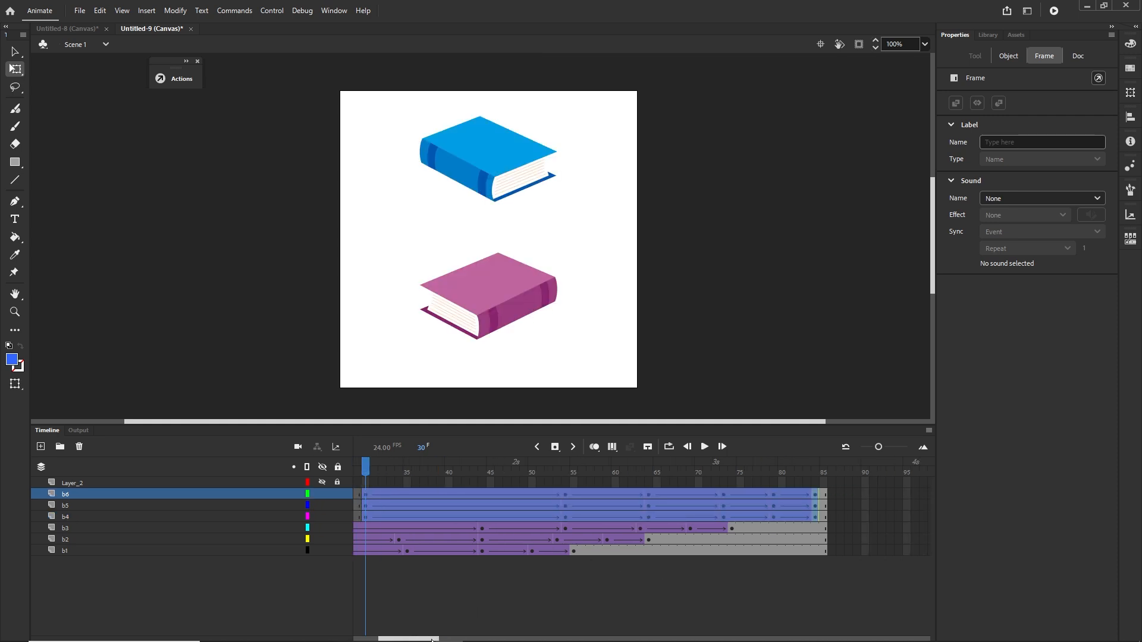
{"action": "left_click", "coordinate": [687, 598]}
- Shift all tween keyframes of layers b5 and b6 so their animation starts at frame 40
{"action": "left_click", "coordinate": [815, 507]}
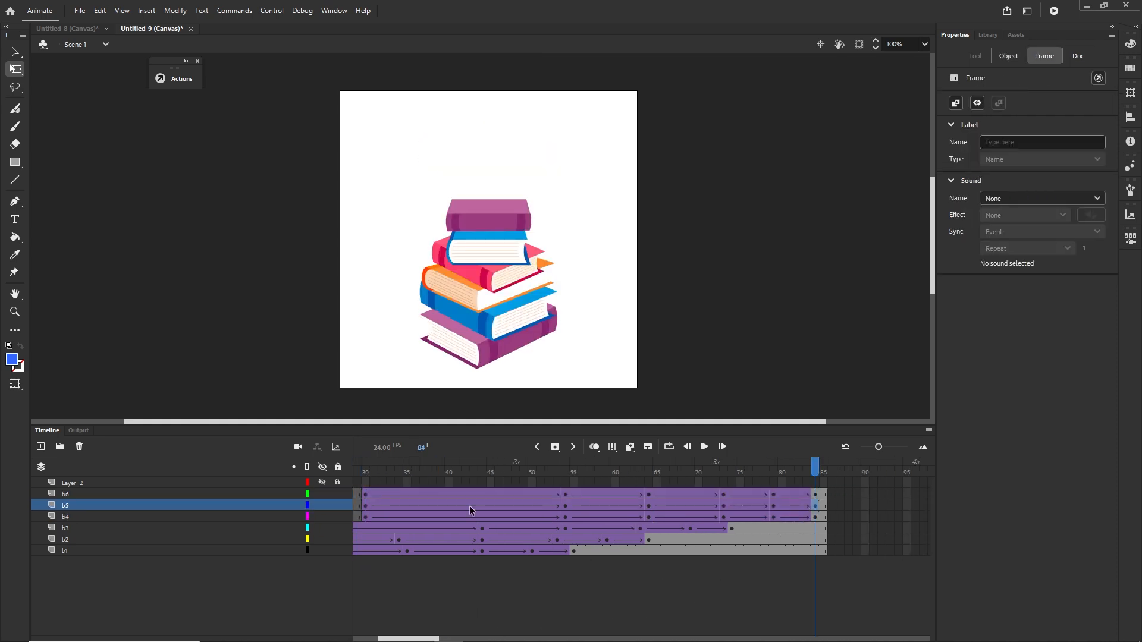
{"action": "left_click", "coordinate": [366, 499], "text": "shift"}
{"action": "left_click_drag", "start_coordinate": [365, 498], "coordinate": [448, 491]}
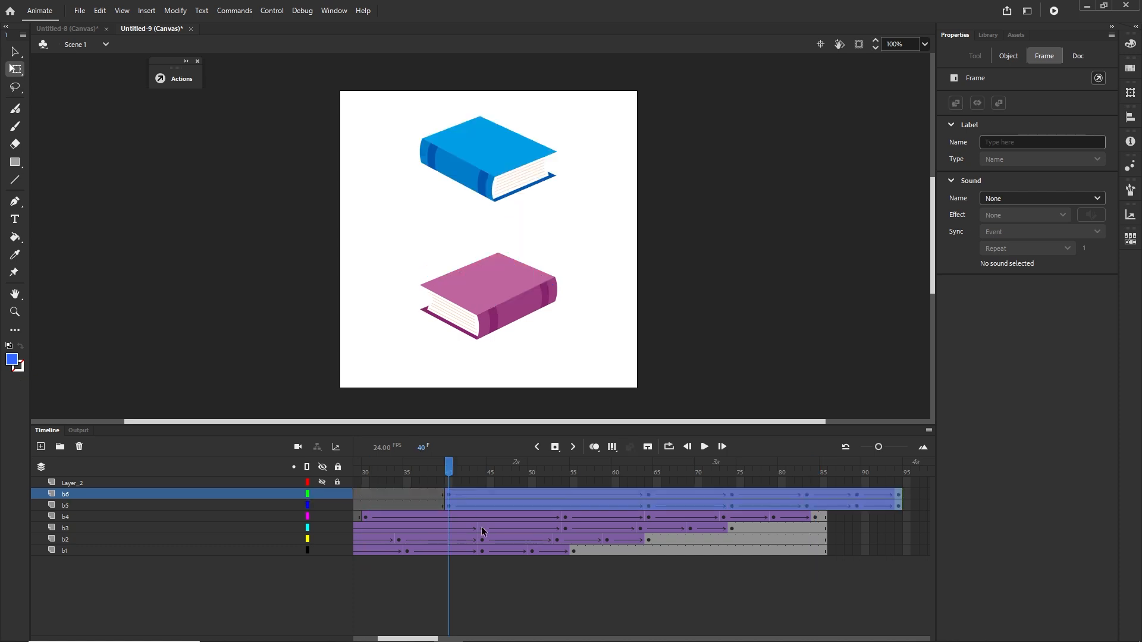
{"action": "left_click", "coordinate": [572, 593]}
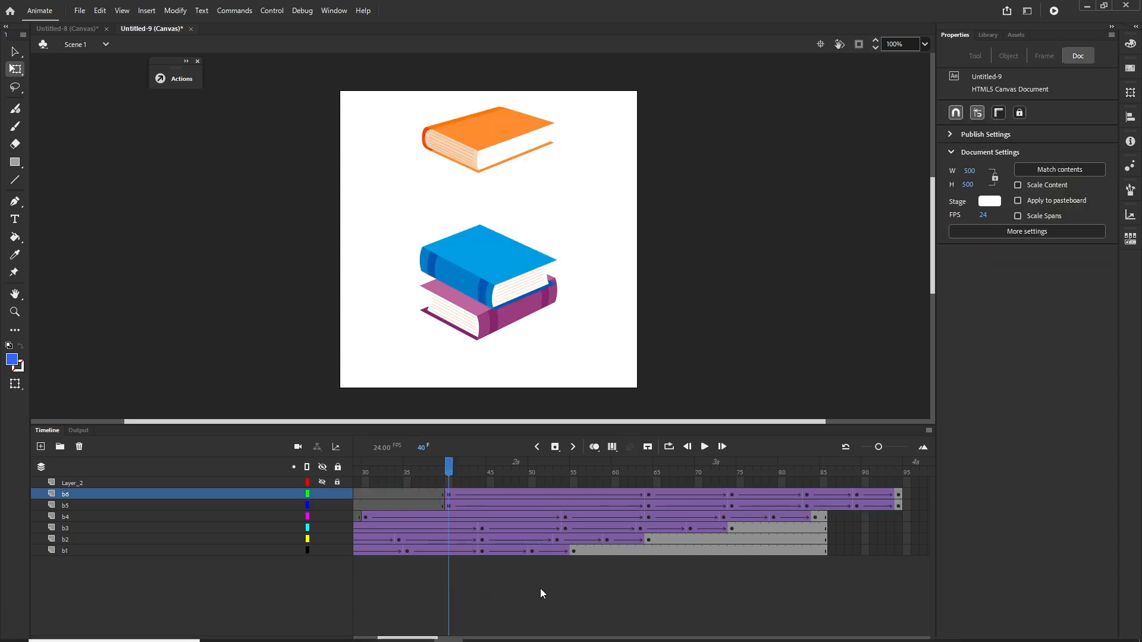
- Shift all tween keyframes of layer b6 so its animation starts at frame 50
{"action": "left_click_drag", "start_coordinate": [432, 639], "coordinate": [443, 640]}
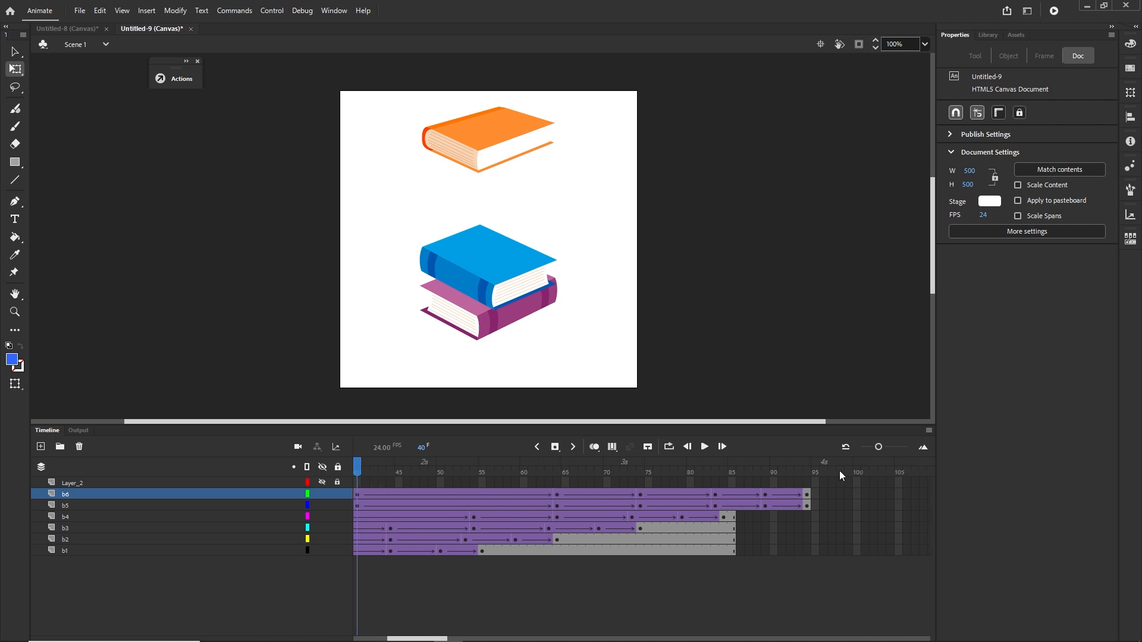
{"action": "left_click", "coordinate": [807, 495]}
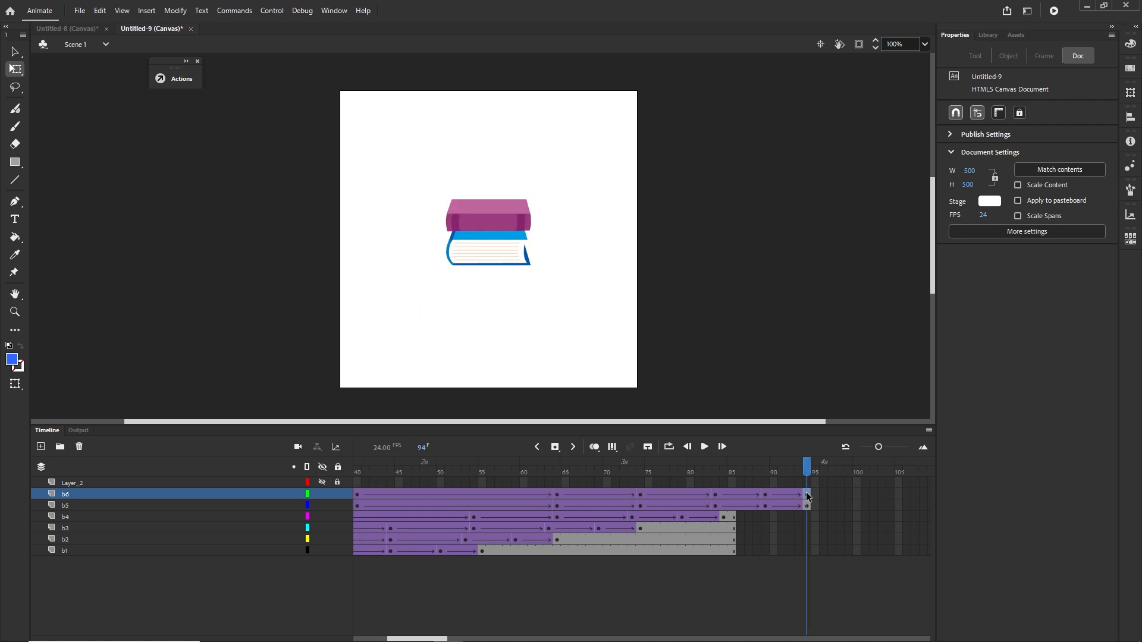
{"action": "left_click", "coordinate": [358, 494]}
{"action": "left_click_drag", "start_coordinate": [356, 494], "coordinate": [440, 494]}
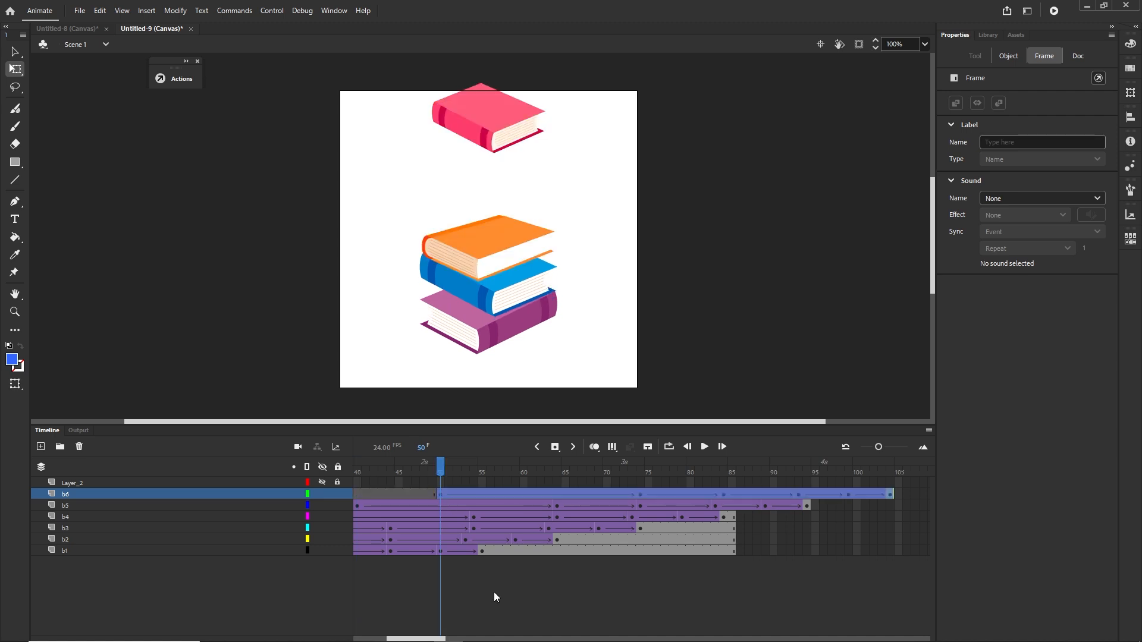
- Extend layers b1 to b6 with frames up to frame 125 to hold the final book stack
{"action": "left_click_drag", "start_coordinate": [440, 639], "coordinate": [445, 641]}
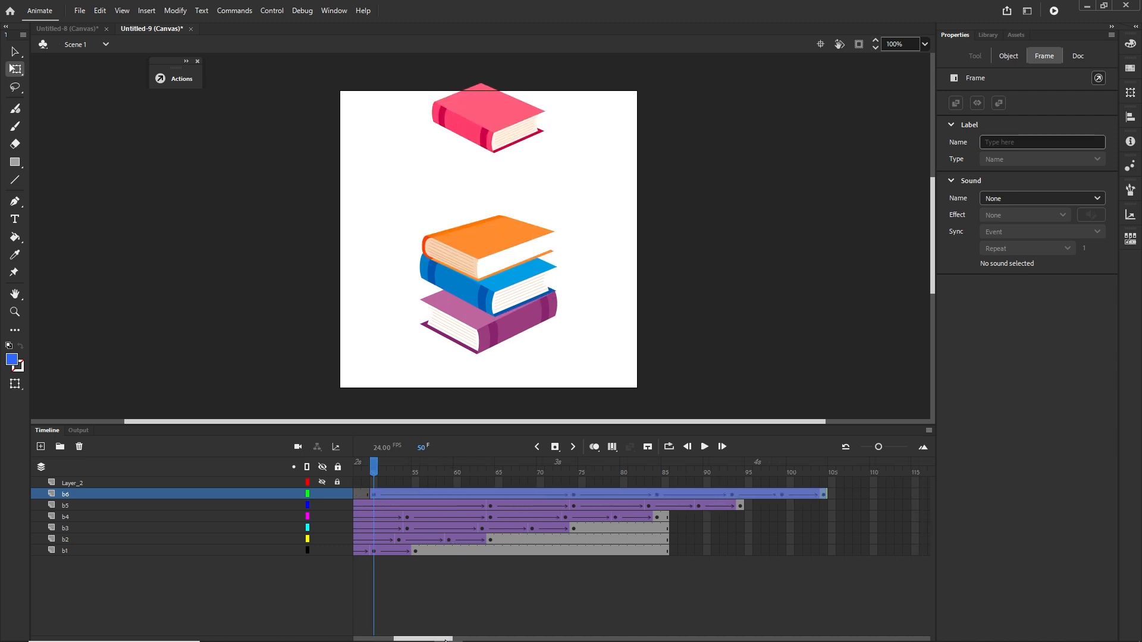
{"action": "left_click_drag", "start_coordinate": [387, 471], "coordinate": [800, 483]}
{"action": "scroll", "coordinate": [560, 585], "scroll_direction": "right", "scroll_amount": 5}
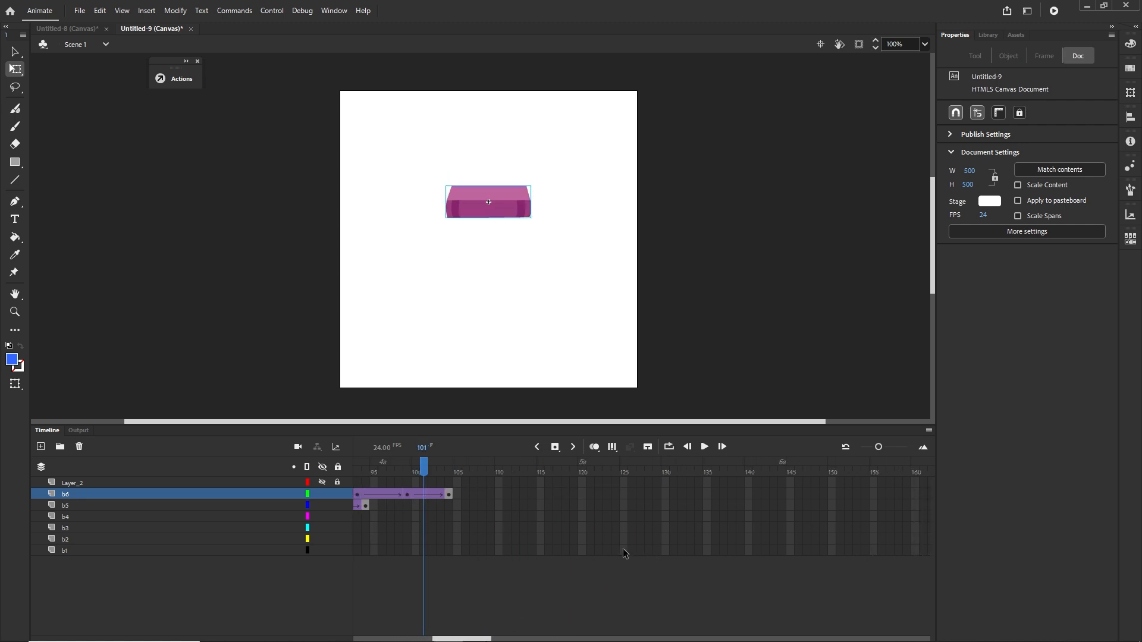
{"action": "left_click", "coordinate": [622, 549]}
{"action": "left_click", "coordinate": [623, 494], "text": "shift"}
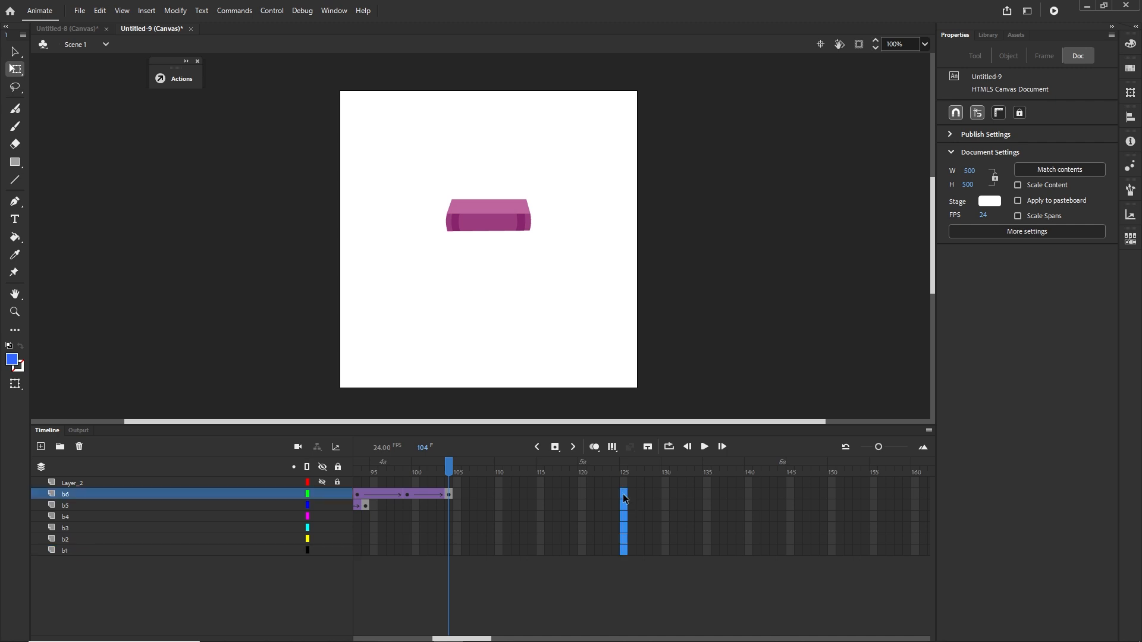
{"action": "key", "text": "F5"}
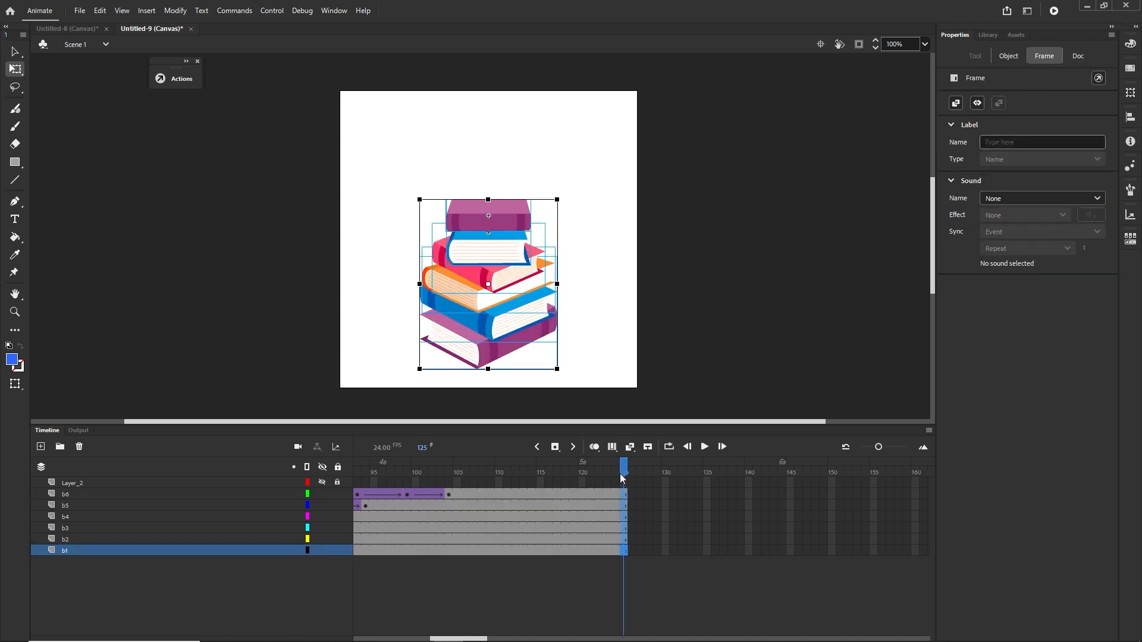
- Preview the staggered book animation from frame 1 in the browser, then return to the timeline in Animate
{"action": "left_click_drag", "start_coordinate": [621, 474], "coordinate": [179, 483]}
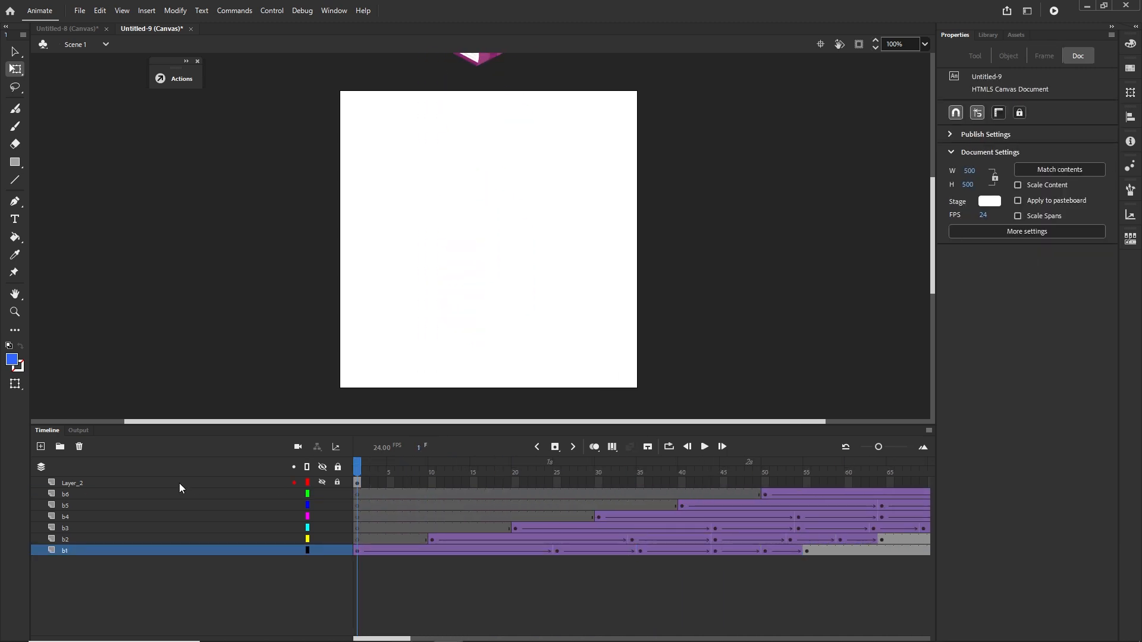
{"action": "key", "text": "ctrl+Return"}
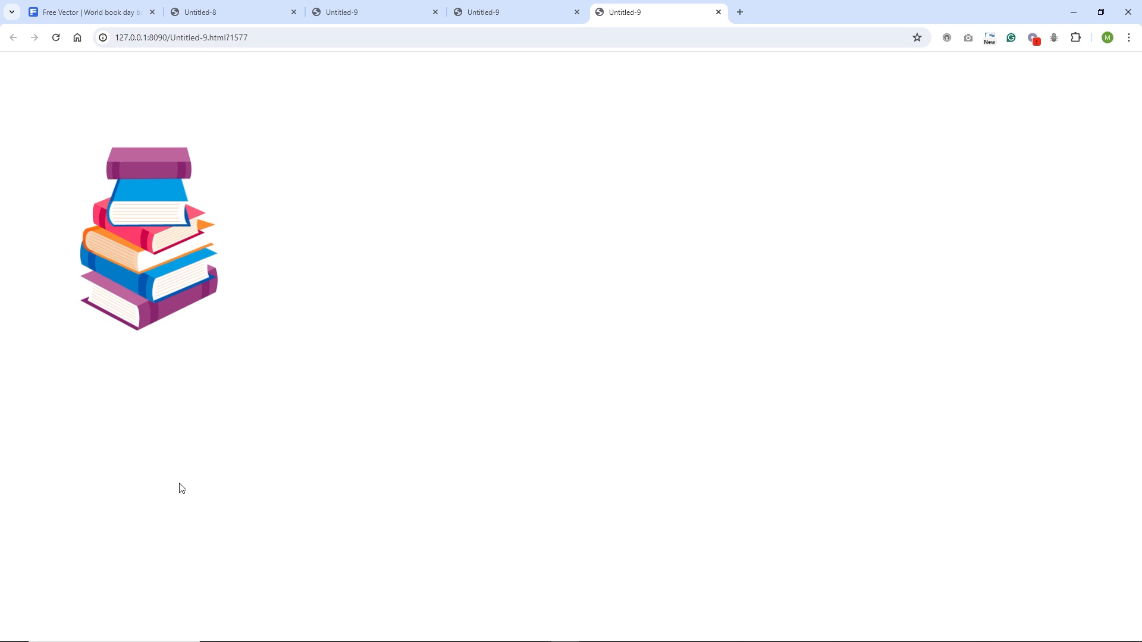
{"action": "left_click", "coordinate": [448, 631]}
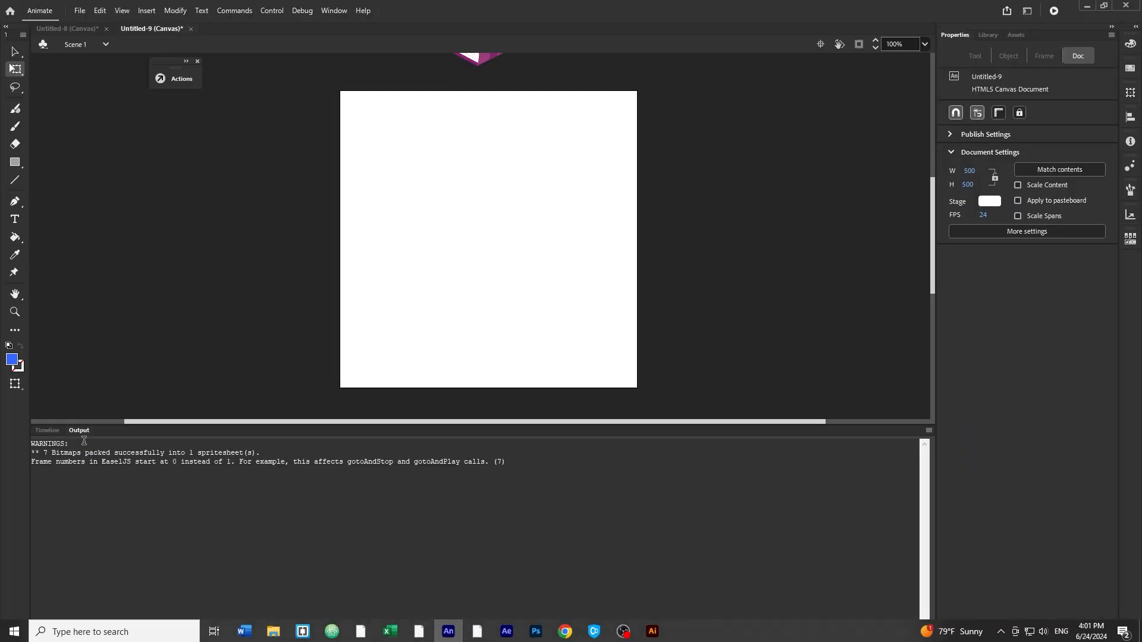
{"action": "left_click", "coordinate": [51, 430]}
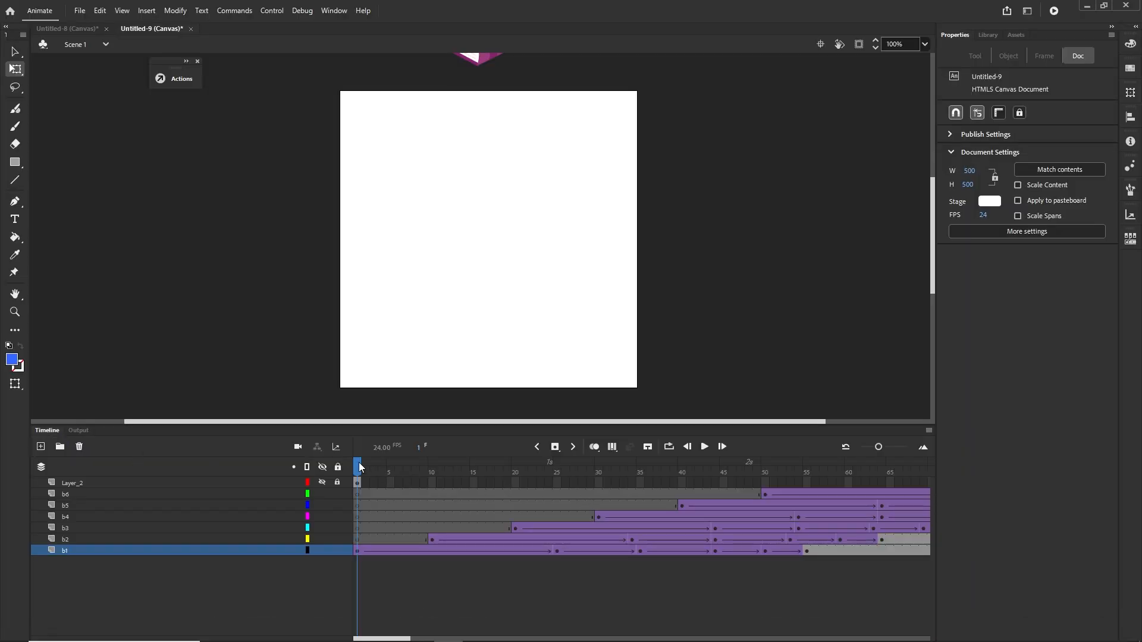
- Scrub through the first 34 frames and examine how the b2 book lands on the bouncing b1 book
{"action": "left_click_drag", "start_coordinate": [359, 467], "coordinate": [632, 495]}
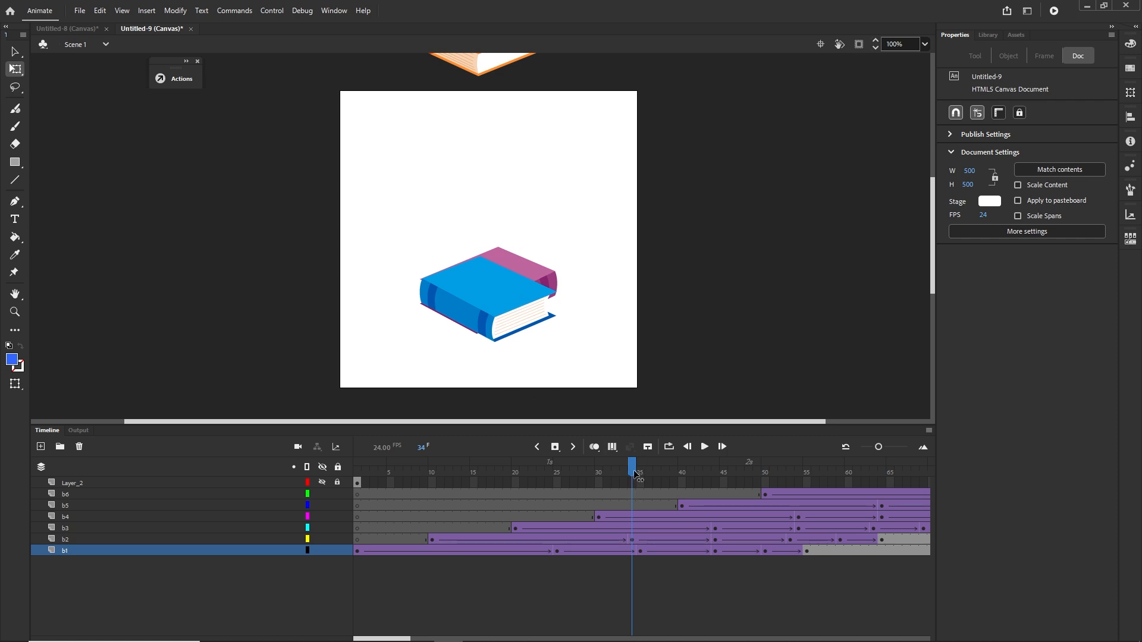
{"action": "left_click_drag", "start_coordinate": [635, 474], "coordinate": [540, 511]}
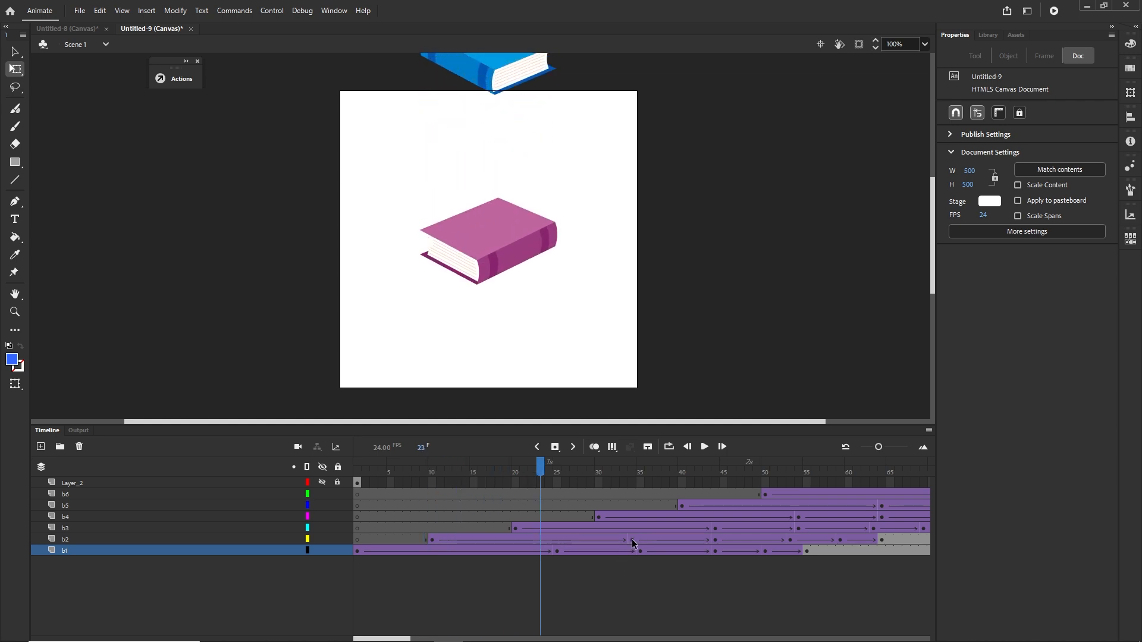
{"action": "left_click", "coordinate": [632, 539]}
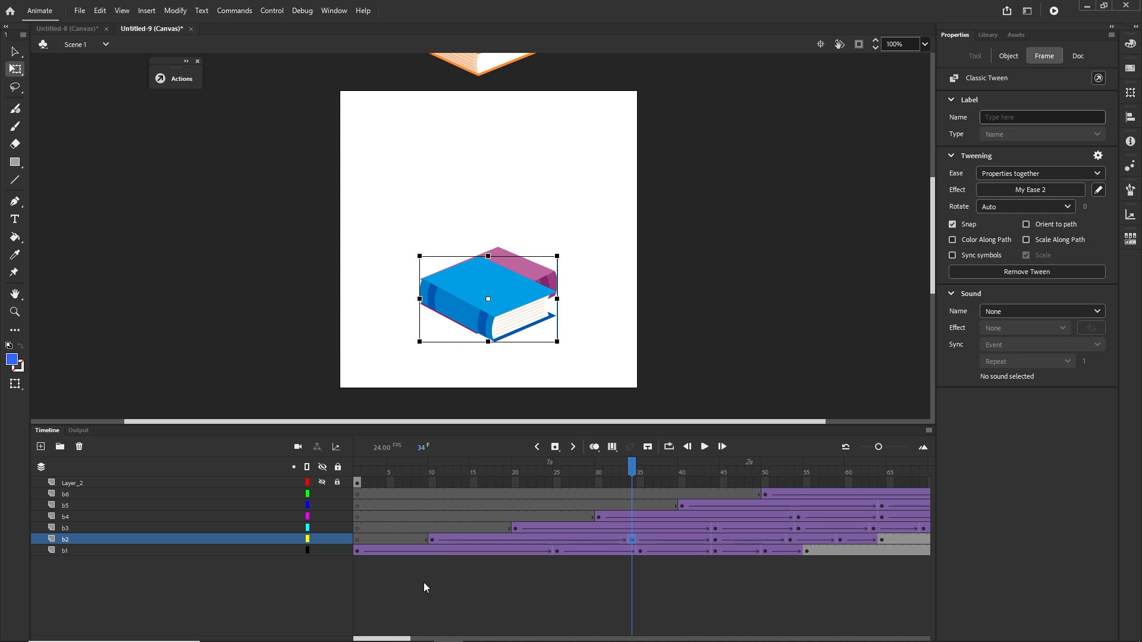
{"action": "left_click", "coordinate": [582, 470]}
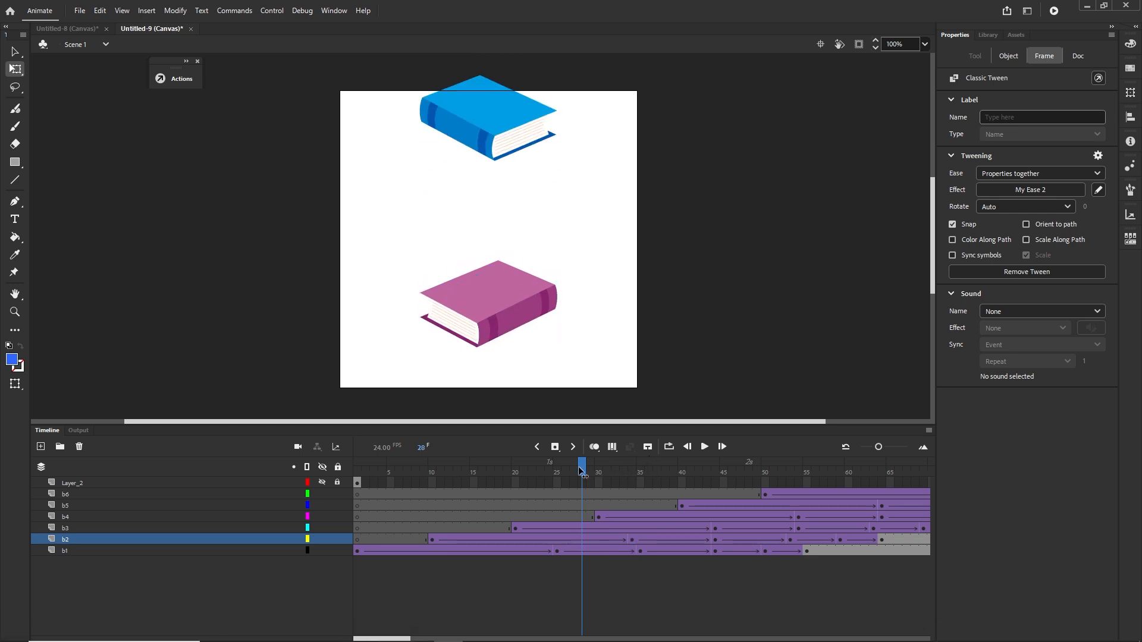
{"action": "left_click_drag", "start_coordinate": [582, 470], "coordinate": [598, 470]}
{"action": "left_click", "coordinate": [661, 561]}
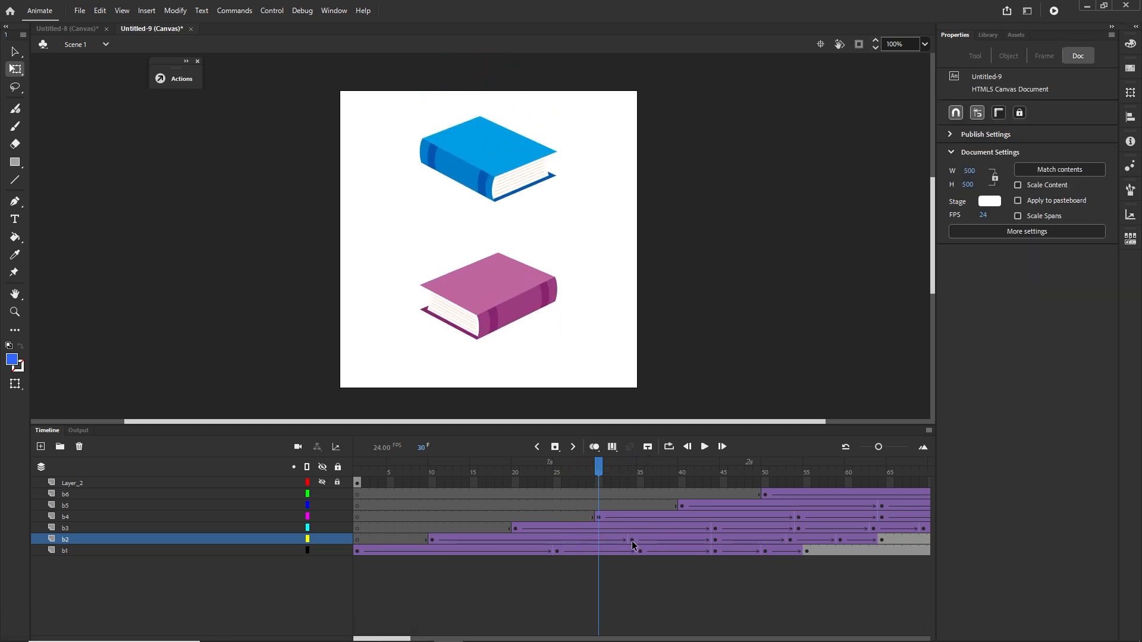
- Raise the b2 book at its frame 34 keyframe by about 26 px so it lands on the b1 book
{"action": "left_click", "coordinate": [634, 540]}
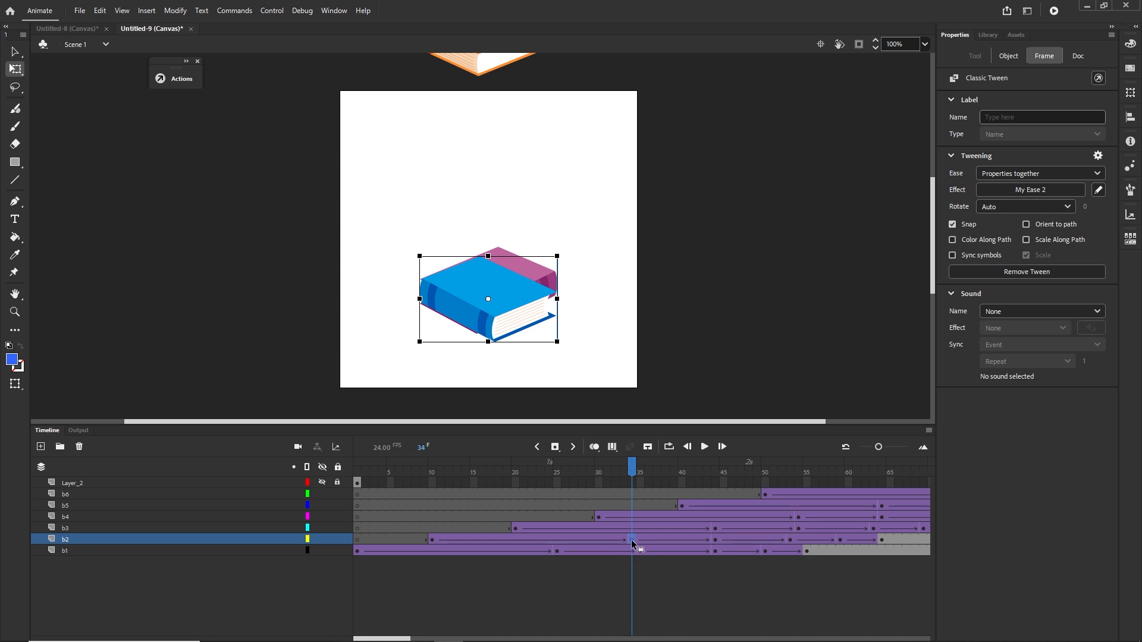
{"action": "key", "text": "shift+Up"}
{"action": "key", "text": "Up"}
{"action": "key", "text": "Up"}
{"action": "key", "text": "Up"}
{"action": "key", "text": "Up"}
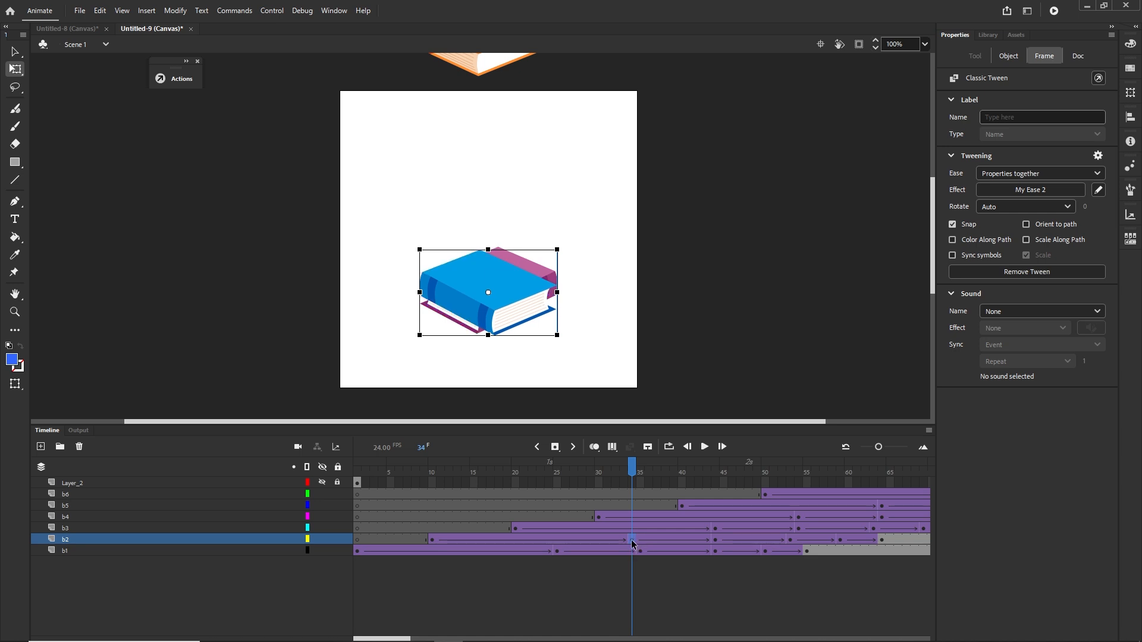
{"action": "key", "text": "shift+Up"}
{"action": "key", "text": "Up"}
{"action": "key", "text": "Up"}
{"action": "key", "text": "Up"}
{"action": "key", "text": "Up"}
{"action": "key", "text": "Up"}
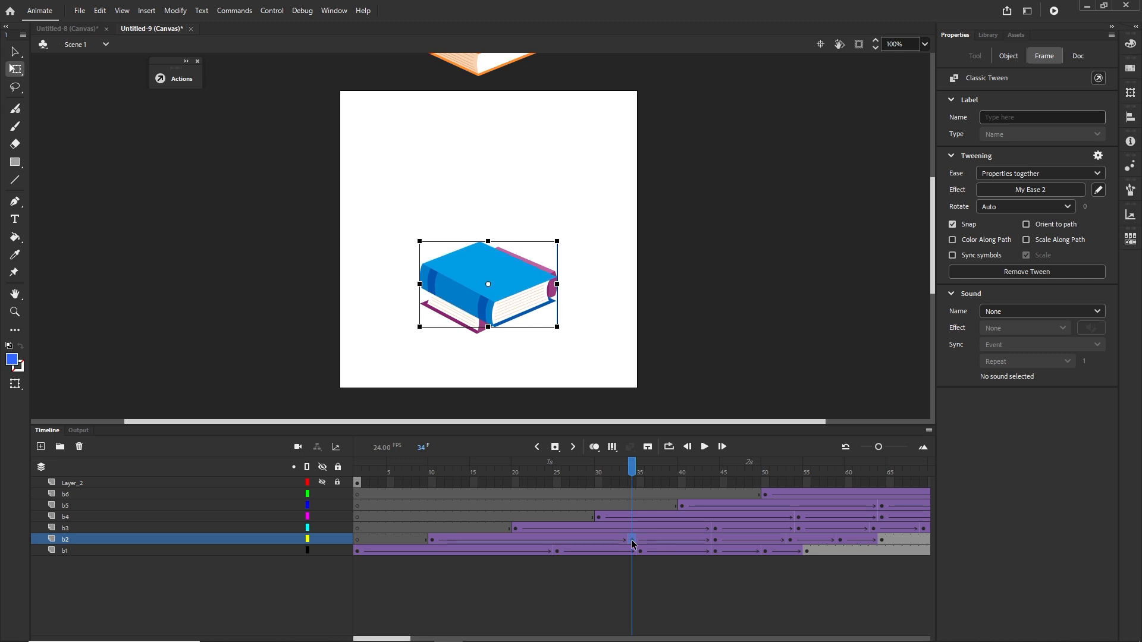
{"action": "key", "text": "Down"}
{"action": "key", "text": "Down"}
{"action": "key", "text": "Down"}
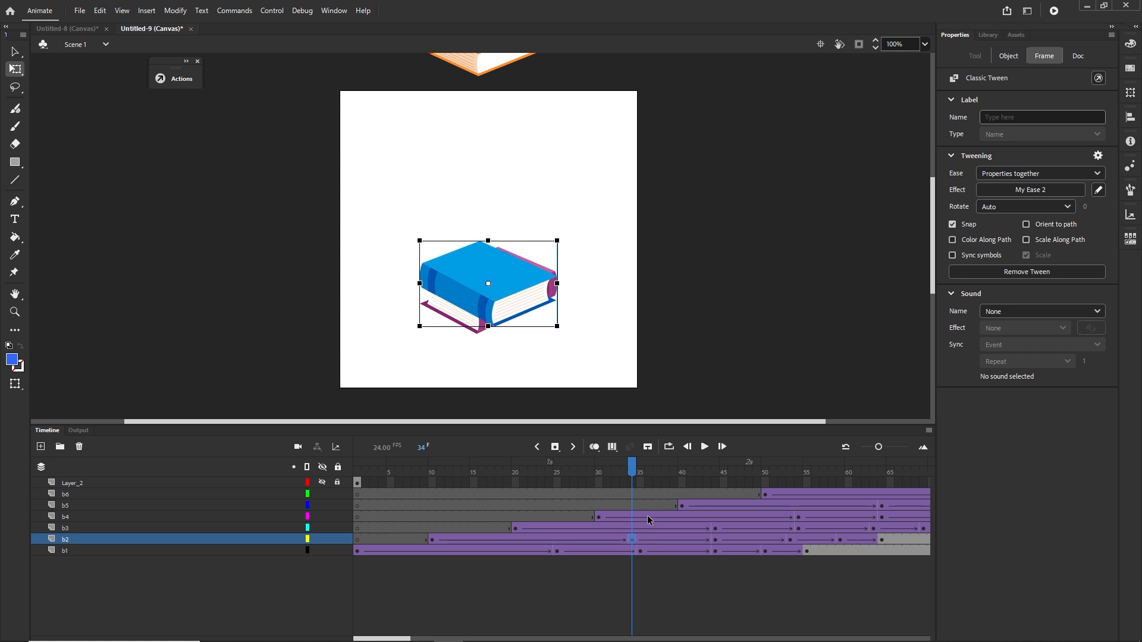
- Raise the b3 book at its frame 44 keyframe by about 40 px to meet the bouncing b2 book
{"action": "left_click_drag", "start_coordinate": [636, 478], "coordinate": [715, 474]}
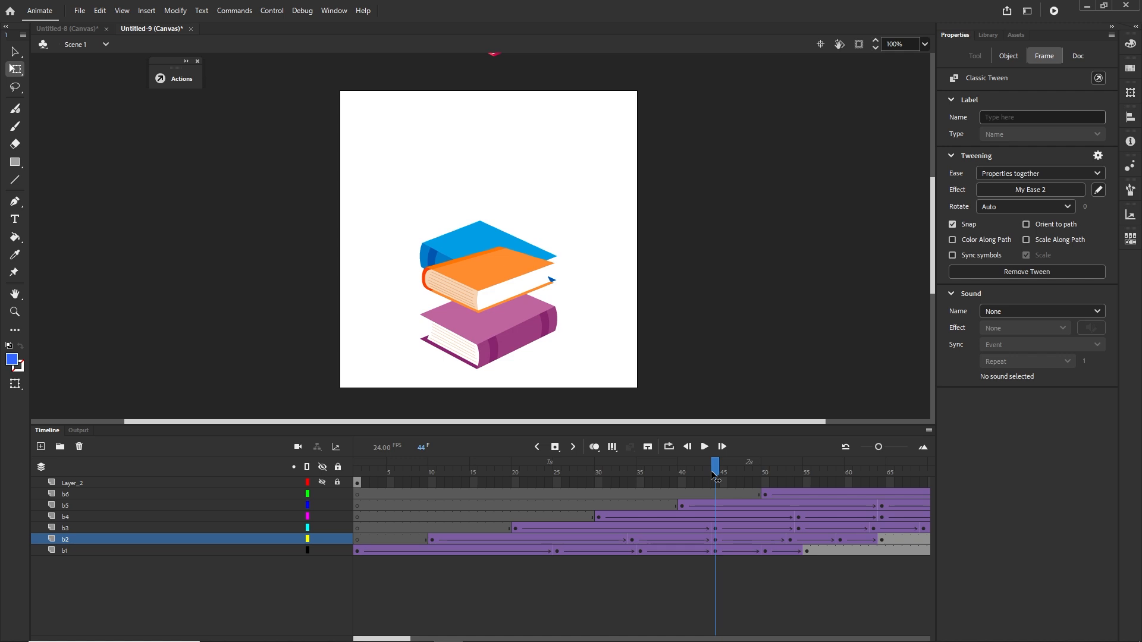
{"action": "left_click", "coordinate": [717, 530]}
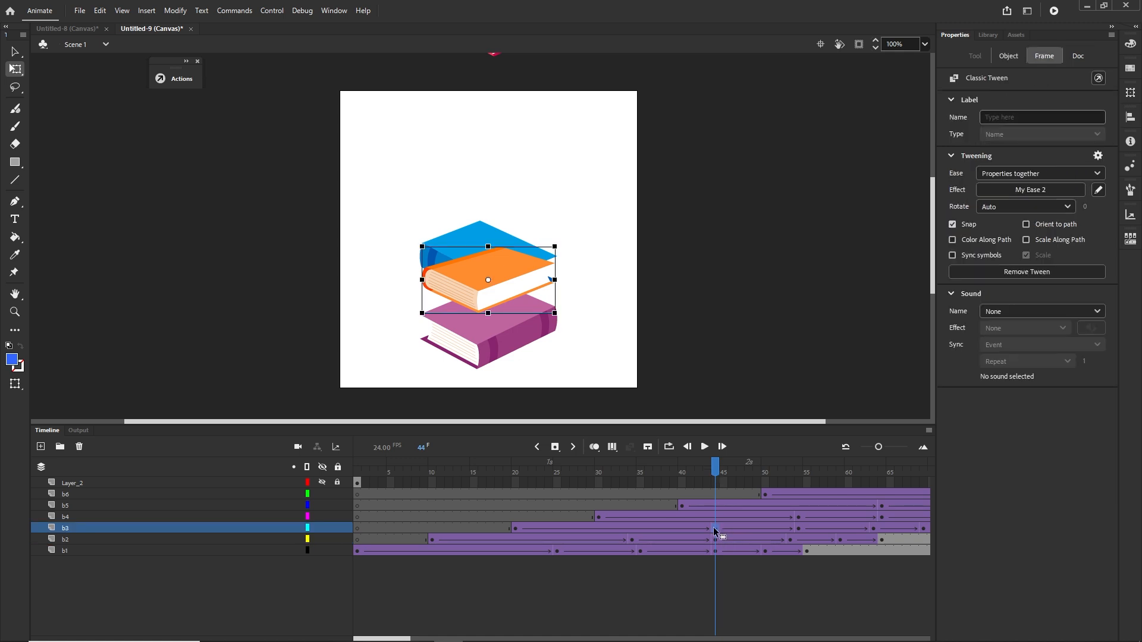
{"action": "key", "text": "shift+Up"}
{"action": "key", "text": "shift+Up"}
{"action": "key", "text": "shift+Up"}
{"action": "key", "text": "shift+Up"}
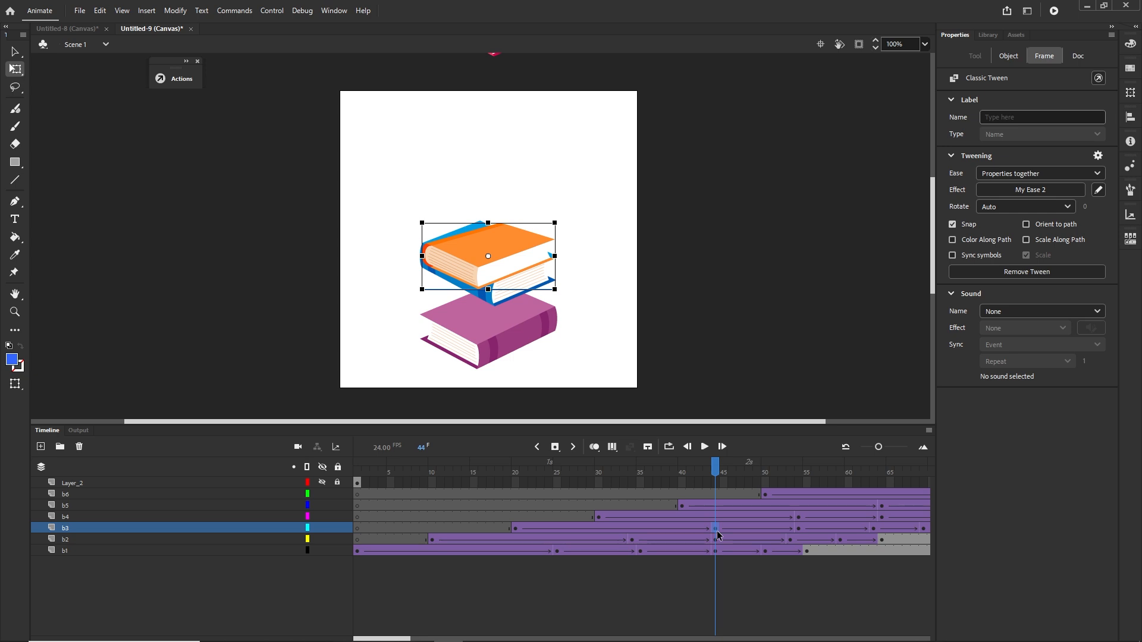
- Raise the b4 book at its frame 54 keyframe by about 40 px to meet the bouncing b3 book
{"action": "left_click_drag", "start_coordinate": [724, 471], "coordinate": [799, 485]}
{"action": "left_click", "coordinate": [798, 517]}
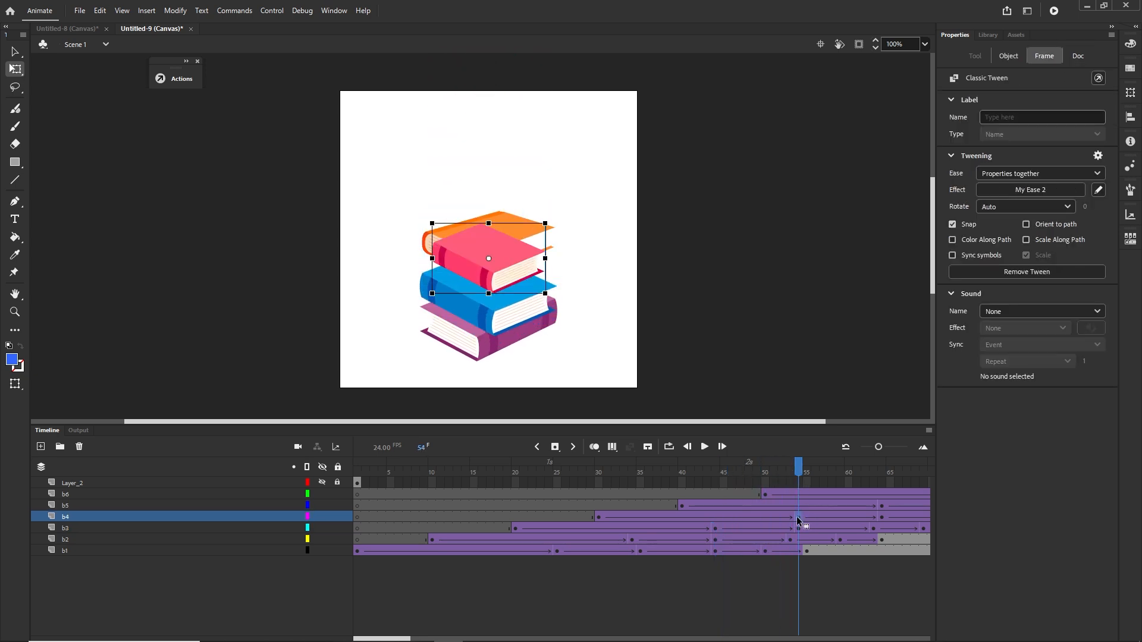
{"action": "key", "text": "shift+Up"}
{"action": "key", "text": "shift+Up"}
{"action": "key", "text": "shift+Up"}
{"action": "key", "text": "shift+Up"}
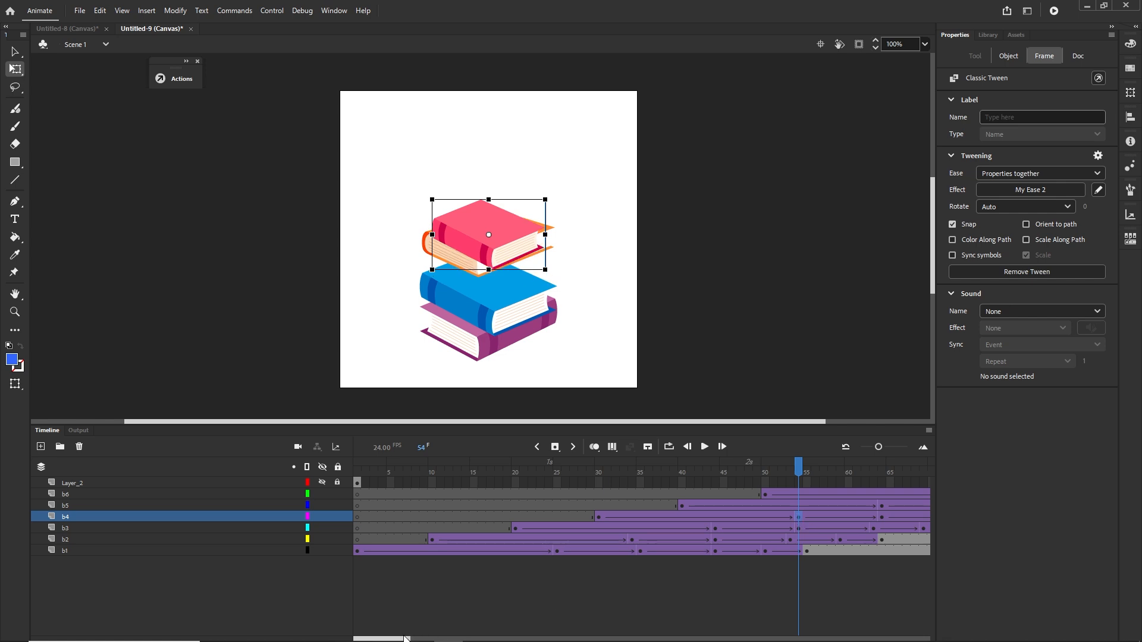
- Raise the b5 book at its frame 64 keyframe by about 30 px to meet the bouncing b4 book
{"action": "left_click_drag", "start_coordinate": [404, 638], "coordinate": [440, 637]}
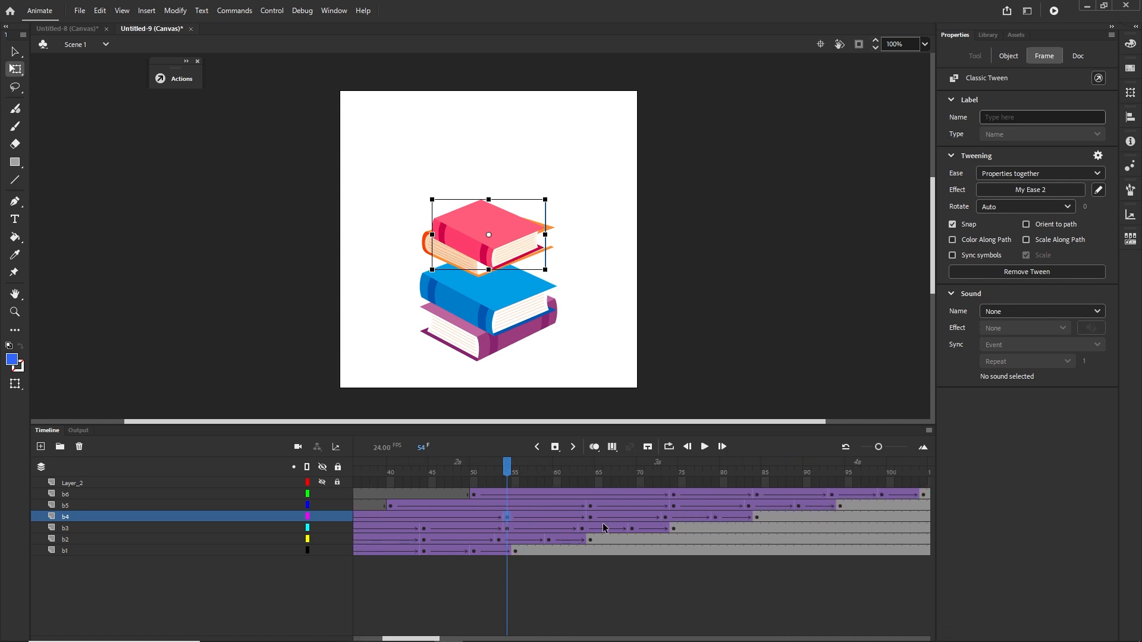
{"action": "left_click", "coordinate": [591, 507]}
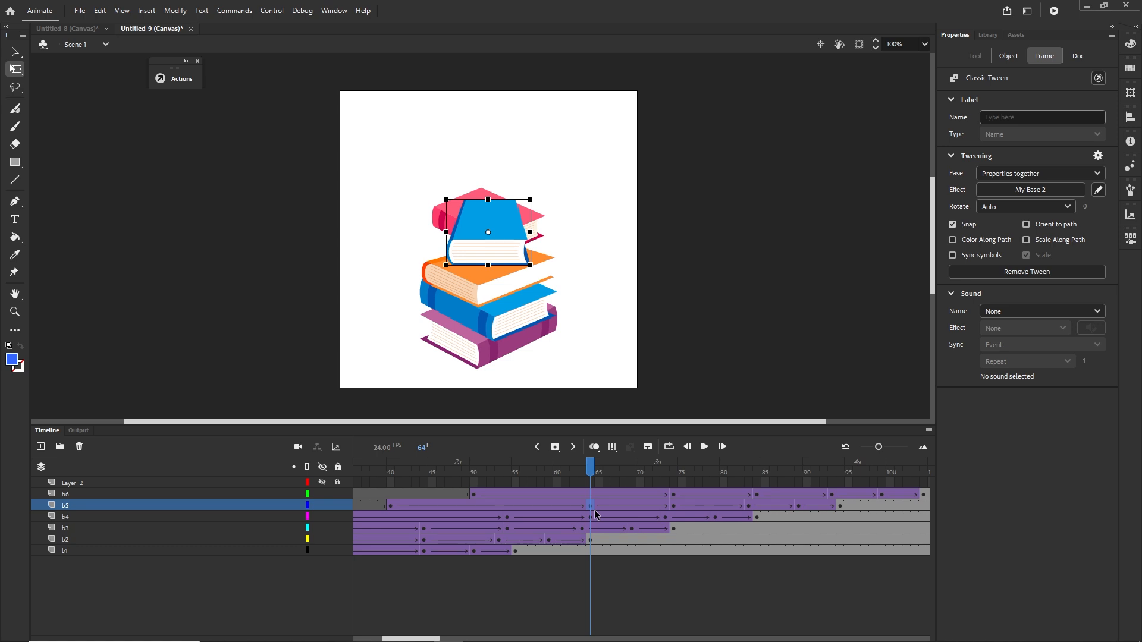
{"action": "key", "text": "shift+Up"}
{"action": "key", "text": "shift+Up"}
{"action": "key", "text": "shift+Up"}
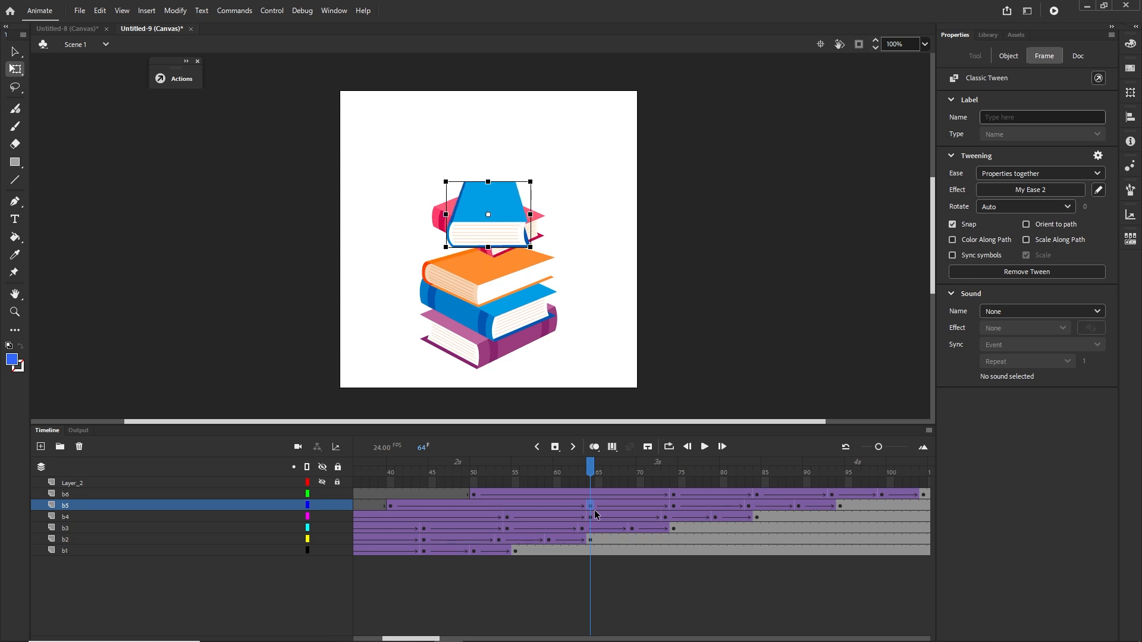
- Raise the b6 book at its frame 74 keyframe by about 50 px to meet the bouncing b5 book
{"action": "left_click_drag", "start_coordinate": [598, 471], "coordinate": [672, 471]}
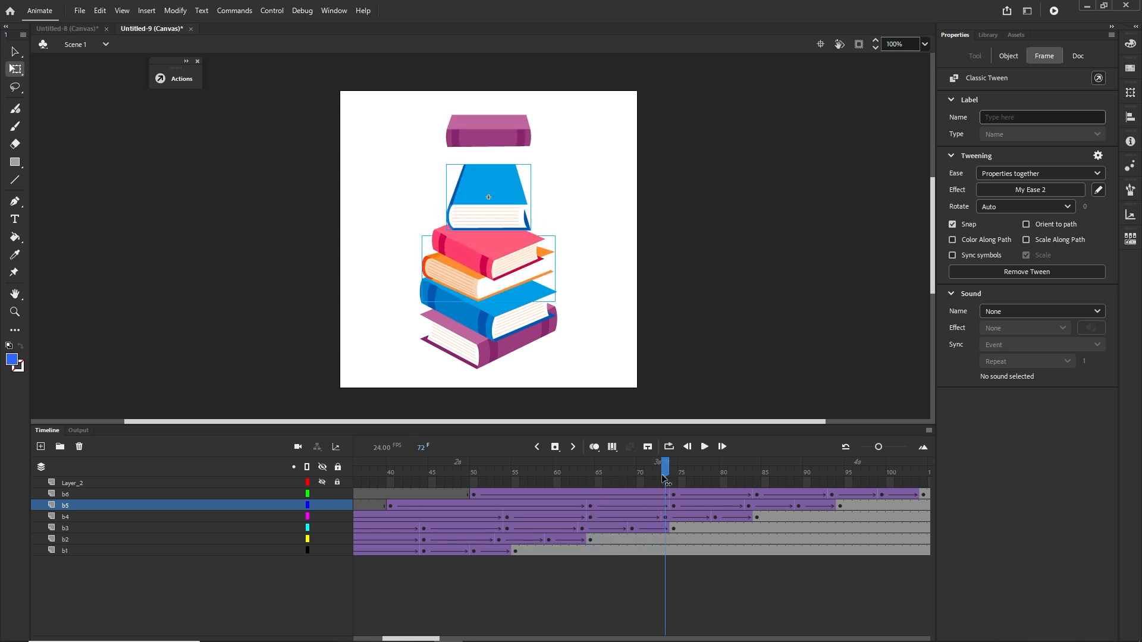
{"action": "left_click", "coordinate": [676, 495]}
{"action": "key", "text": "shift+Up"}
{"action": "key", "text": "shift+Up"}
{"action": "key", "text": "shift+Up"}
{"action": "key", "text": "shift+Up"}
{"action": "key", "text": "shift+Up"}
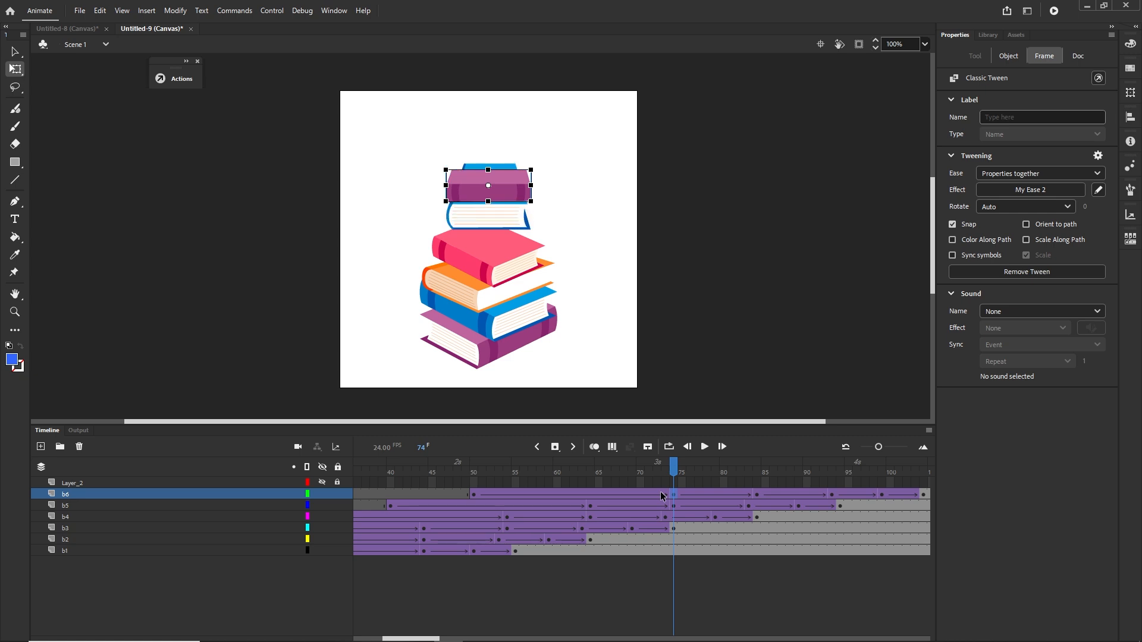
- Scrub through to frame 95, preview the corrected book landings in the browser, and return to the timeline in Animate
{"action": "left_click_drag", "start_coordinate": [689, 463], "coordinate": [852, 496]}
{"action": "key", "text": "ctrl+Return"}
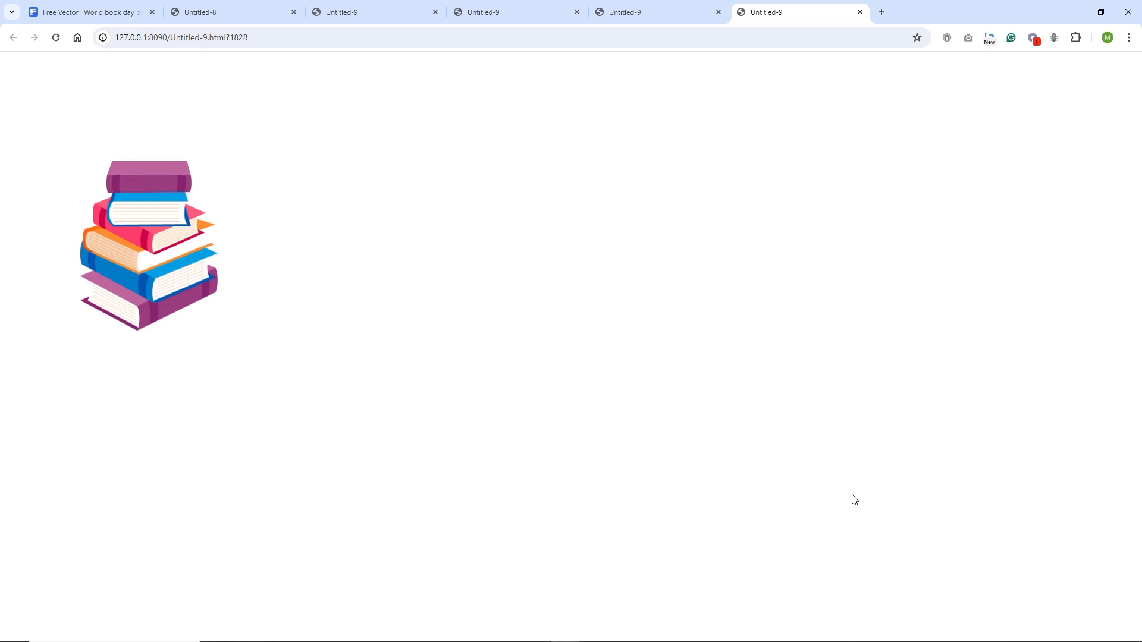
{"action": "left_click", "coordinate": [448, 631]}
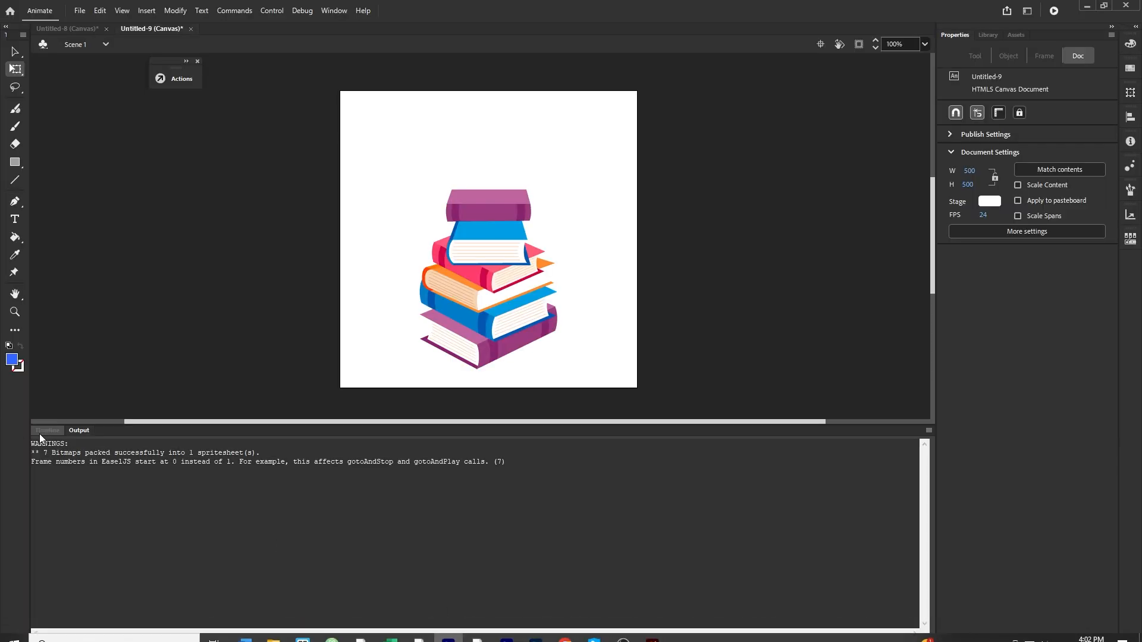
{"action": "left_click", "coordinate": [59, 432]}
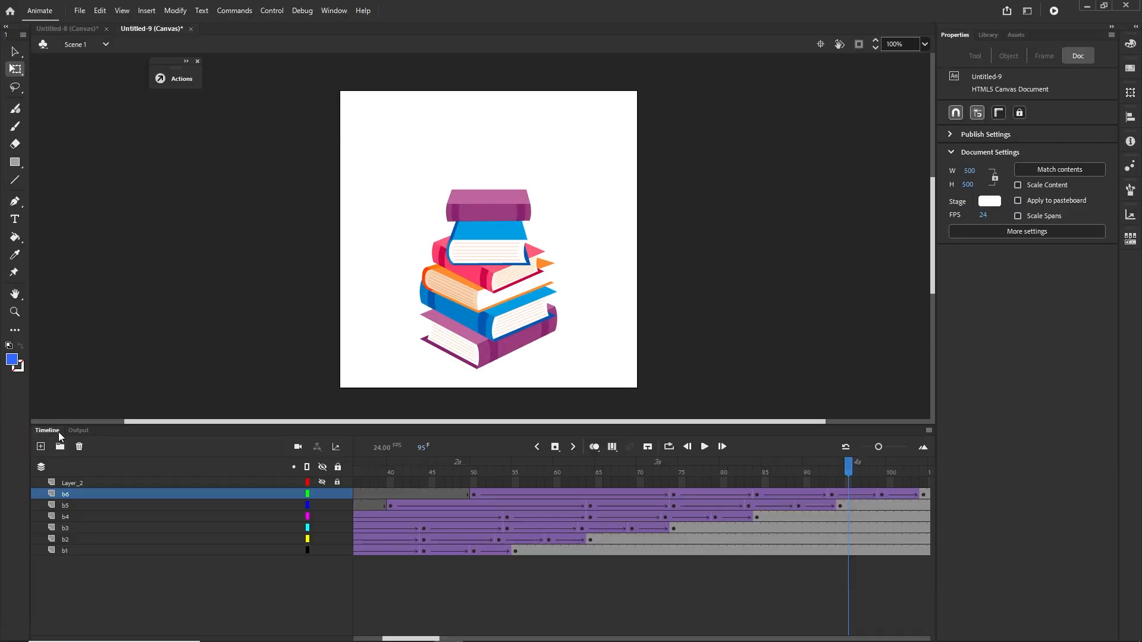
- Set the stage background color to the pale pink FFEFEF
{"action": "left_click", "coordinate": [989, 202]}
{"action": "left_click", "coordinate": [970, 214]}
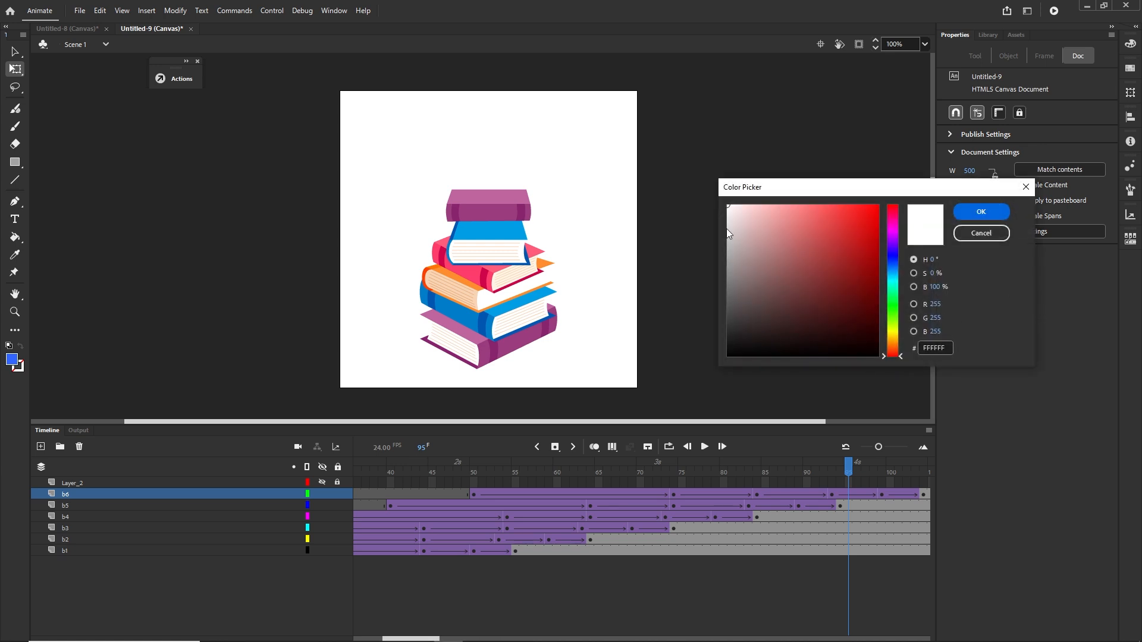
{"action": "left_click", "coordinate": [737, 206]}
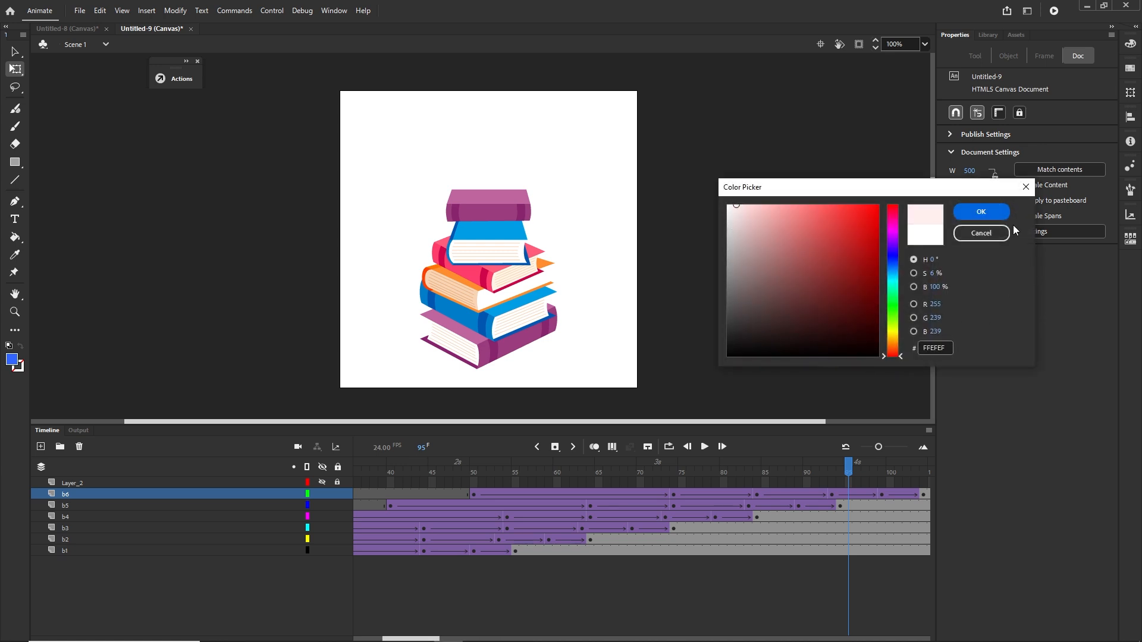
{"action": "left_click", "coordinate": [998, 213]}
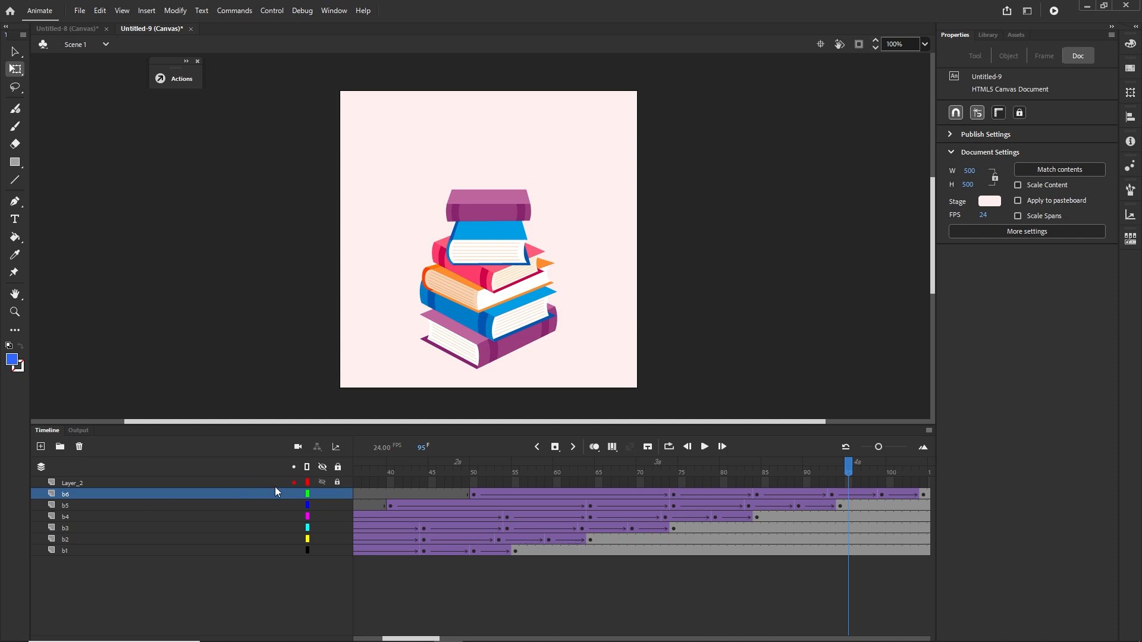
- Show the hidden title on Layer_2 and extend that layer with frames up to frame 125
{"action": "left_click", "coordinate": [76, 485]}
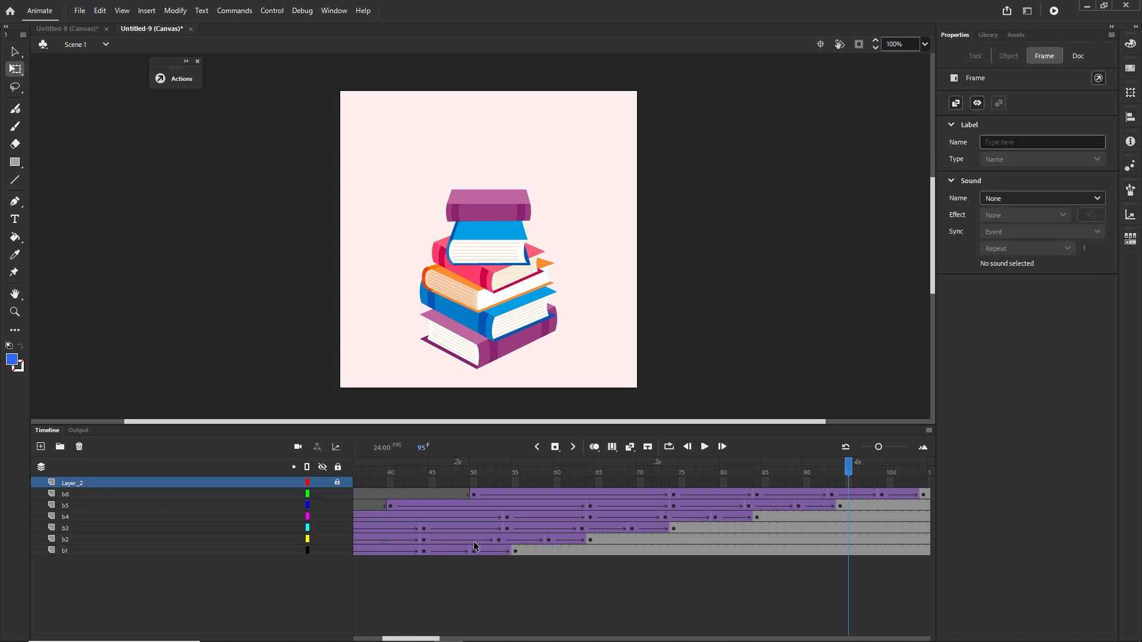
{"action": "left_click_drag", "start_coordinate": [417, 638], "coordinate": [452, 638]}
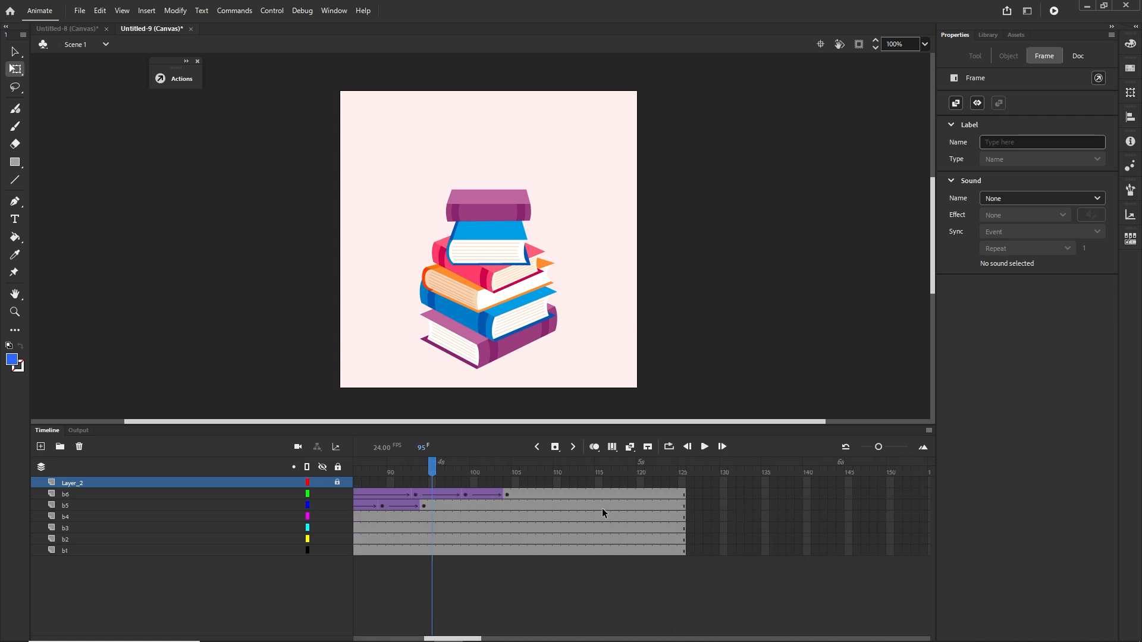
{"action": "left_click", "coordinate": [681, 483]}
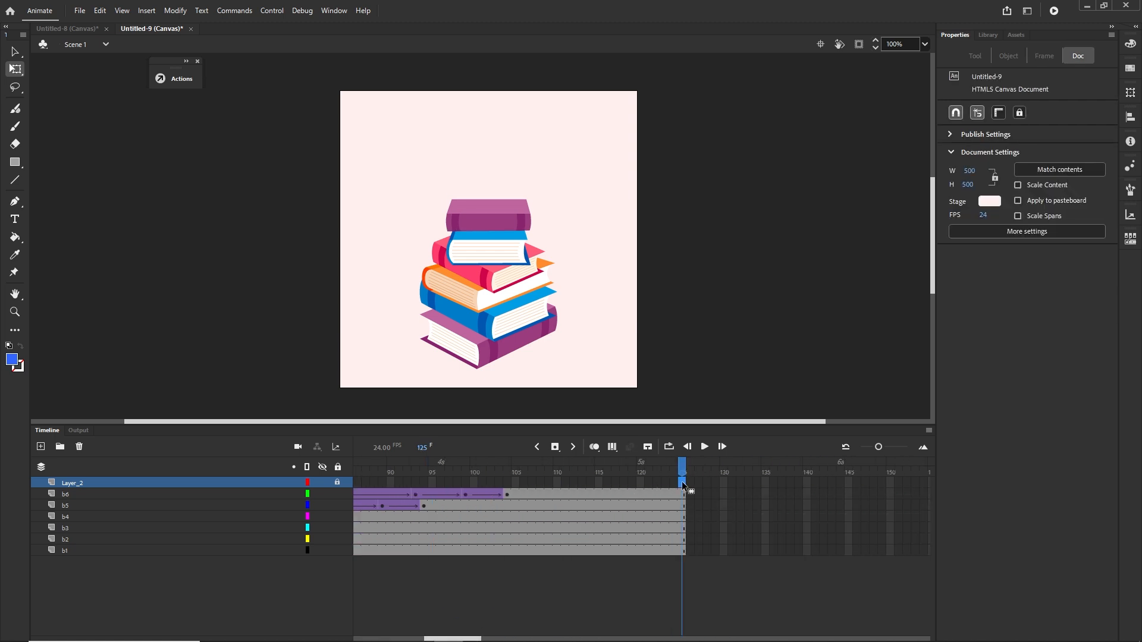
{"action": "key", "text": "F5"}
- Preview the animation with its title from frame 1 in the browser, then return to Animate
{"action": "left_click_drag", "start_coordinate": [682, 470], "coordinate": [351, 470]}
{"action": "key", "text": "ctrl+Return"}
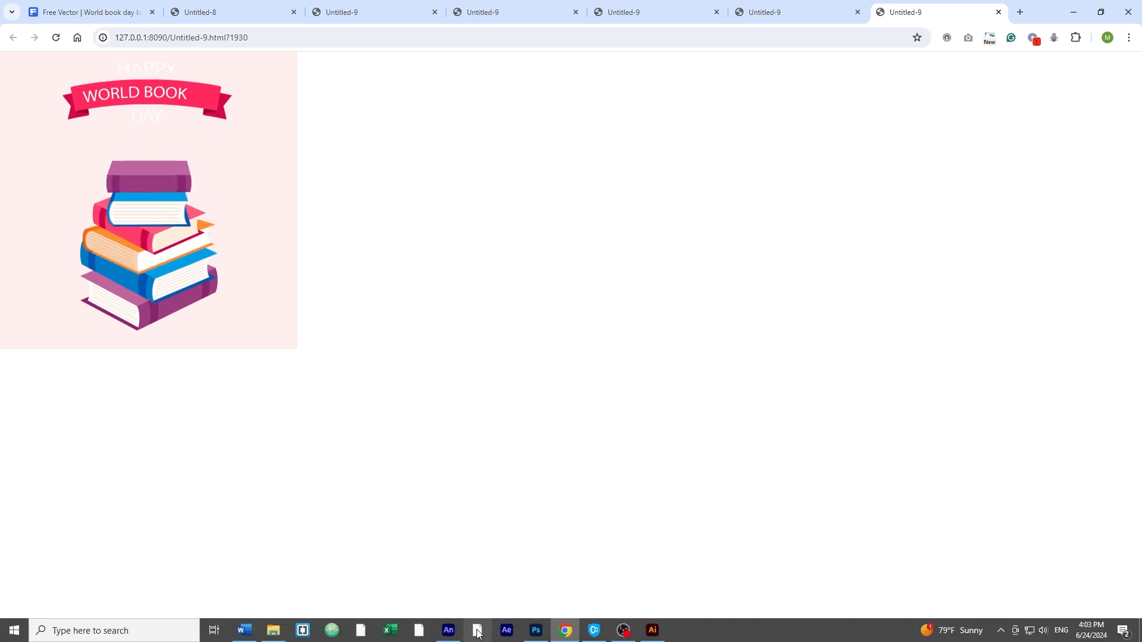
{"action": "left_click", "coordinate": [449, 631]}
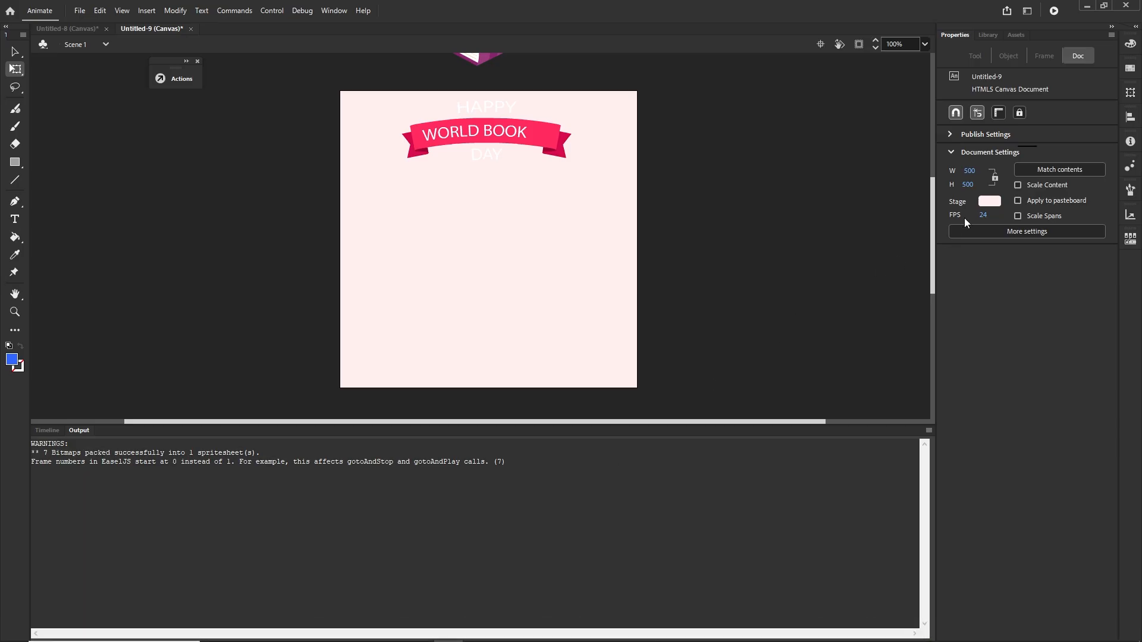
- Set the stage background color to the stronger pink FFACAC
{"action": "left_click", "coordinate": [989, 201]}
{"action": "left_click", "coordinate": [970, 215]}
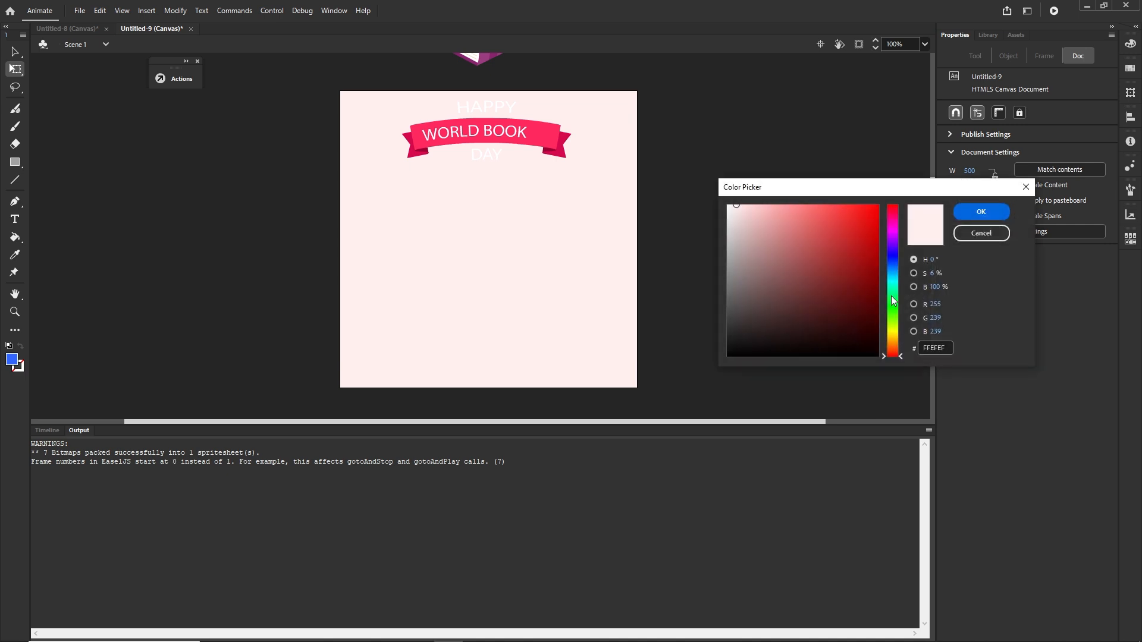
{"action": "left_click_drag", "start_coordinate": [763, 220], "coordinate": [777, 202]}
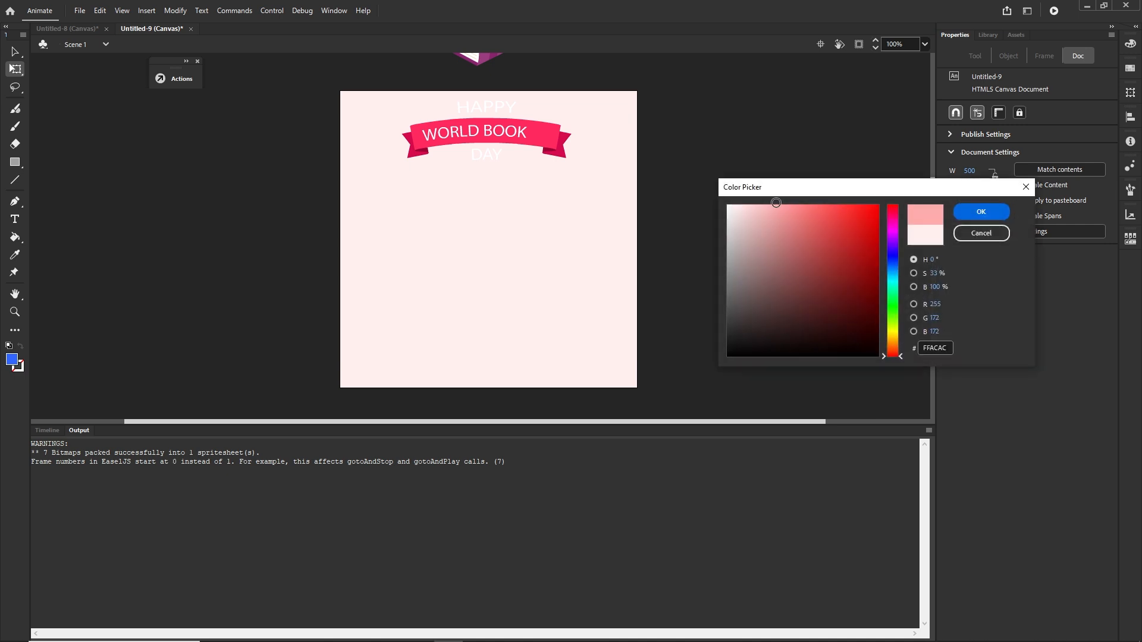
{"action": "left_click", "coordinate": [982, 213]}
- Preview the animation on its new pink background in the browser, then return to the timeline in Animate
{"action": "key", "text": "ctrl+Return"}
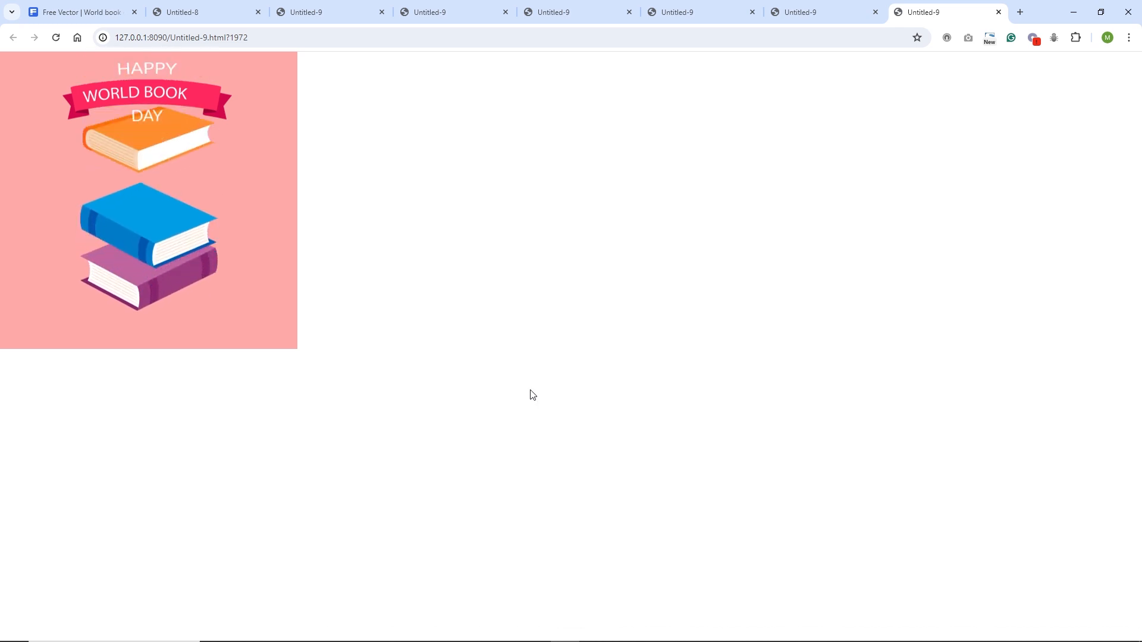
{"action": "mouse_move", "coordinate": [447, 640]}
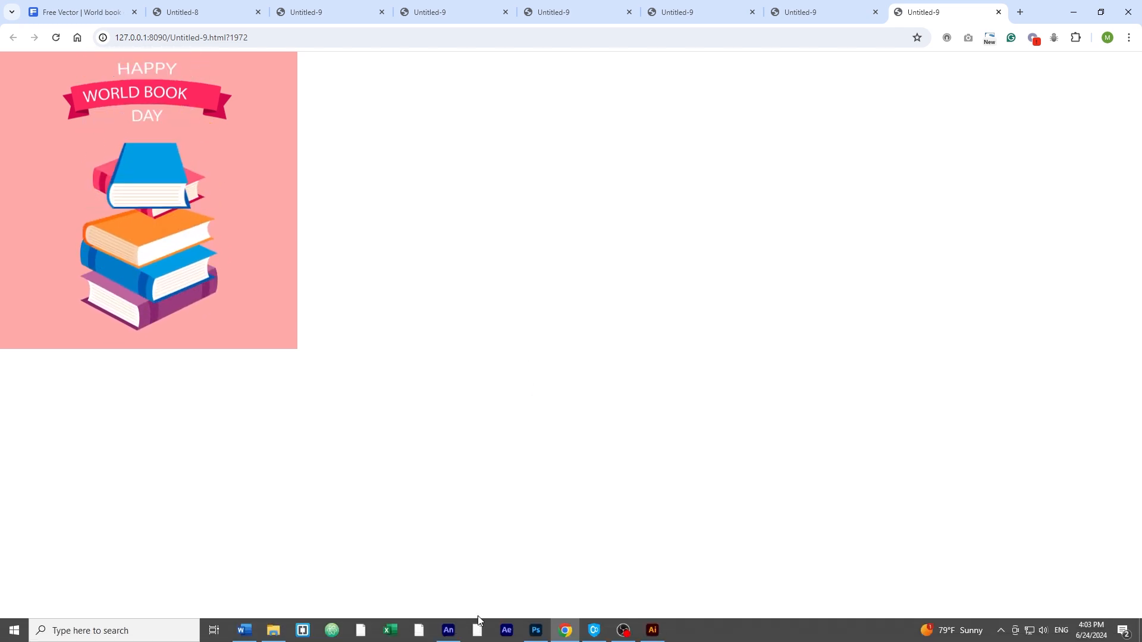
{"action": "left_click", "coordinate": [447, 632]}
{"action": "left_click", "coordinate": [49, 430]}
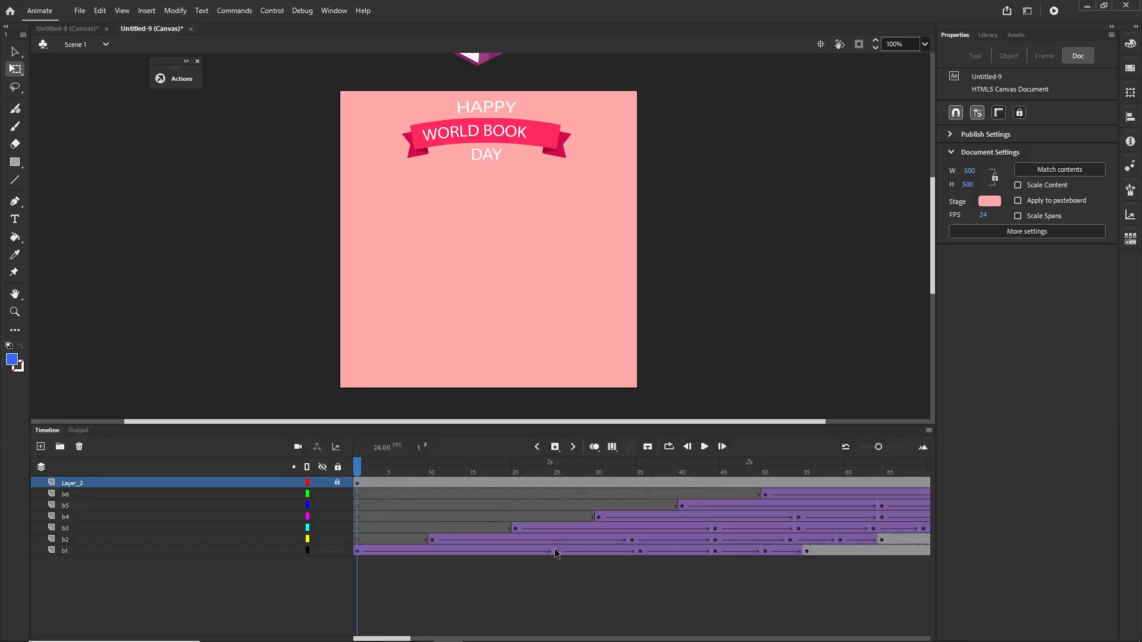
- Extend all layers from Layer_2 to b1 with frames up to frame 132
{"action": "left_click_drag", "start_coordinate": [403, 640], "coordinate": [480, 592]}
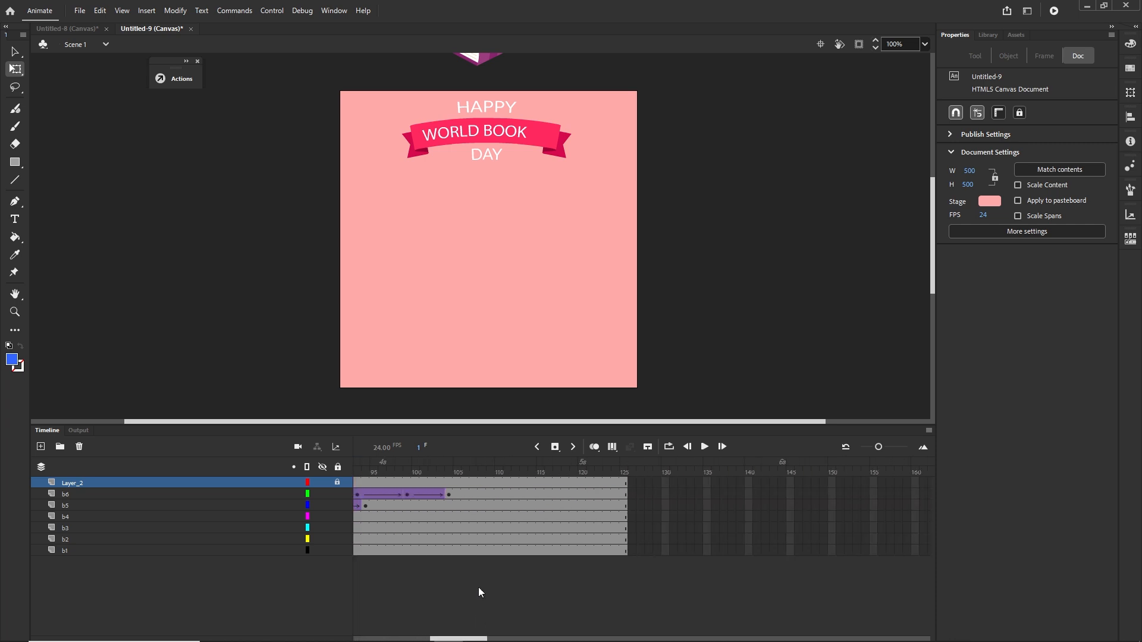
{"action": "left_click", "coordinate": [683, 550]}
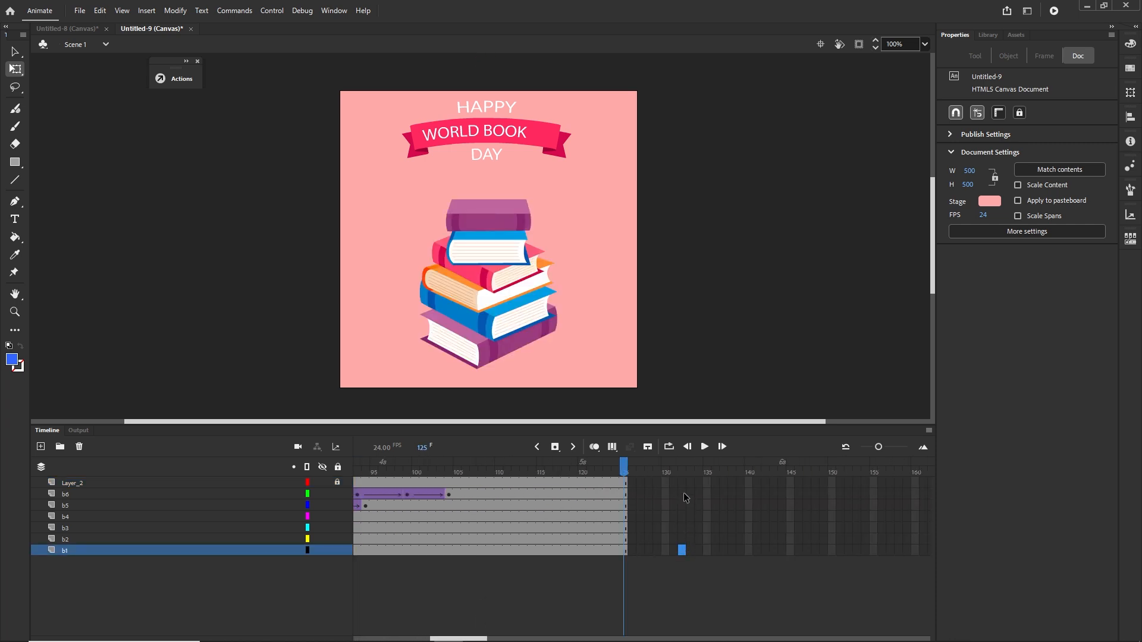
{"action": "left_click", "coordinate": [684, 486], "text": "shift"}
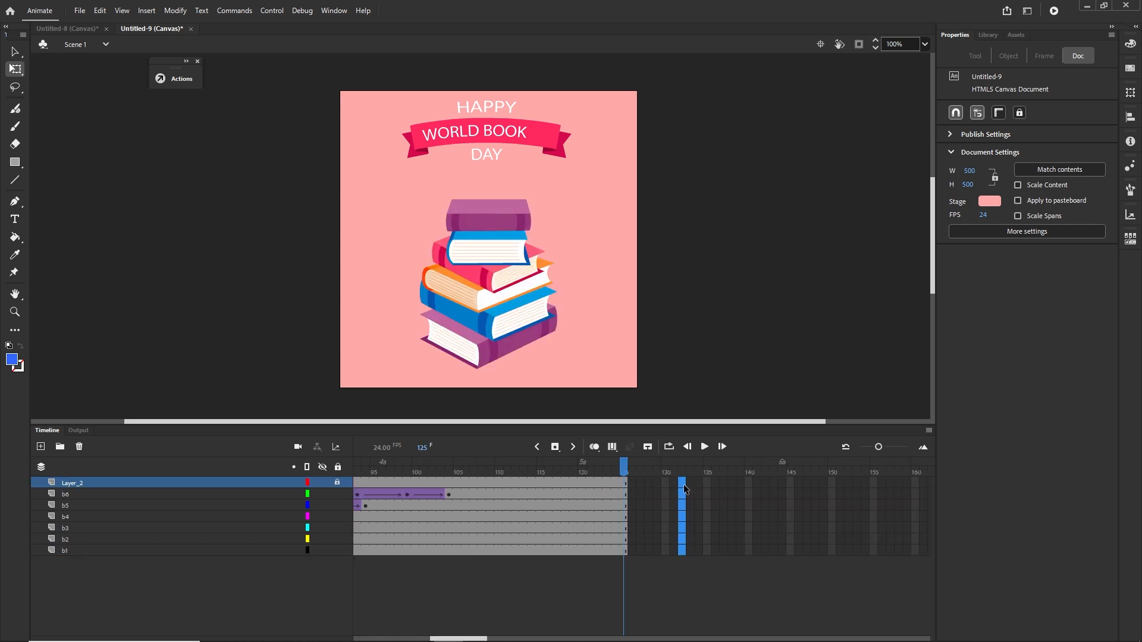
{"action": "key", "text": "F5"}
- Remove the frames after frame 119 on all layers, then play the animation from near its start on the timeline
{"action": "left_click_drag", "start_coordinate": [680, 469], "coordinate": [581, 469]}
{"action": "left_click", "coordinate": [733, 555], "text": "shift"}
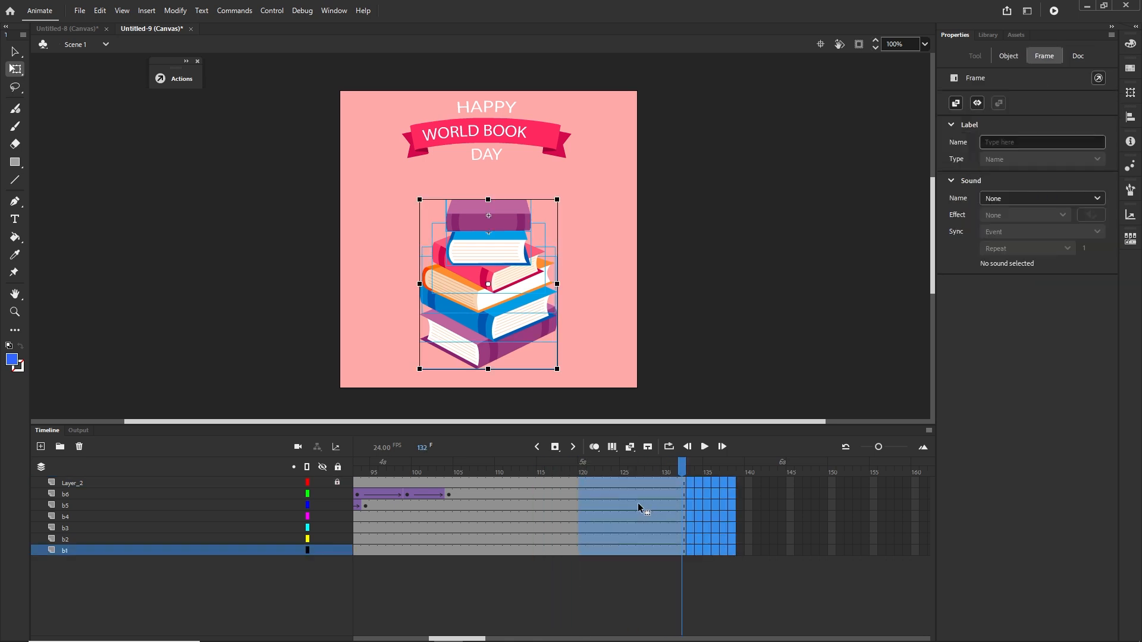
{"action": "right_click", "coordinate": [607, 494]}
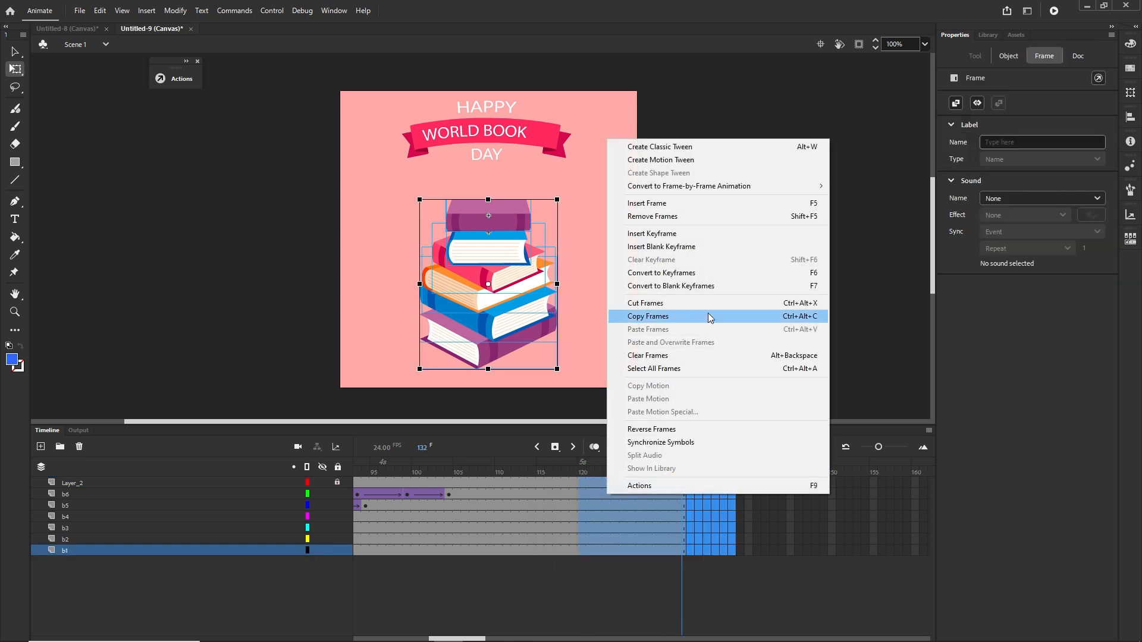
{"action": "left_click", "coordinate": [814, 216]}
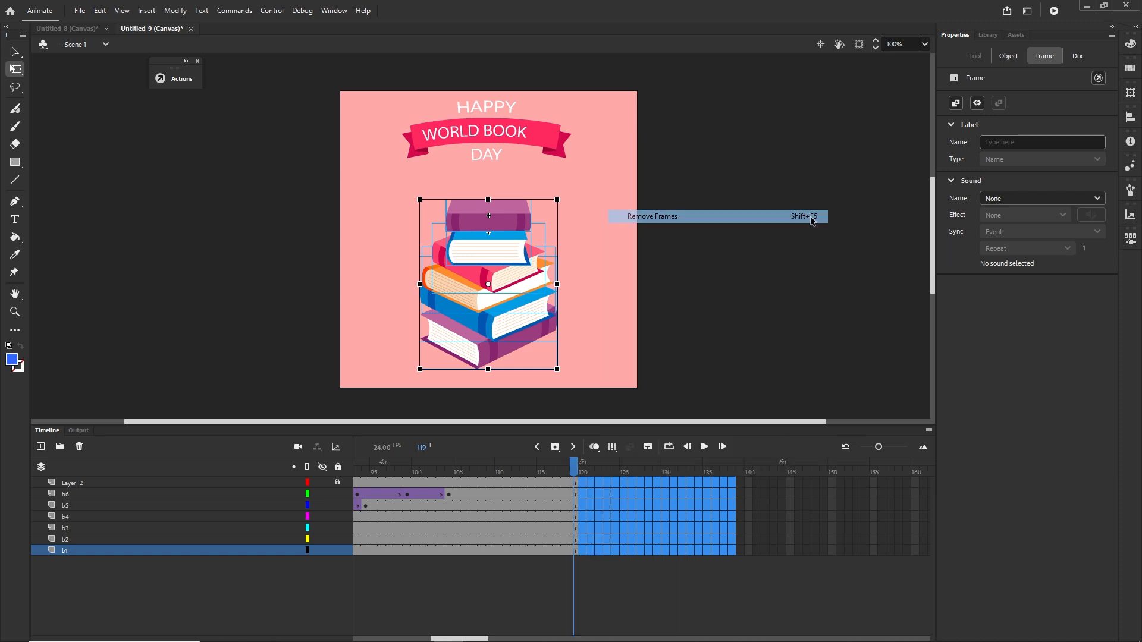
{"action": "left_click", "coordinate": [377, 466]}
{"action": "key", "text": "Return"}
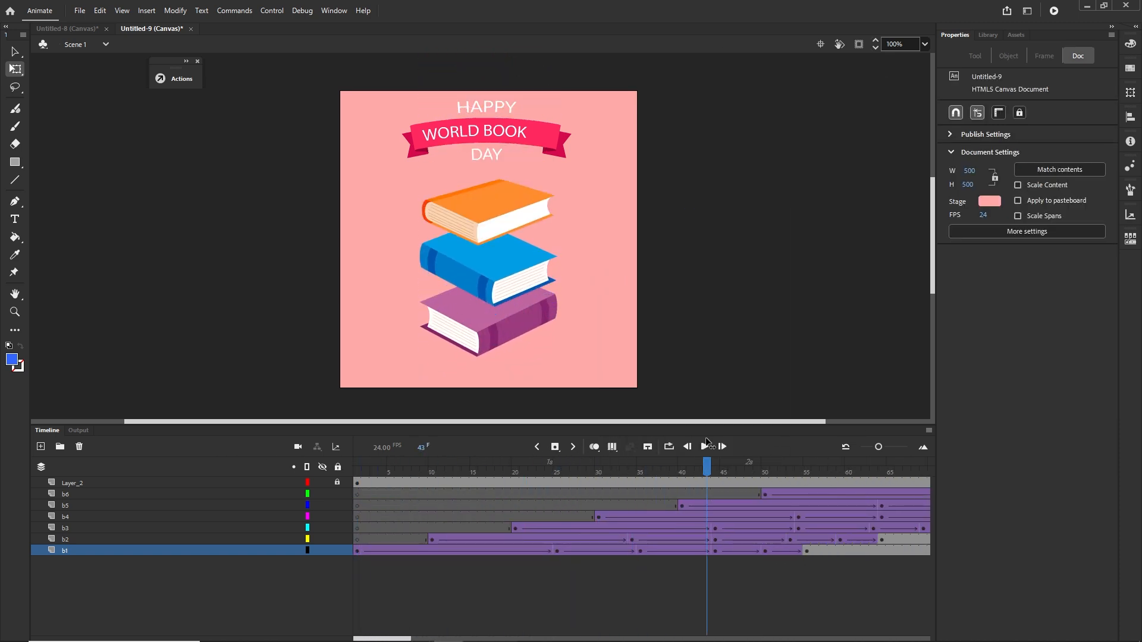
- Set the stage background color to light blue AADCFF
{"action": "left_click", "coordinate": [987, 206]}
{"action": "left_click", "coordinate": [972, 215]}
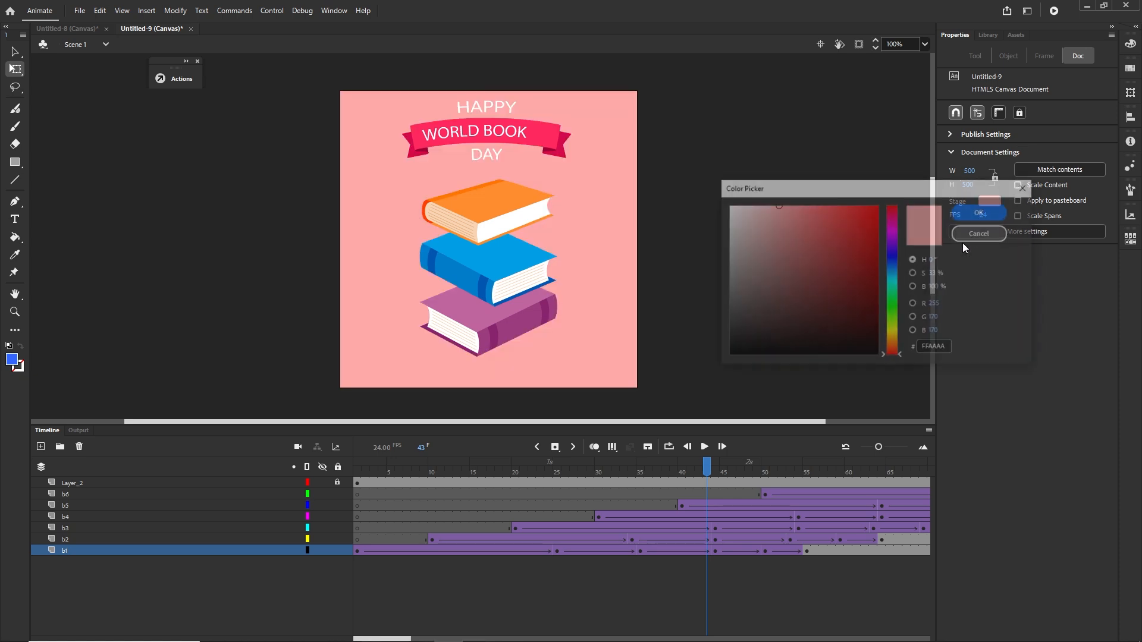
{"action": "left_click", "coordinate": [891, 270]}
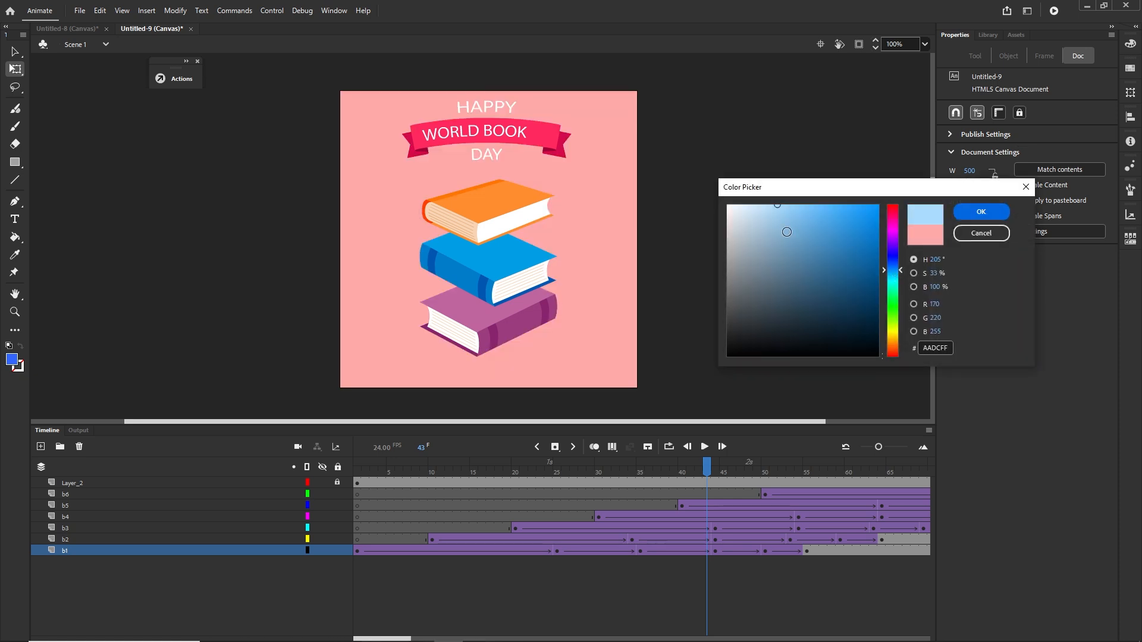
{"action": "left_click", "coordinate": [978, 213]}
- Preview the animation on its light blue background in the browser, then return to the timeline in Animate
{"action": "key", "text": "ctrl+Return"}
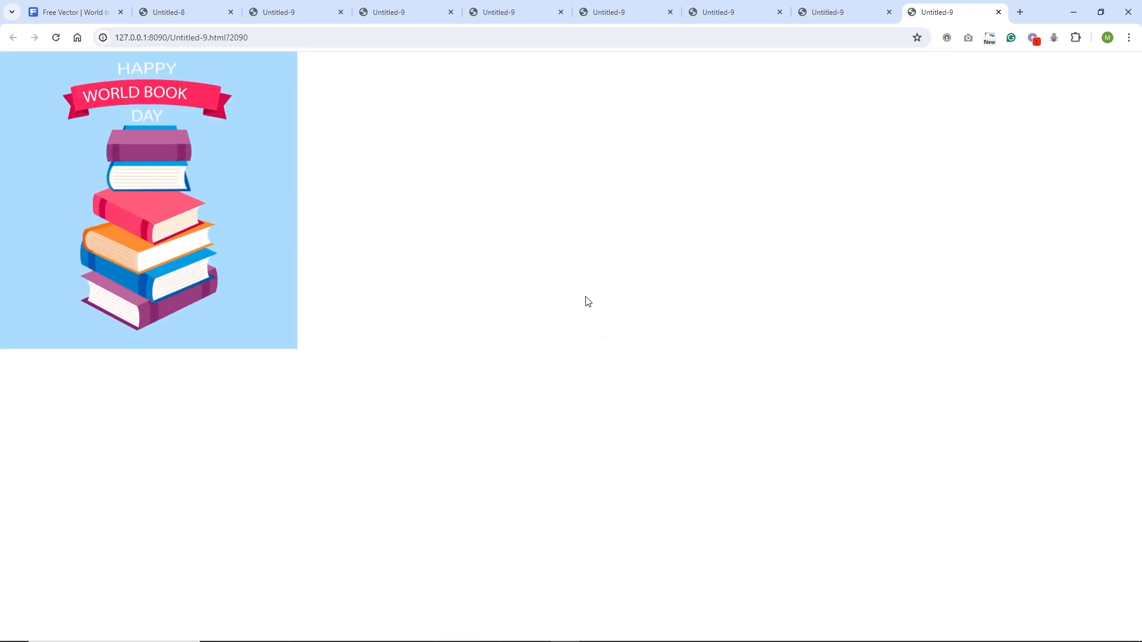
{"action": "mouse_move", "coordinate": [496, 633]}
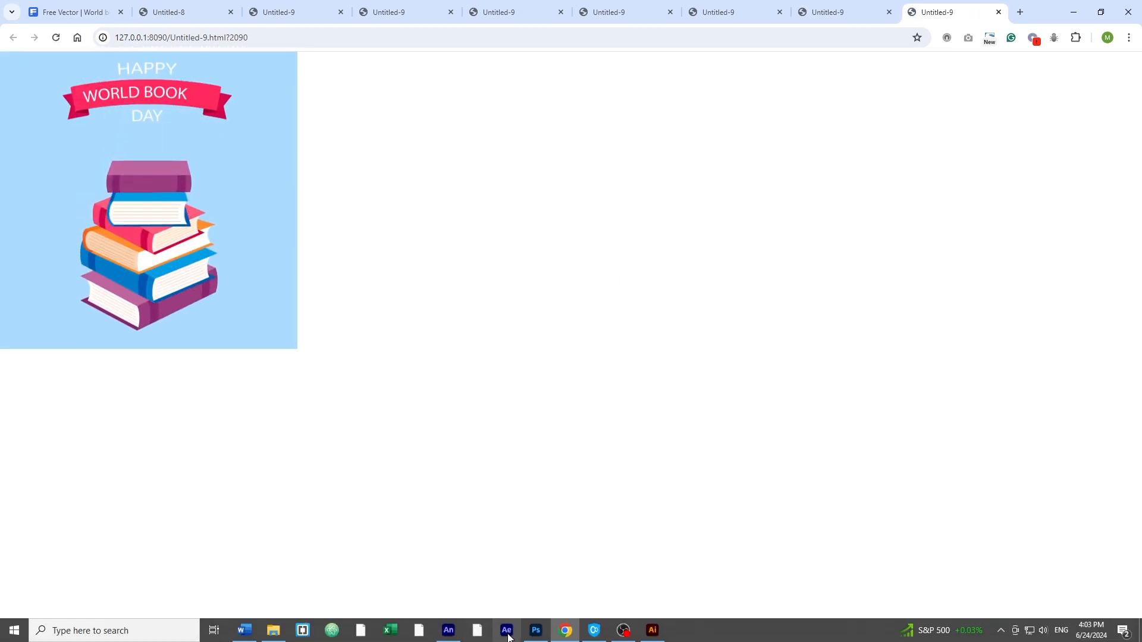
{"action": "left_click", "coordinate": [449, 630]}
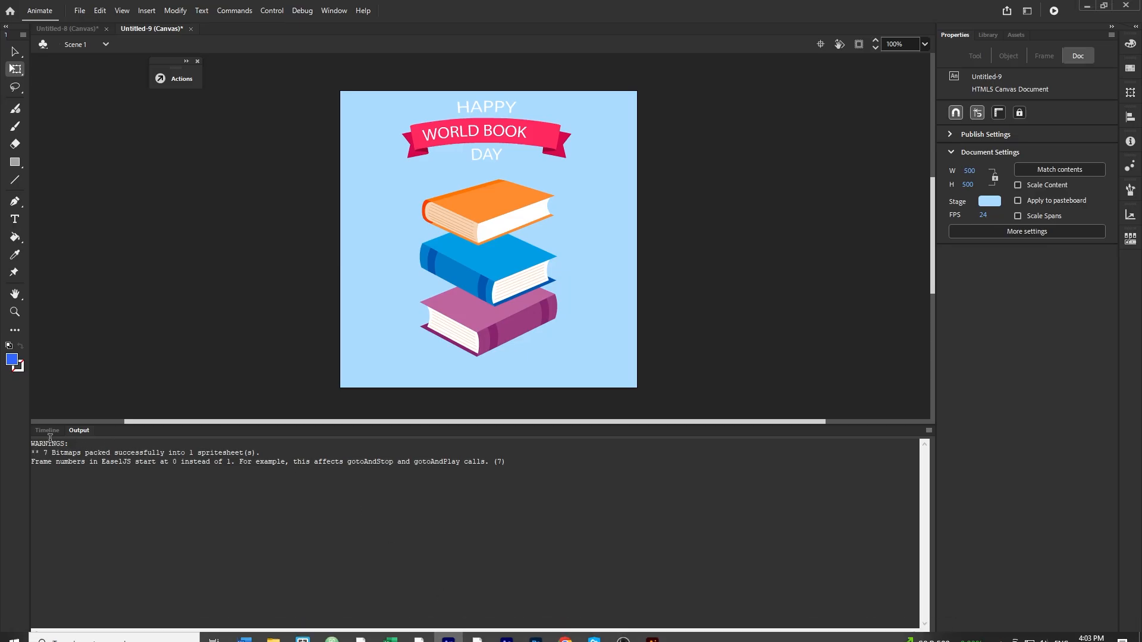
{"action": "left_click", "coordinate": [45, 430]}
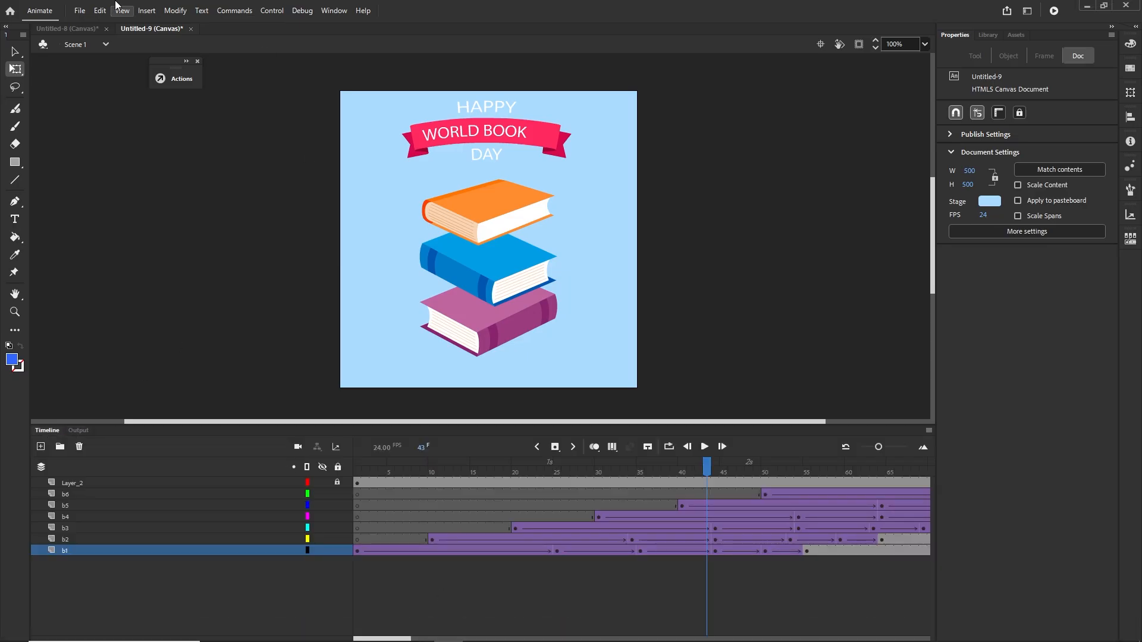
{"action": "left_click", "coordinate": [79, 11]}
{"action": "left_click", "coordinate": [130, 232]}
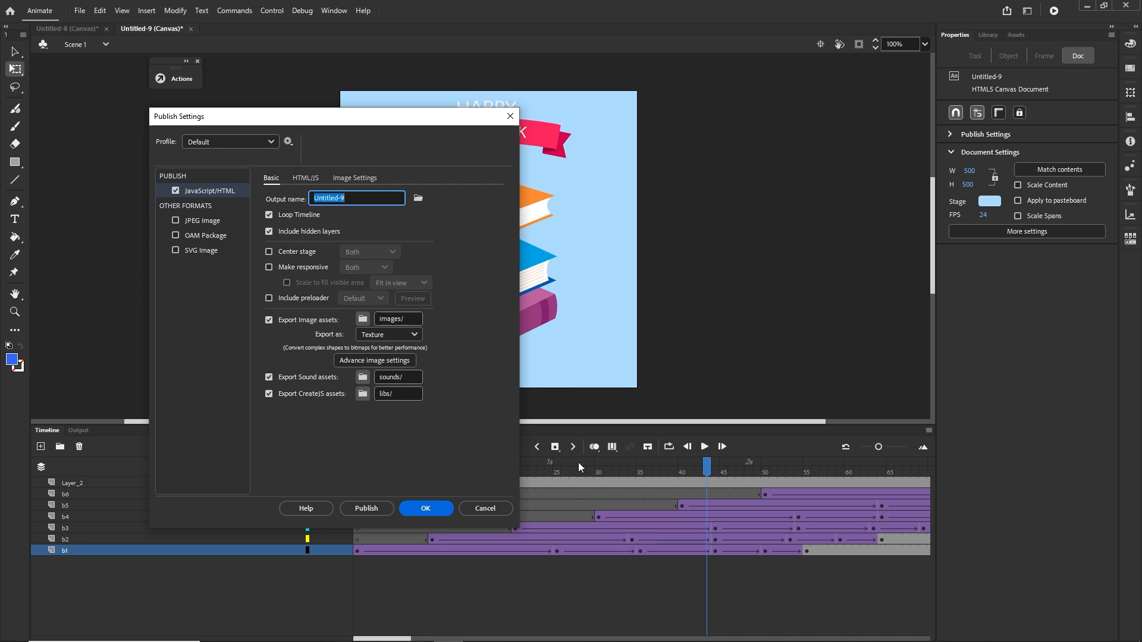
{"action": "left_click", "coordinate": [500, 512]}
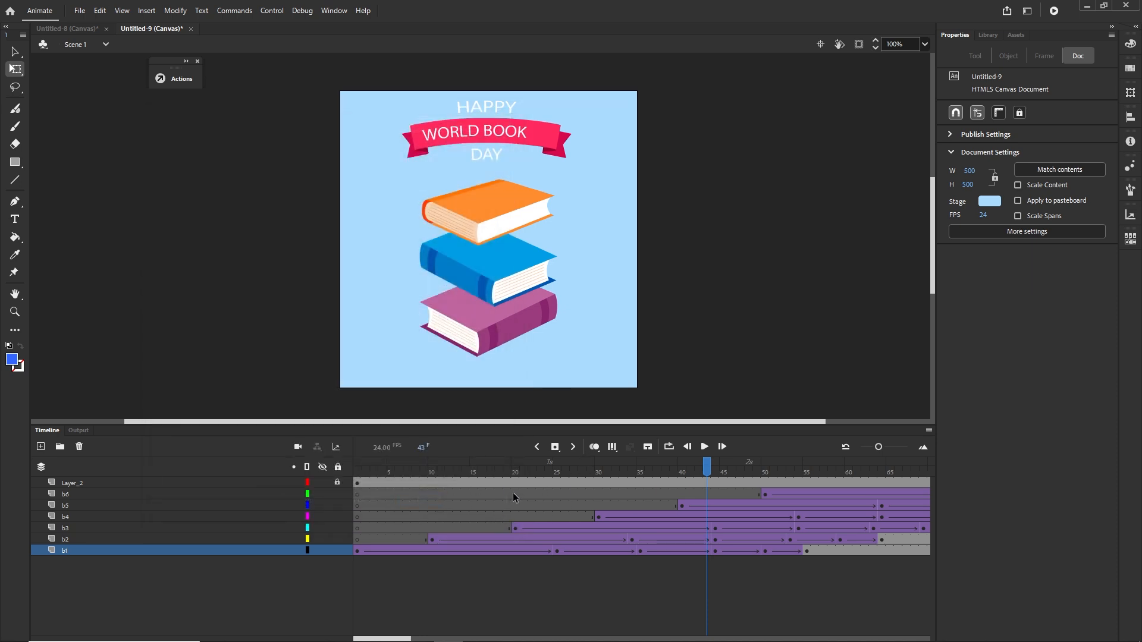
{"action": "key", "text": "ctrl+s"}
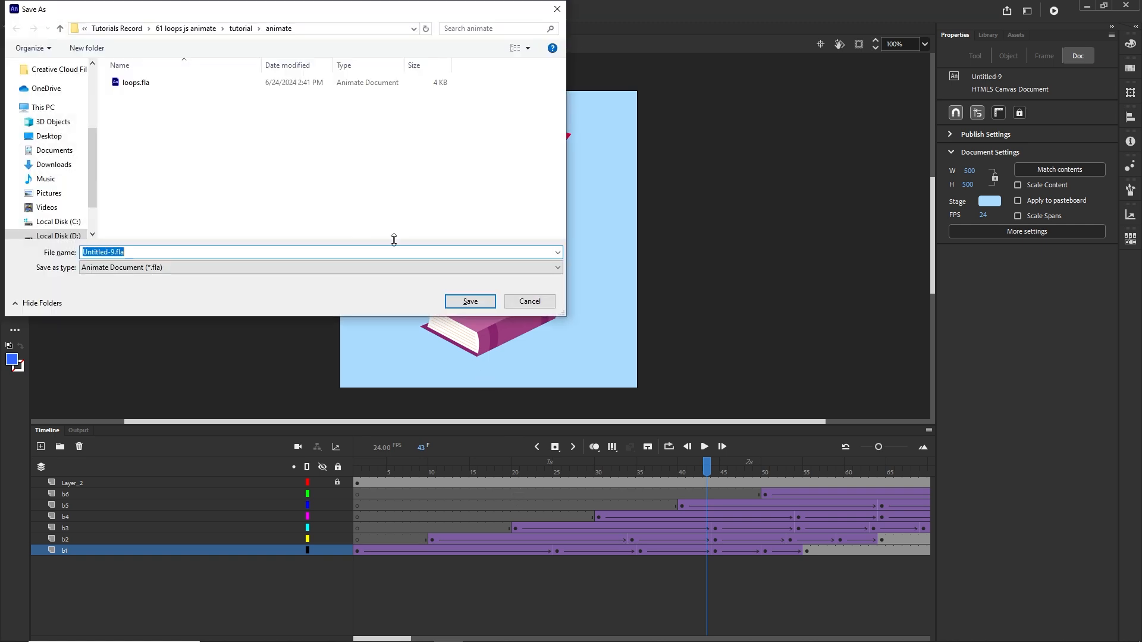
{"action": "left_click", "coordinate": [529, 301]}
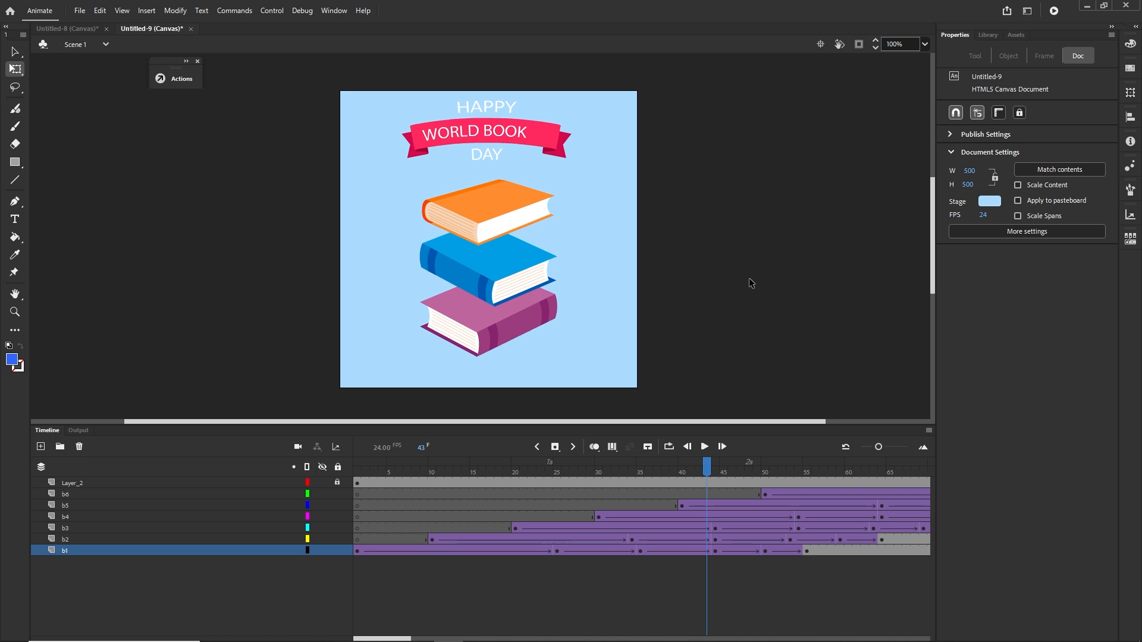
- Start saving the document and browse to the tutorial folder inside 60 falling books bounce
{"action": "key", "text": "ctrl+s"}
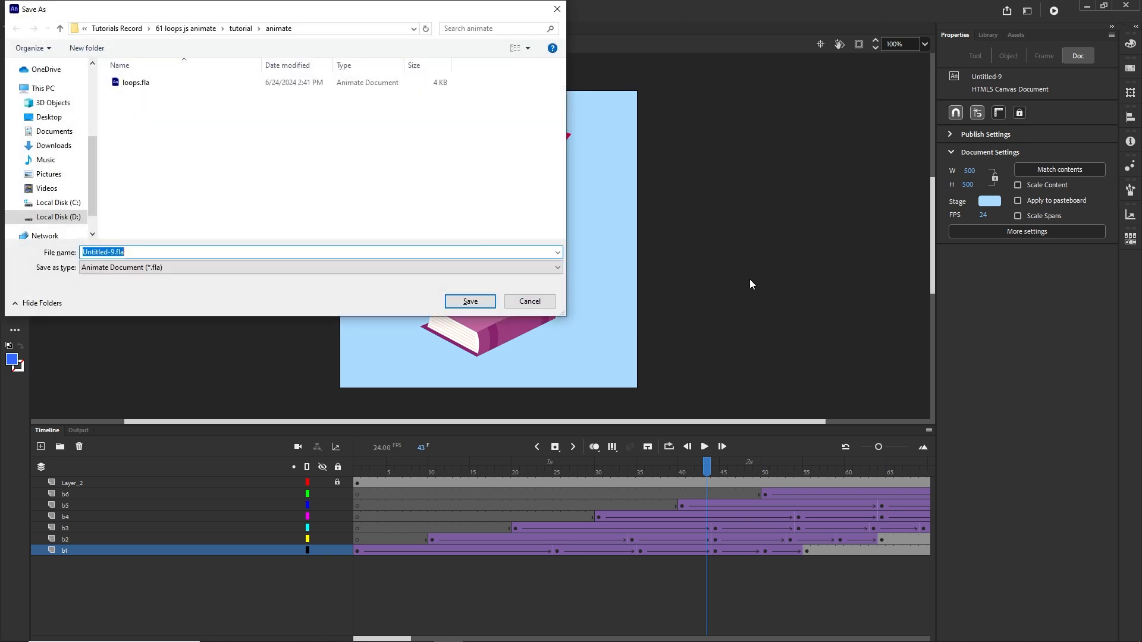
{"action": "left_click", "coordinate": [122, 29]}
{"action": "scroll", "coordinate": [221, 206], "scroll_direction": "down", "scroll_amount": 15}
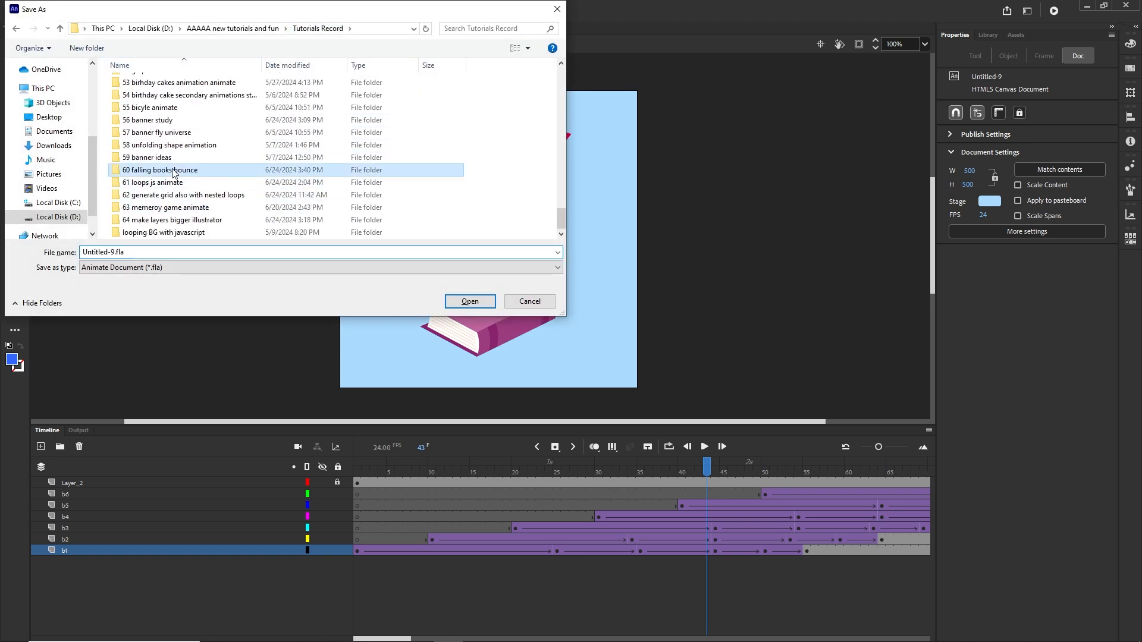
{"action": "double_click", "coordinate": [159, 170]}
{"action": "double_click", "coordinate": [134, 122]}
- Create a new folder named animate in the tutorial folder and open it
{"action": "right_click", "coordinate": [139, 141]}
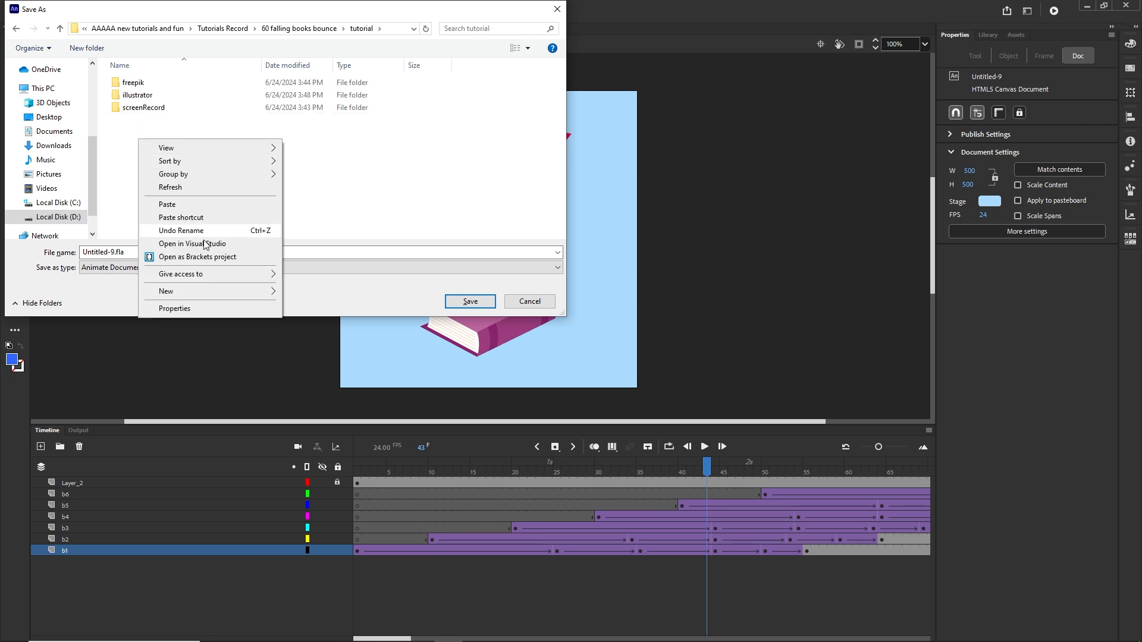
{"action": "left_click", "coordinate": [308, 292]}
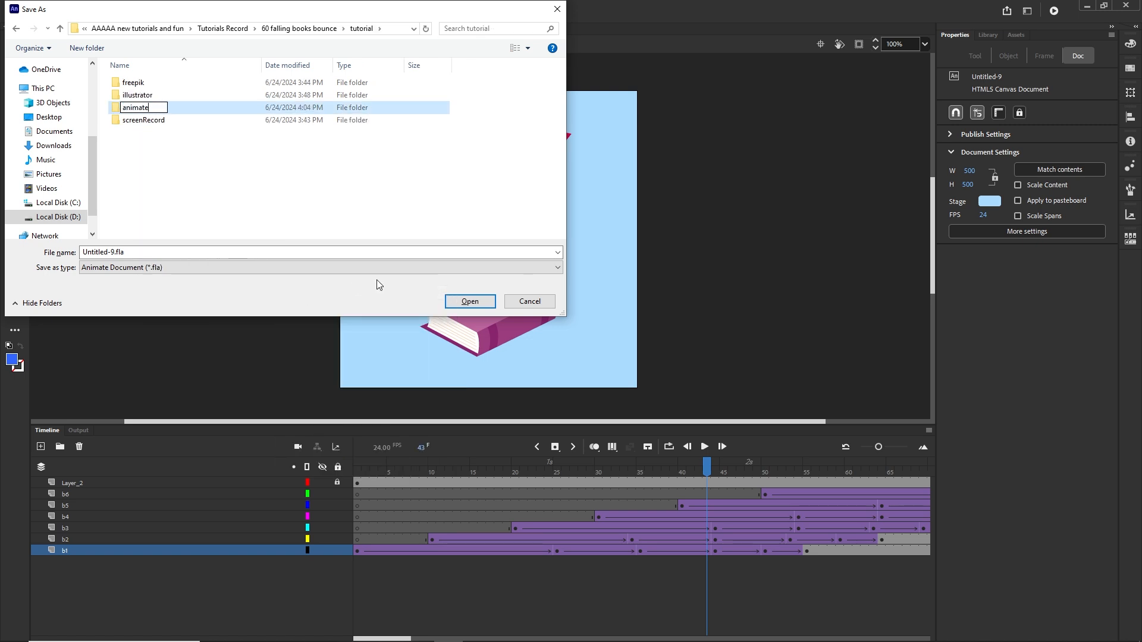
{"action": "type", "text": "animate"}
{"action": "key", "text": "Return"}
{"action": "key", "text": "Return"}
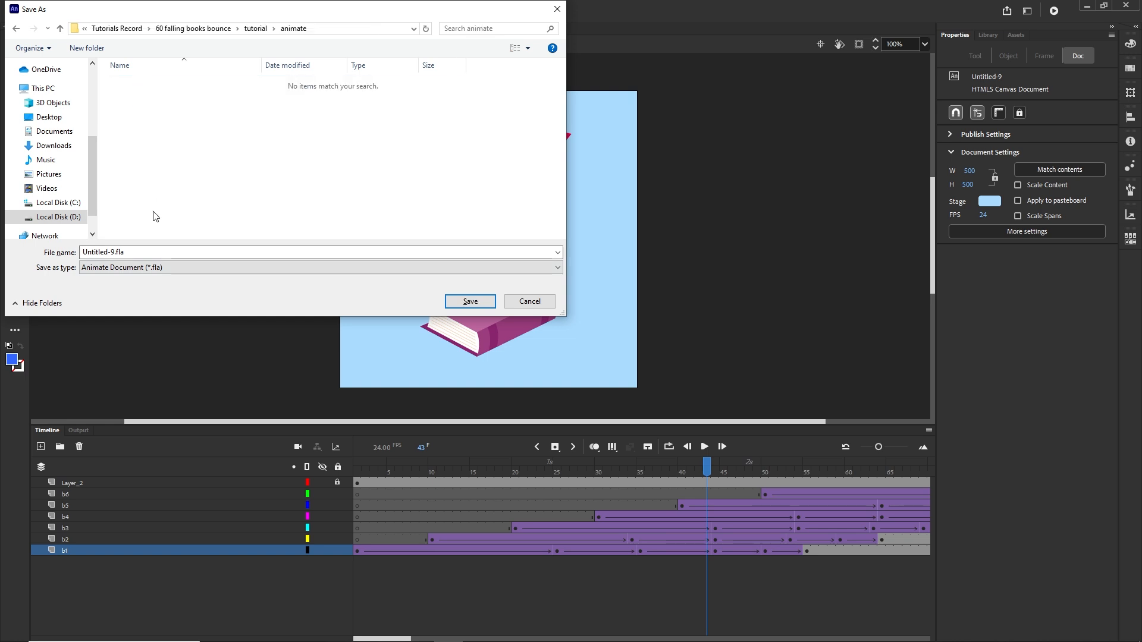
- Save the document as an Animate file named books in the animate folder
{"action": "left_click", "coordinate": [148, 253]}
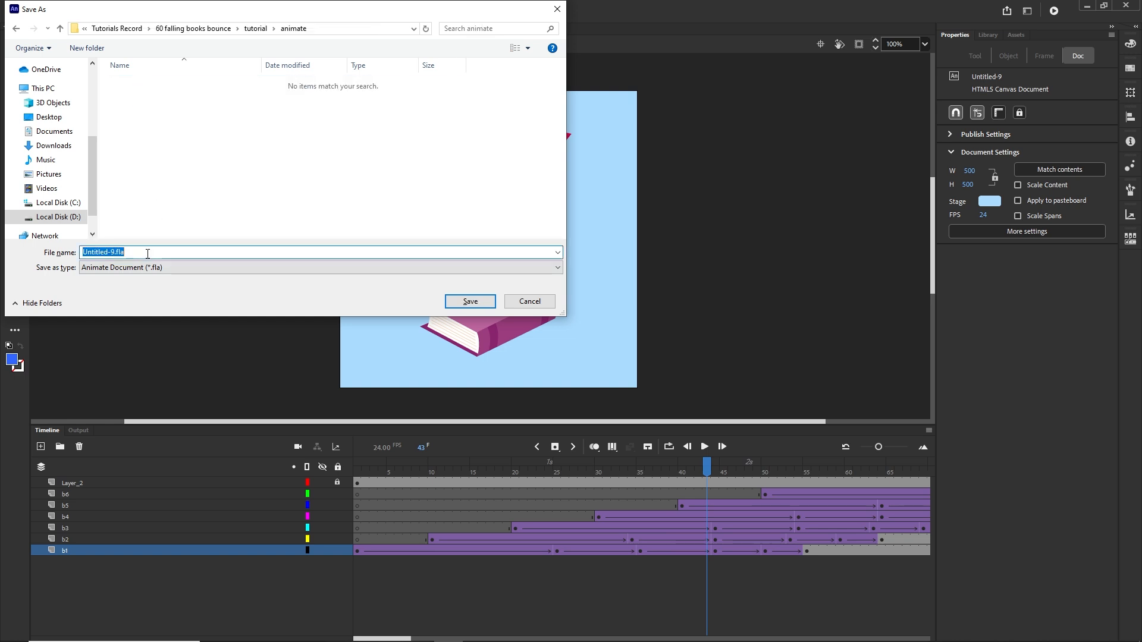
{"action": "type", "text": "books"}
{"action": "left_click", "coordinate": [474, 303]}
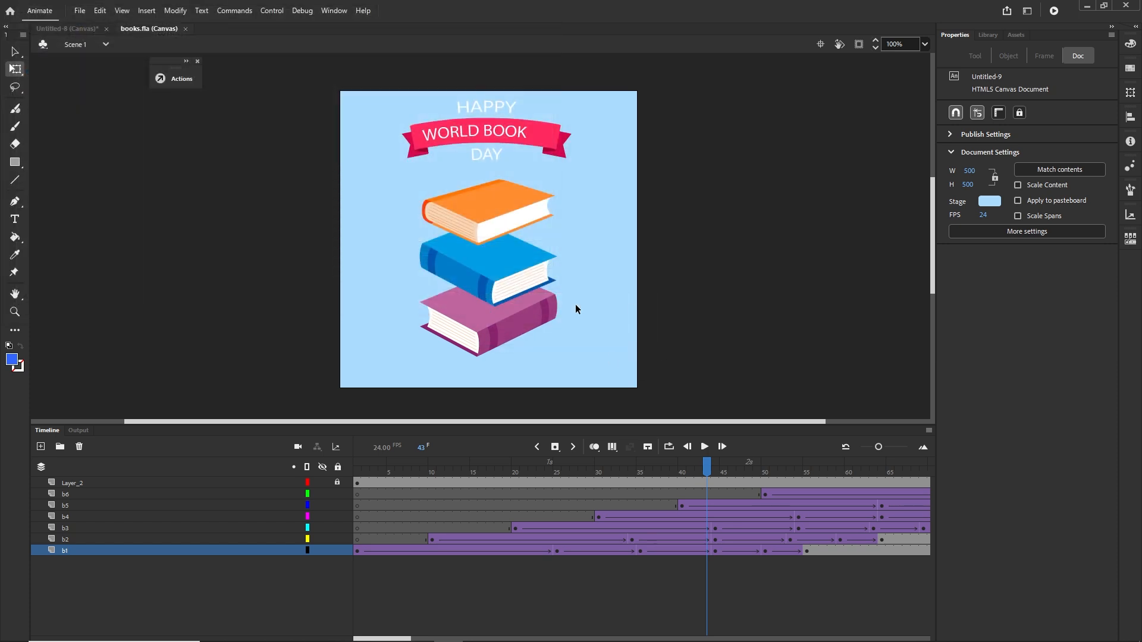
- Switch to File Explorer, examine the saved files in the tutorial\animate folder, then return to Animate
{"action": "left_click", "coordinate": [271, 632]}
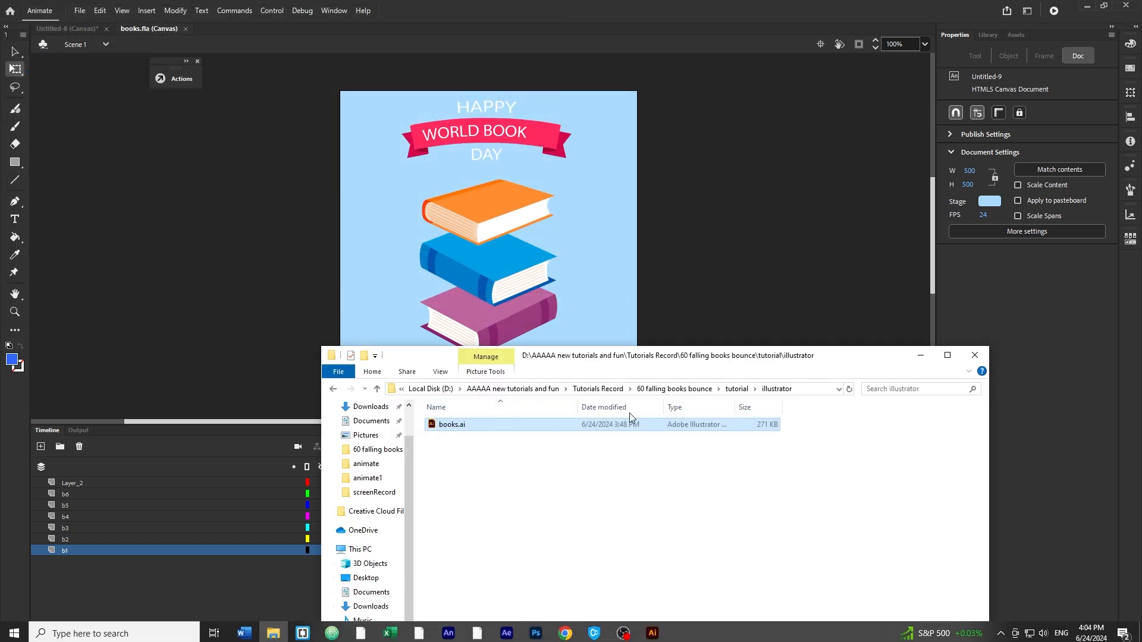
{"action": "left_click", "coordinate": [672, 390]}
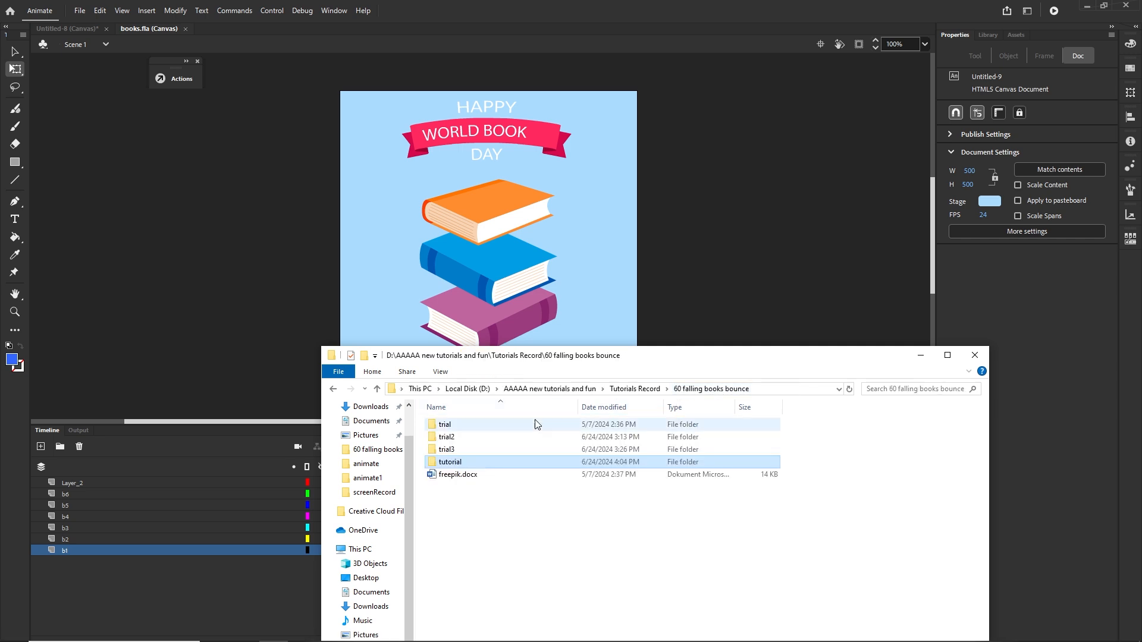
{"action": "double_click", "coordinate": [450, 462]}
{"action": "double_click", "coordinate": [452, 424]}
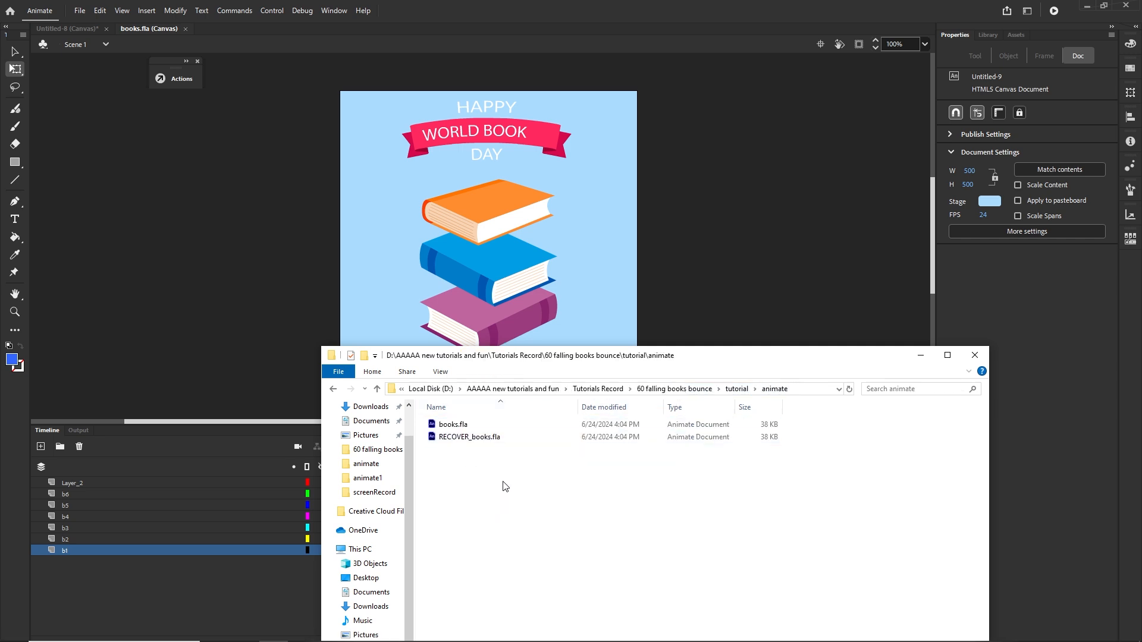
{"action": "left_click", "coordinate": [454, 426]}
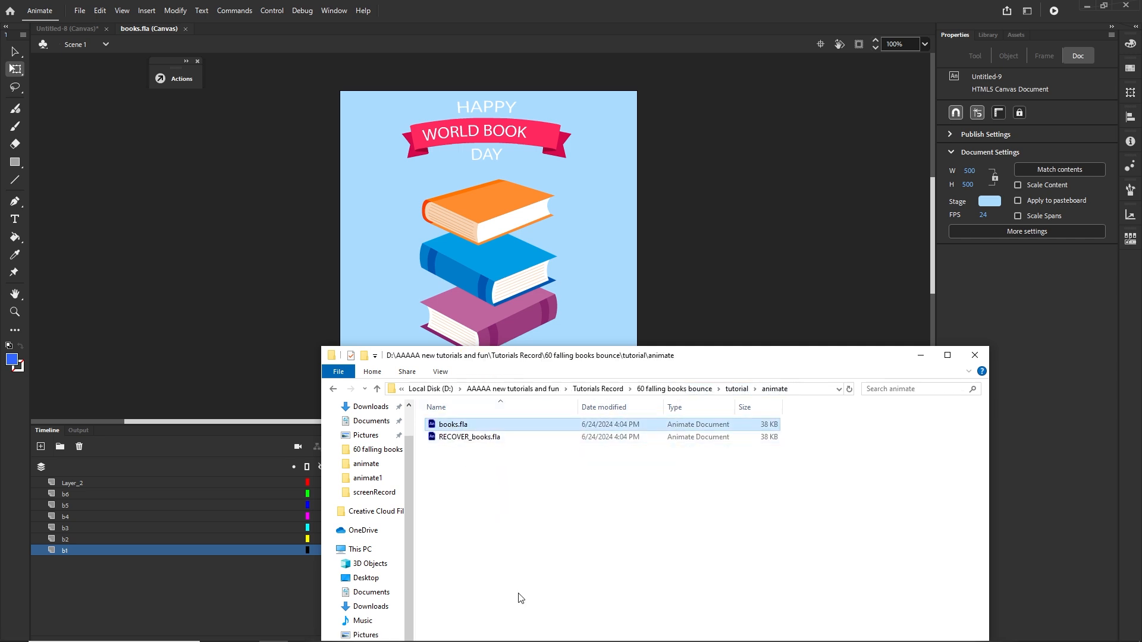
{"action": "left_click", "coordinate": [453, 440]}
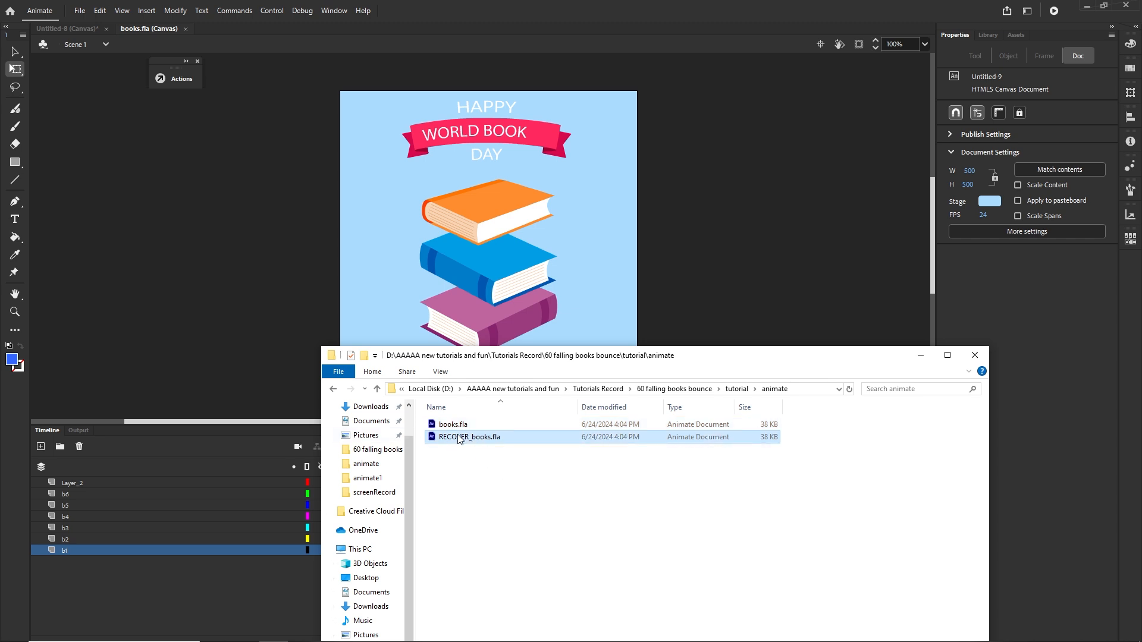
{"action": "left_click", "coordinate": [921, 355]}
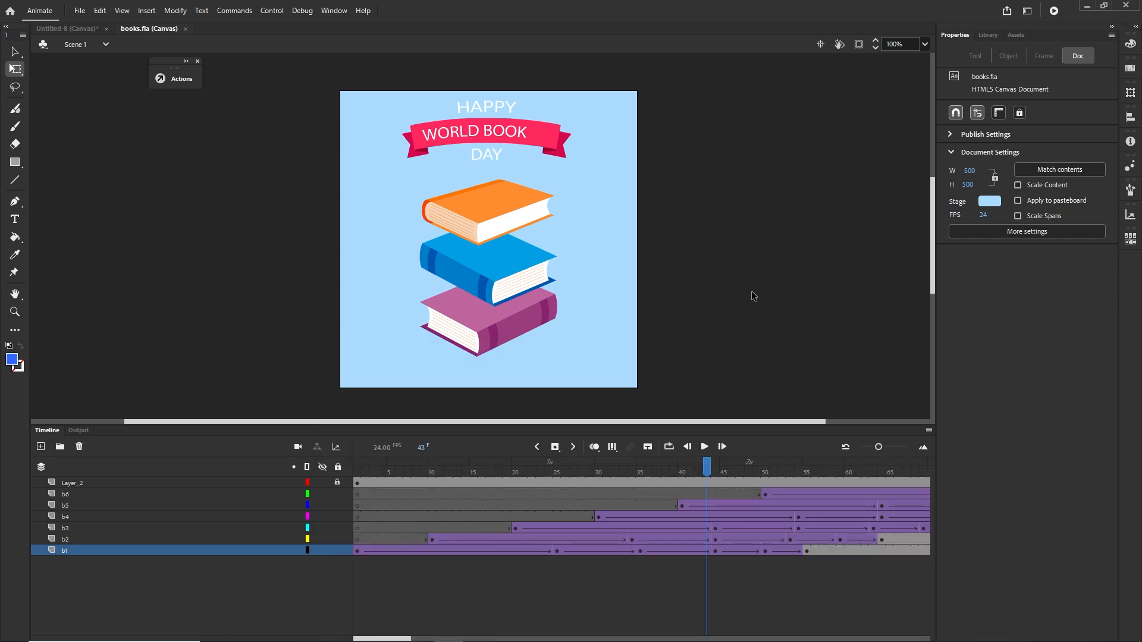
- Preview the saved animation in the browser, then switch to File Explorer to examine its output files in the animate folder
{"action": "key", "text": "ctrl+Return"}
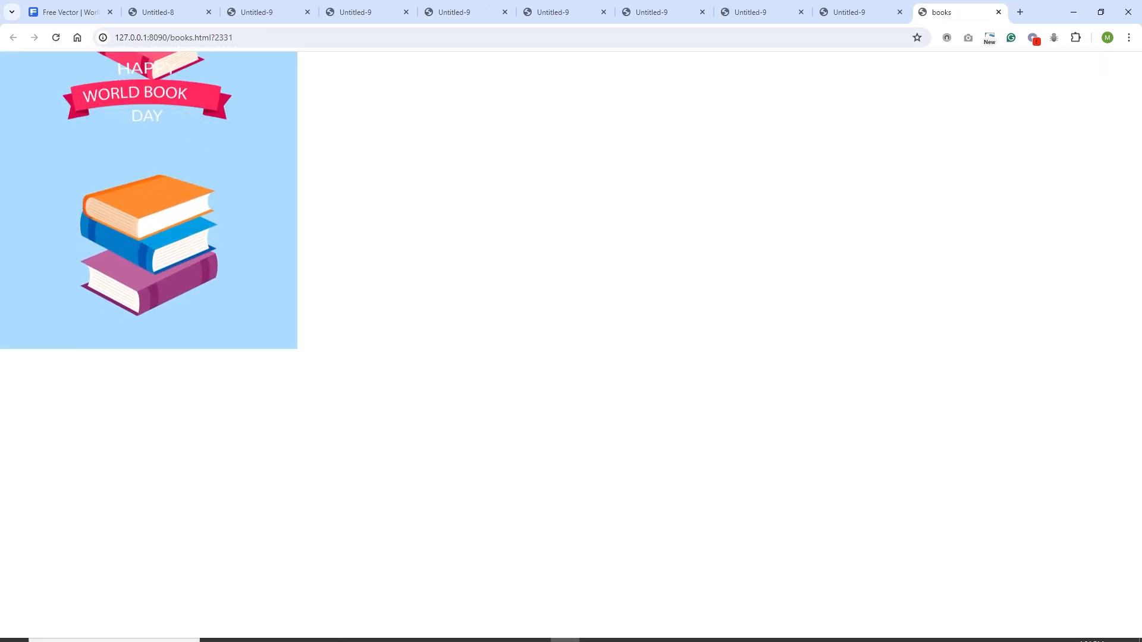
{"action": "left_click", "coordinate": [284, 633]}
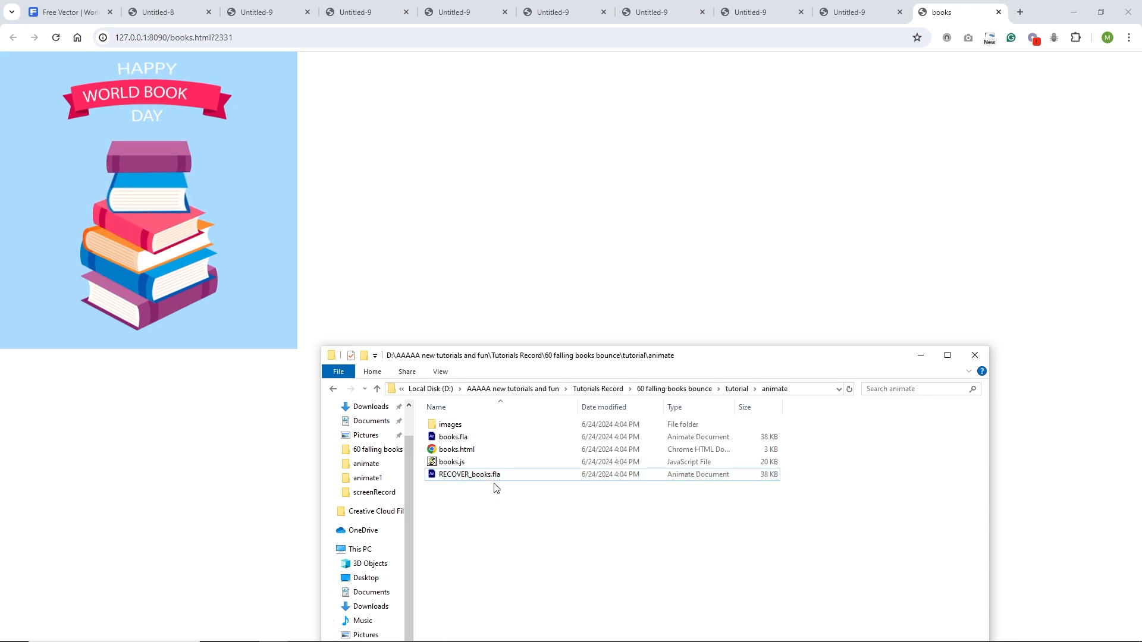
{"action": "left_click", "coordinate": [459, 461]}
- Delete the images folder, books.js and books.html from the animate folder
{"action": "left_click", "coordinate": [452, 426]}
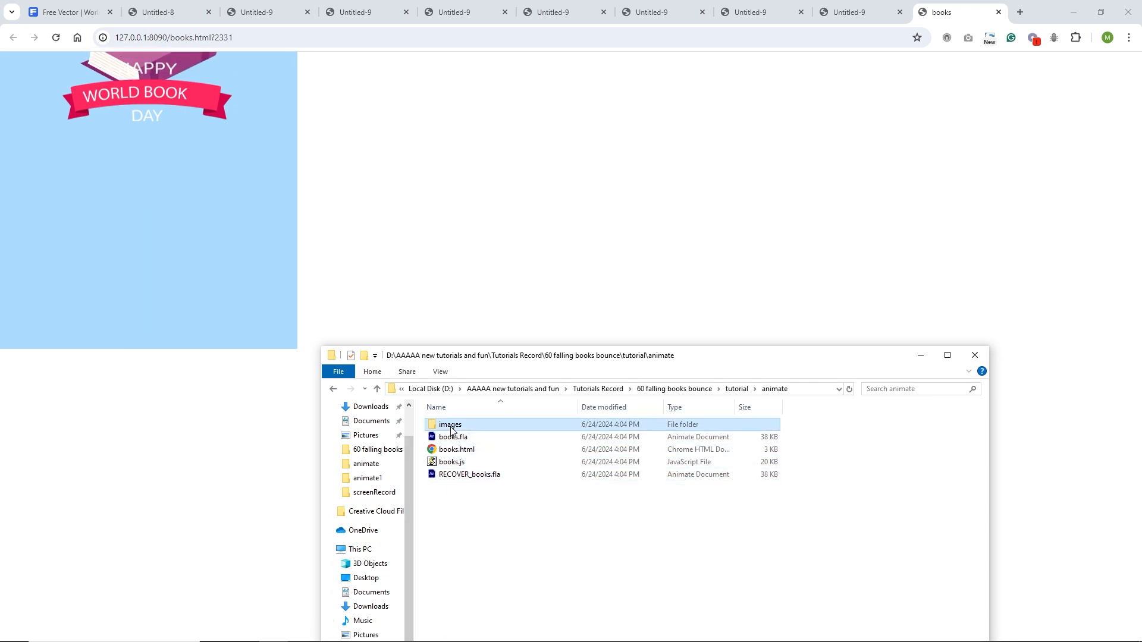
{"action": "key", "text": "Delete"}
{"action": "left_click", "coordinate": [452, 450]}
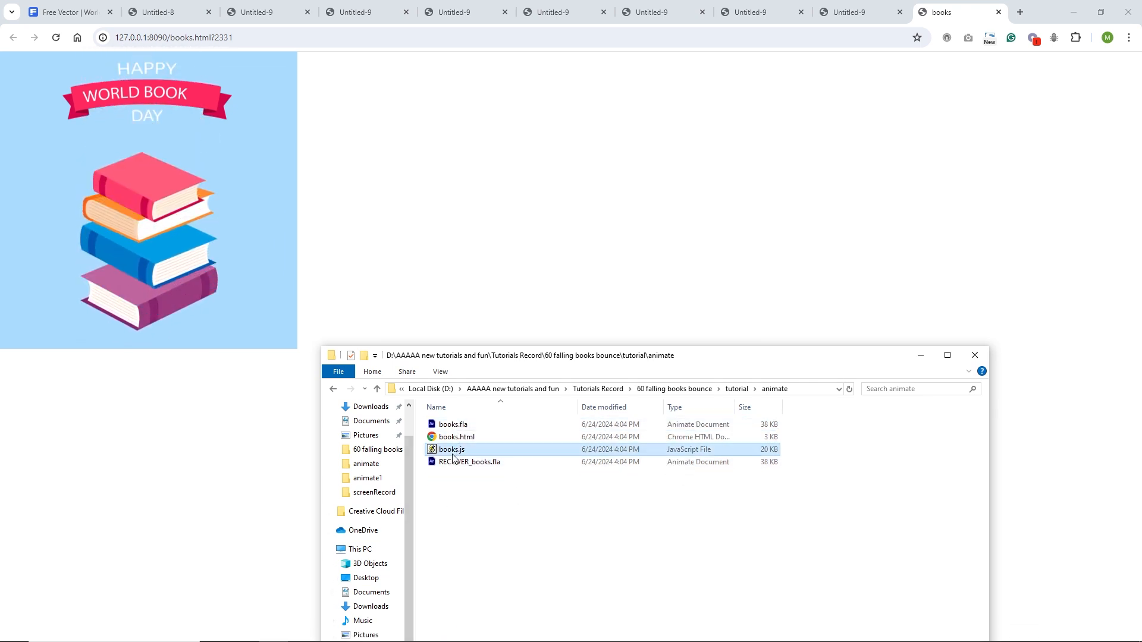
{"action": "key", "text": "Delete"}
{"action": "left_click", "coordinate": [459, 441]}
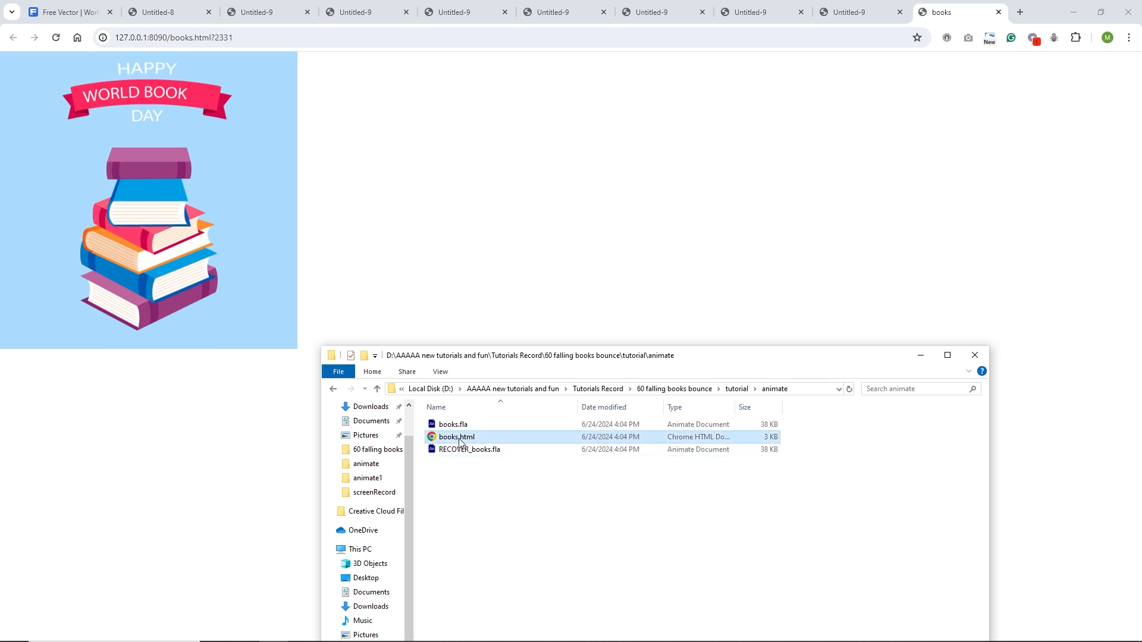
{"action": "key", "text": "Delete"}
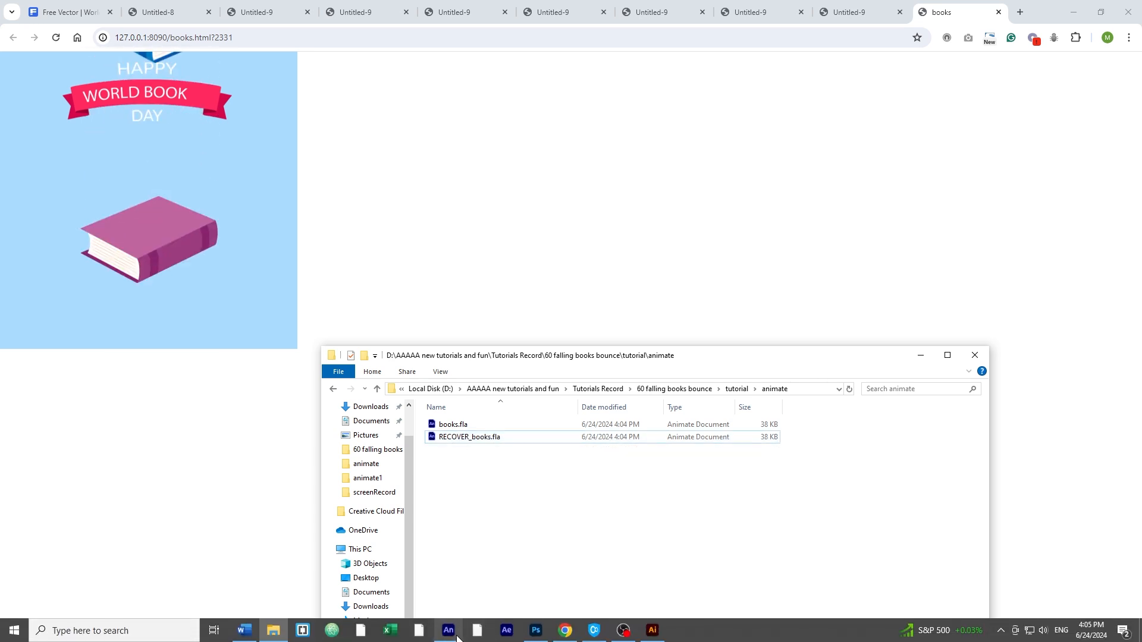
- Switch from File Explorer back to Adobe Animate with the books document
{"action": "left_click", "coordinate": [449, 633]}
{"action": "left_click", "coordinate": [79, 10]}
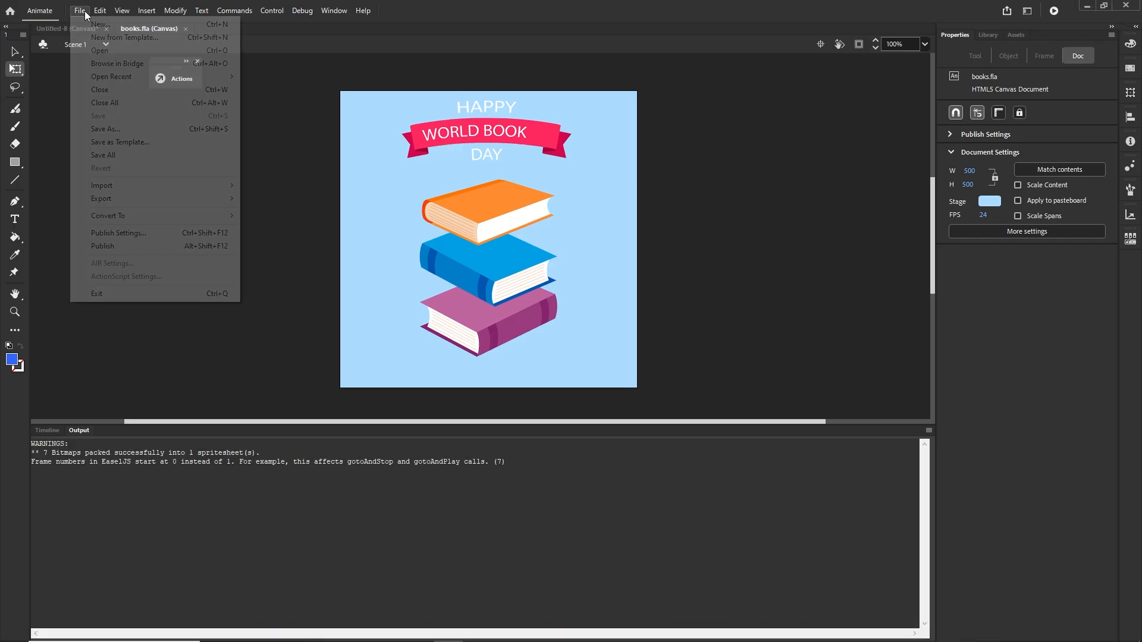
{"action": "left_click", "coordinate": [149, 228]}
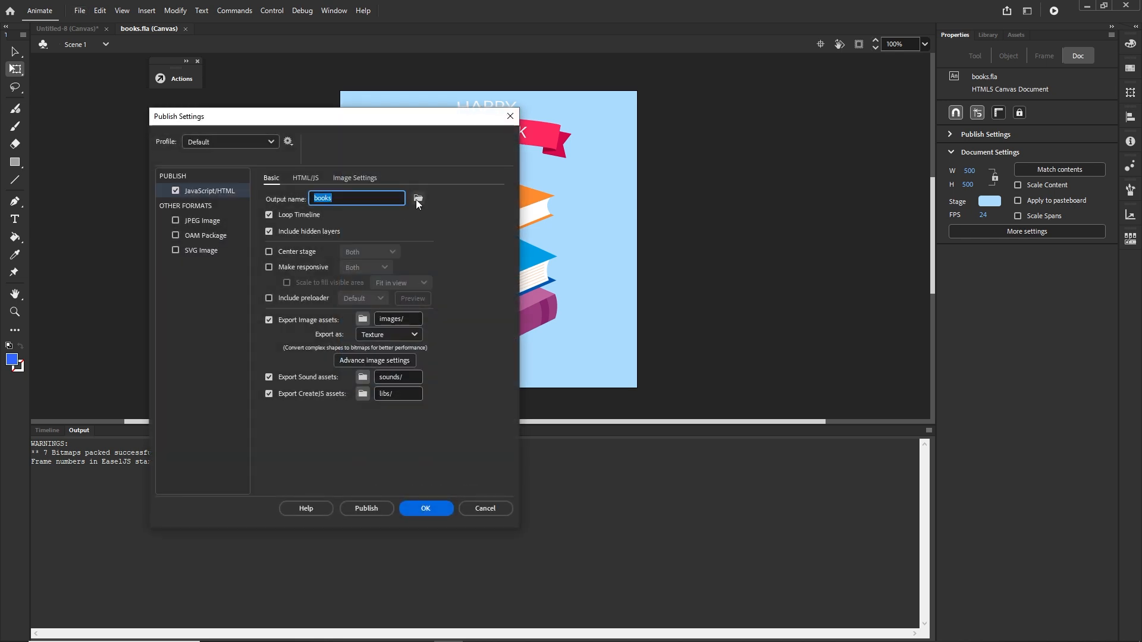
{"action": "left_click", "coordinate": [417, 199]}
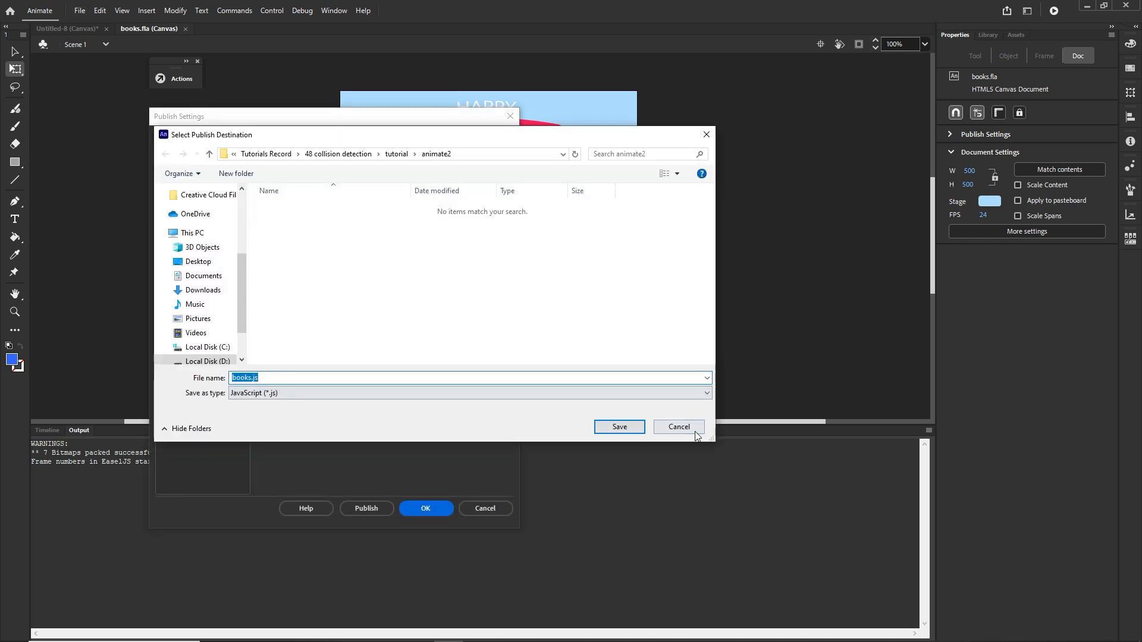
{"action": "left_click", "coordinate": [693, 428]}
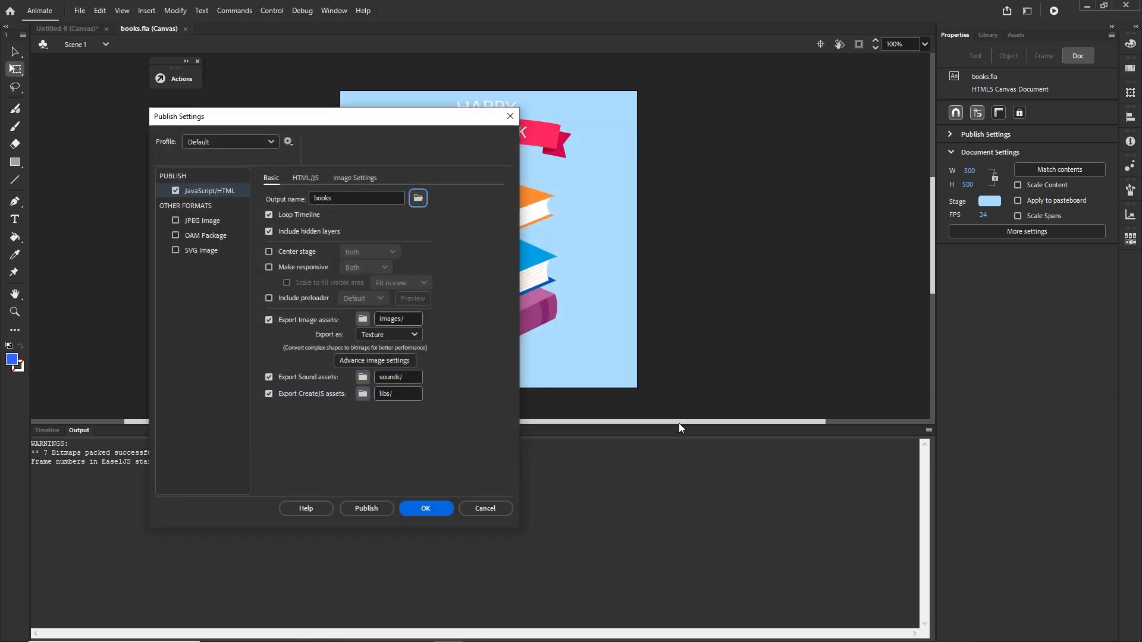
{"action": "left_click", "coordinate": [511, 117]}
- In the publish settings, browse the output destination to the 60 falling books bounce\tutorial\animate folder
{"action": "left_click", "coordinate": [82, 16]}
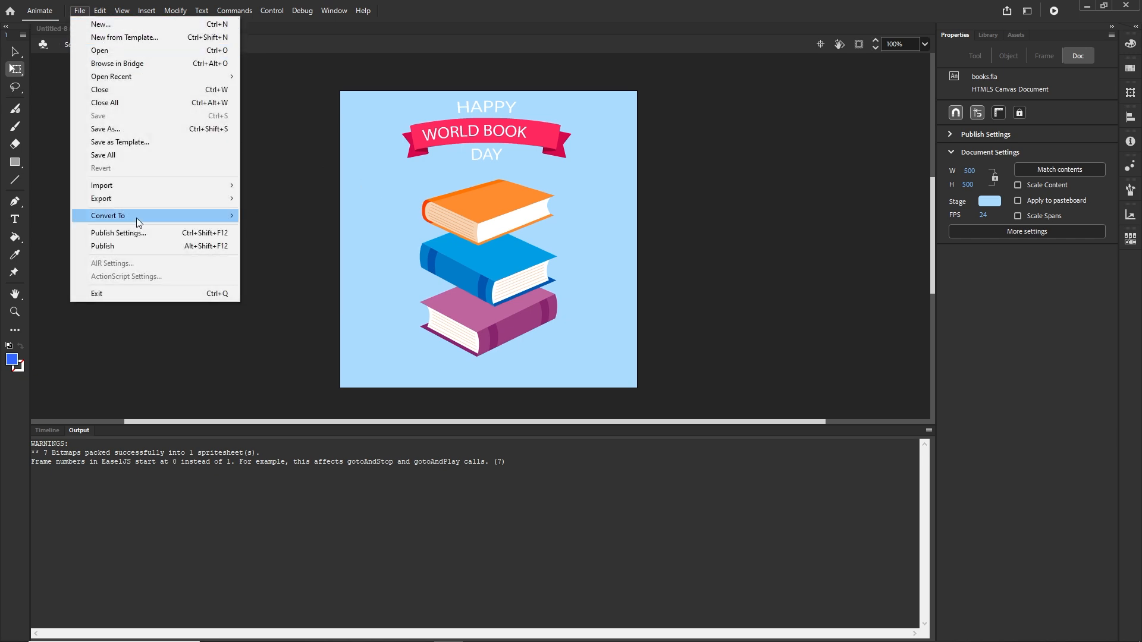
{"action": "left_click", "coordinate": [140, 233]}
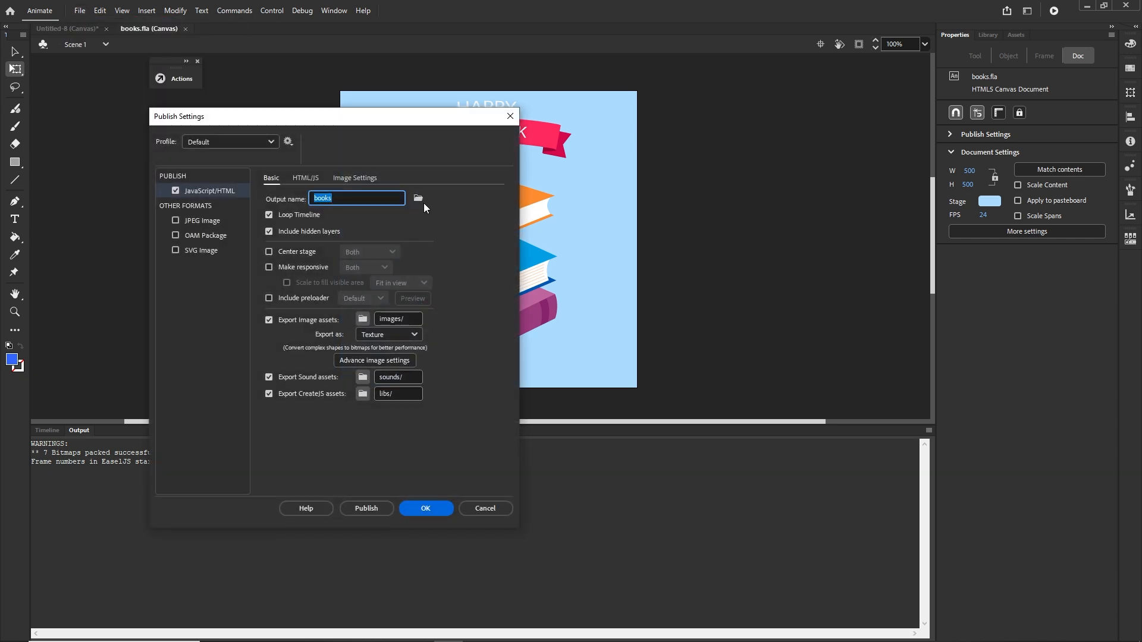
{"action": "left_click", "coordinate": [419, 202]}
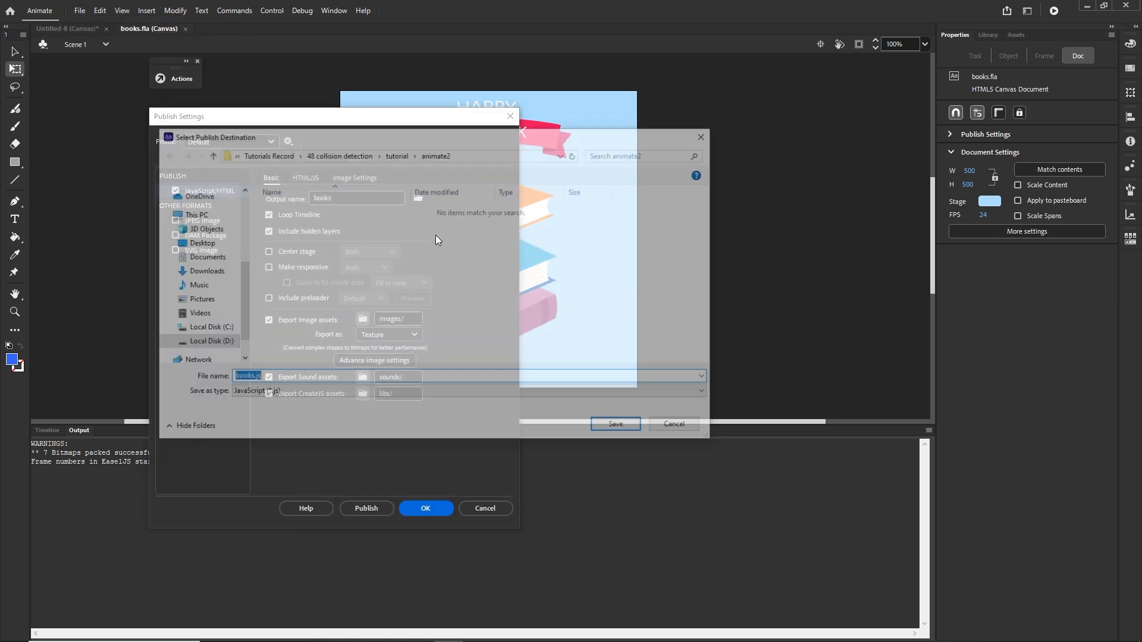
{"action": "left_click", "coordinate": [279, 158]}
{"action": "scroll", "coordinate": [305, 286], "scroll_direction": "down", "scroll_amount": 5}
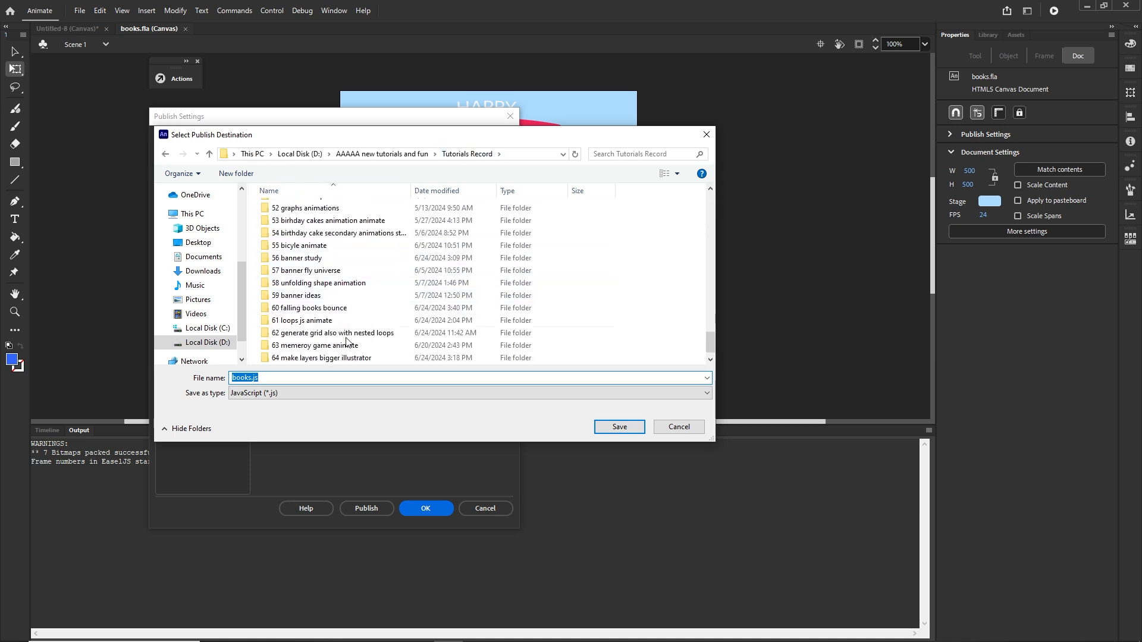
{"action": "double_click", "coordinate": [303, 309]}
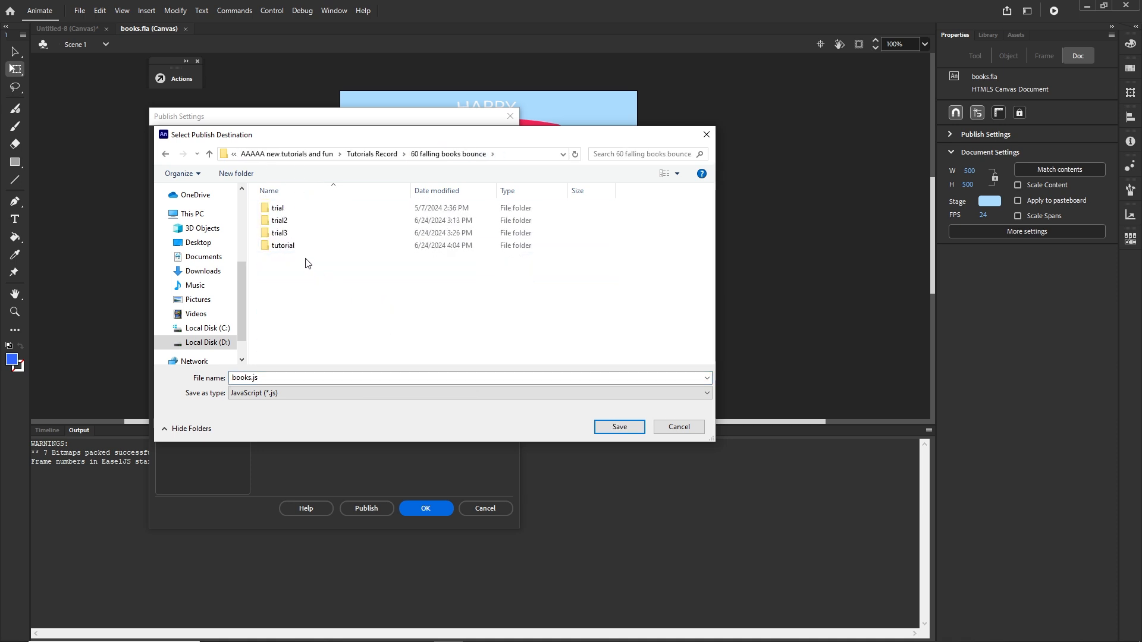
{"action": "double_click", "coordinate": [292, 247]}
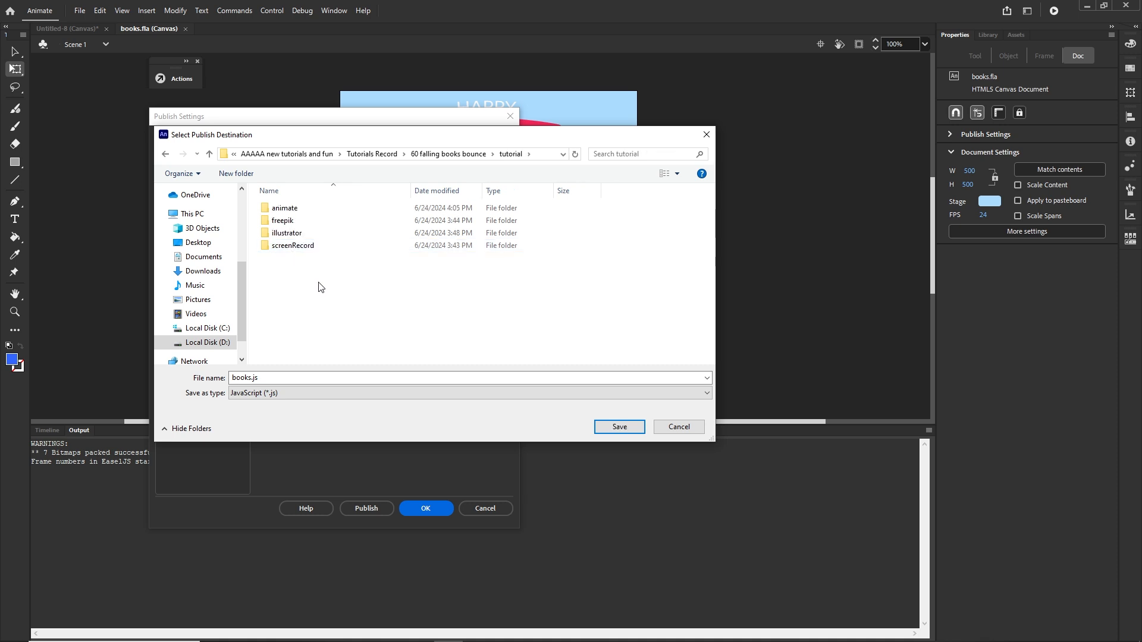
{"action": "double_click", "coordinate": [295, 212]}
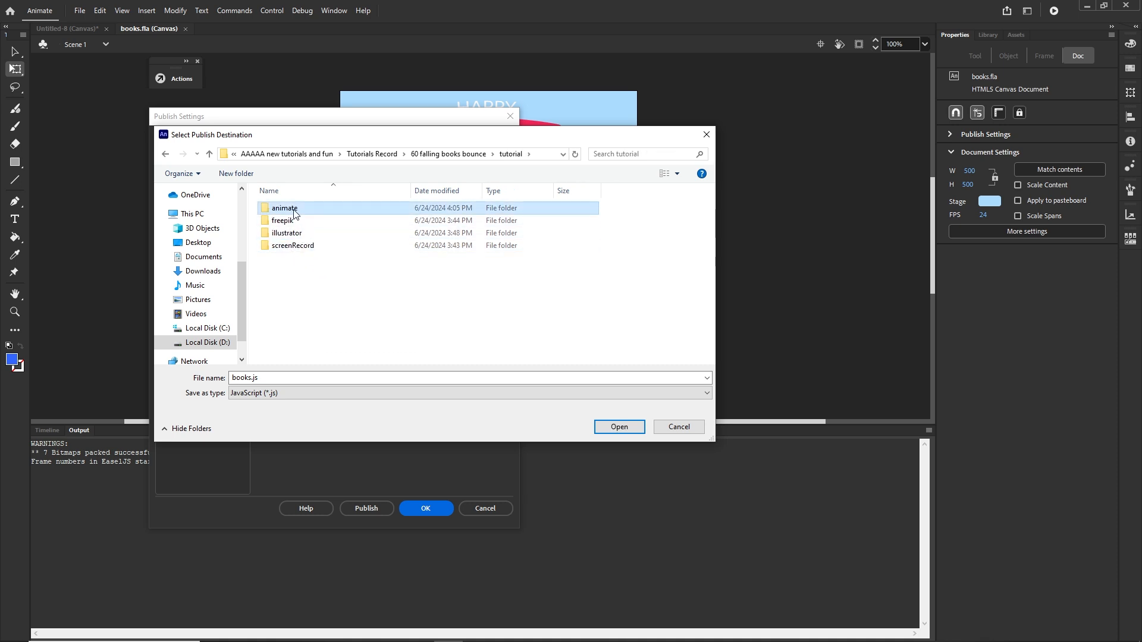
- Create a new folder named index inside the animate folder
{"action": "right_click", "coordinate": [303, 235]}
{"action": "mouse_move", "coordinate": [381, 384]}
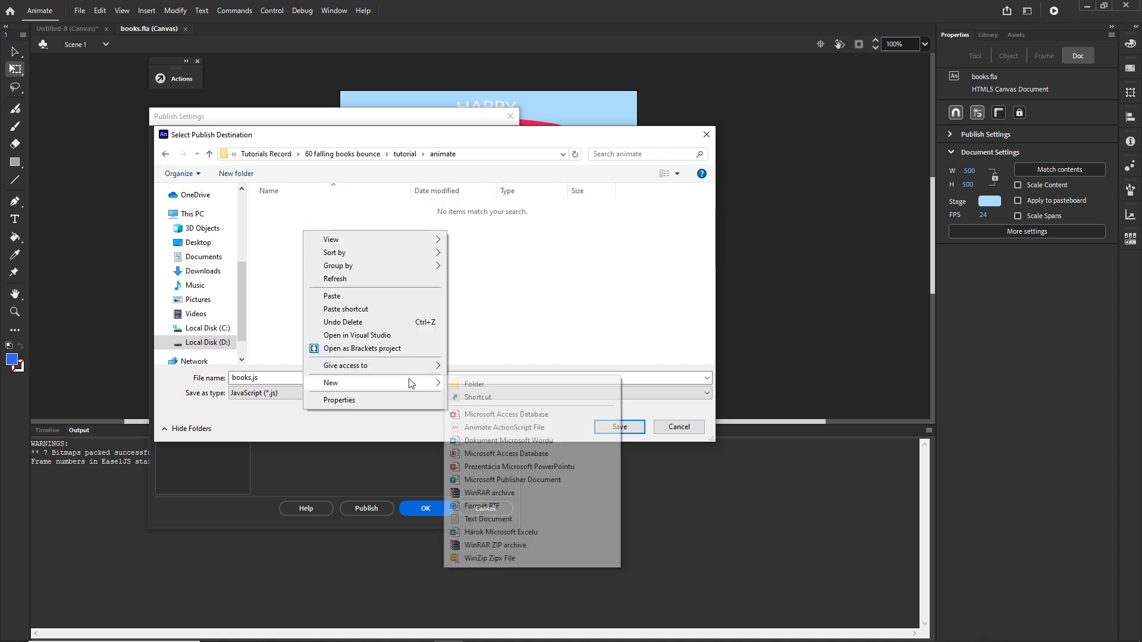
{"action": "left_click", "coordinate": [489, 383]}
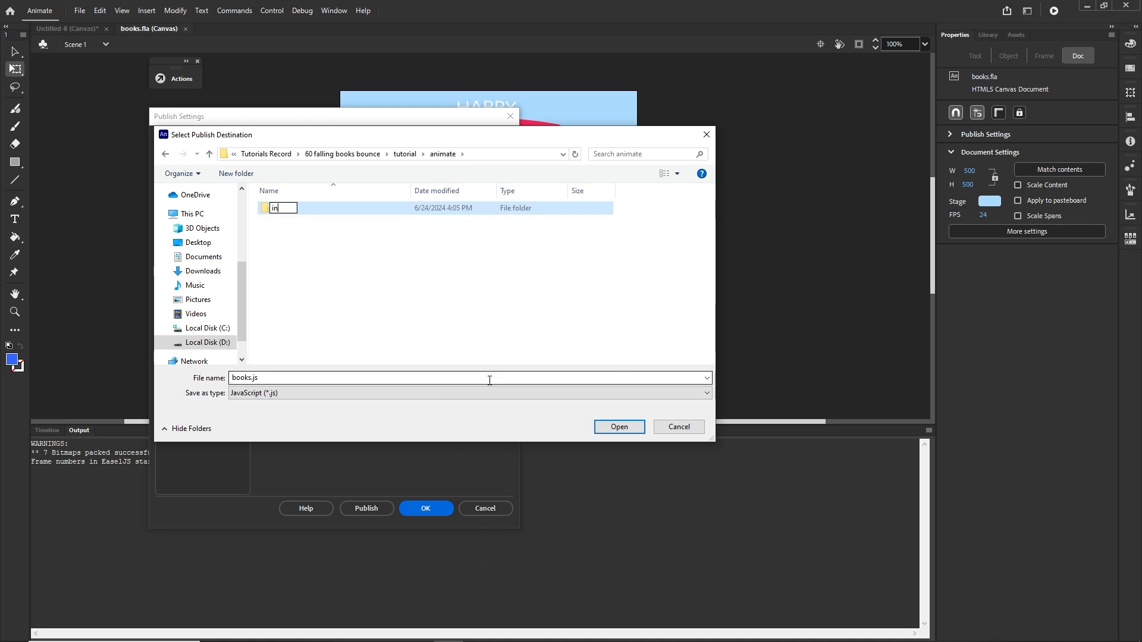
{"action": "left_click", "coordinate": [467, 349]}
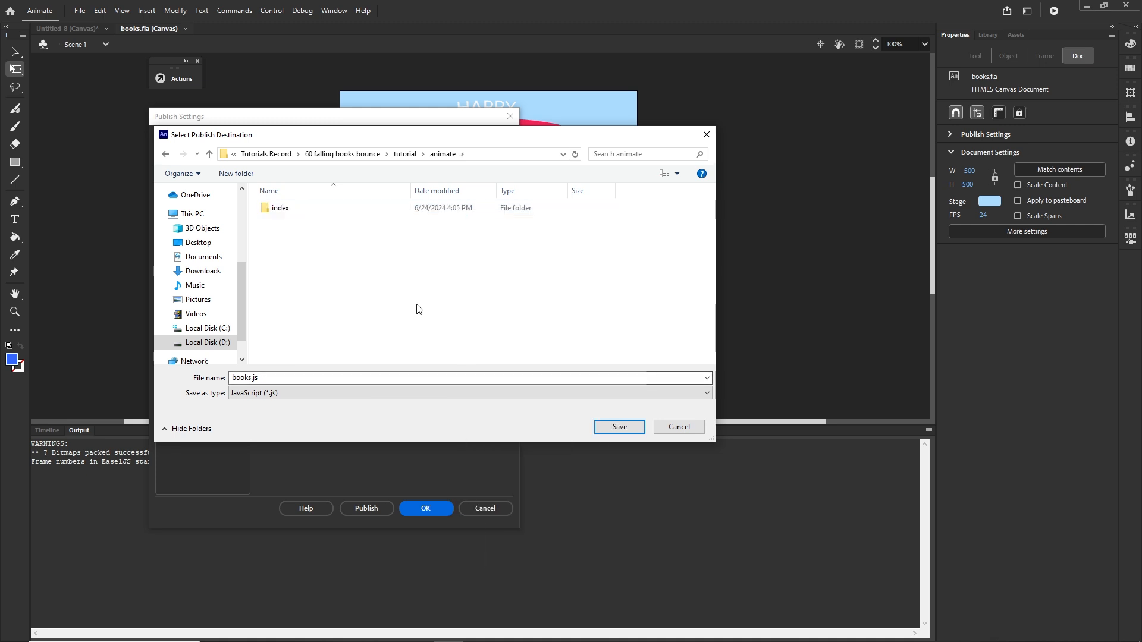
- Set the publish output to a JavaScript file named index inside the index folder, then publish the animation
{"action": "double_click", "coordinate": [291, 212]}
{"action": "double_click", "coordinate": [305, 379]}
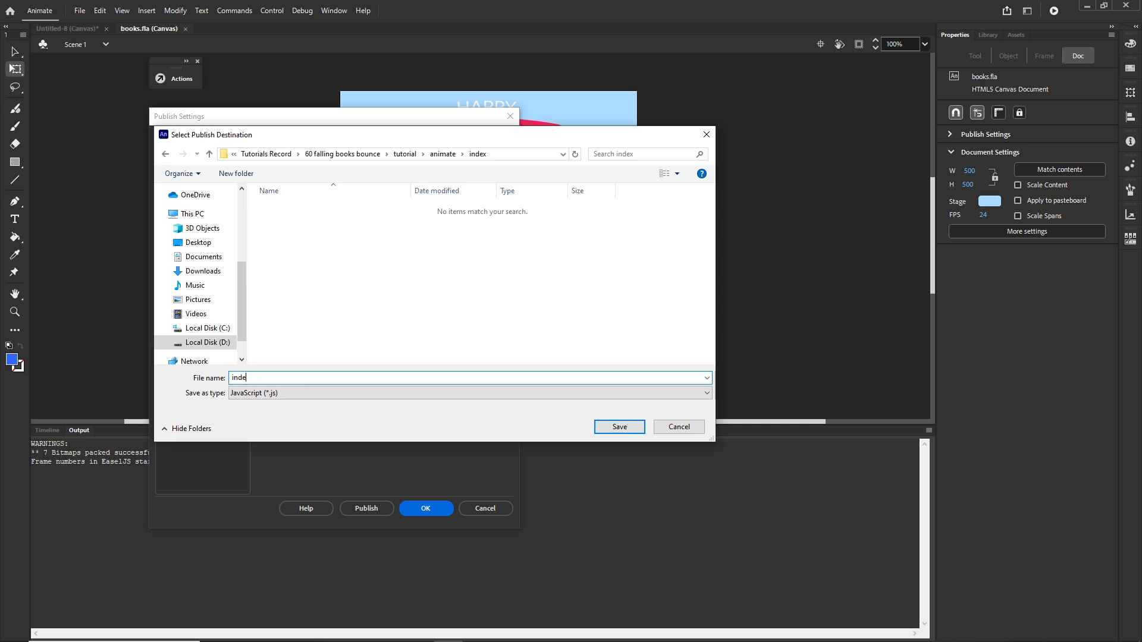
{"action": "left_click", "coordinate": [619, 427]}
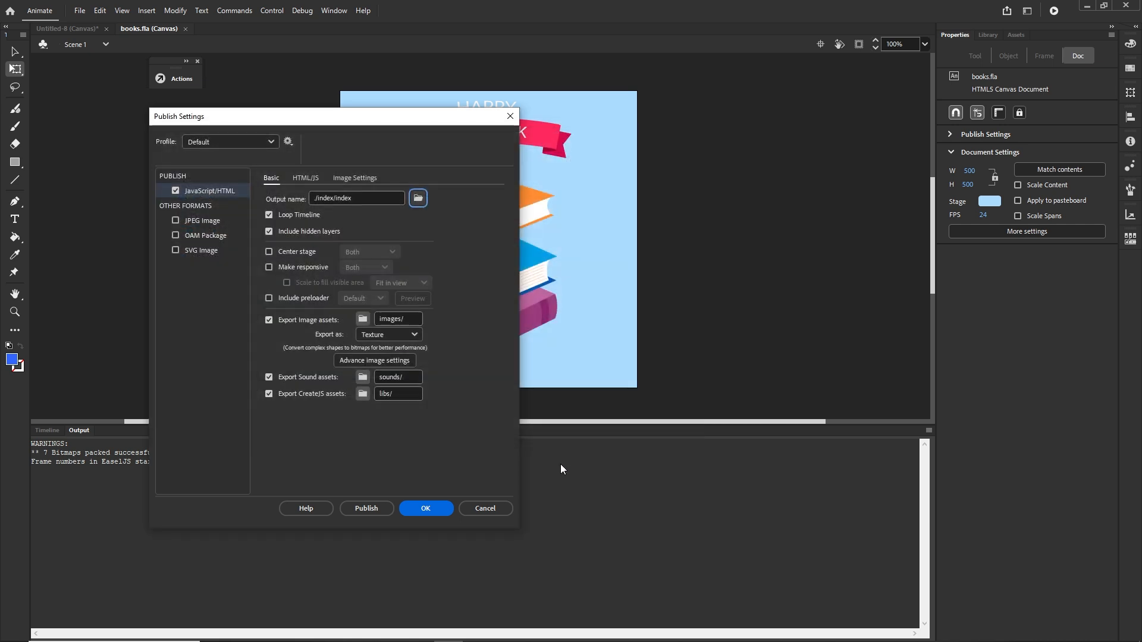
{"action": "left_click", "coordinate": [437, 511]}
{"action": "left_click", "coordinate": [80, 11]}
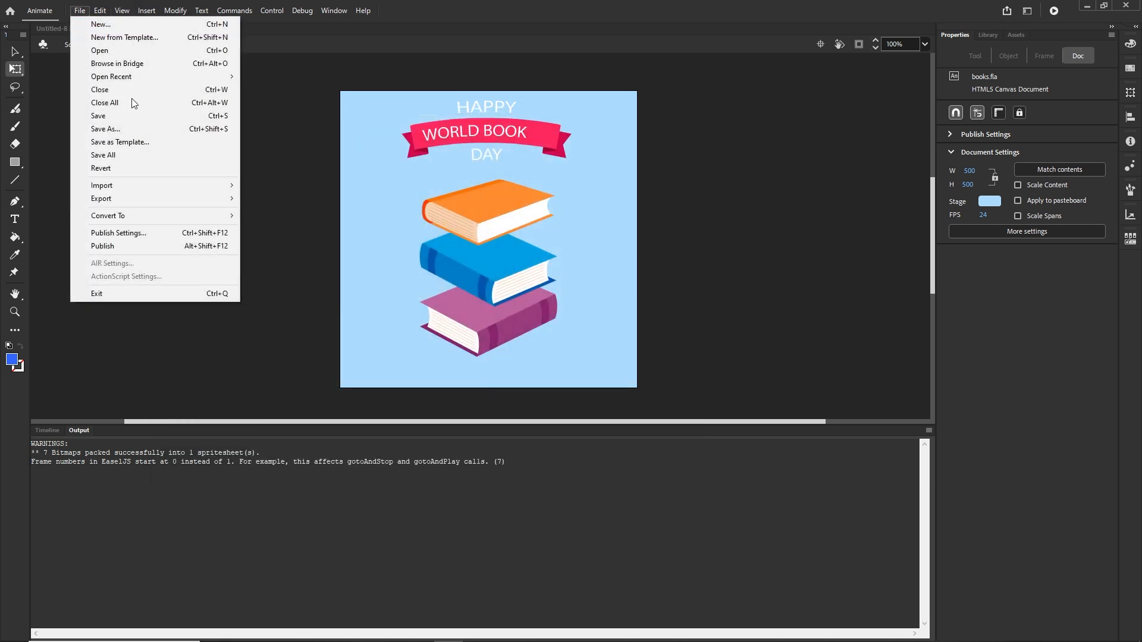
{"action": "left_click", "coordinate": [128, 241]}
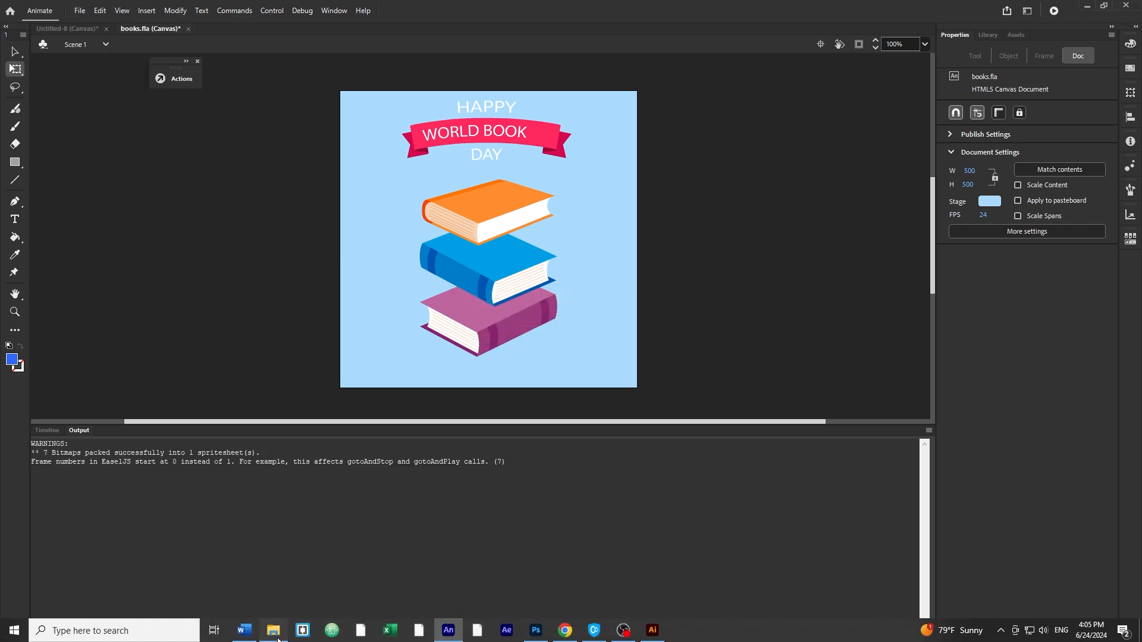
- Switch to File Explorer, examine the published files in the index folder, and open index.html in the browser
{"action": "left_click", "coordinate": [273, 630]}
{"action": "double_click", "coordinate": [459, 429]}
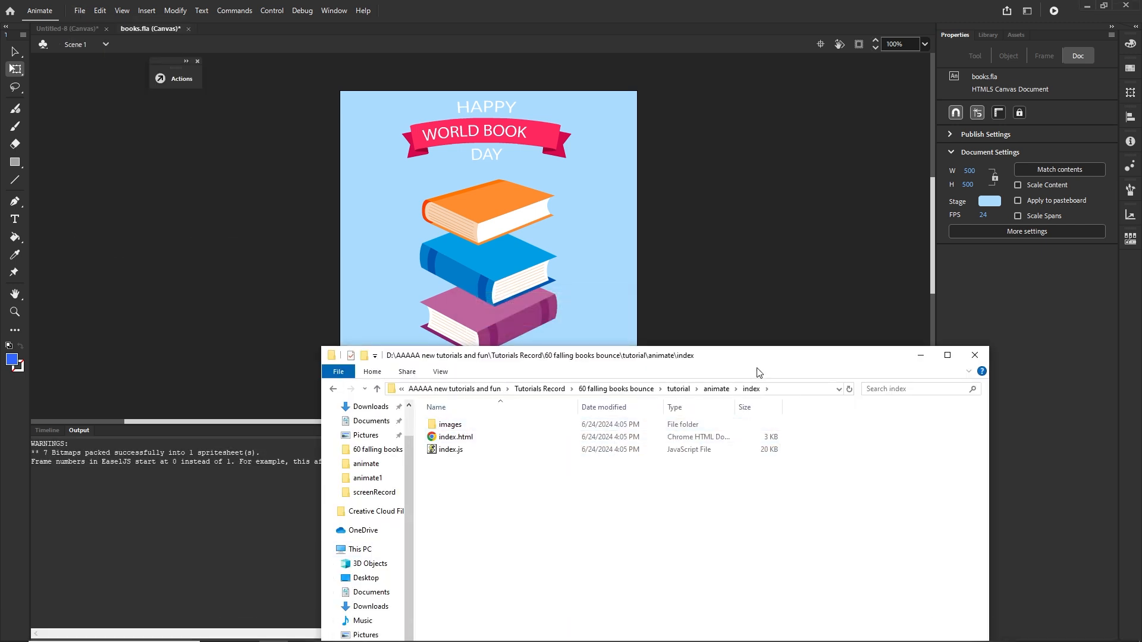
{"action": "left_click_drag", "start_coordinate": [793, 361], "coordinate": [749, 192]}
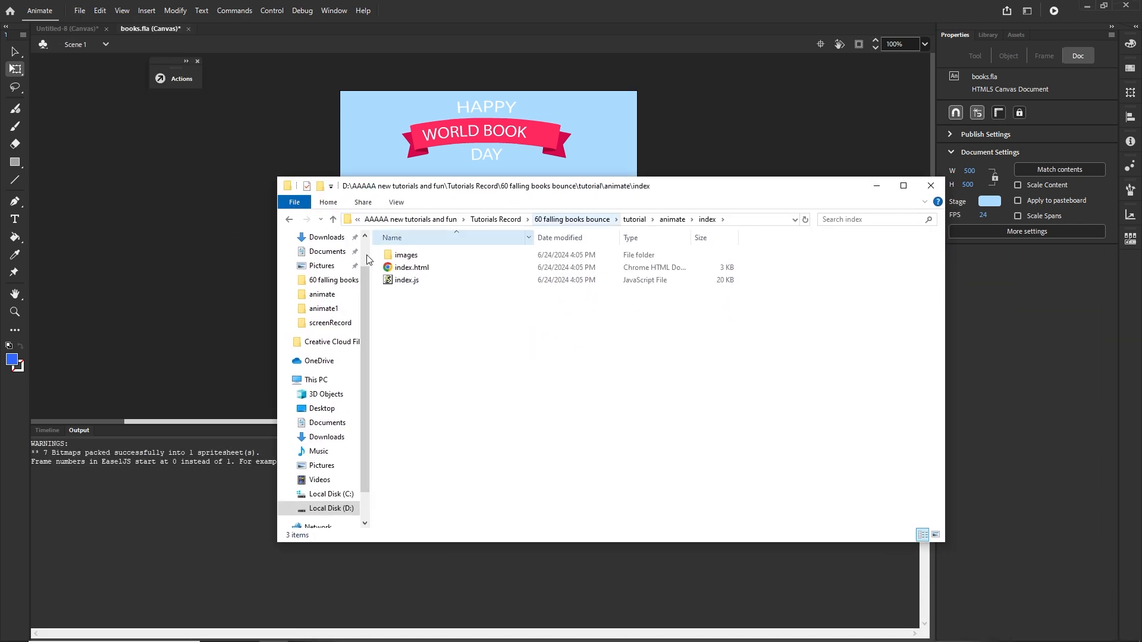
{"action": "double_click", "coordinate": [412, 268]}
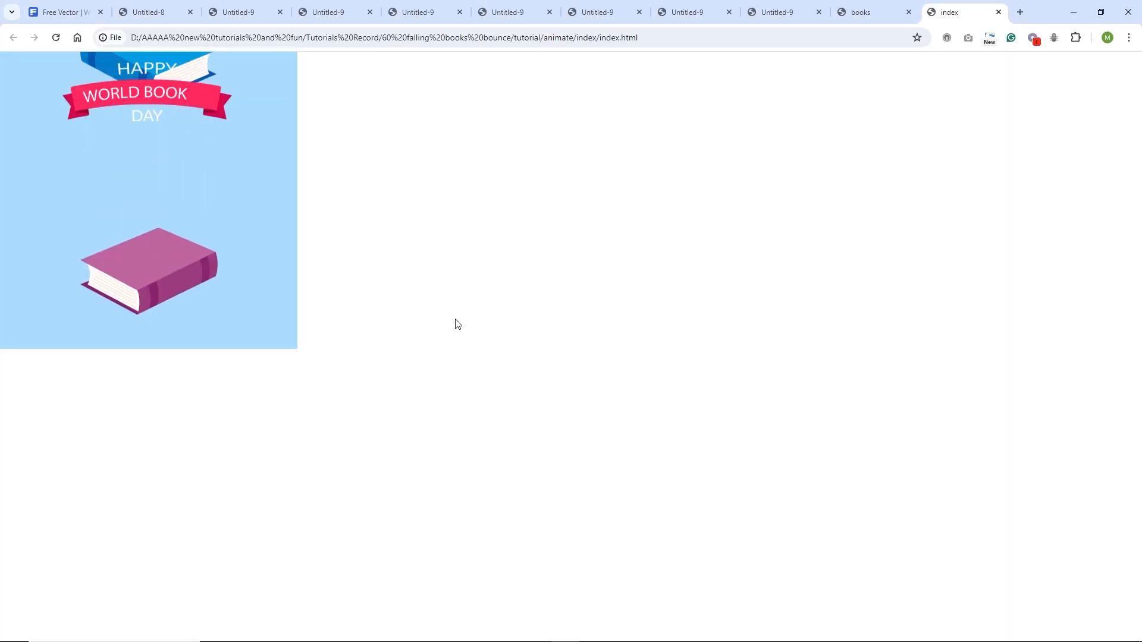